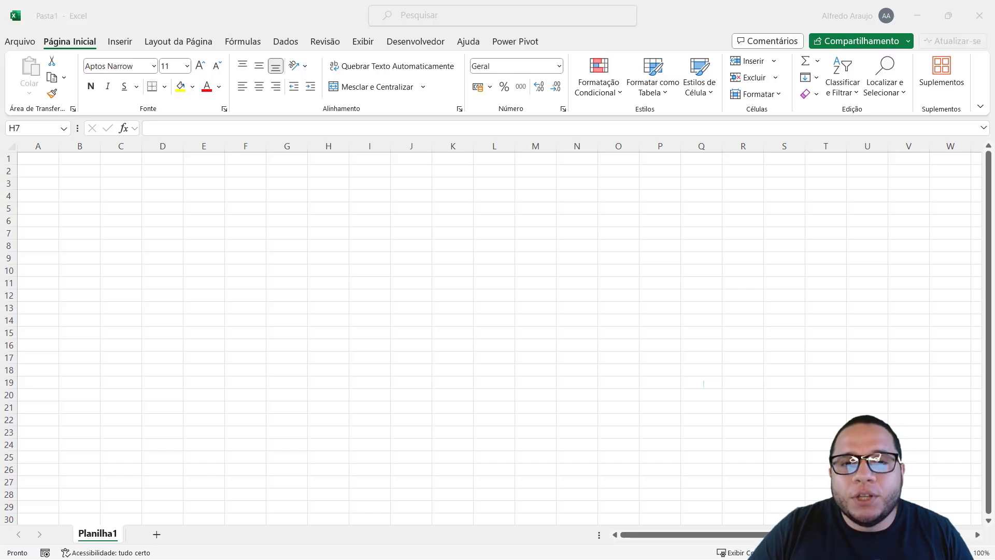
click(134, 224)
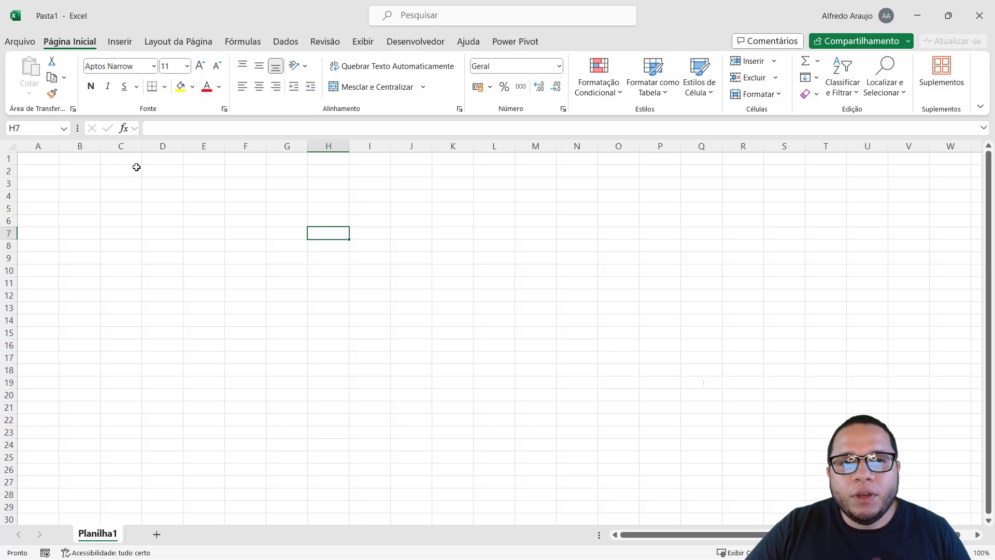
click(122, 195)
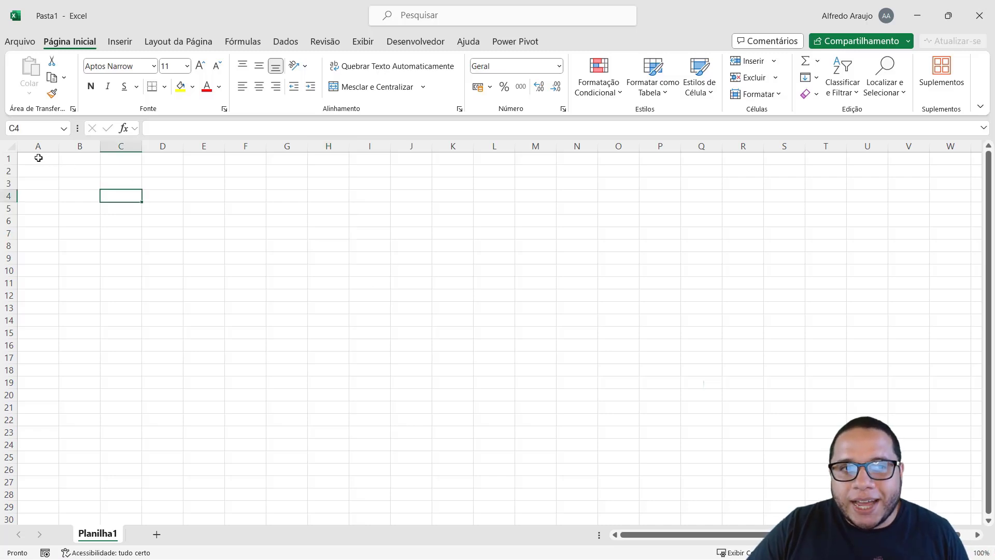
mouse_move(38, 156)
mouse_down()
mouse_move(202, 295)
mouse_move(553, 437)
mouse_move(826, 482)
mouse_up()
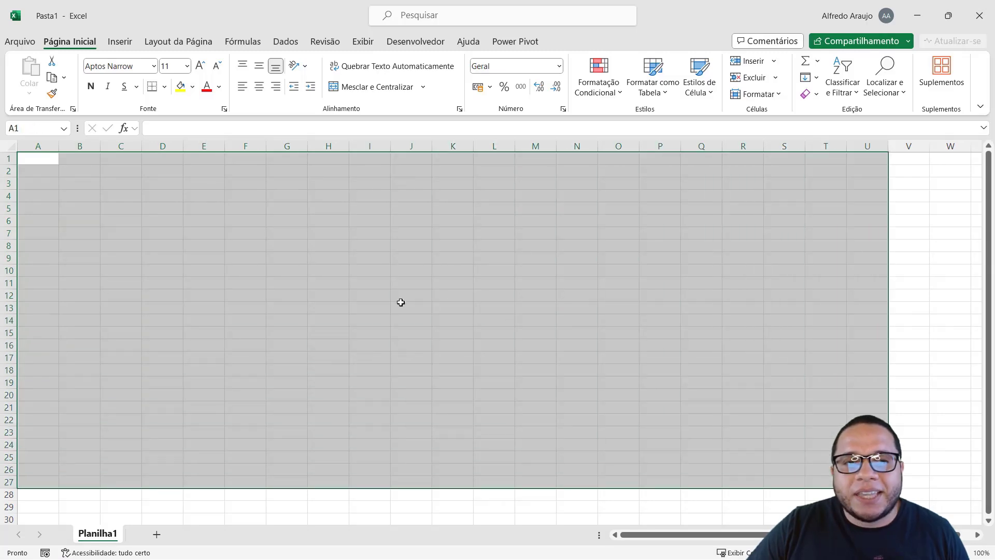
click(341, 283)
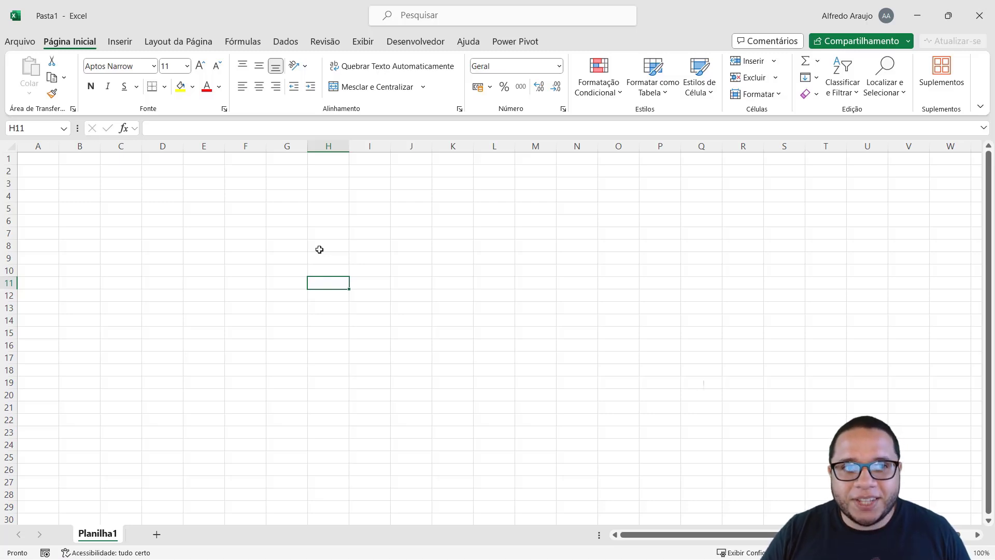
Enter the column header "Data da Compra" in cell B2.
click(89, 175)
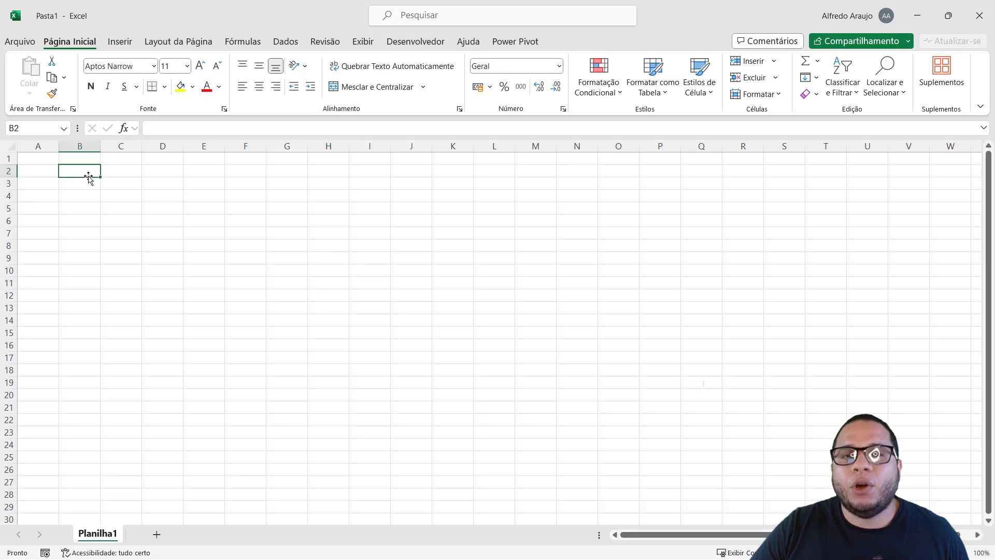
scroll(89, 179, up, 4)
scroll(90, 180, up, 3)
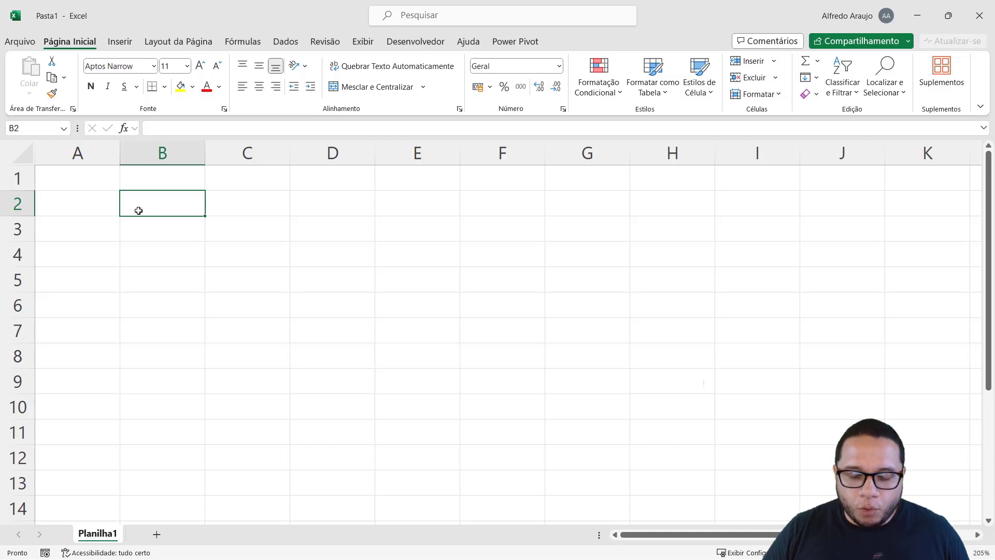
text(Produto)
key(Tab)
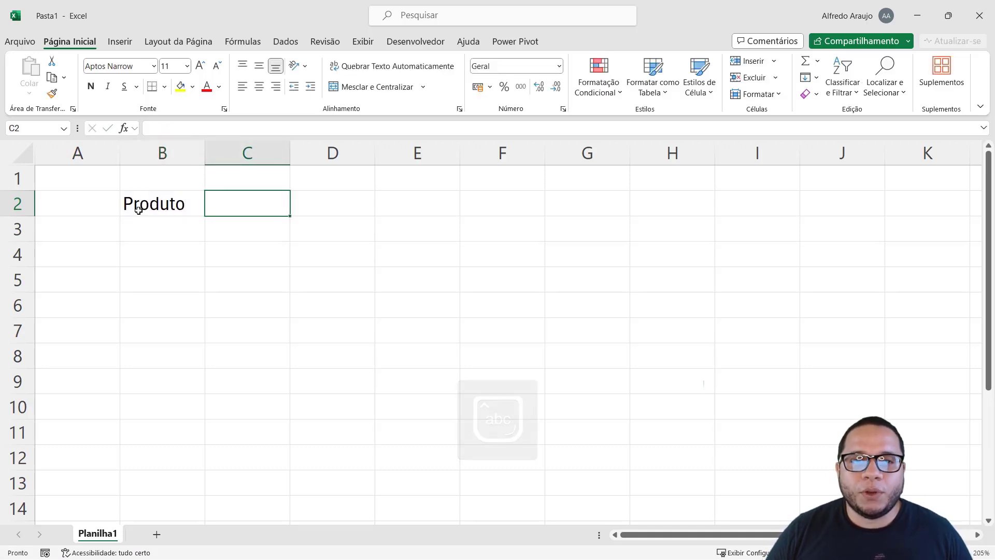
key(Left)
key(Caps_Lock)
text(Dat)
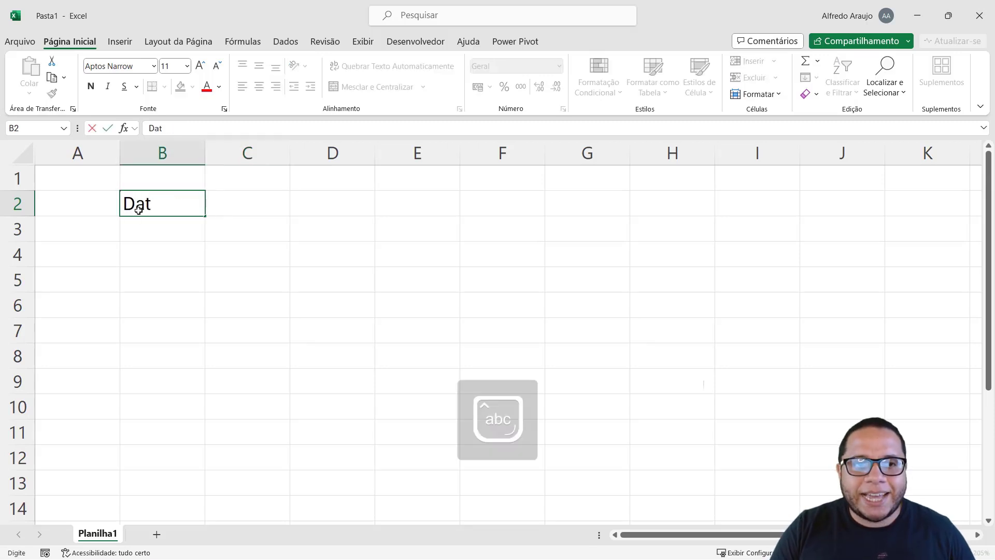
text(a da Compra)
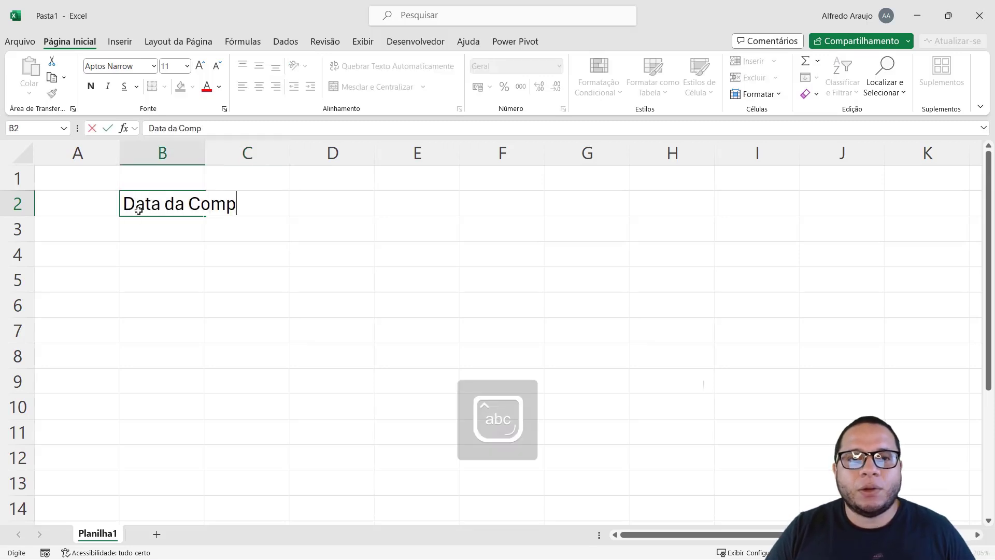
key(Tab)
Add the column headers "Produto", "Quantidade" and "Valor Pago" in cells C2 to E2.
text(Produto)
key(Tab)
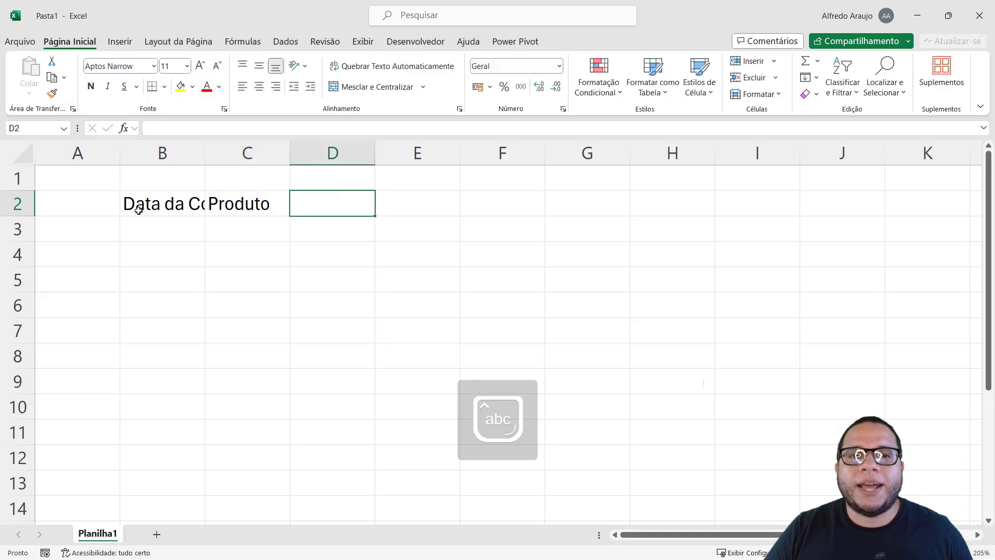
text(Quantidade)
key(Tab)
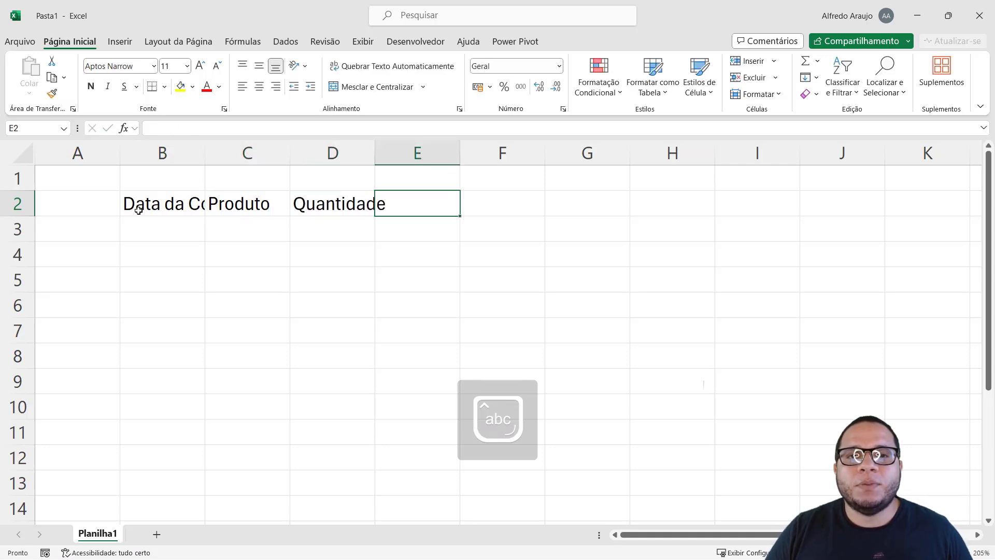
text(Valor)
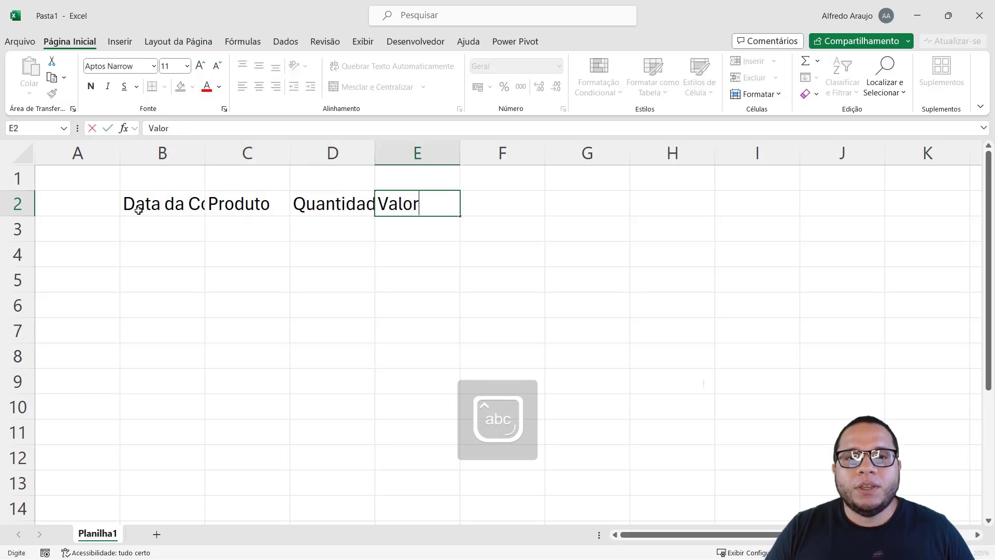
text( Pago)
key(Return)
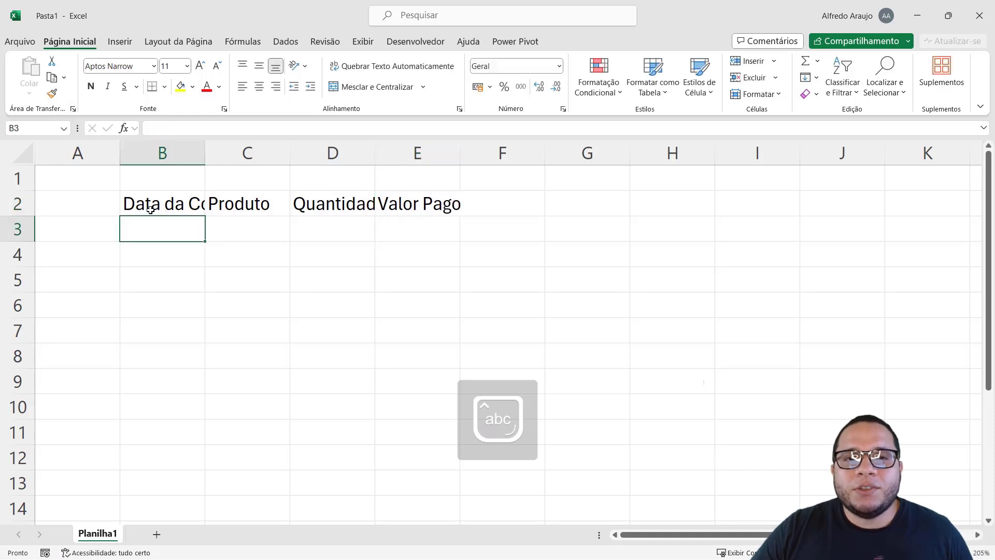
Fit the widths of the "Data da Compra" and "Quantidade" columns to their header text.
drag(206, 145, 203, 145)
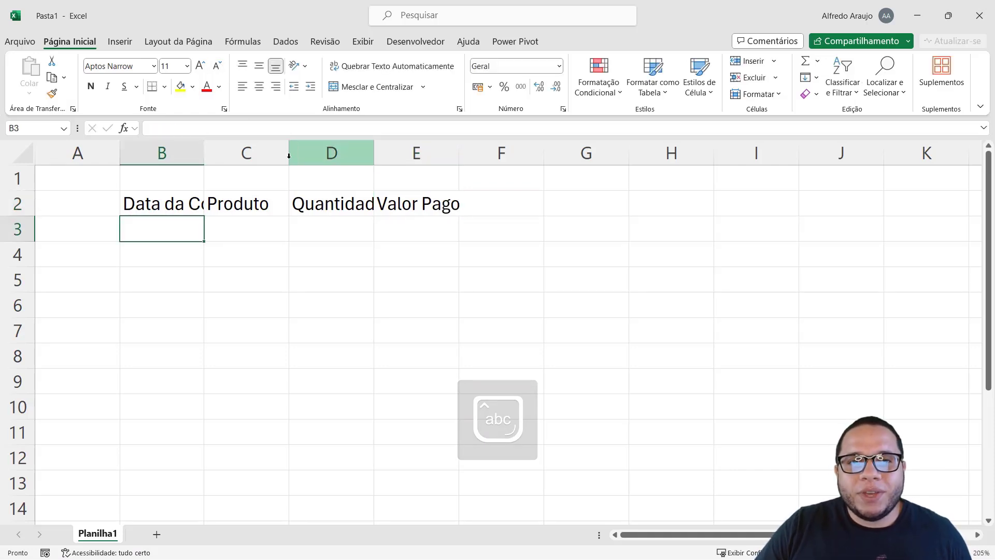
double_click(204, 153)
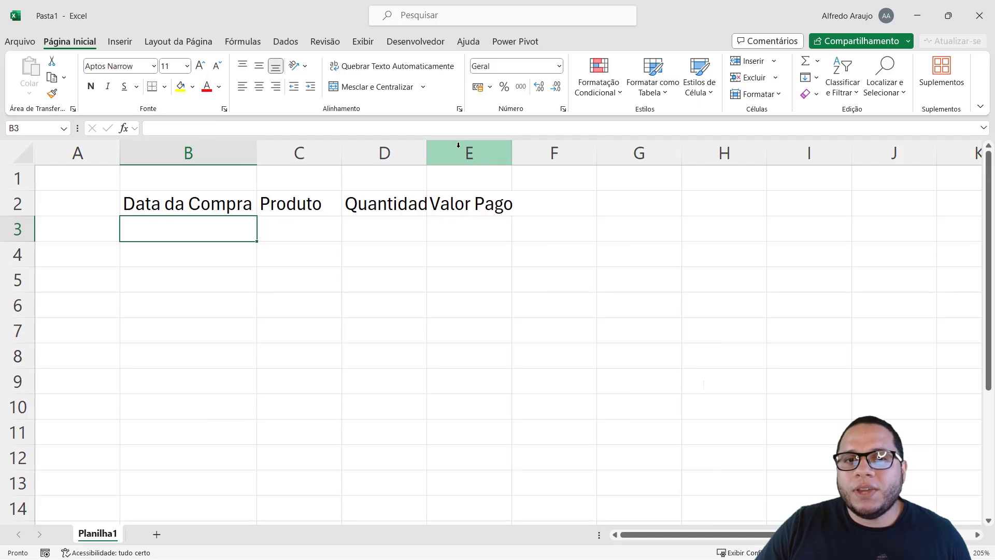
double_click(428, 151)
click(527, 151)
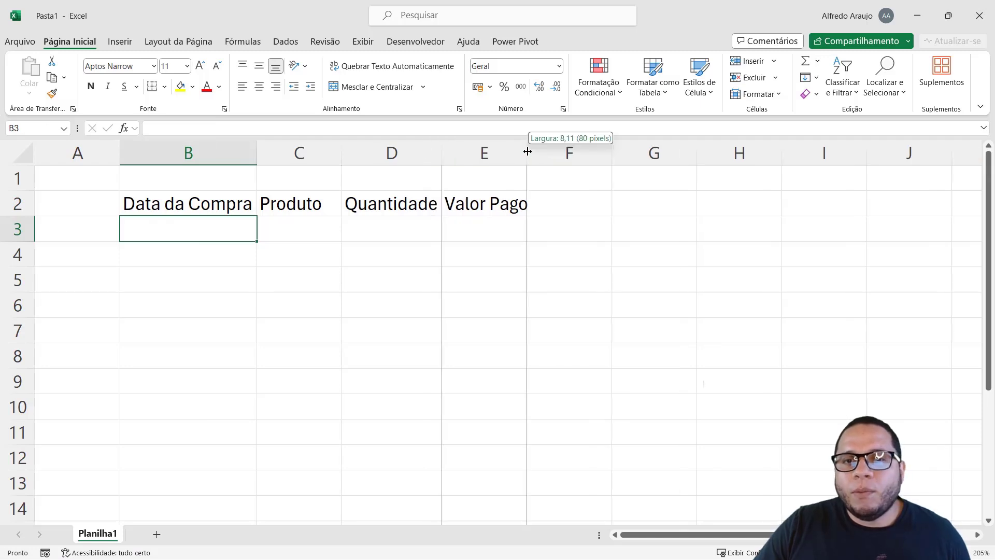
click(563, 196)
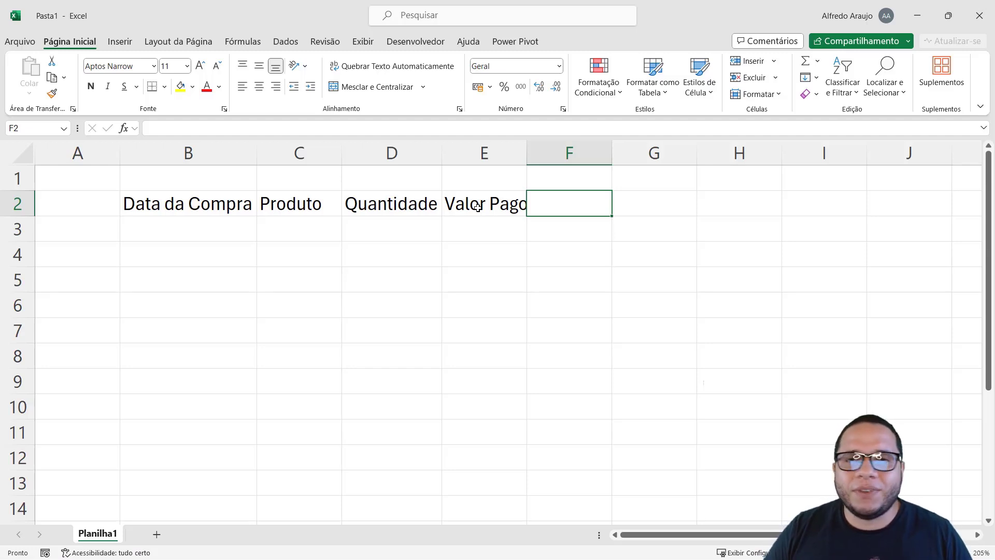
Insert a blank column between the "Quantidade" and "Valor Pago" columns.
click(389, 161)
right_click(390, 160)
click(383, 157)
right_click(461, 148)
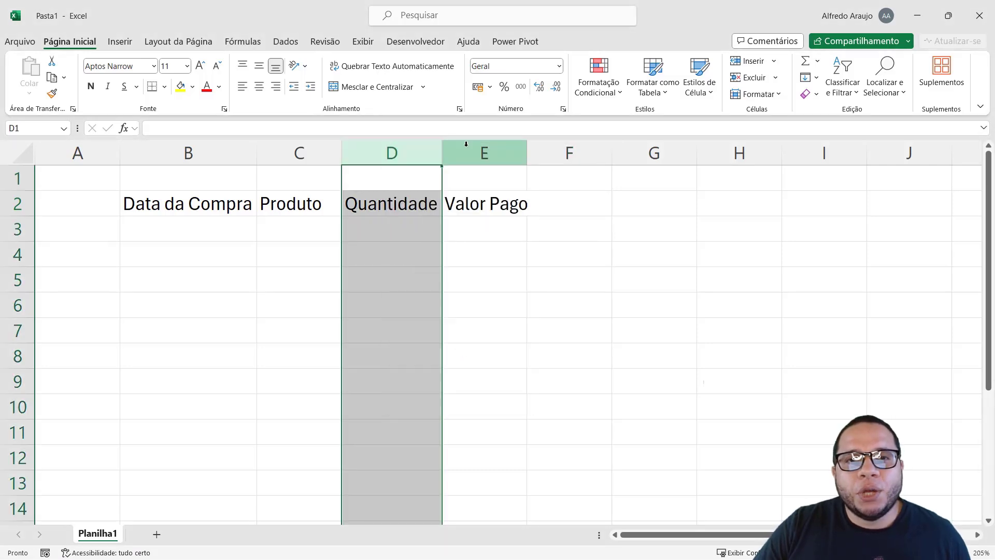
click(500, 275)
Enter the header "Unidade Medida" in cell E2 and fit column E to its text.
click(478, 203)
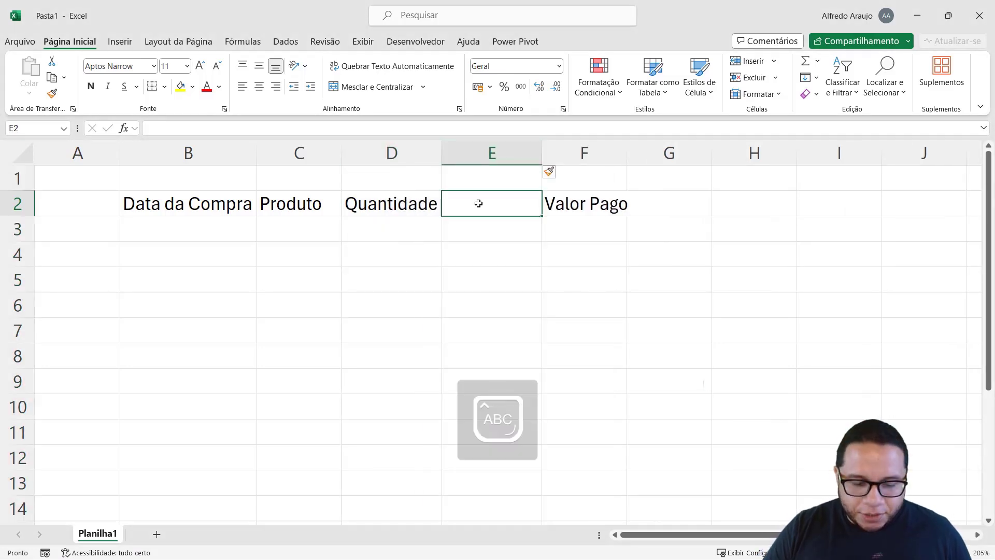
text(Unidade Medida)
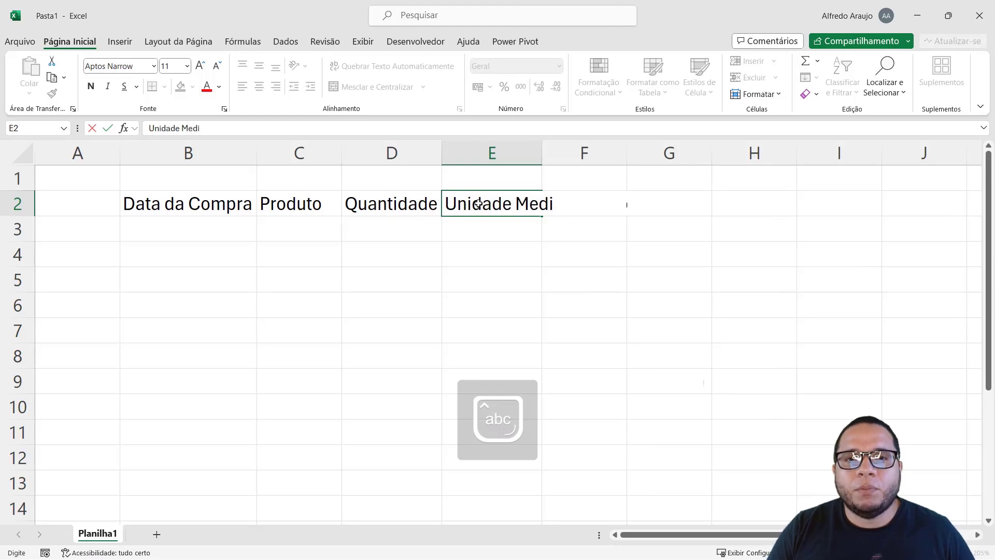
key(Return)
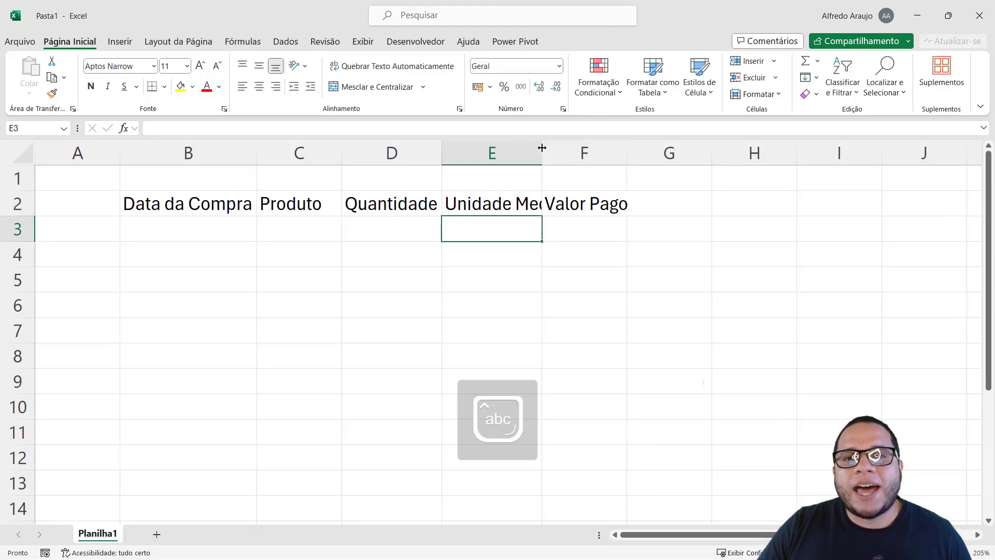
double_click(542, 148)
Enter the unit "Un" in cell E3, the first row under "Unidade Medida".
text(Um)
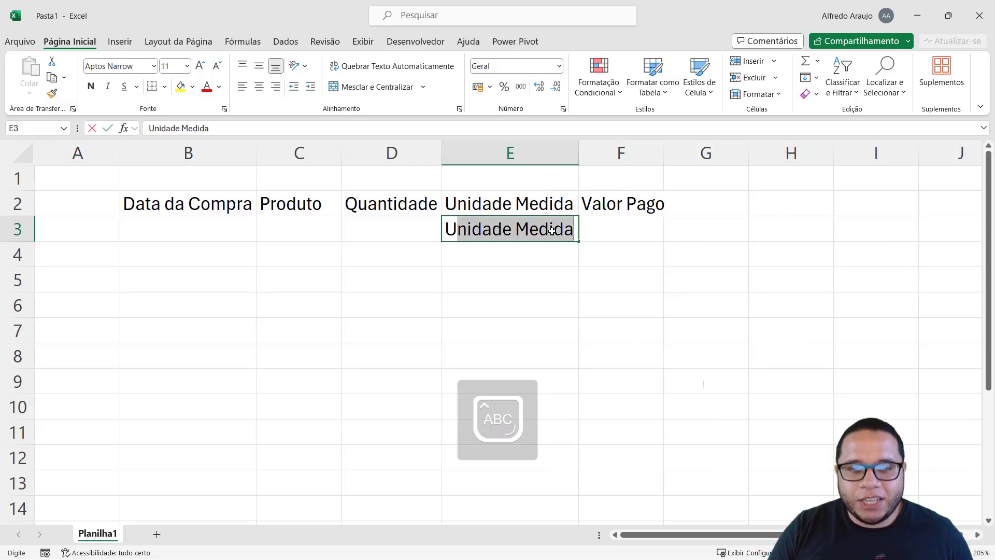
key(Return)
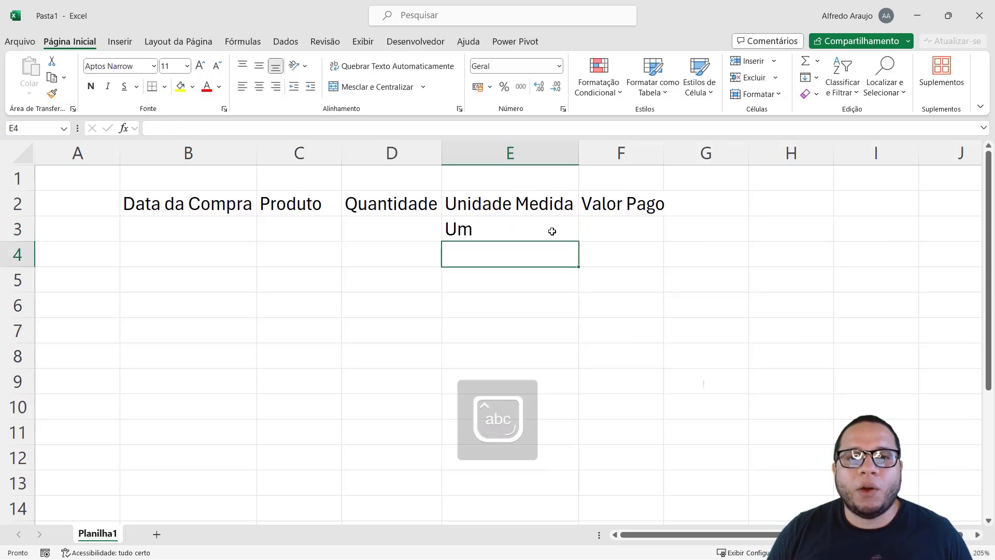
click(552, 231)
text(U)
key(Return)
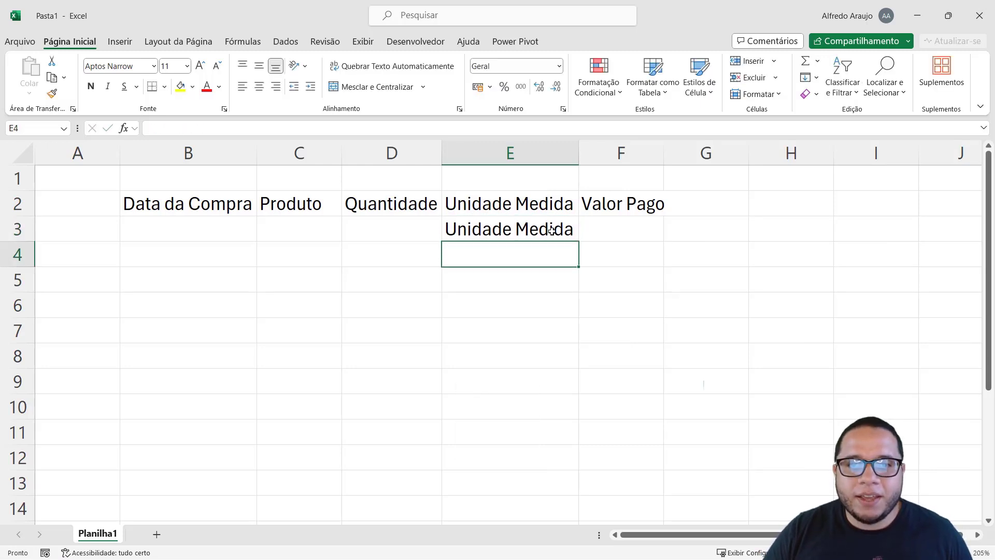
click(551, 231)
key(F2)
key(BackSpace)
key(BackSpace)
key(BackSpace)
key(BackSpace)
key(BackSpace)
key(BackSpace)
key(BackSpace)
key(BackSpace)
key(BackSpace)
key(BackSpace)
key(BackSpace)
key(BackSpace)
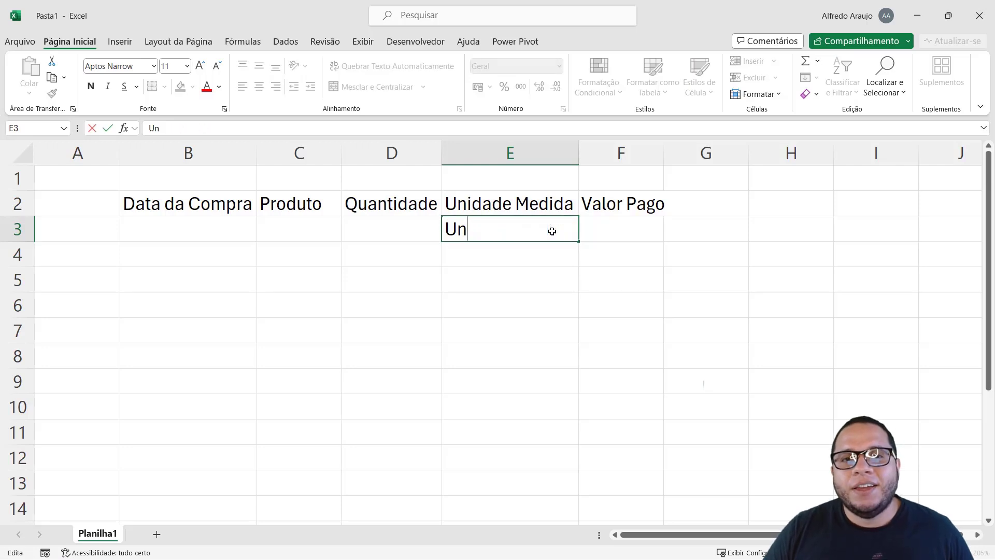
key(Return)
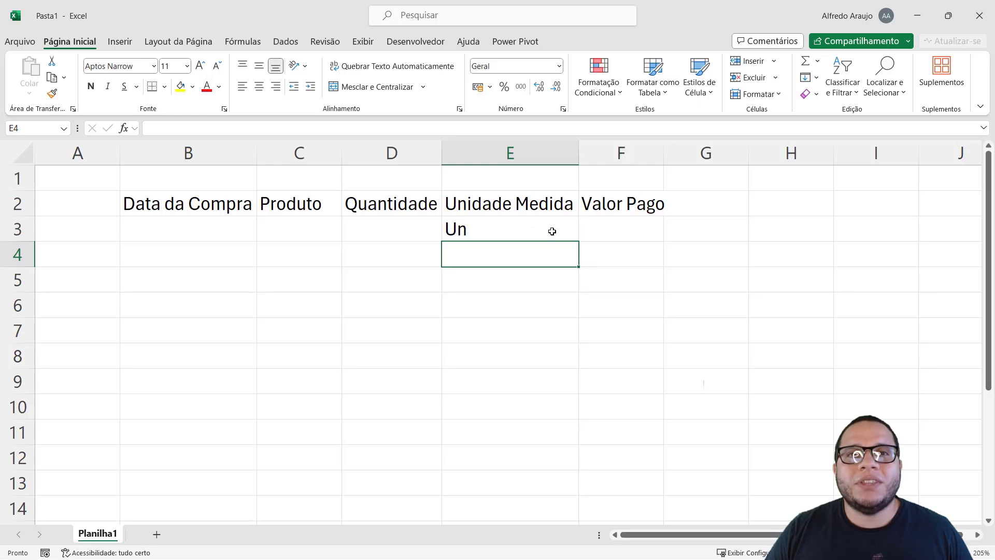
Enter the units "Kg" in cell E4 and "L" in cell E5.
text(Kg)
key(Return)
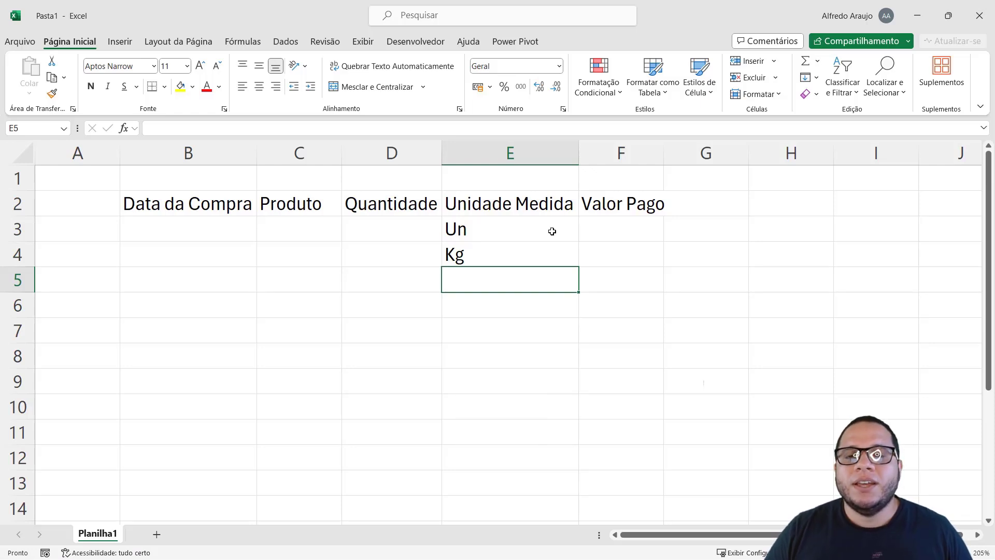
key(Caps_Lock)
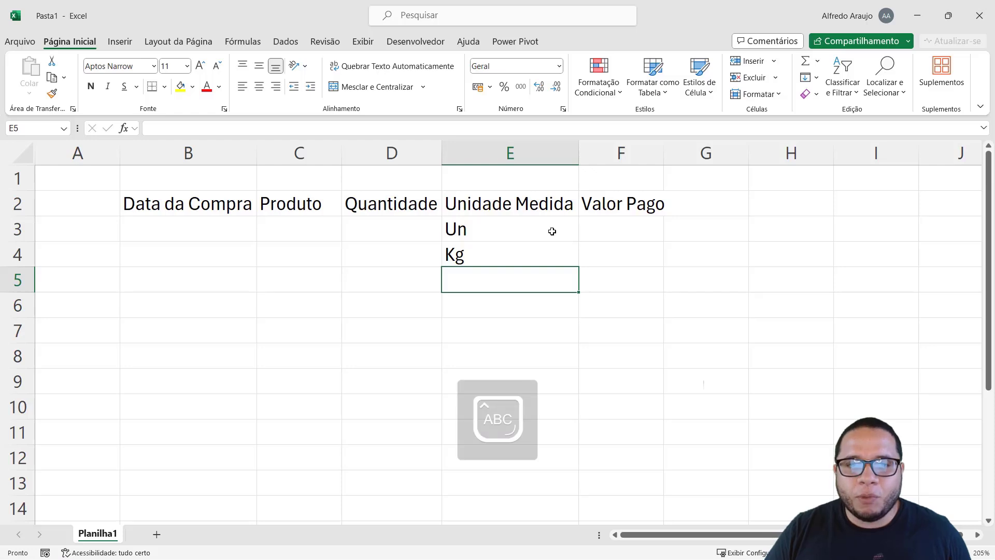
text(L)
key(Caps_Lock)
key(Return)
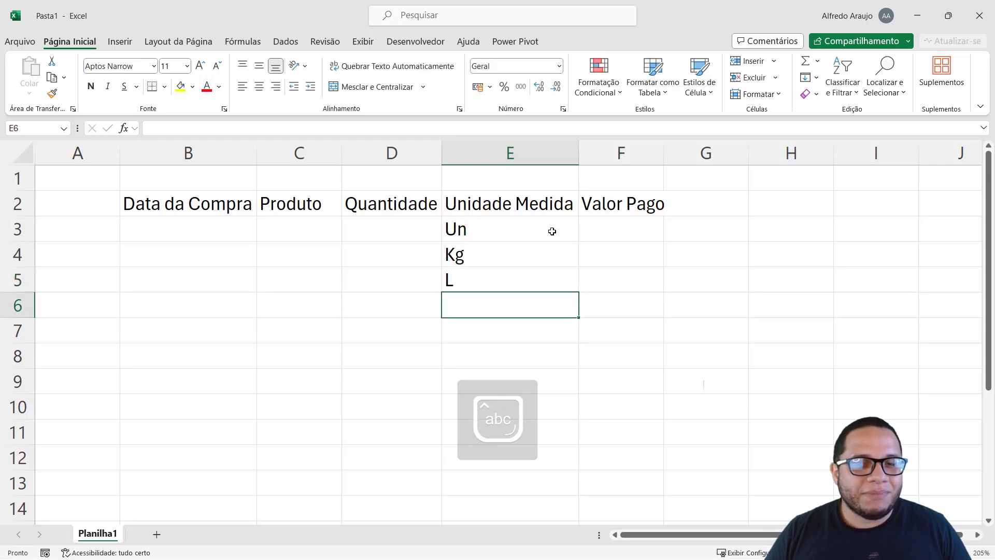
Insert the current date, 21/02/2024, in cell B3 as the first purchase date.
key(Up)
key(Up)
key(Up)
key(Up)
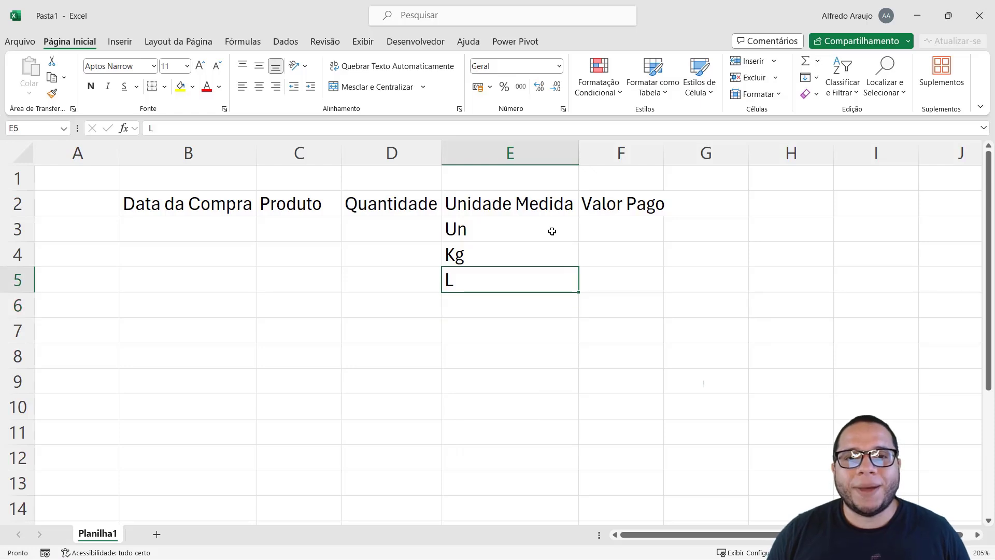
key(Down)
key(Left)
key(Left)
key(Left)
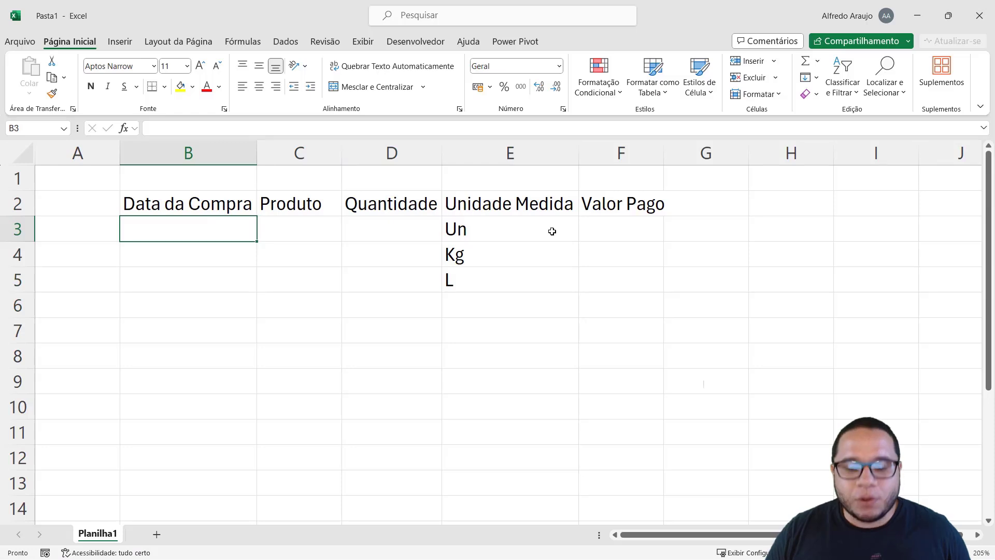
key(ctrl+semicolon)
key(Return)
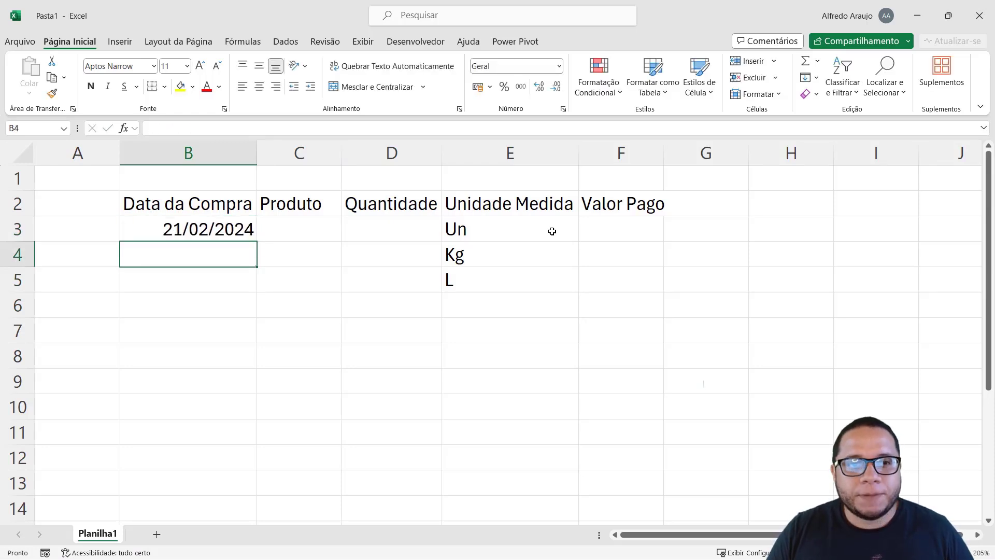
Enter the second purchase date, 15/03/2024, in cell B4.
text(1)
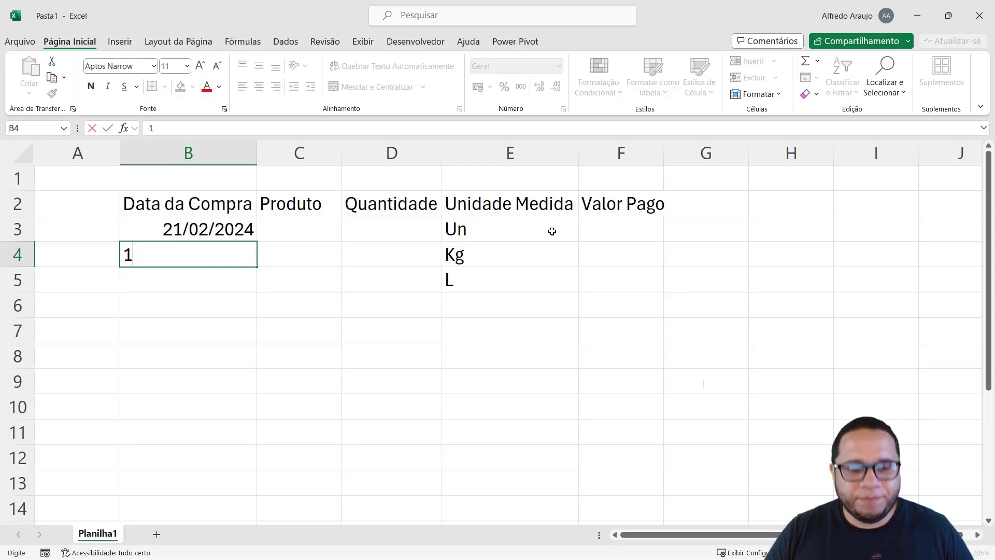
text(5/03/)
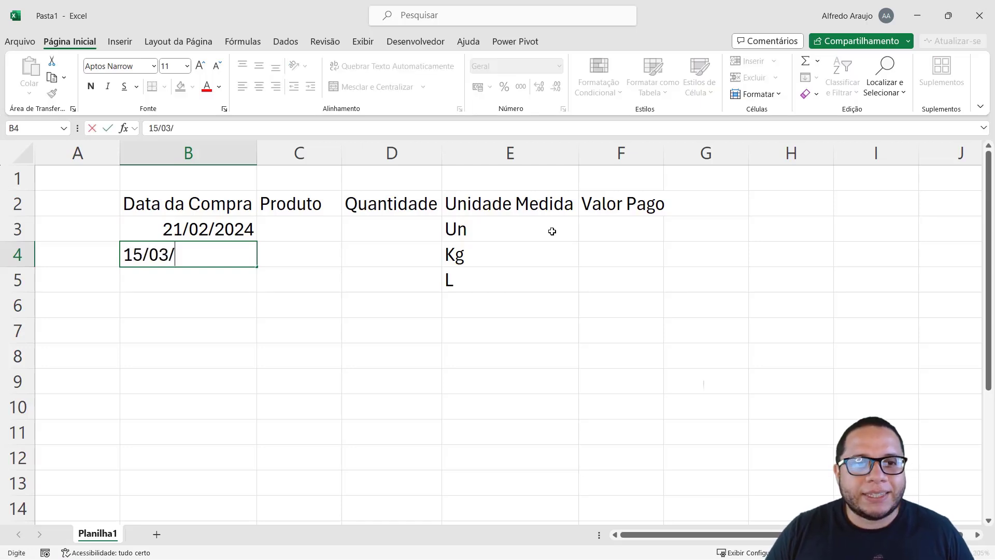
text(2024)
key(Return)
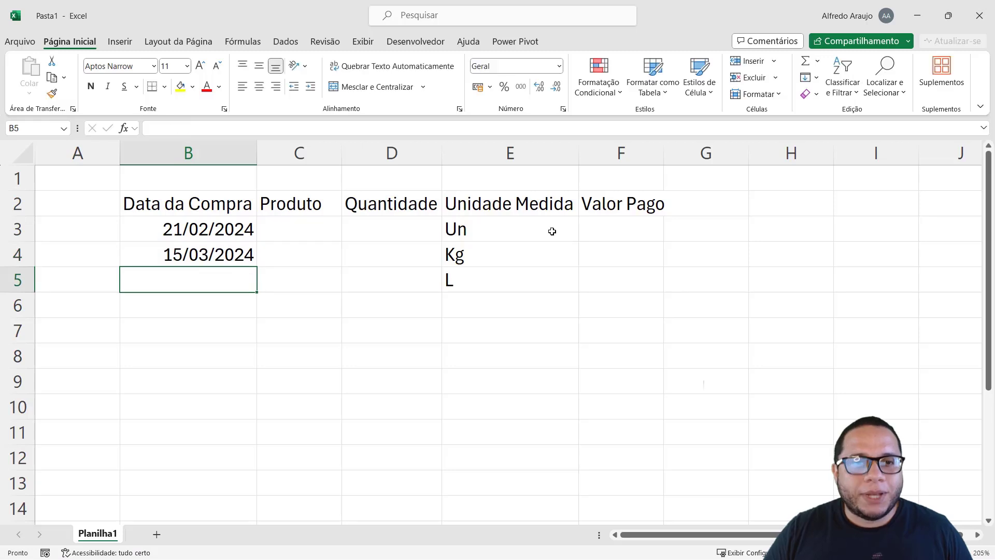
Enter the third purchase date, 01/04/2024, in cell B5.
text(01/04)
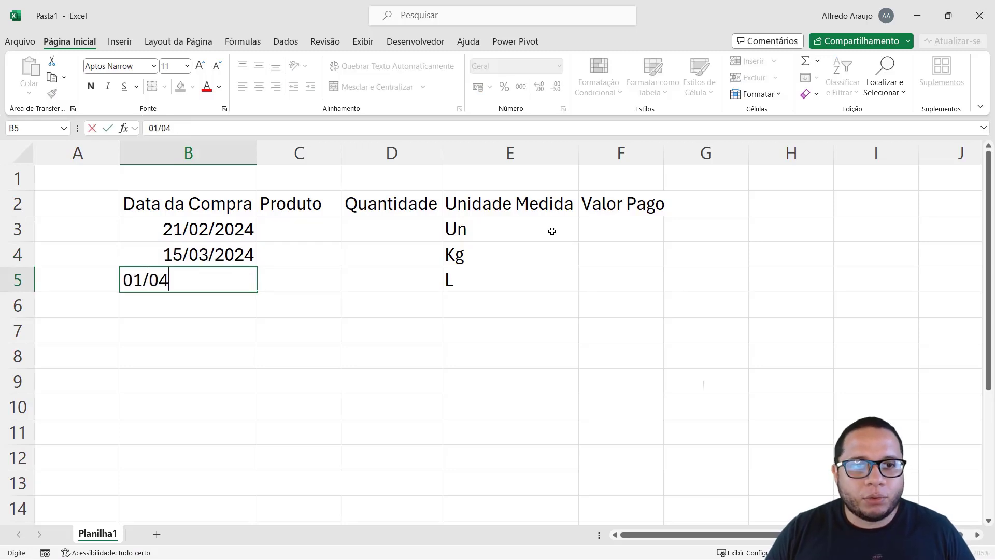
text(/20254)
key(BackSpace)
key(BackSpace)
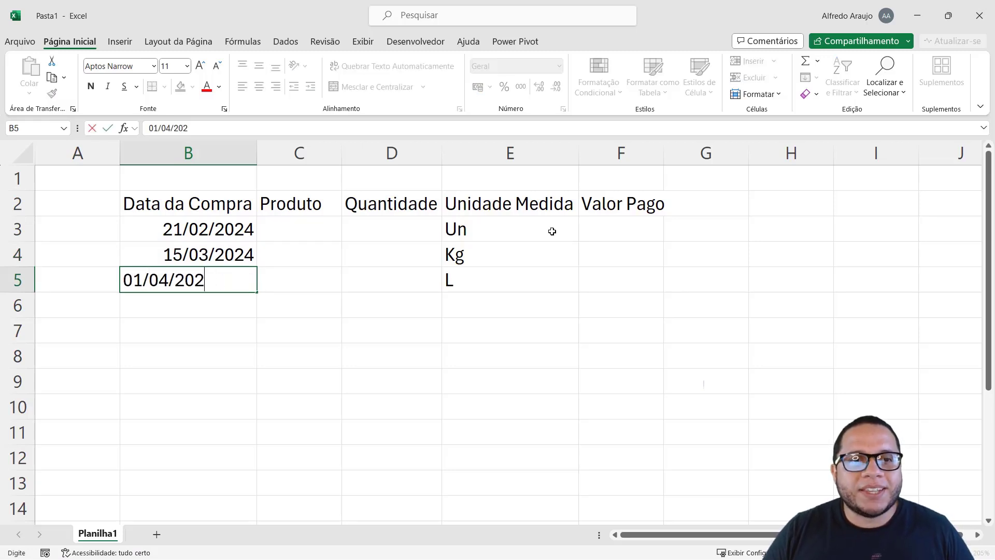
text(4)
key(Tab)
Enter the product "Disco" in cell C3, the first row under "Produto".
key(Up)
key(Up)
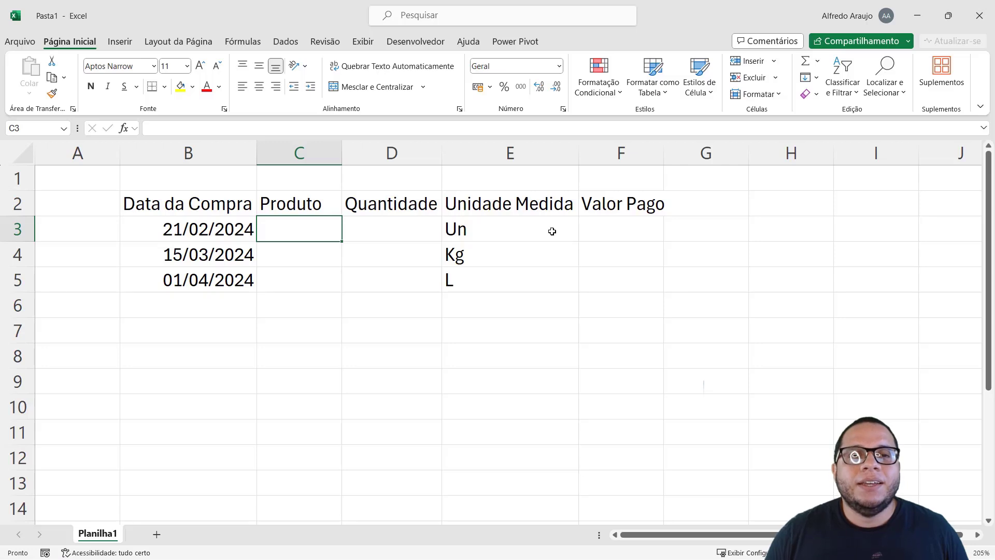
key(Caps_Lock)
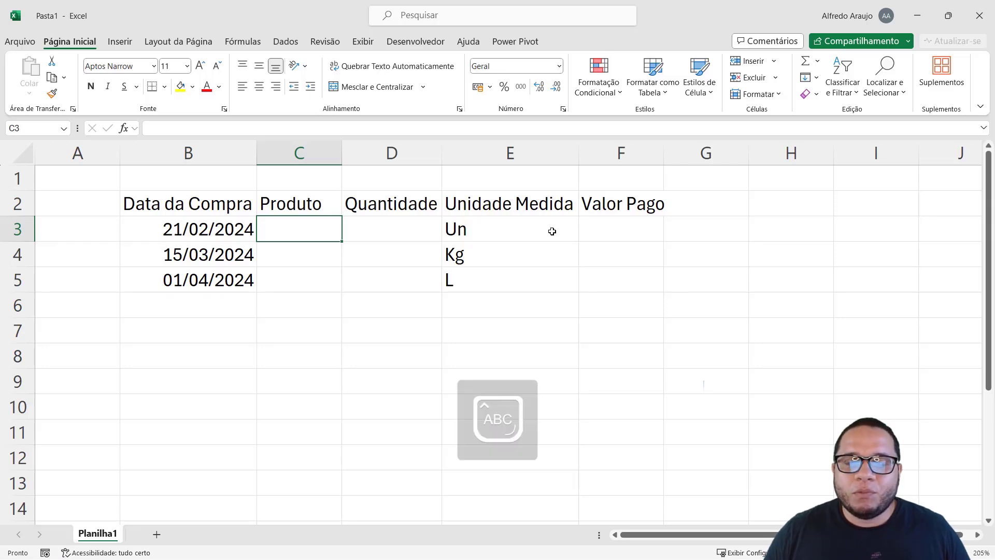
text(D)
key(Caps_Lock)
text(isco)
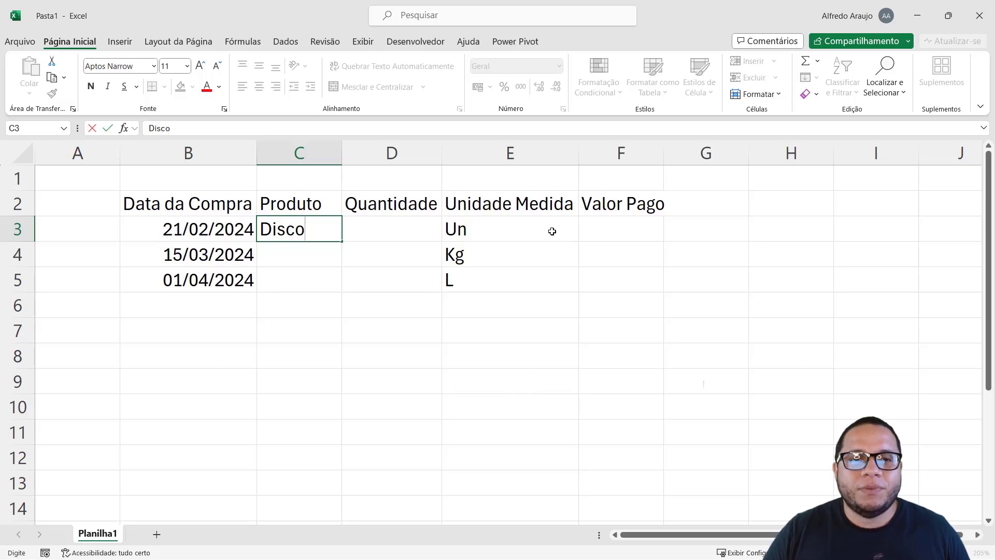
key(BackSpace)
text(o)
key(Return)
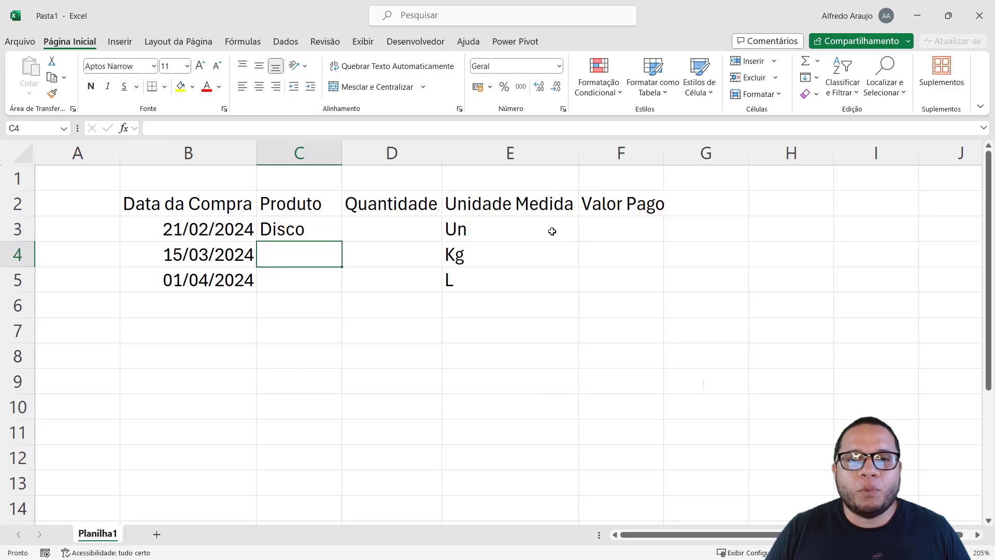
Enter the quantity 5 in cell D3 and the amount paid 100 in cell F3 for the "Disco" purchase.
click(552, 231)
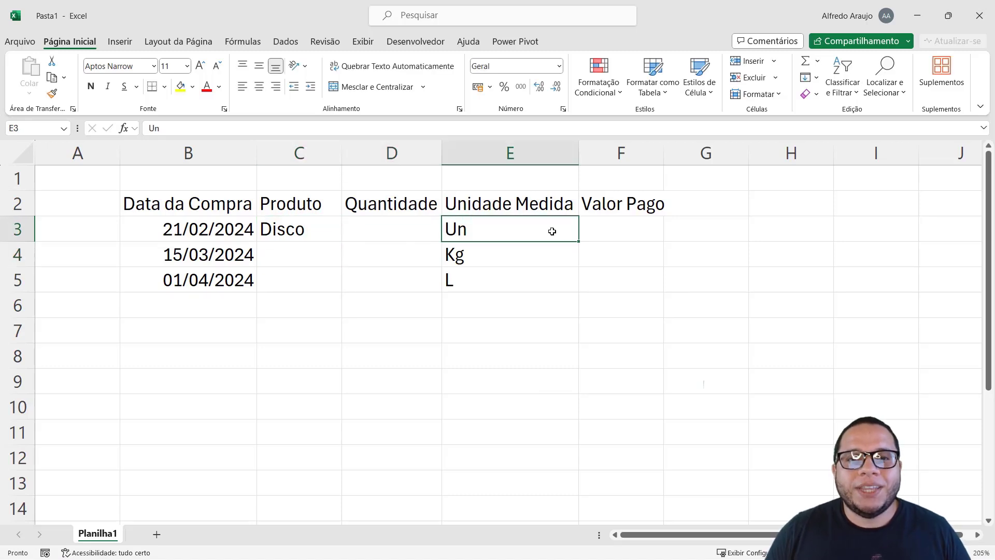
key(Left)
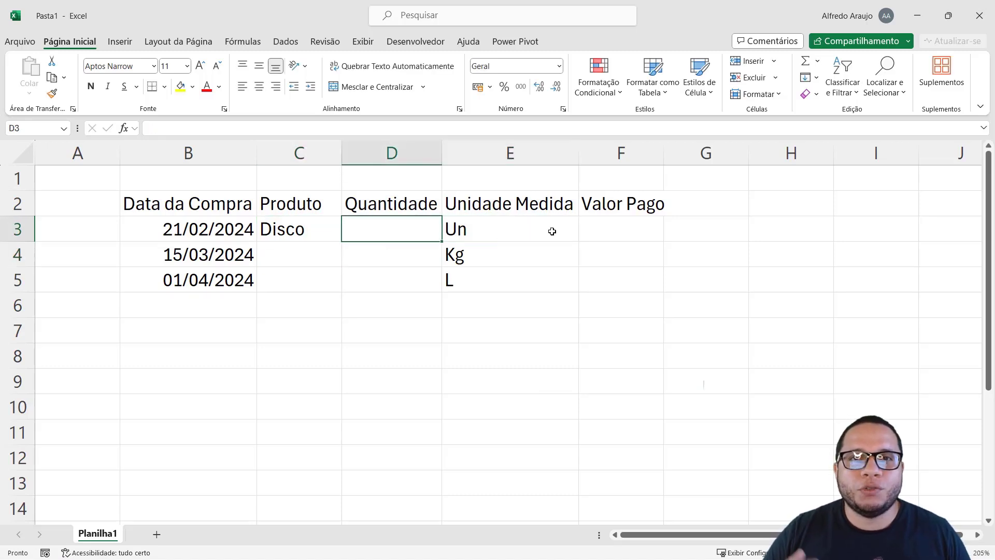
key(Up)
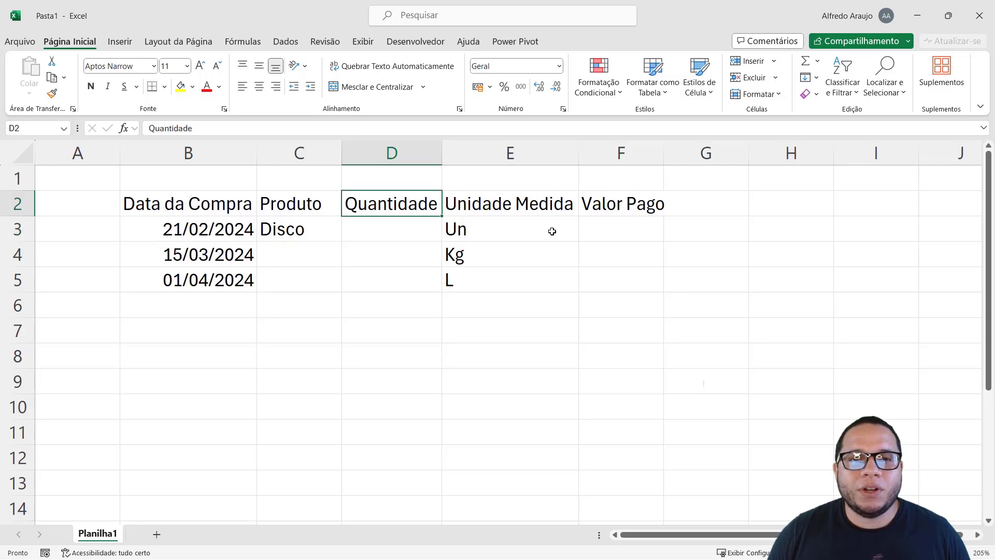
key(Down)
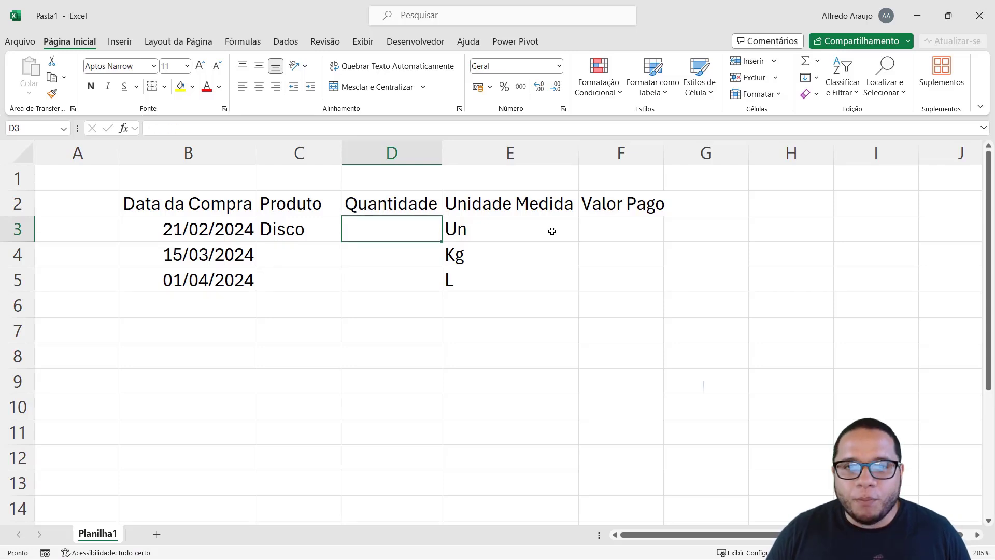
text(5)
key(Tab)
key(Tab)
text(100)
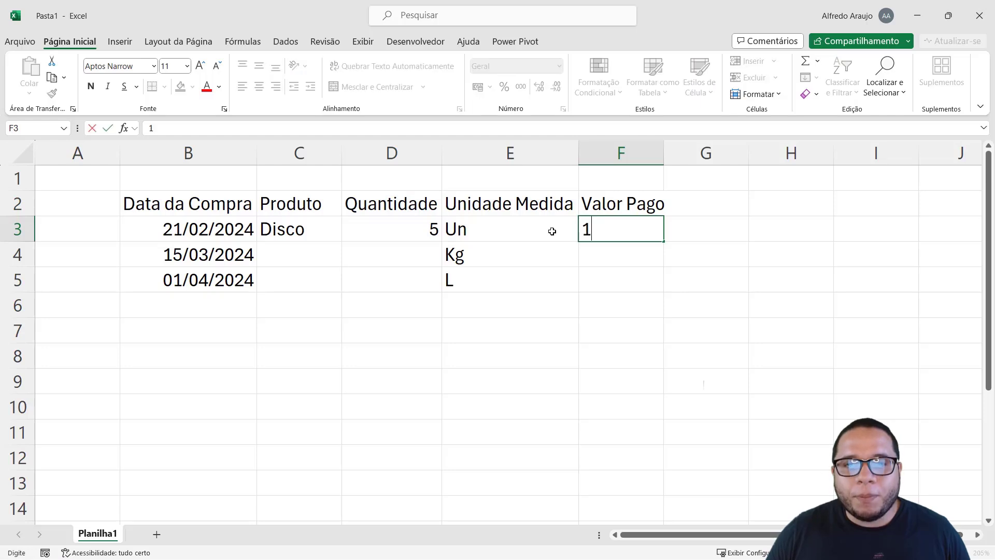
key(Down)
key(Left)
key(Left)
key(Left)
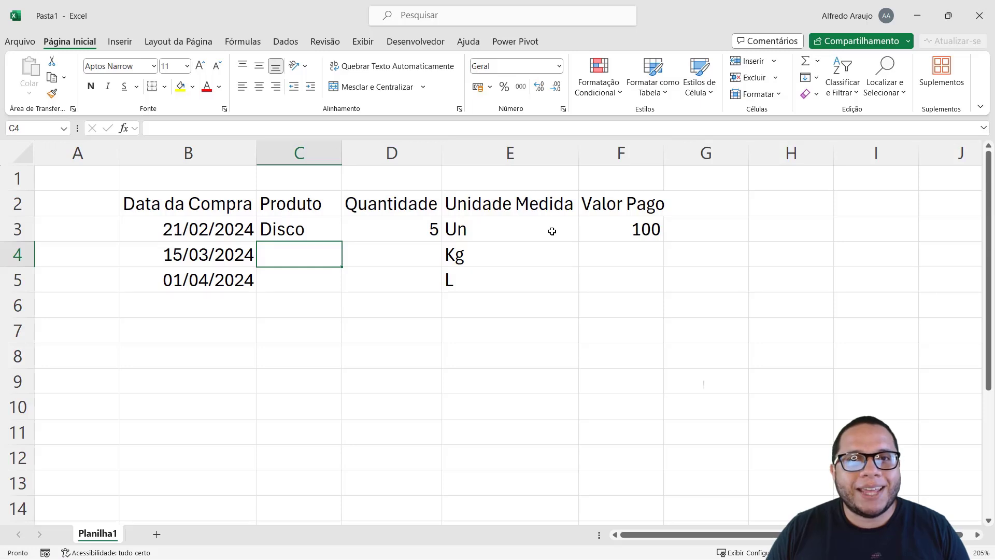
key(Caps_Lock)
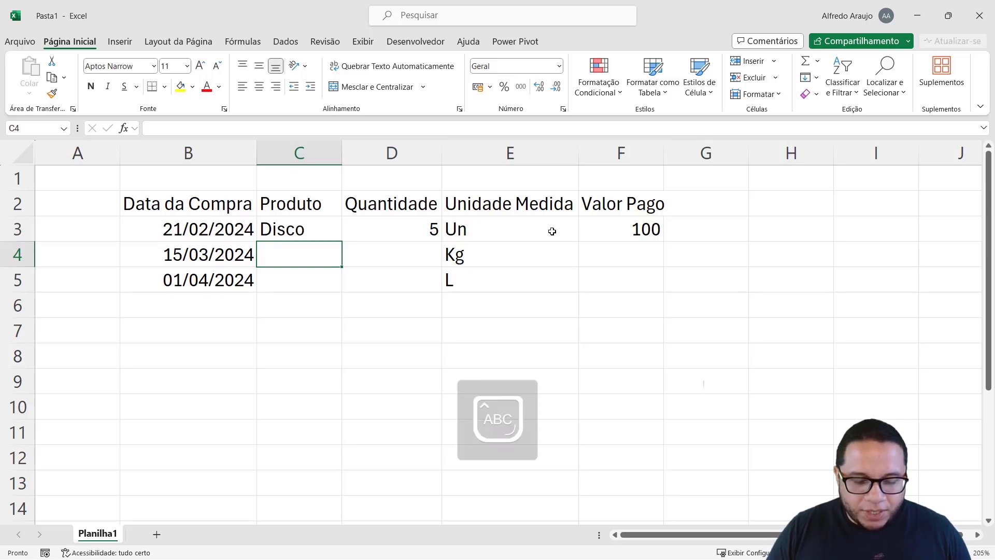
text(M)
key(Caps_Lock)
text(adeira)
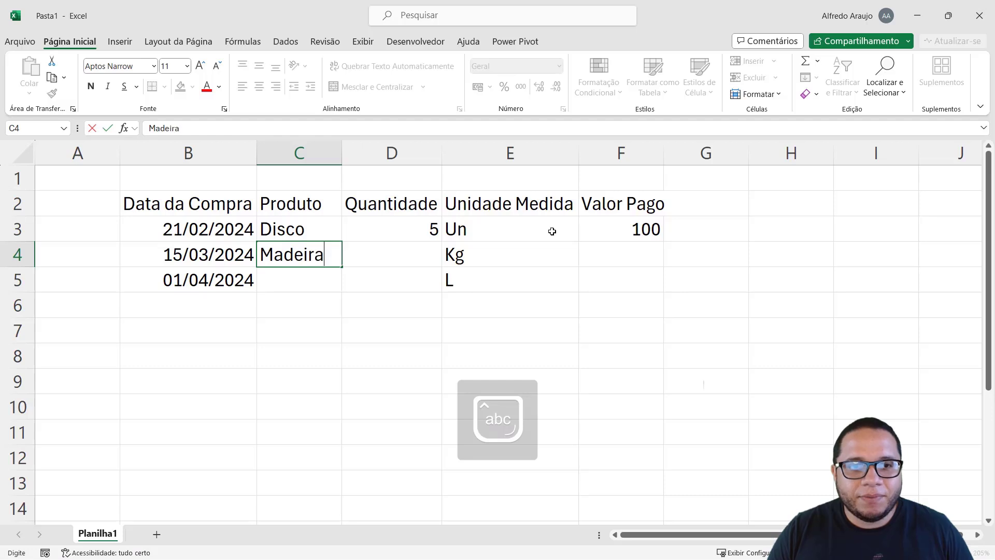
key(BackSpace)
key(BackSpace)
key(BackSpace)
key(BackSpace)
key(BackSpace)
key(BackSpace)
key(BackSpace)
Enter the product "Toras de Madeira" in cell C4 and auto-fit the width of column C to it.
key(Caps_Lock)
text(T)
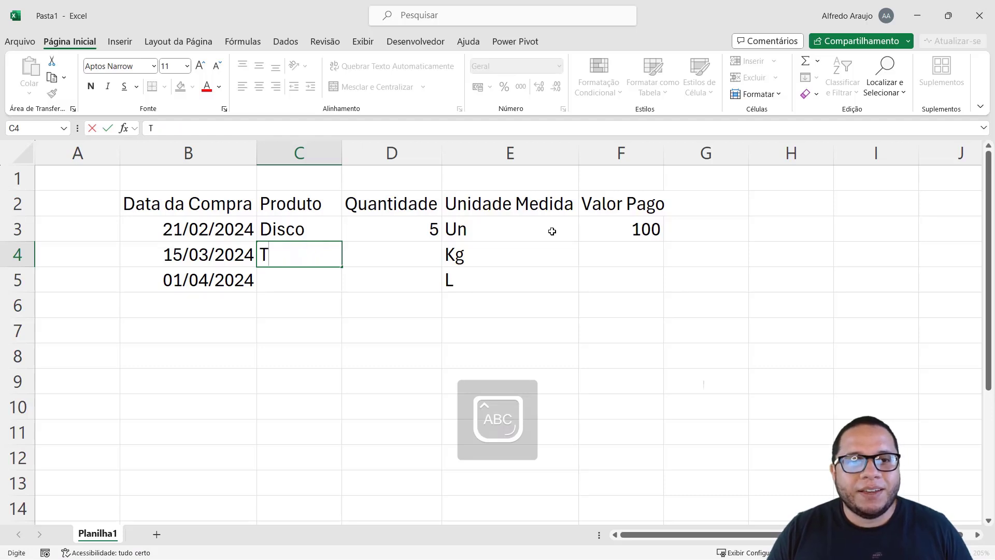
key(Caps_Lock)
text(oras)
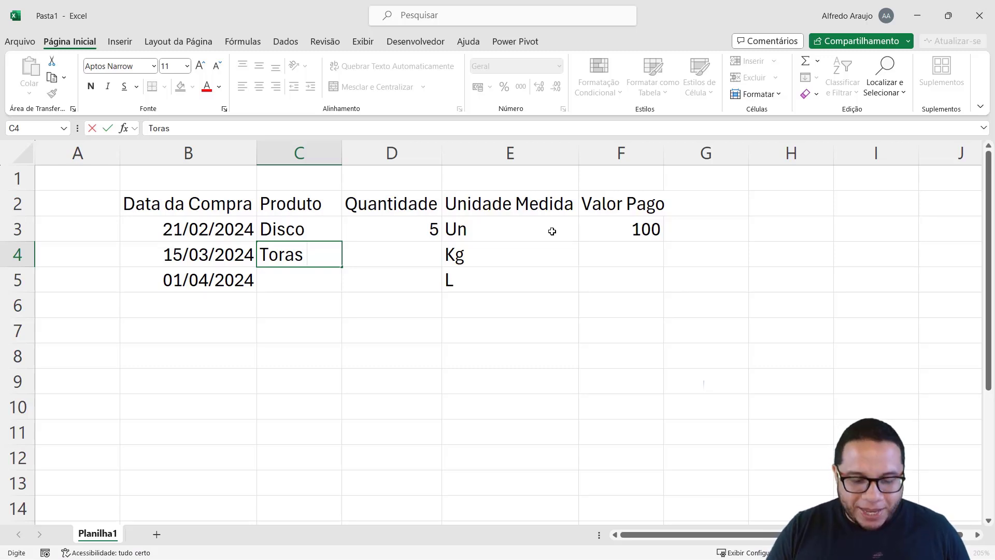
text(de Madeira)
key(Return)
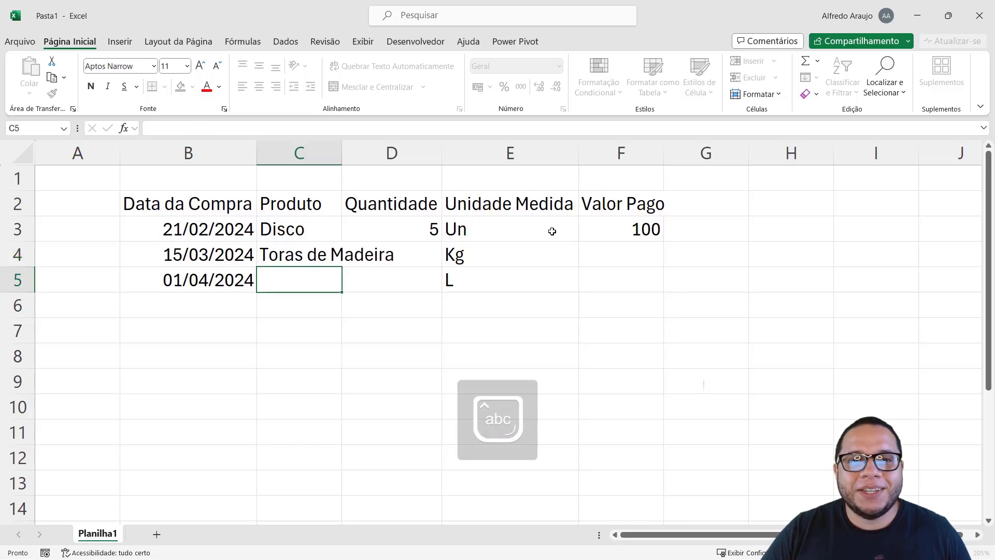
double_click(340, 150)
Enter the quantity 100 in cell D4 and the amount paid 1000 in cell F4 for the wood logs.
click(460, 269)
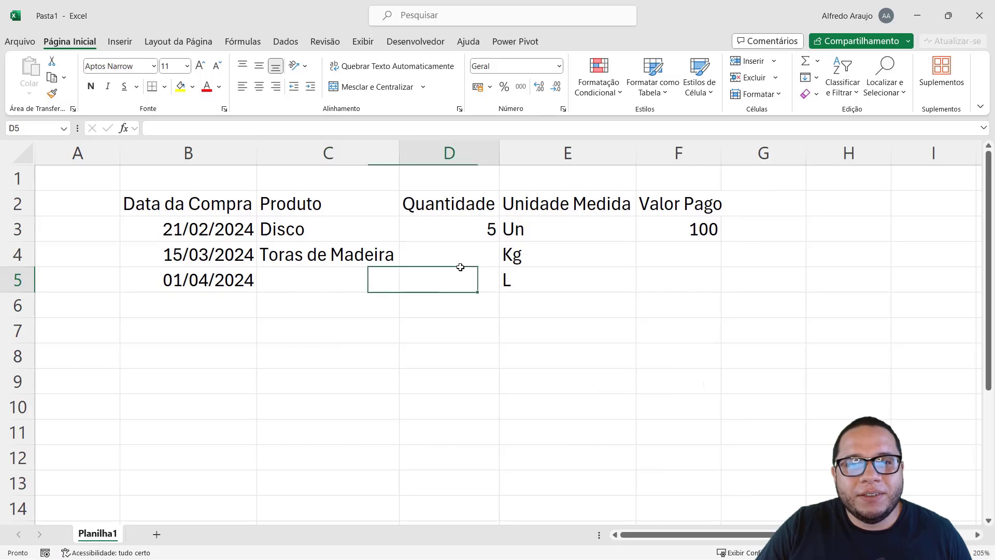
click(460, 252)
text(100)
key(Tab)
key(Tab)
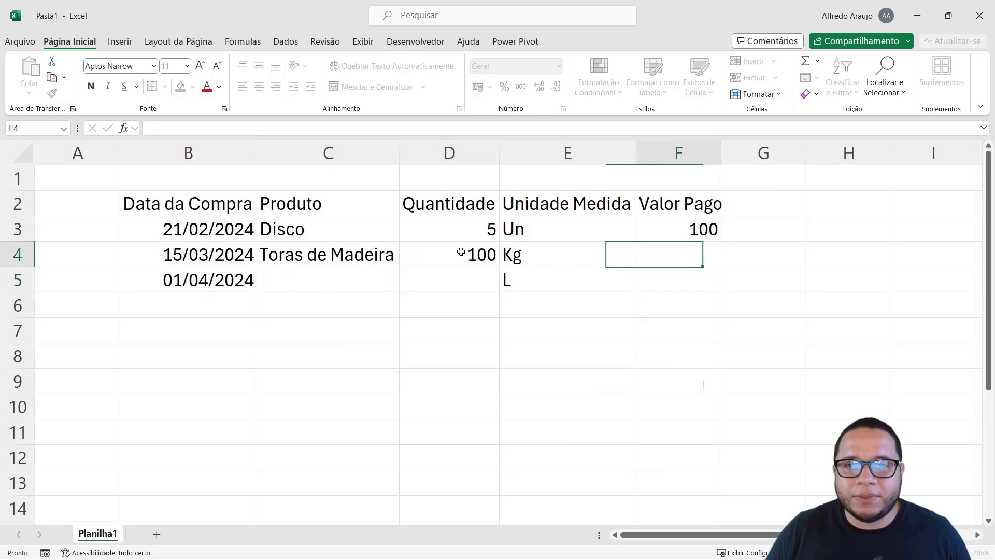
text(1000)
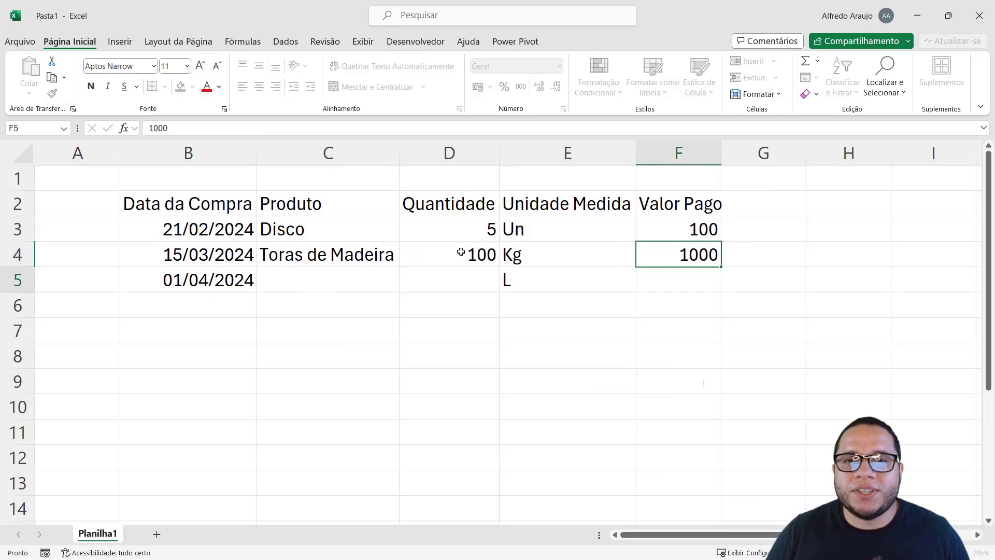
key(Return)
click(347, 275)
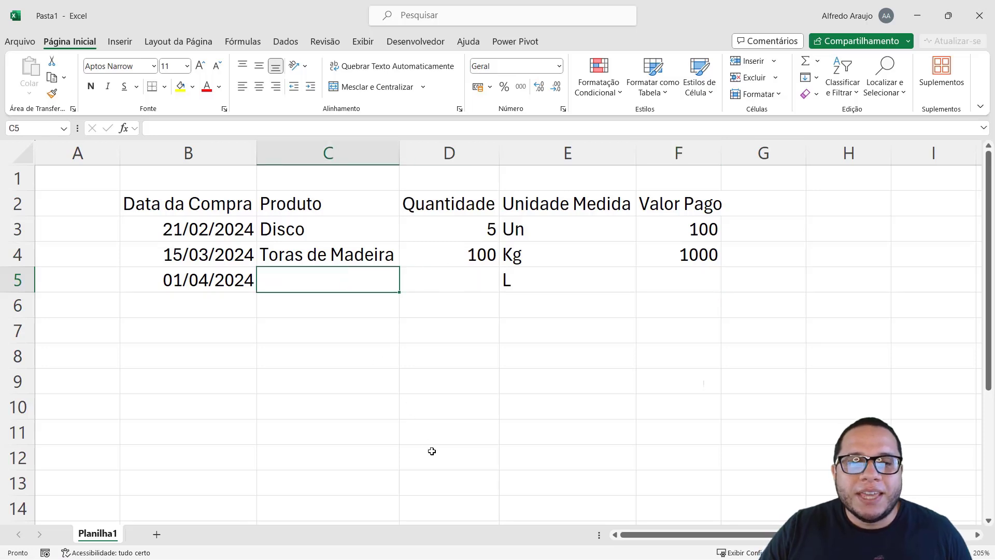
key(Caps_Lock)
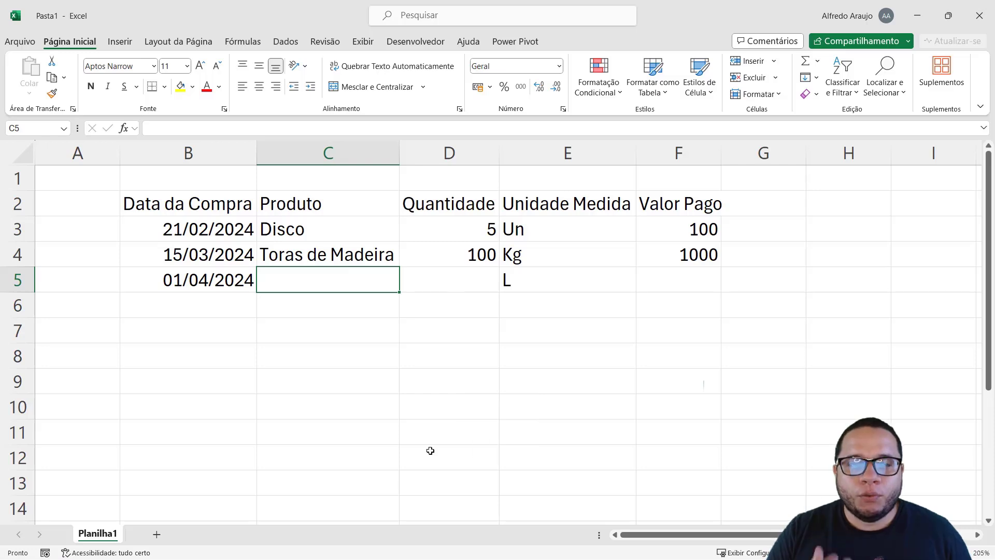
text(t)
key(Caps_Lock)
text(INTA)
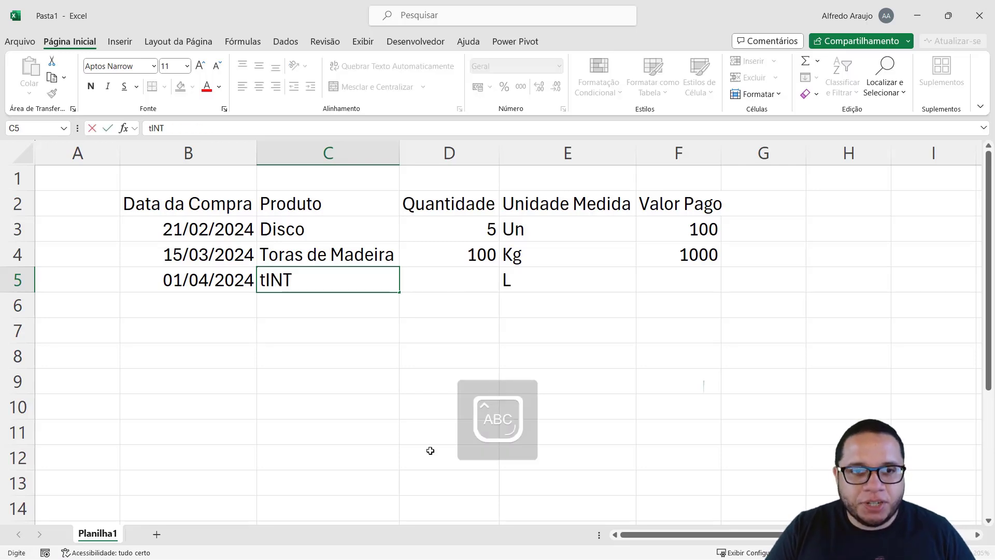
key(BackSpace)
key(BackSpace)
key(BackSpace)
key(BackSpace)
key(BackSpace)
Enter the product "Tinta Branca" in cell C5.
text(T)
key(Caps_Lock)
text(inta)
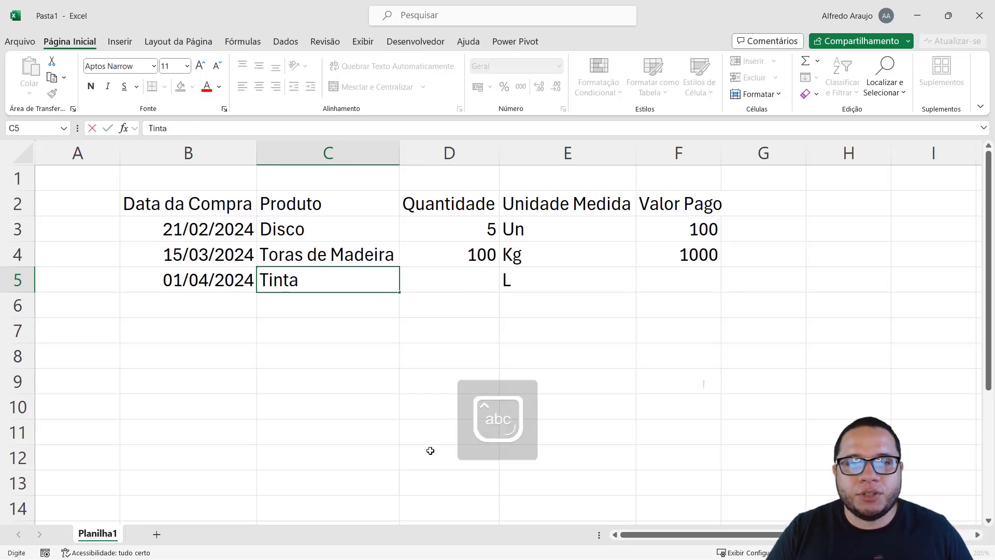
text( Branca)
key(Tab)
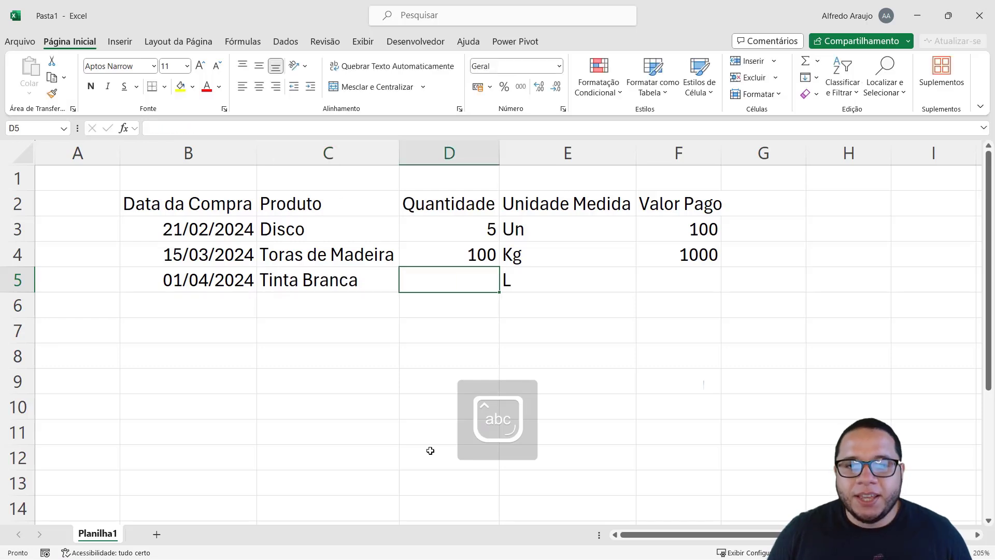
Enter the quantity 20 in cell D5 and the amount paid 300 in cell F5 for the white paint.
key(Right)
key(Left)
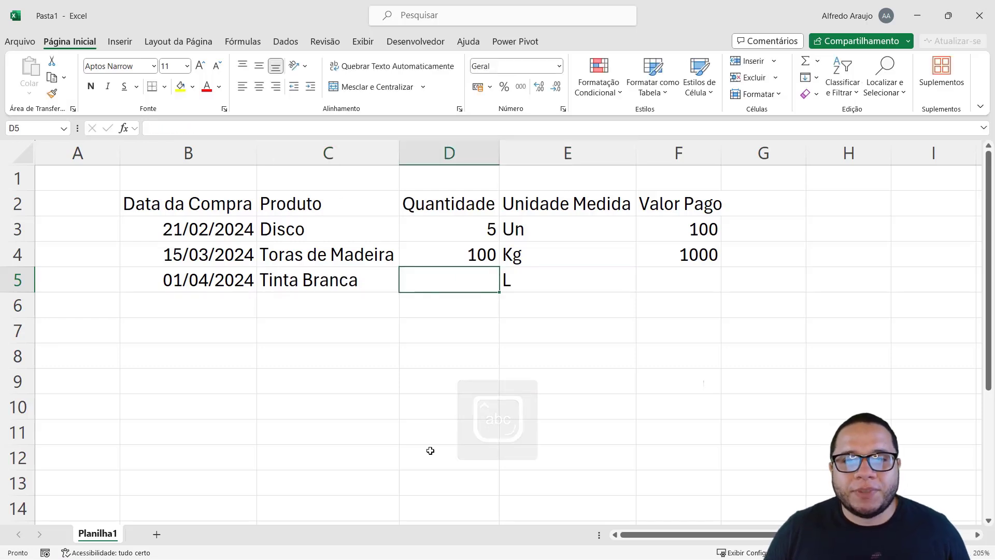
text(20)
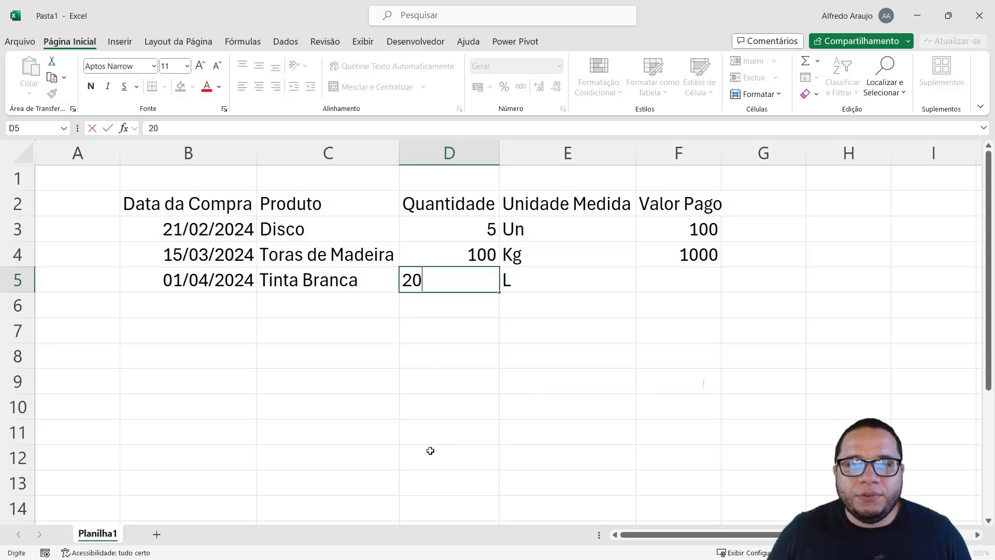
key(Tab)
key(Tab)
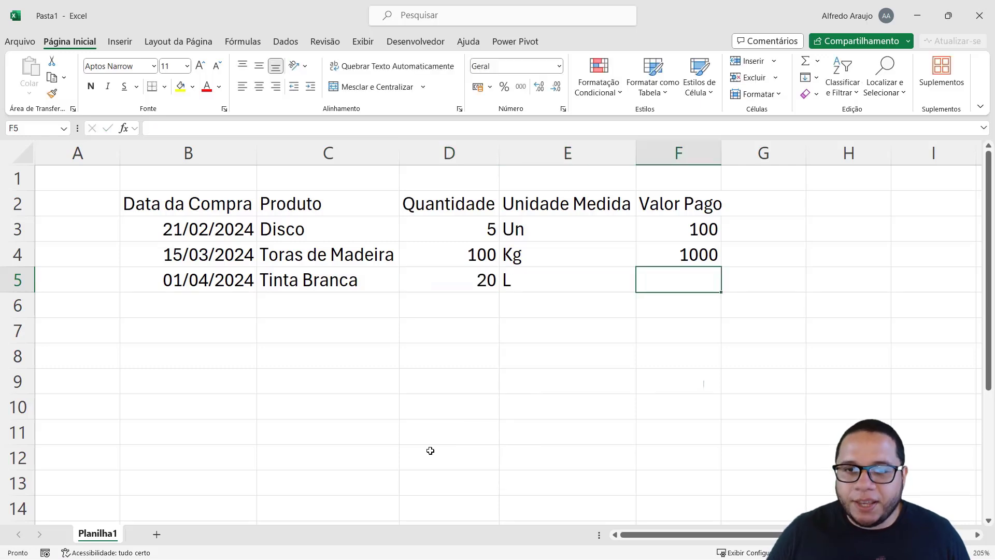
text(300)
key(Return)
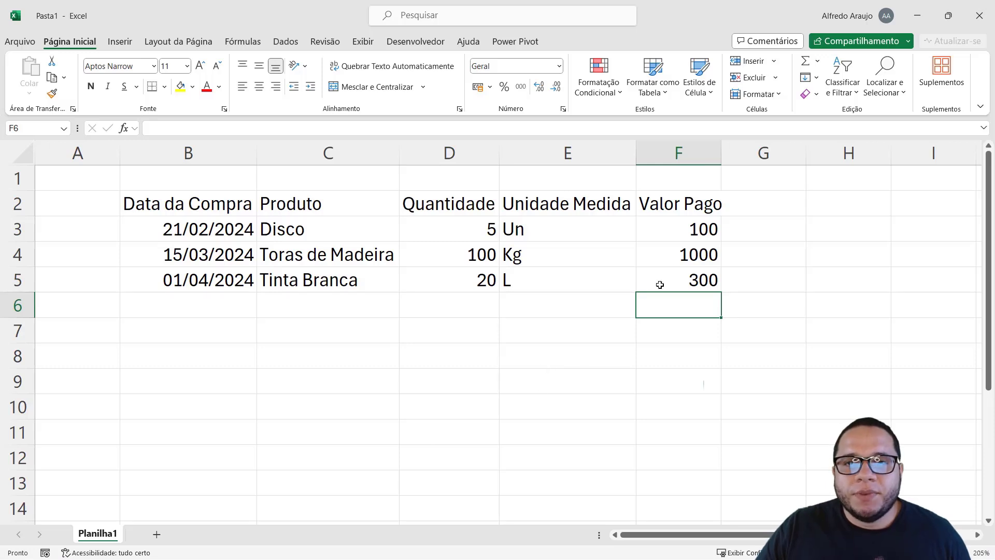
Format the amounts in cells F3:F5 under "Valor Pago" with the "Moeda" currency format.
drag(682, 227, 691, 280)
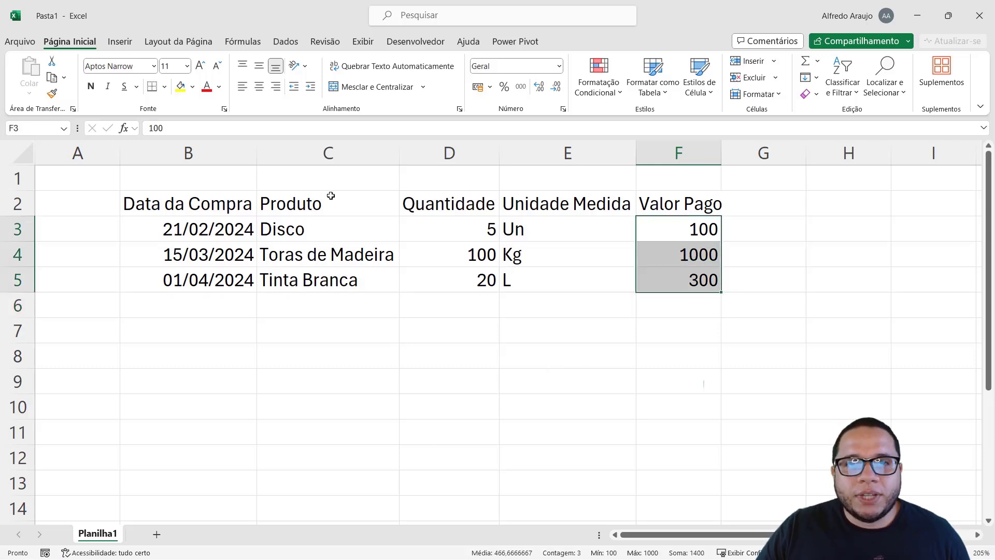
click(559, 68)
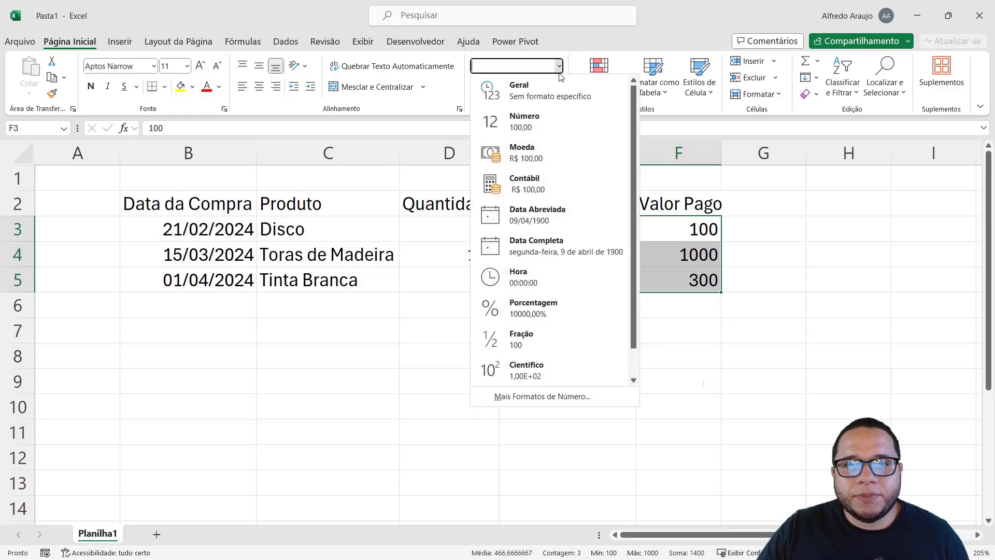
click(541, 153)
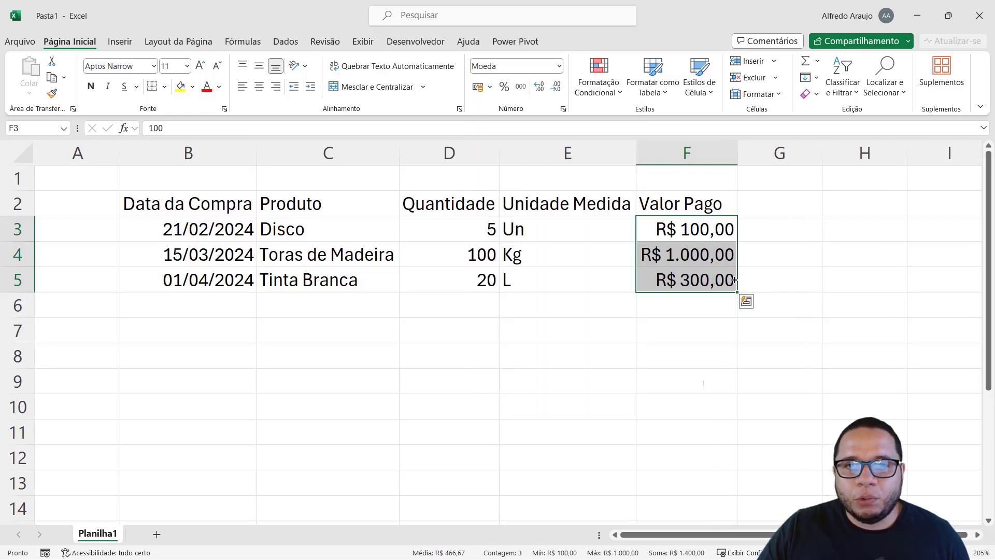
click(669, 270)
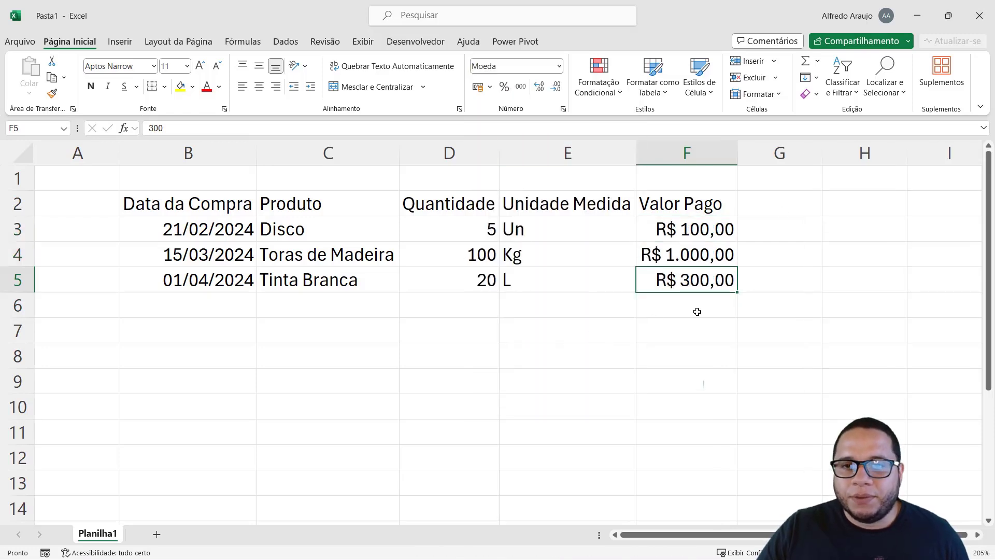
drag(687, 227, 688, 285)
click(675, 274)
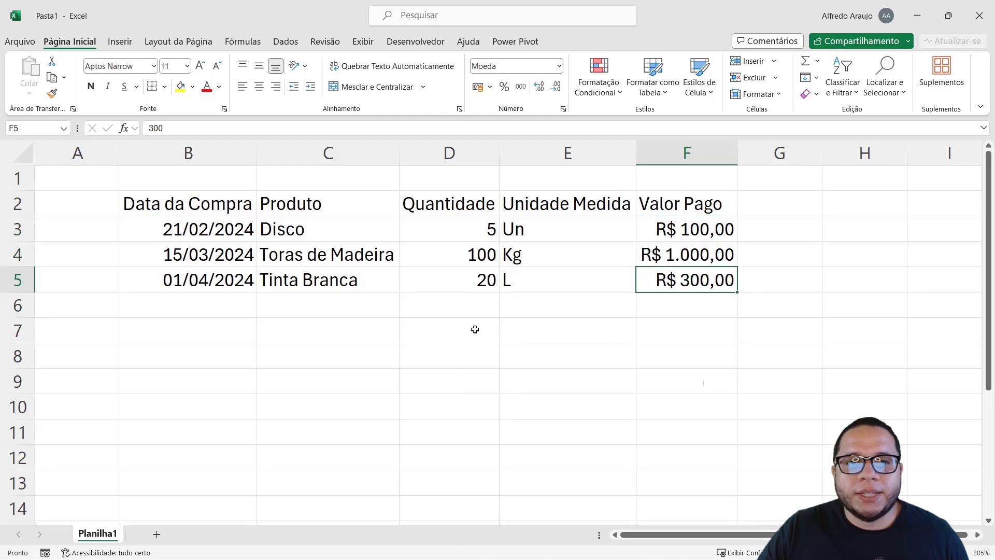
drag(228, 206, 677, 268)
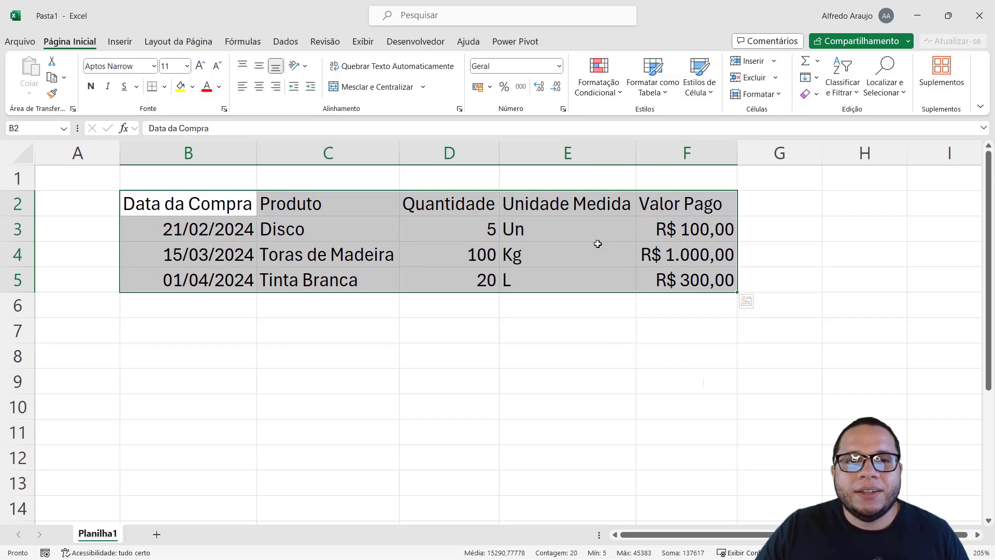
click(329, 279)
drag(318, 202, 325, 273)
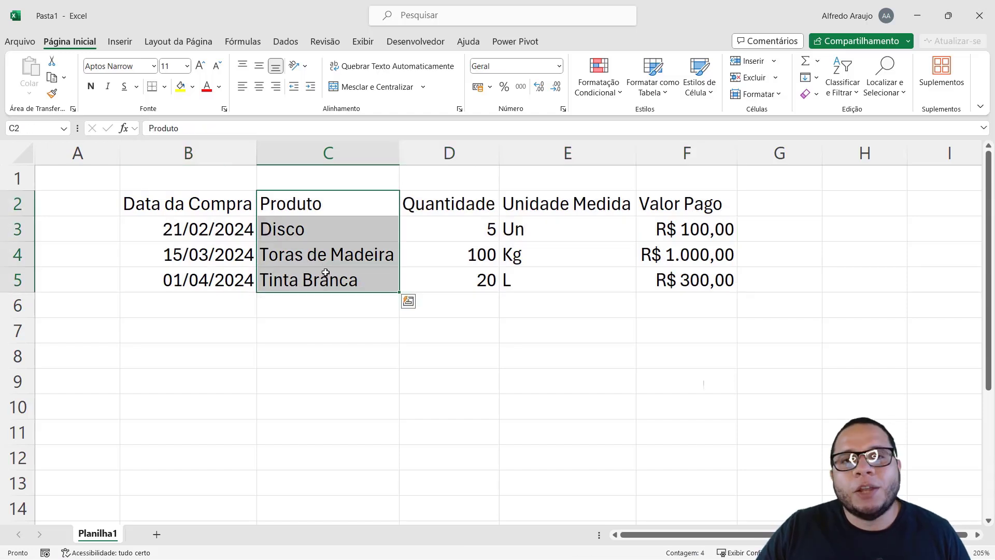
Insert a new column before "Quantidade" and enter the heading "Categoria" in cell D2.
click(417, 201)
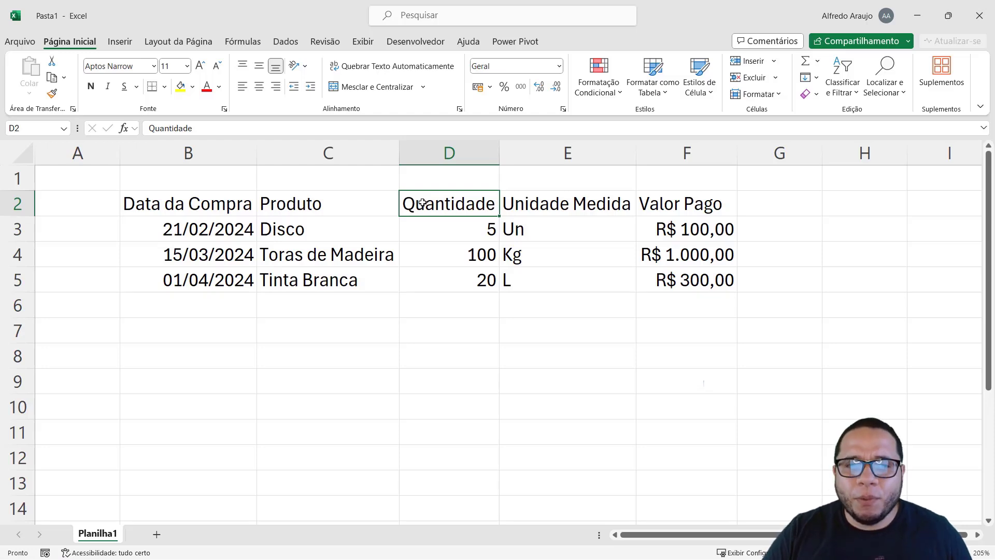
key(ctrl+space)
key(ctrl+plus)
click(423, 202)
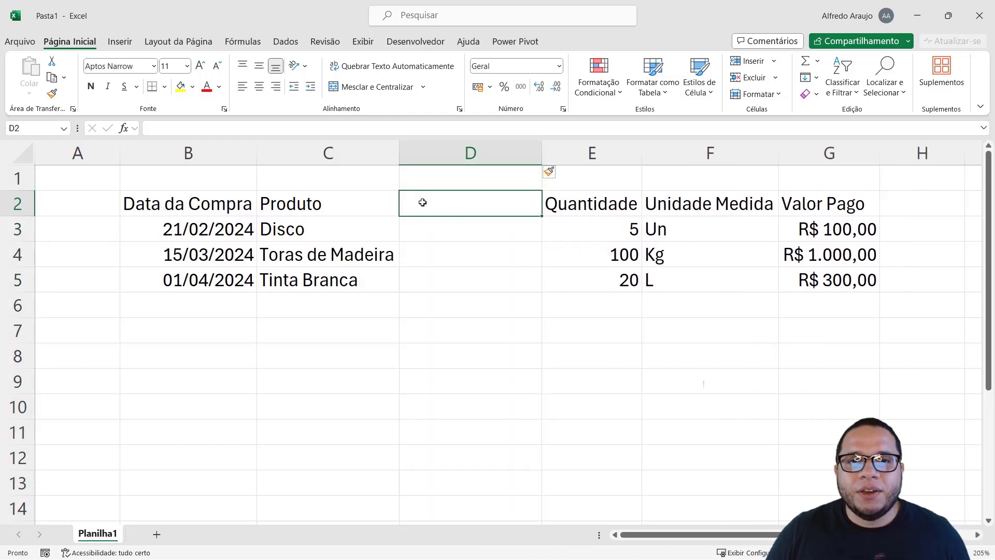
text(Categ)
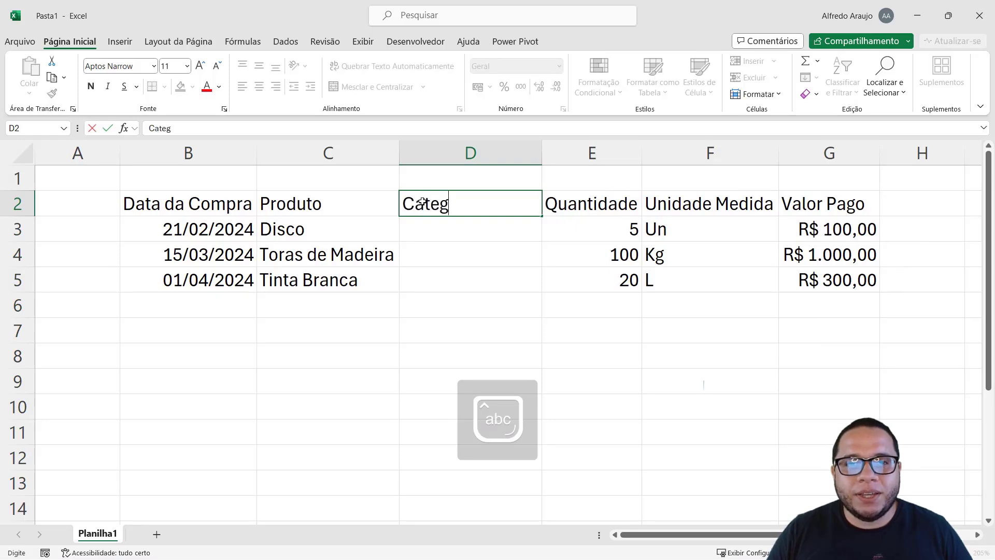
text(oria)
key(Return)
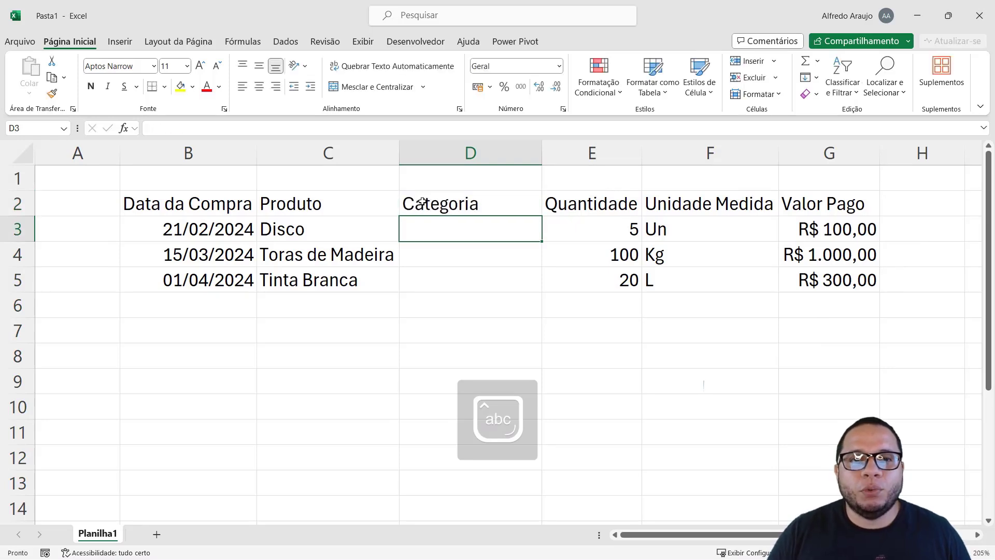
Enter the category "Ferramentas" in cell D3 for the disc.
key(Caps_Lock)
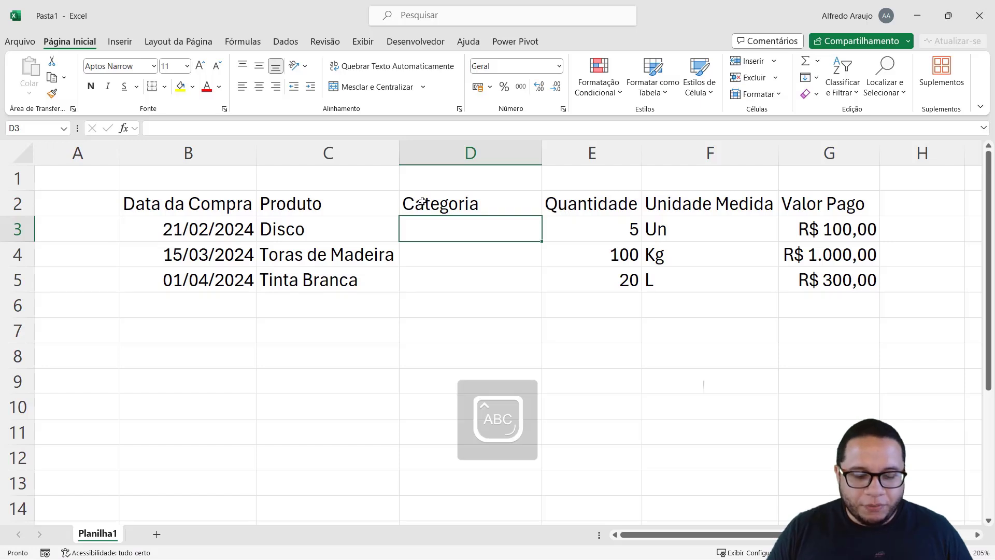
text(F)
key(Caps_Lock)
text(err)
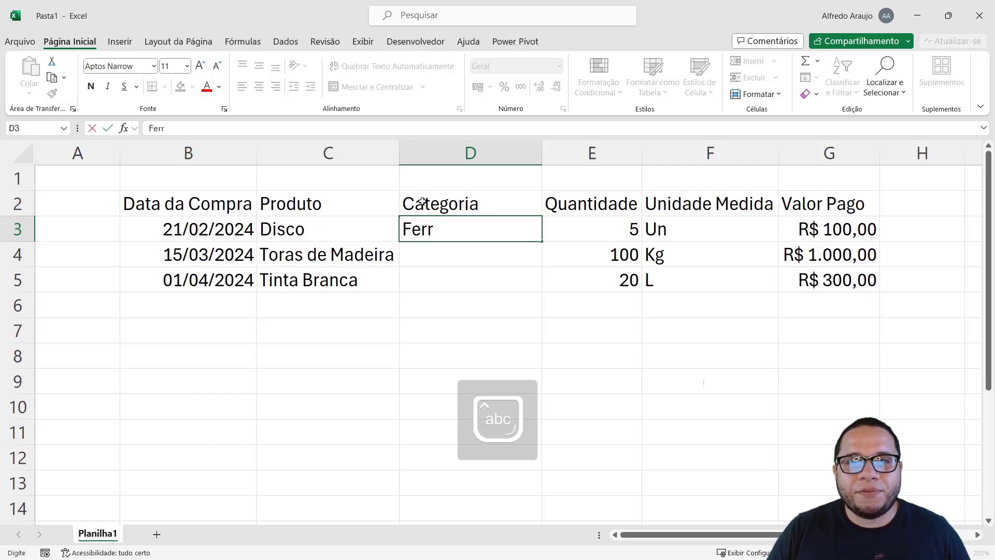
text(amentas)
key(Return)
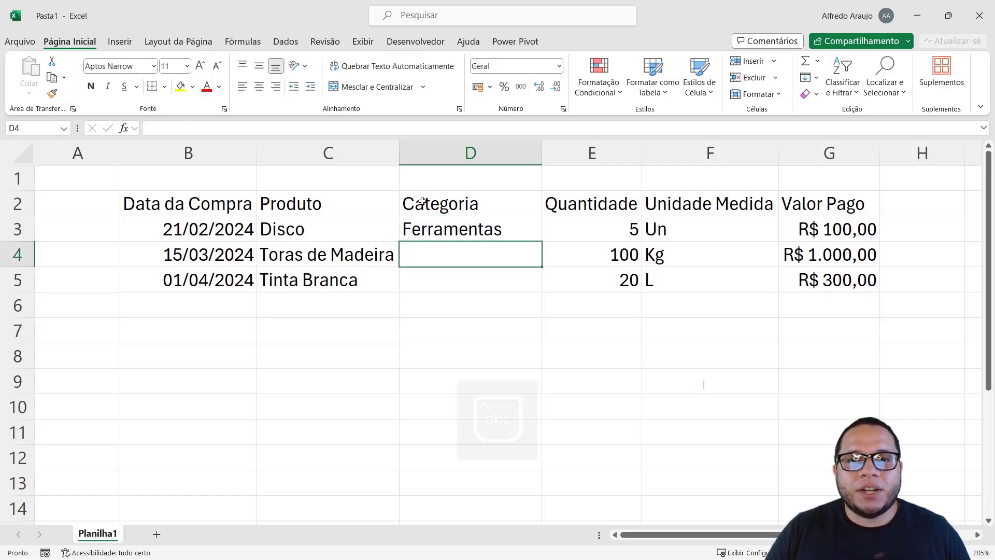
Enter the category "Matéria Prima" in cell D4 for the wood logs.
key(Caps_Lock)
text(M)
key(Caps_Lock)
text(atéria)
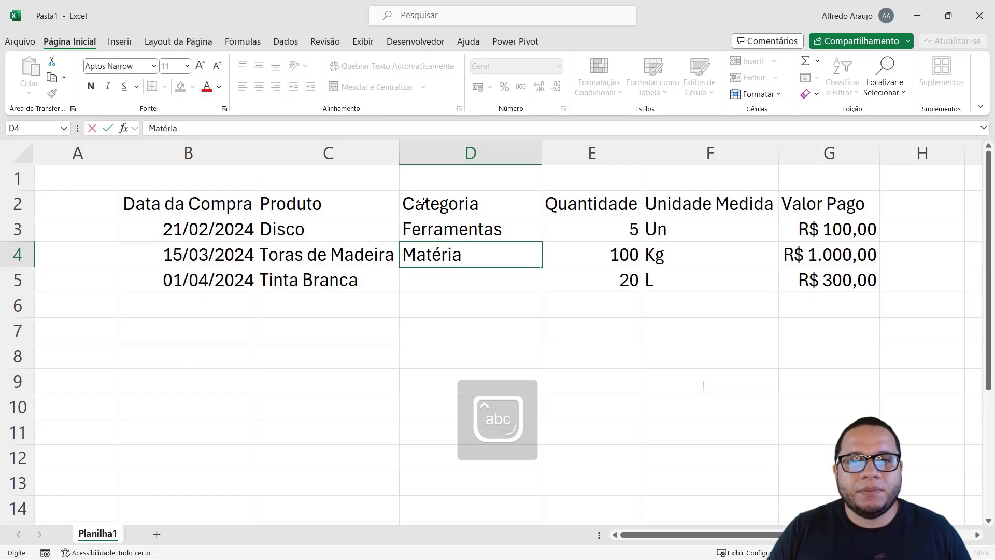
key(Caps_Lock)
text(P)
key(Caps_Lock)
text(rima)
key(Return)
key(Up)
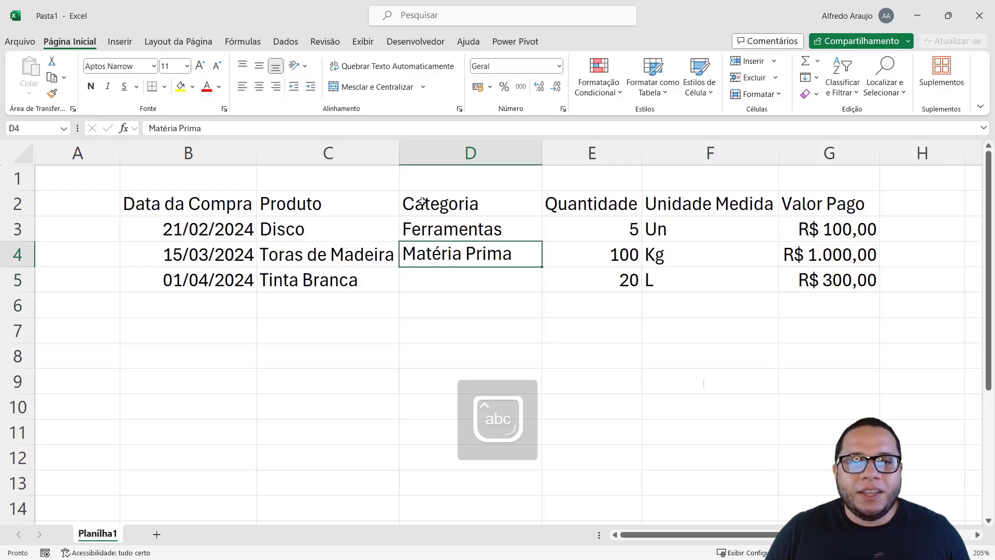
Enter the category "Tinta" in cell D5 for the white paint, leaving cell D6 empty.
key(Down)
key(Caps_Lock)
text(T)
key(Caps_Lock)
text(int)
text(a)
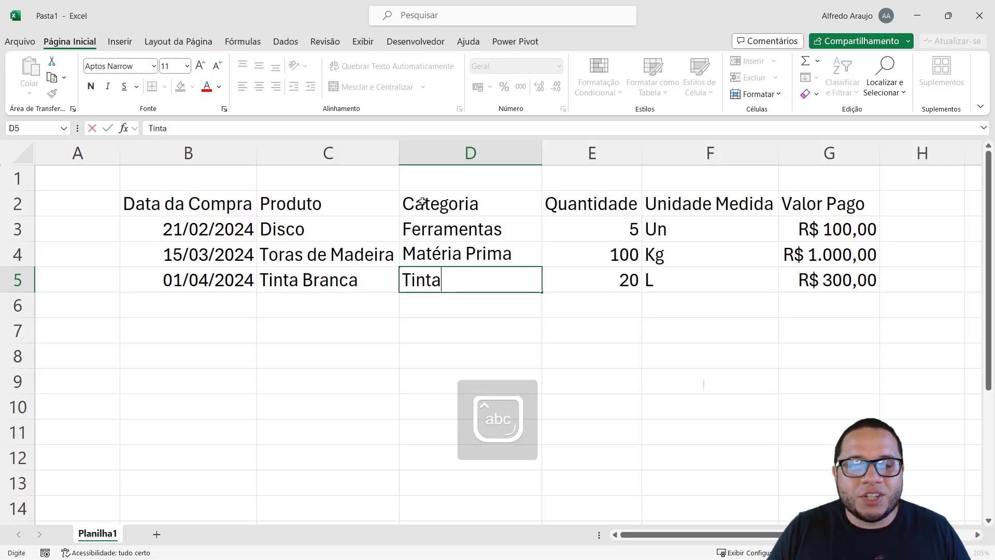
key(Return)
text(4)
key(Up)
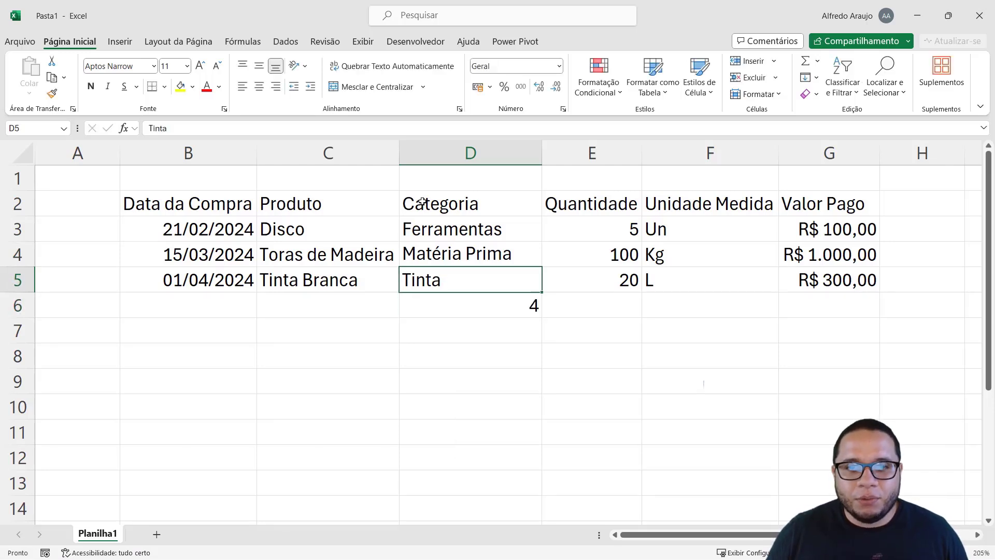
key(Down)
key(Left)
key(Left)
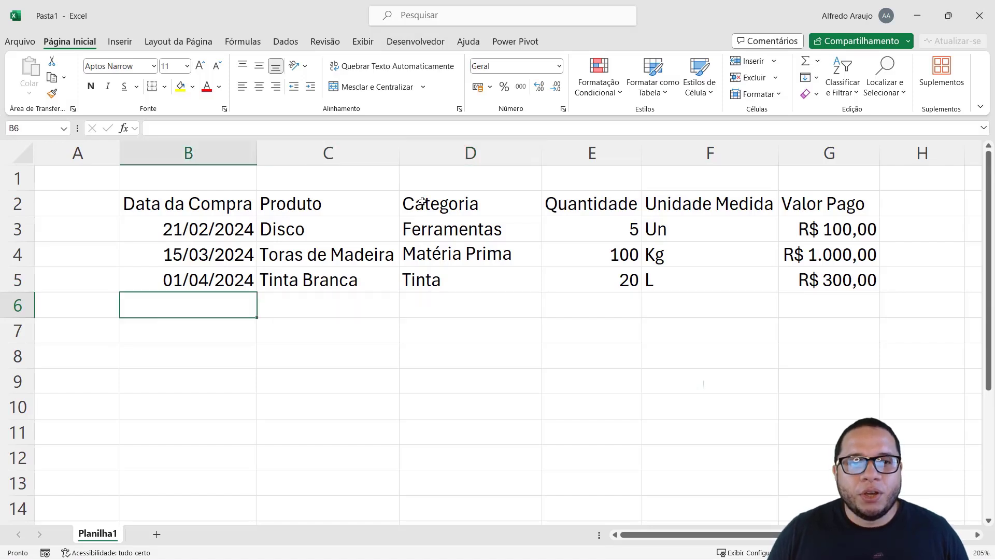
Start a new record in row 6 with the date 15/04/2024, product "Tinta Azul" and category "Tinta".
text(15)
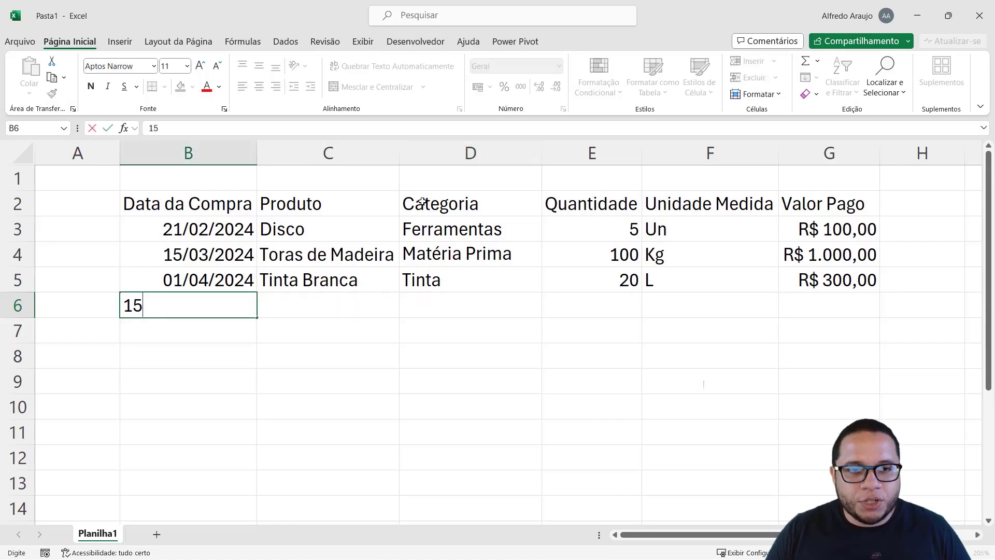
text(/04/2024)
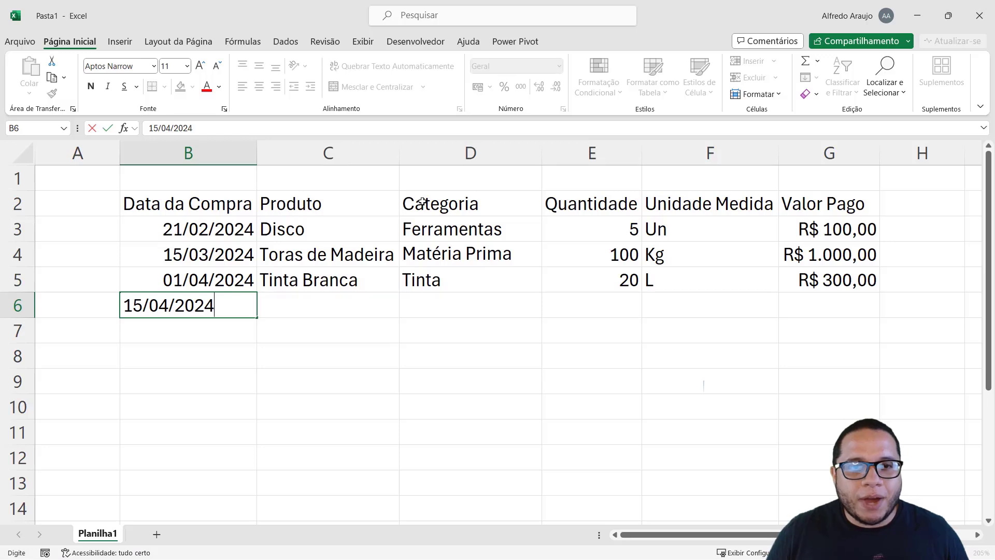
key(Tab)
text(Tinta Azul)
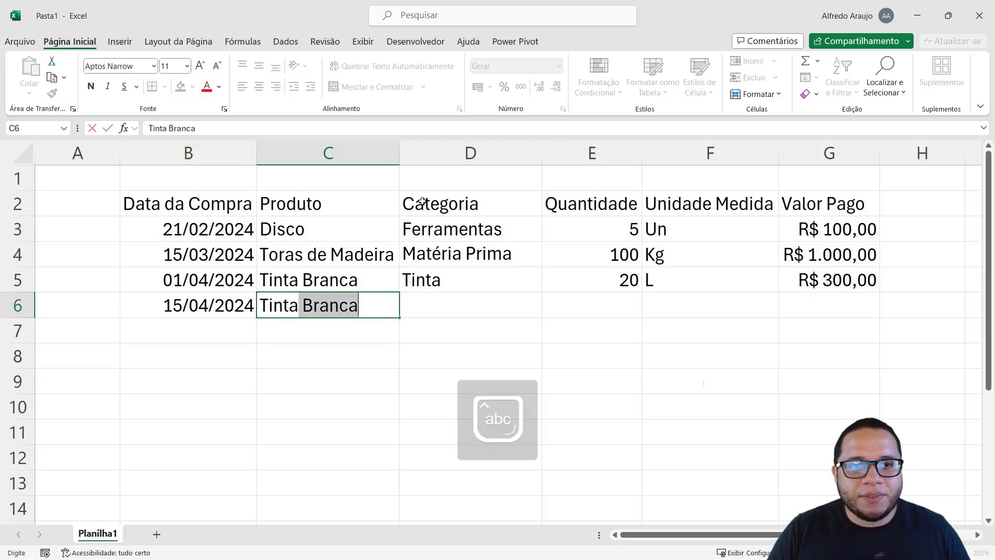
key(Tab)
text(Tinta)
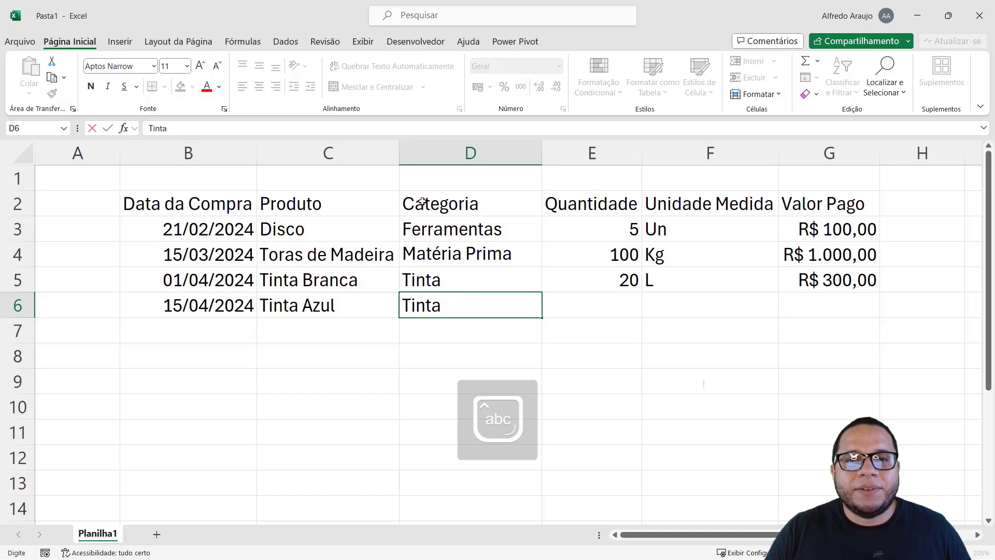
key(Return)
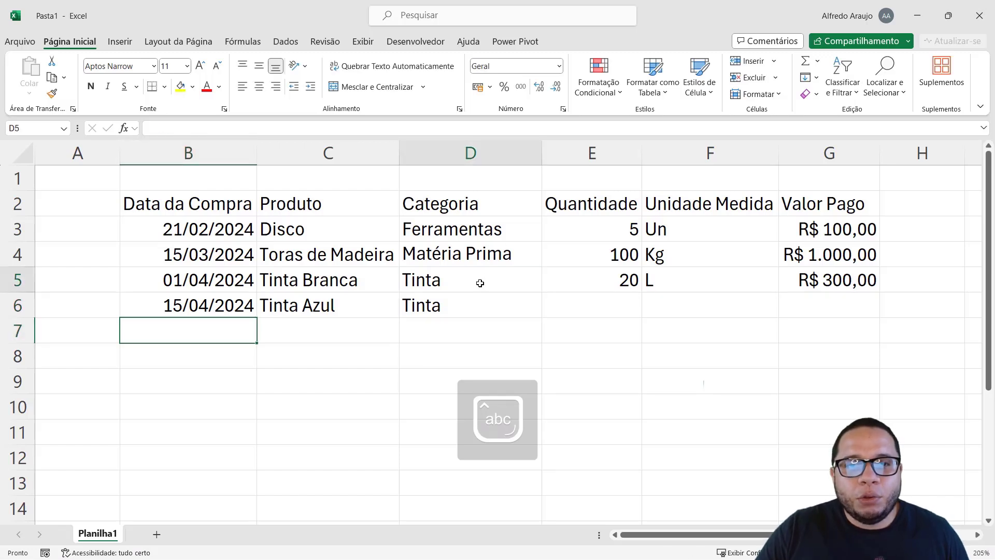
drag(477, 282, 316, 307)
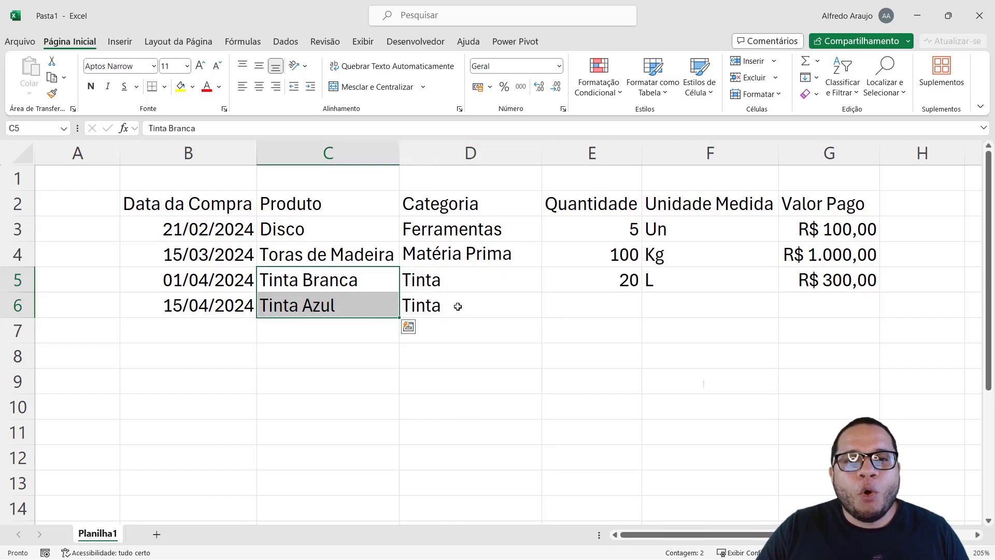
click(458, 307)
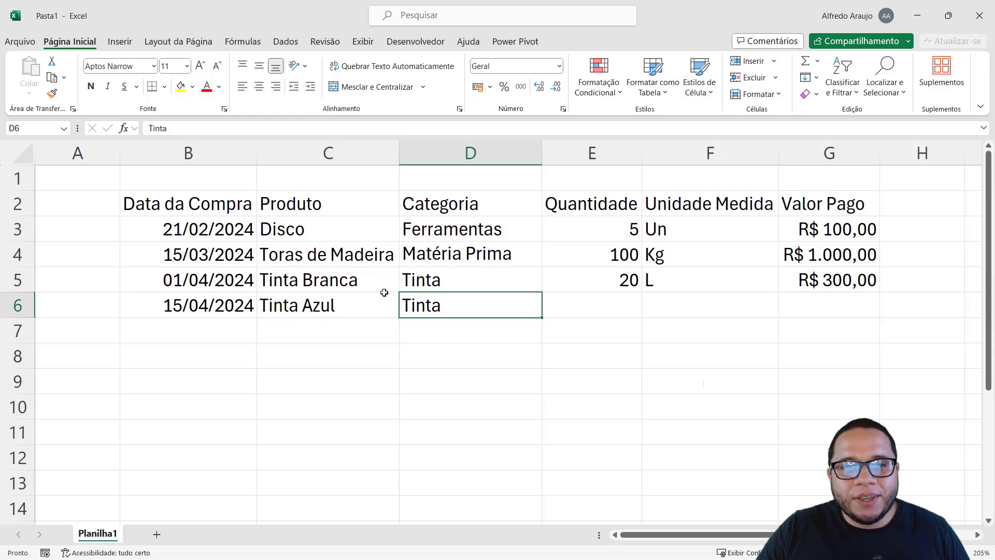
click(316, 334)
click(323, 360)
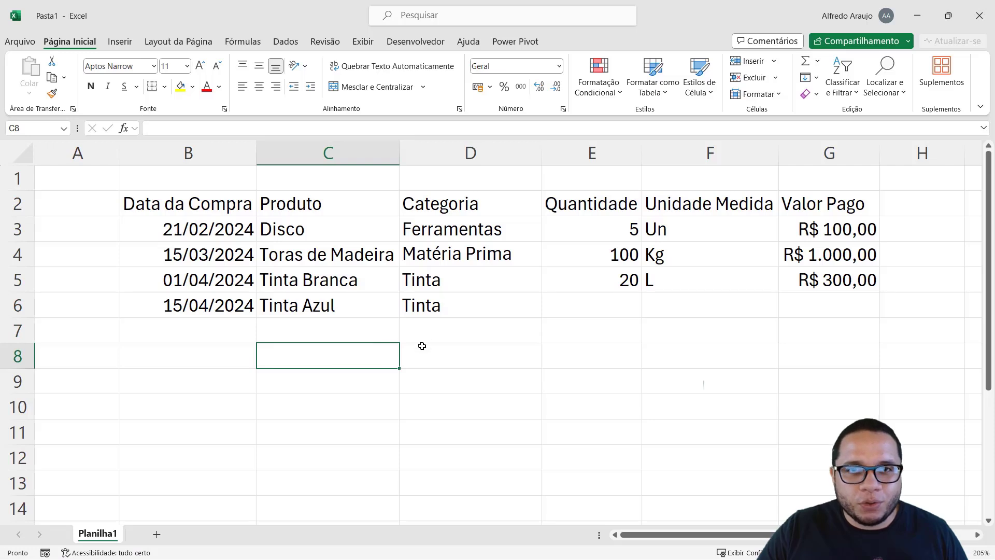
click(359, 286)
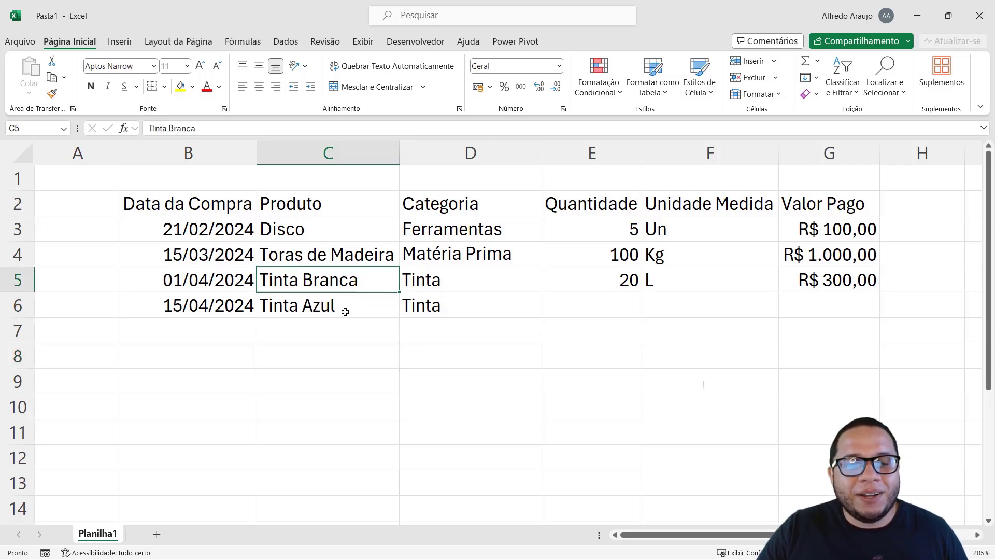
double_click(368, 280)
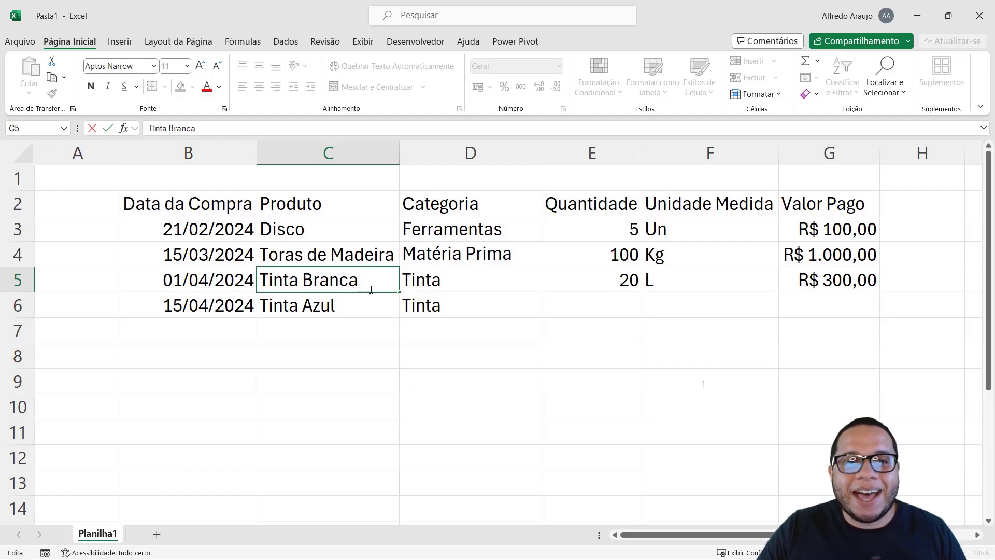
click(366, 312)
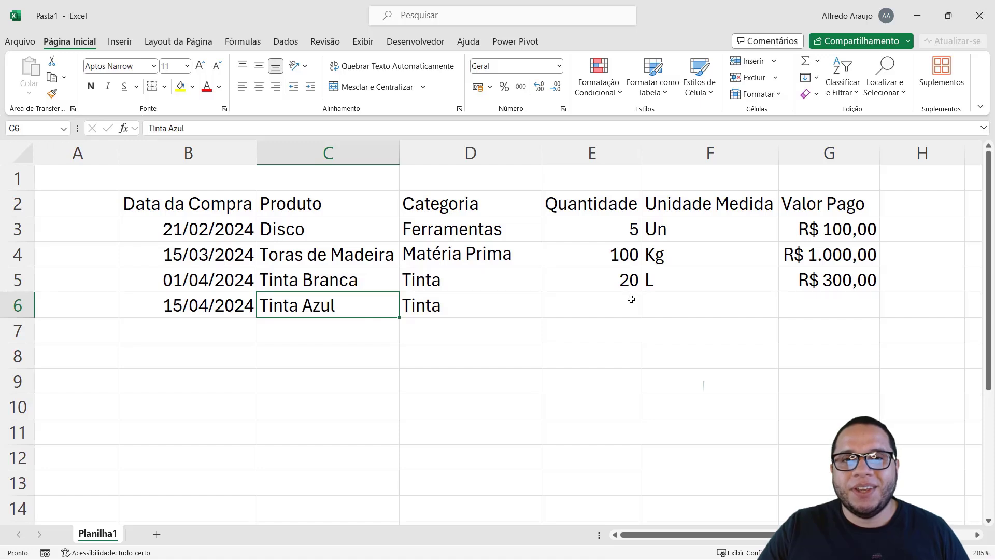
click(368, 331)
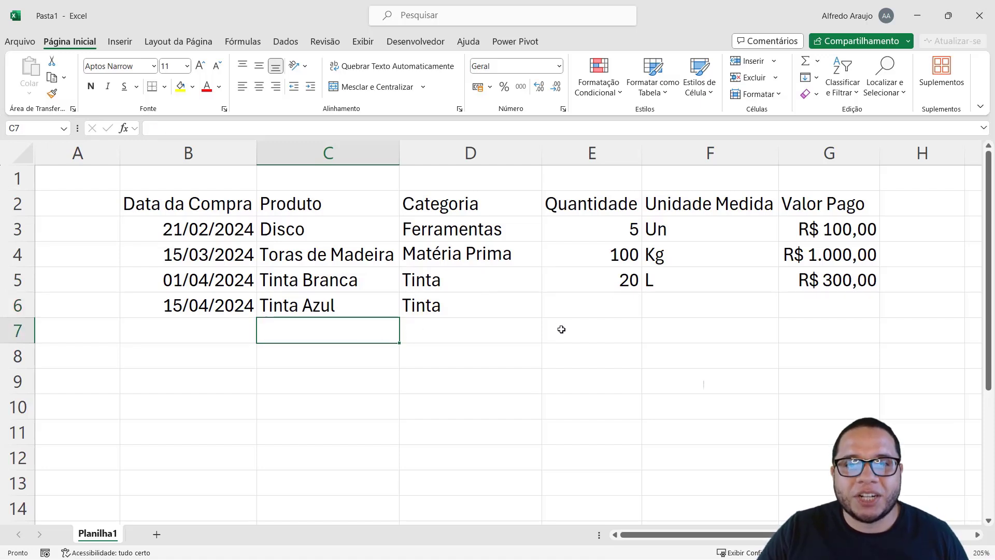
Complete the blue paint record in row 6 with quantity 30, unit of measure L and amount paid 400.
click(615, 311)
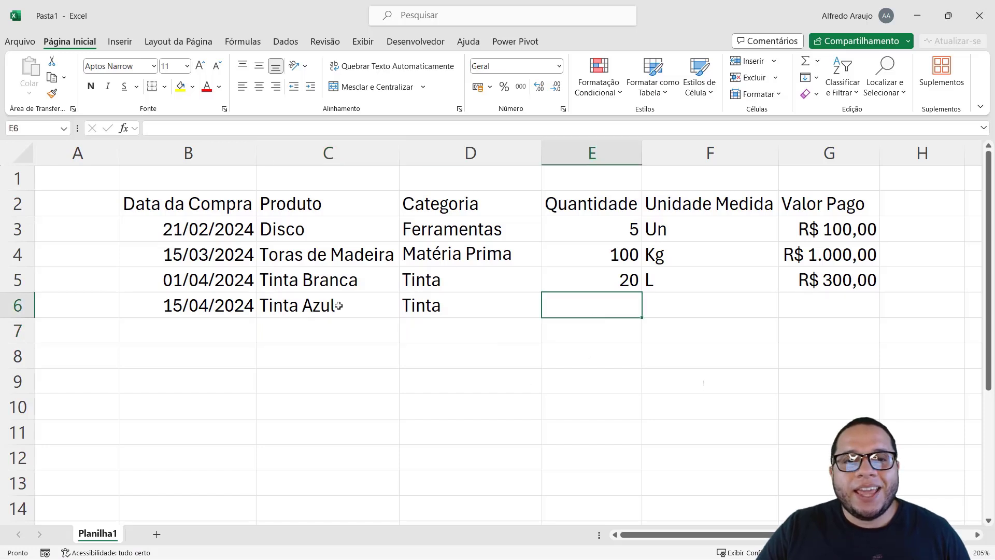
drag(362, 313, 589, 306)
click(607, 298)
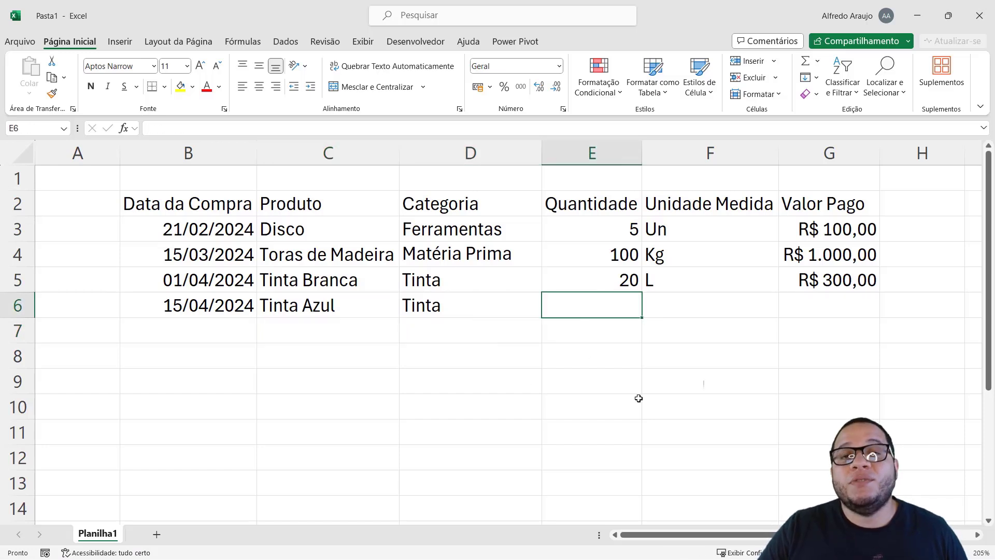
text(30)
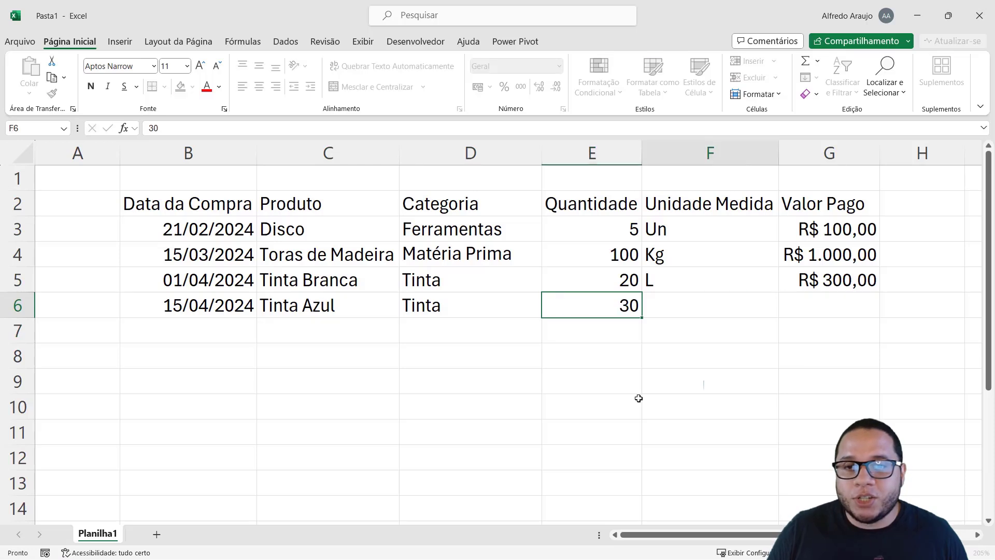
key(Tab)
text(L)
key(Tab)
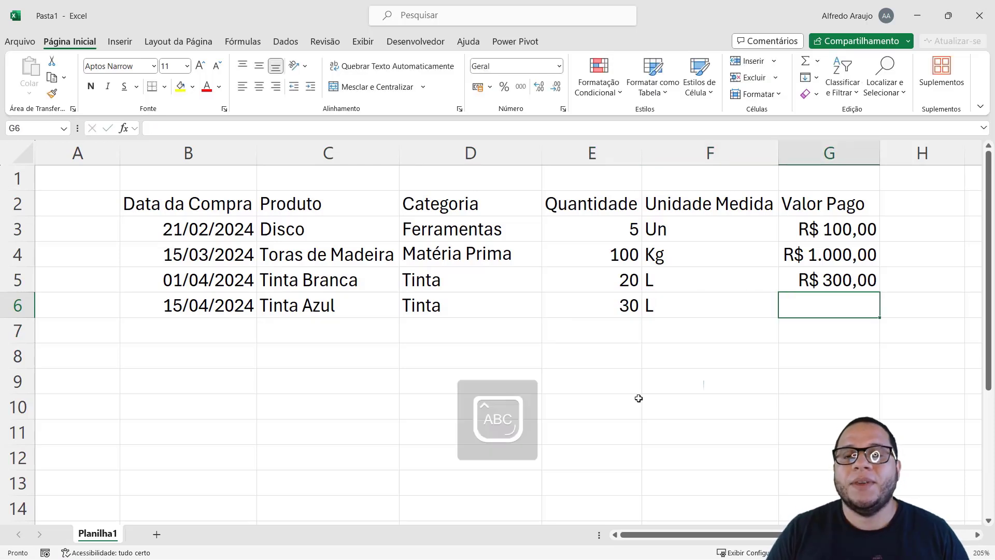
text(400)
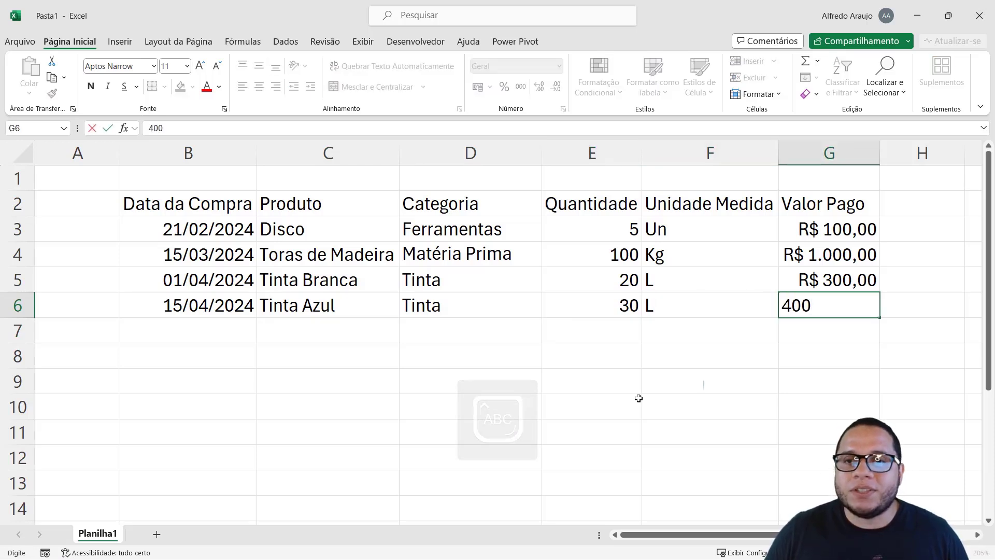
key(Return)
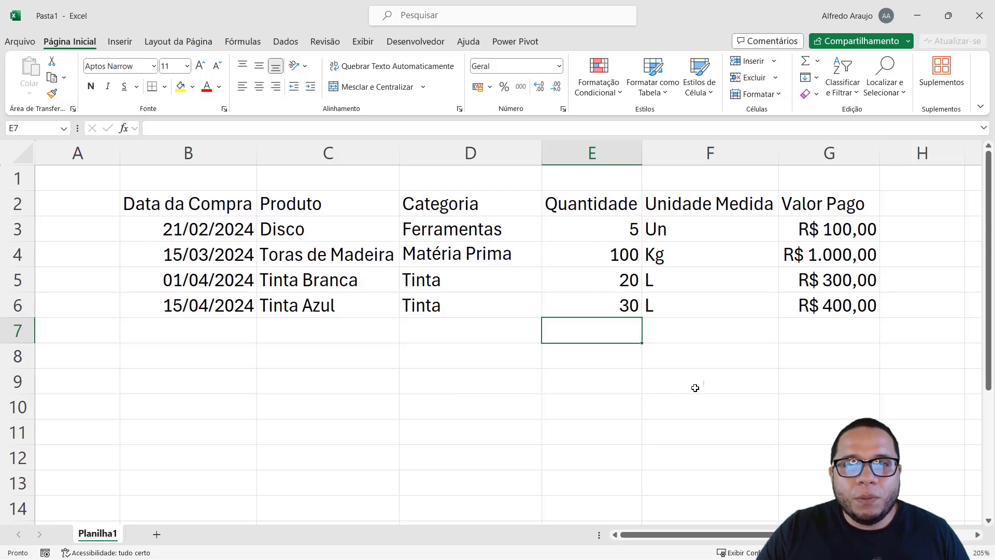
drag(208, 205, 844, 199)
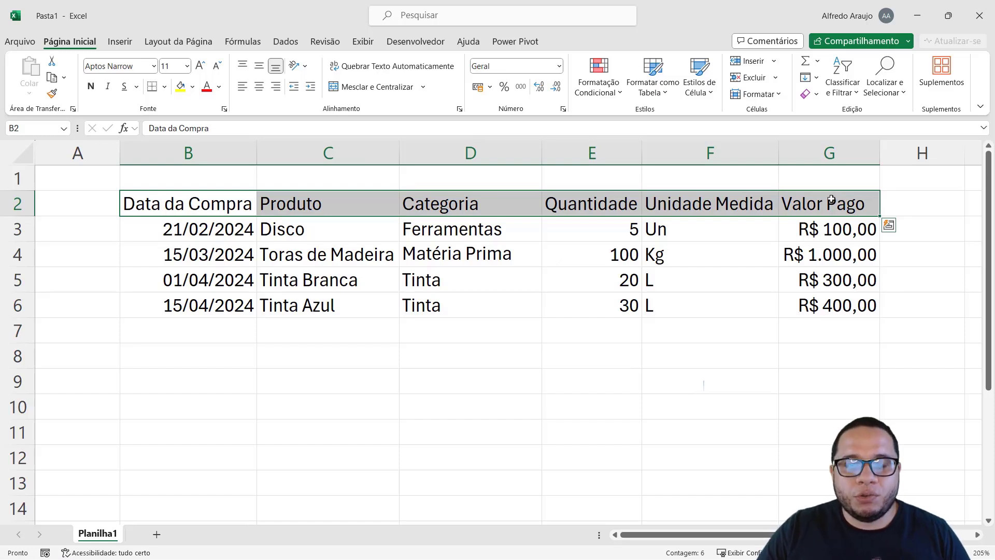
drag(220, 228, 857, 301)
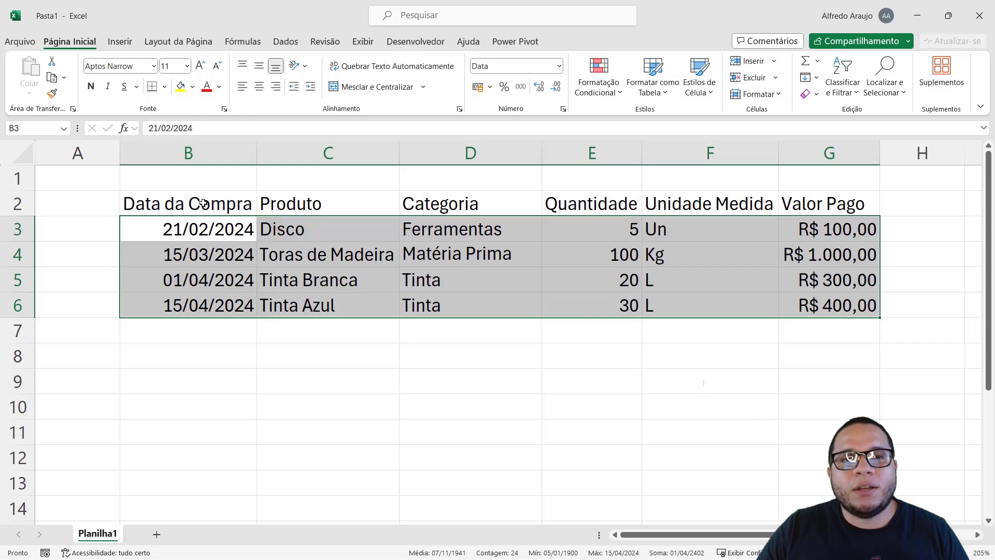
drag(203, 203, 227, 299)
click(438, 298)
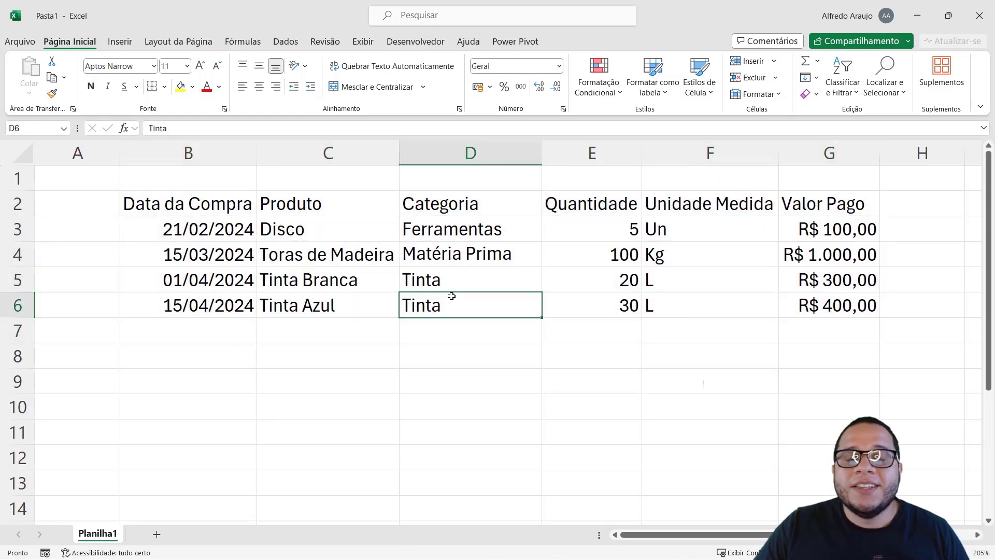
Review the Categoria column, the other column headings in row 2 and the Unidade Medida entries.
drag(460, 200, 446, 322)
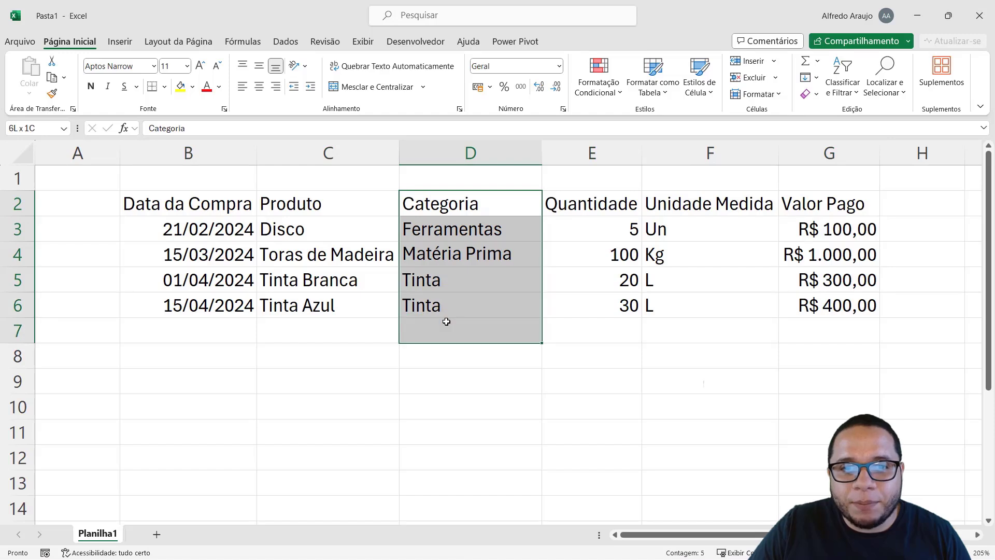
click(446, 327)
drag(459, 204, 452, 356)
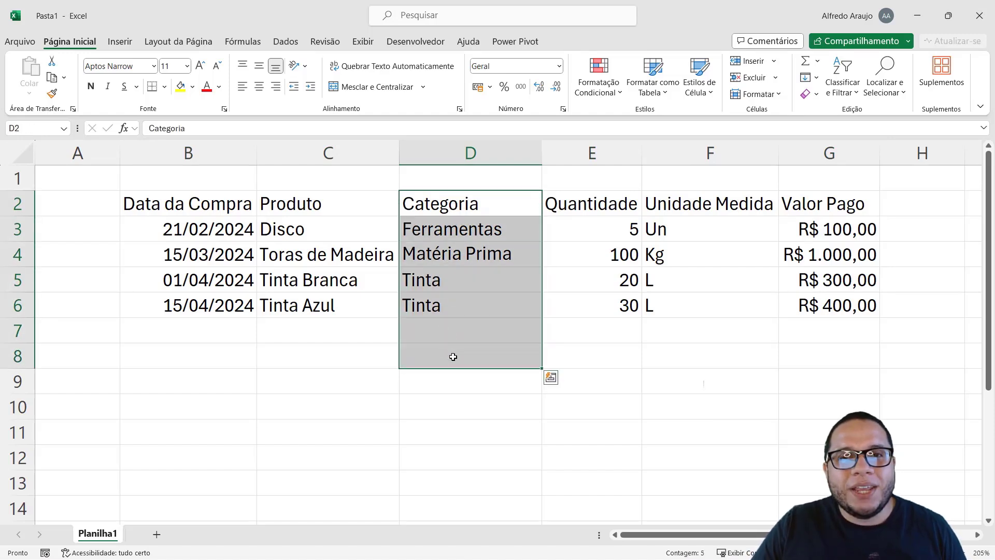
click(460, 153)
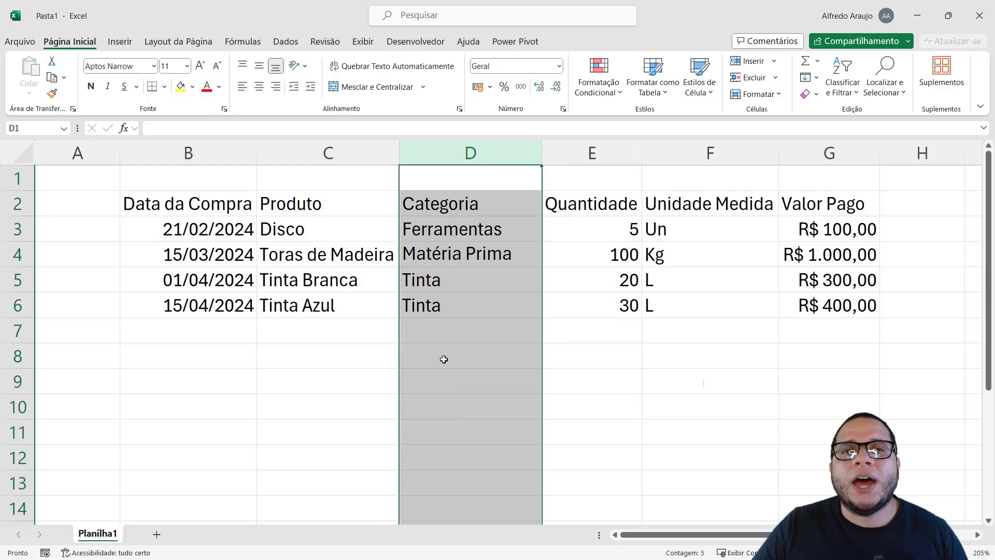
click(197, 206)
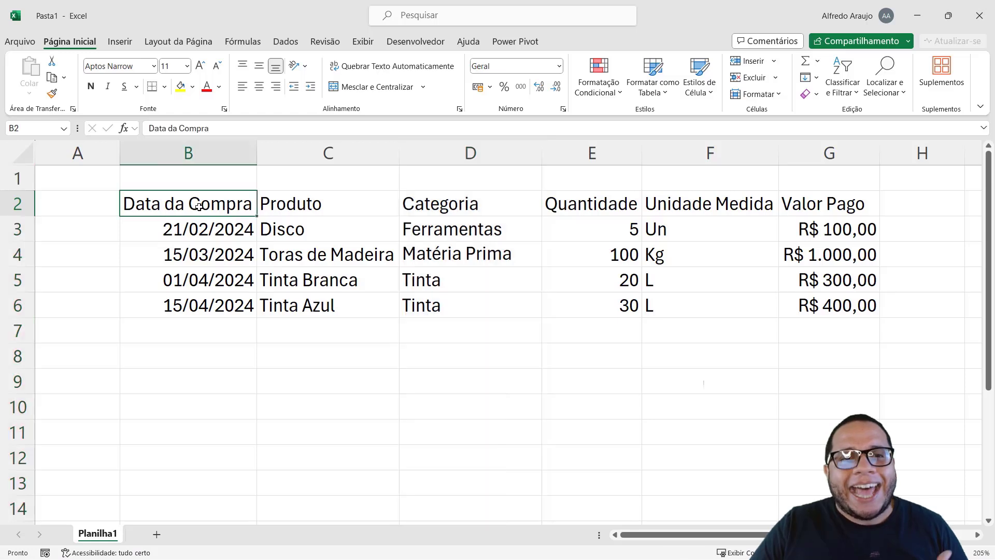
click(345, 201)
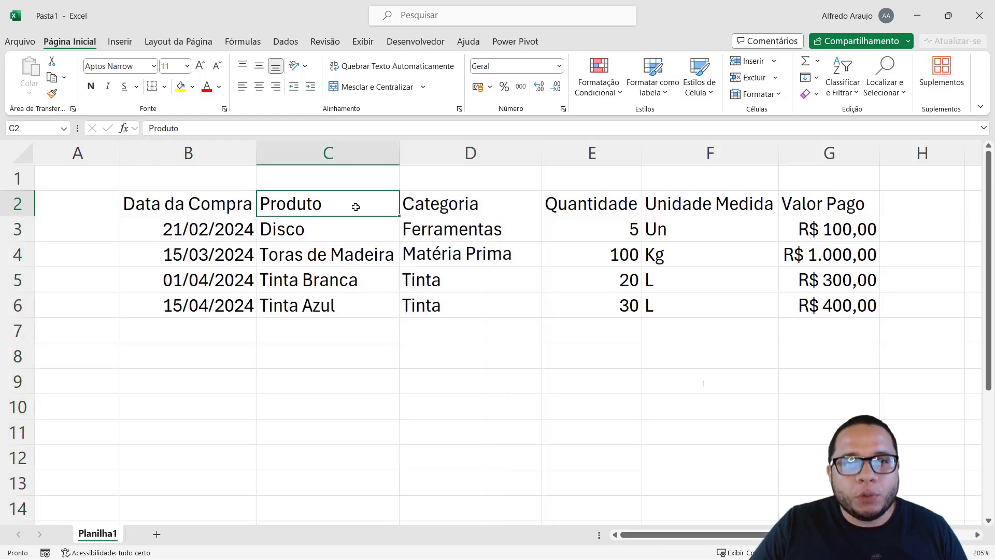
click(605, 204)
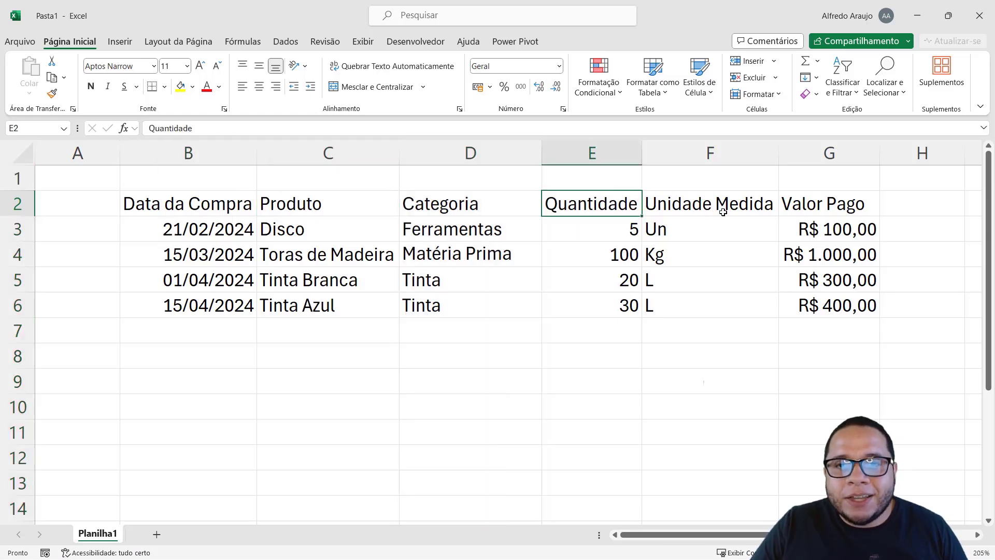
click(822, 198)
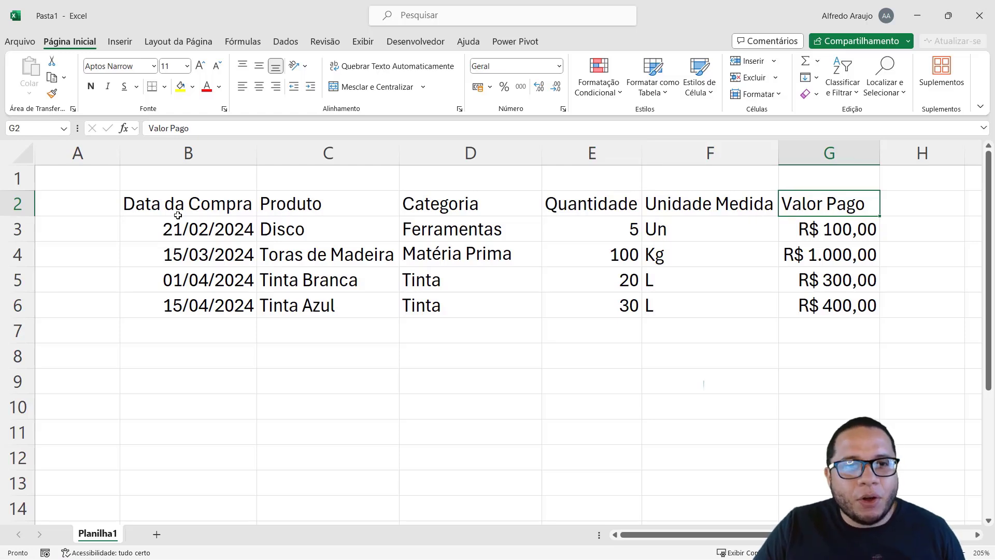
drag(181, 205, 290, 205)
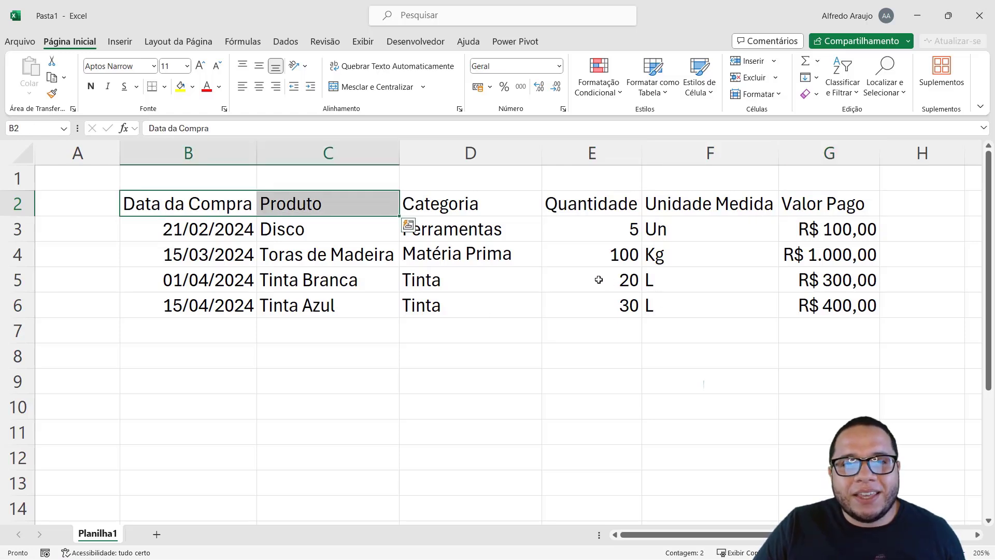
ctrl+click(600, 204)
ctrl+click(782, 203)
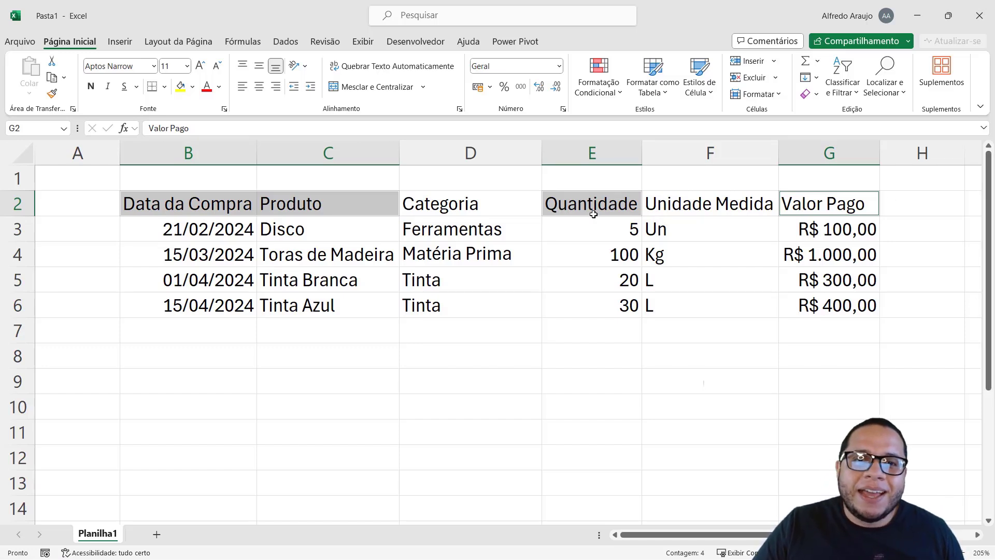
click(462, 211)
click(729, 205)
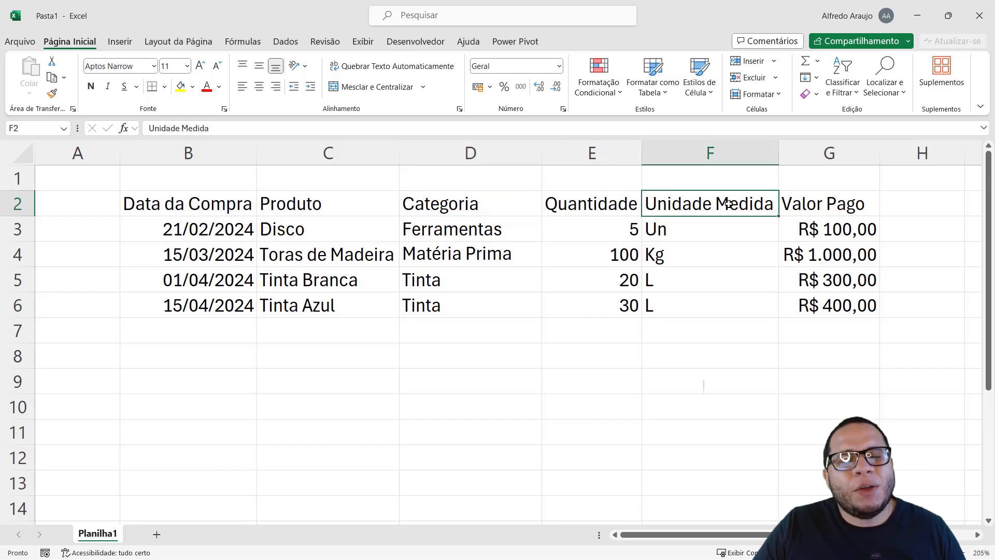
drag(728, 204, 711, 295)
click(709, 303)
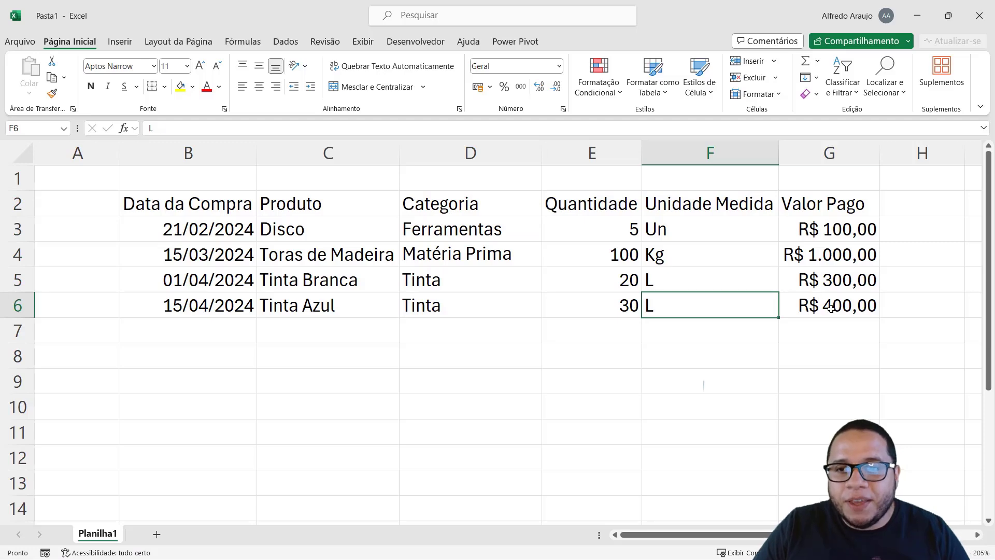
Convert the purchase data in B2:G6 into a table, using its first row as headers.
drag(831, 308, 155, 204)
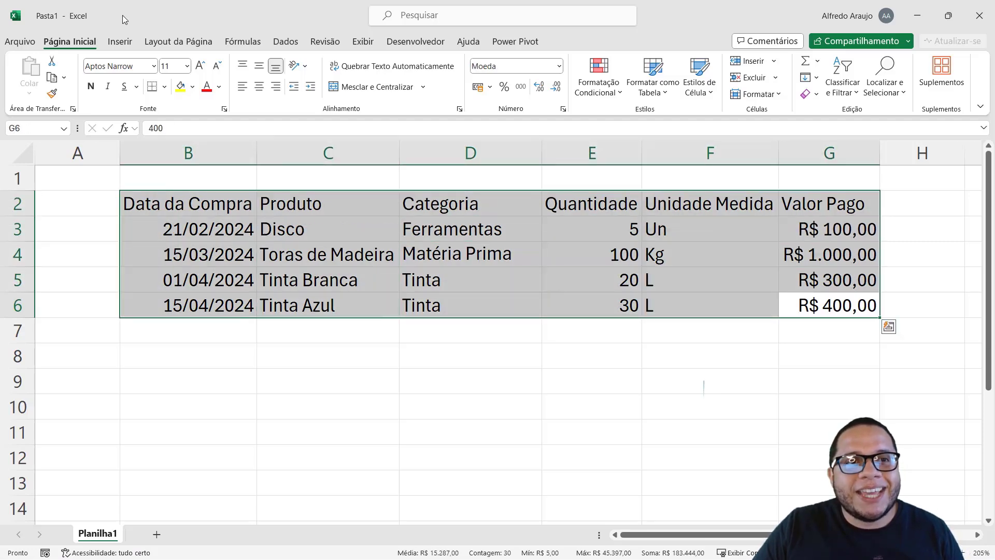
click(120, 41)
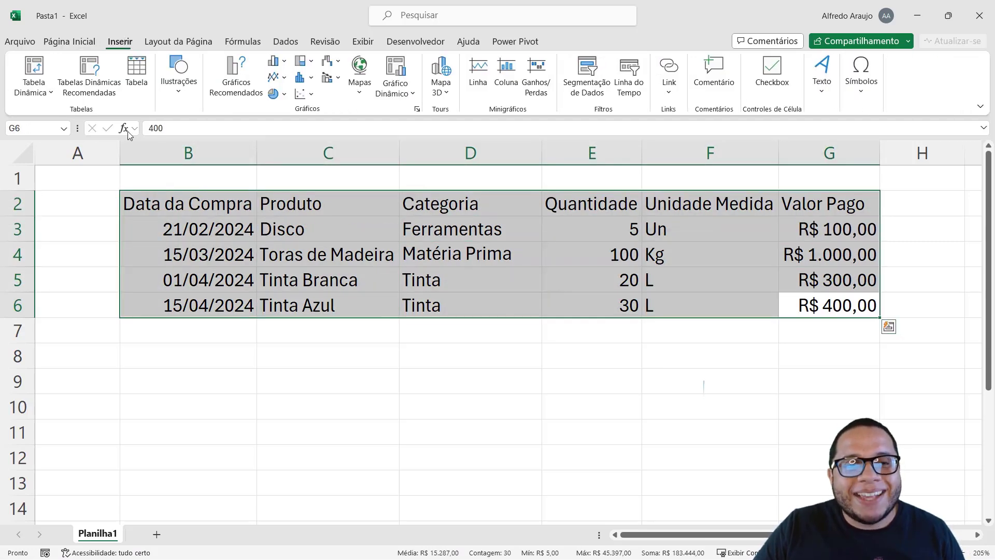
drag(158, 204, 831, 293)
click(136, 72)
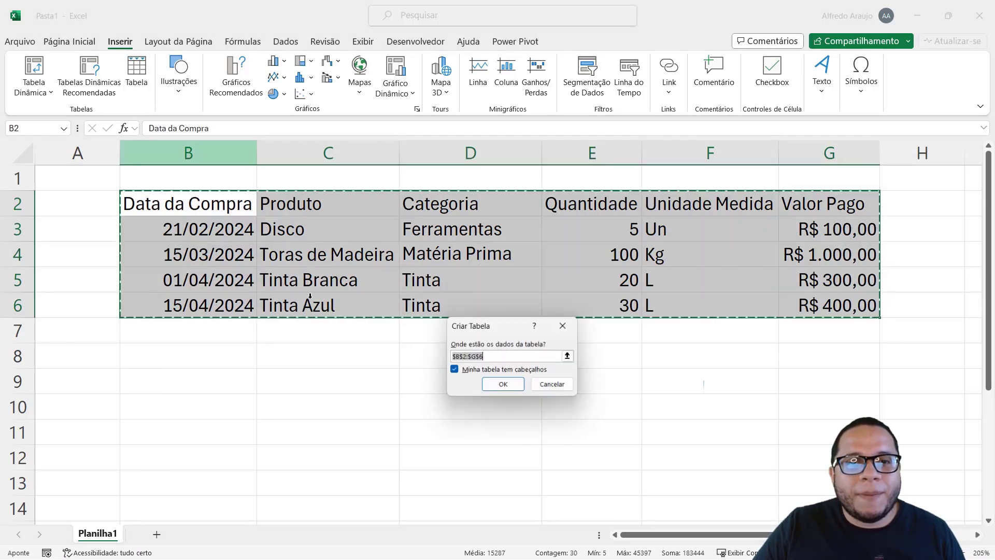
click(504, 382)
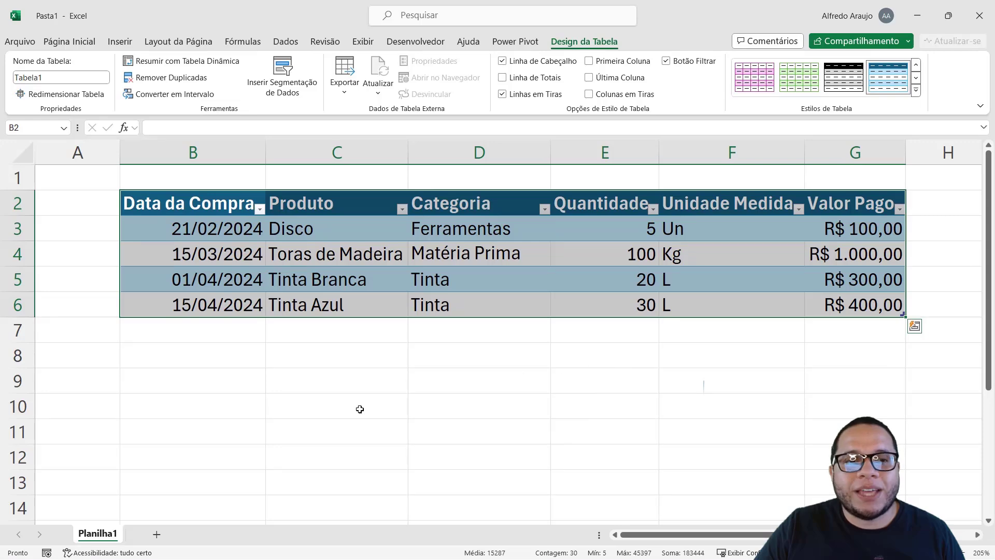
double_click(105, 532)
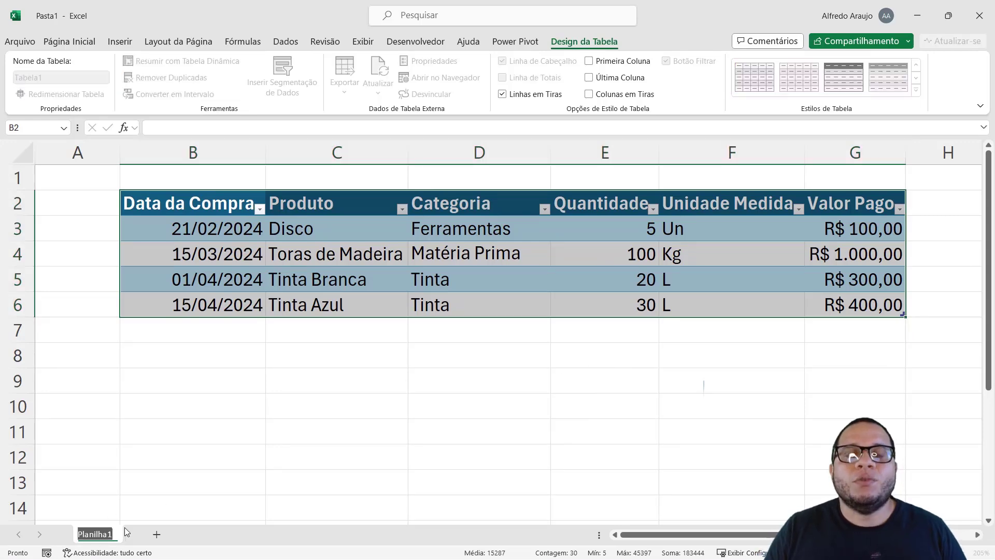
key(Return)
text(r)
key(Escape)
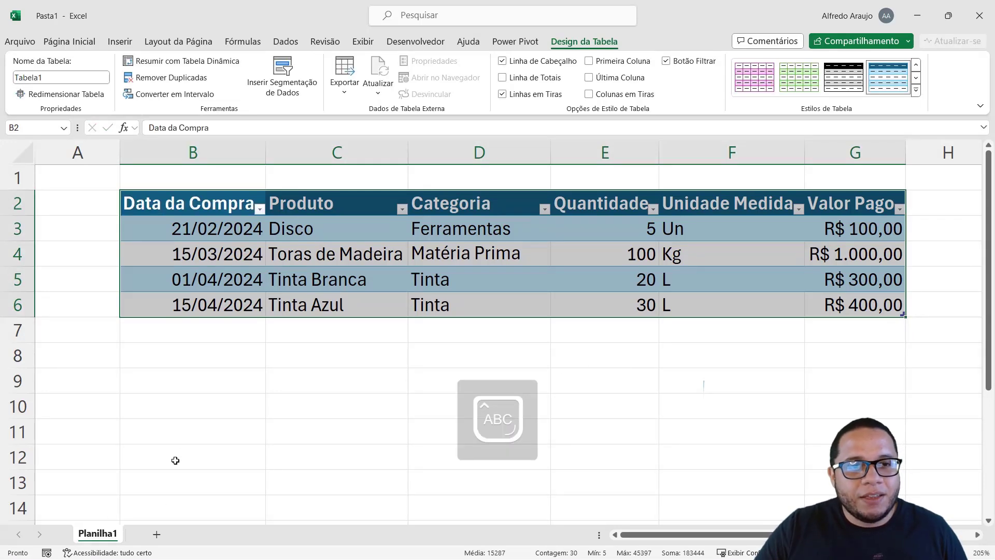
click(176, 440)
Rename the sheet Planilha1 as "Registro de Compras".
double_click(100, 533)
key(Caps_Lock)
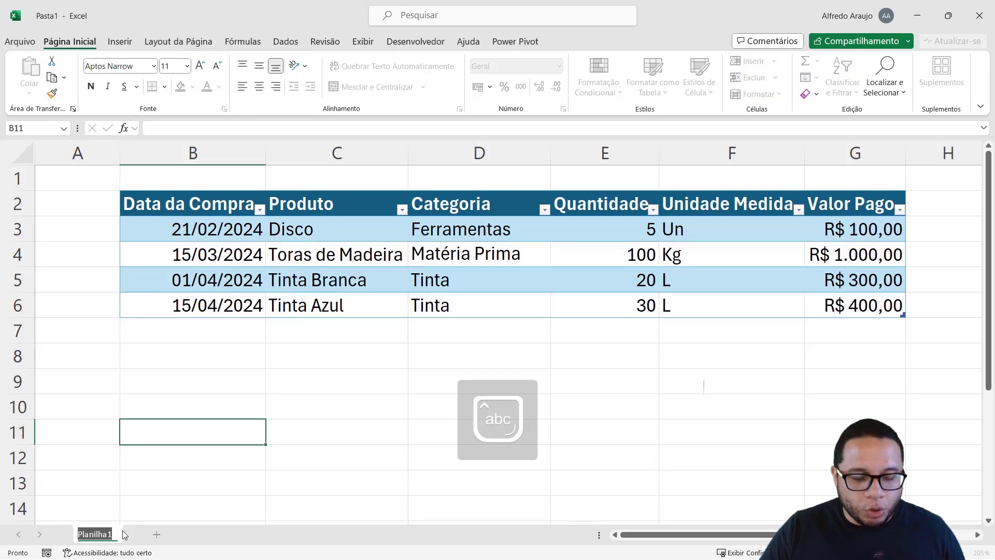
text(r)
key(Caps_Lock)
key(BackSpace)
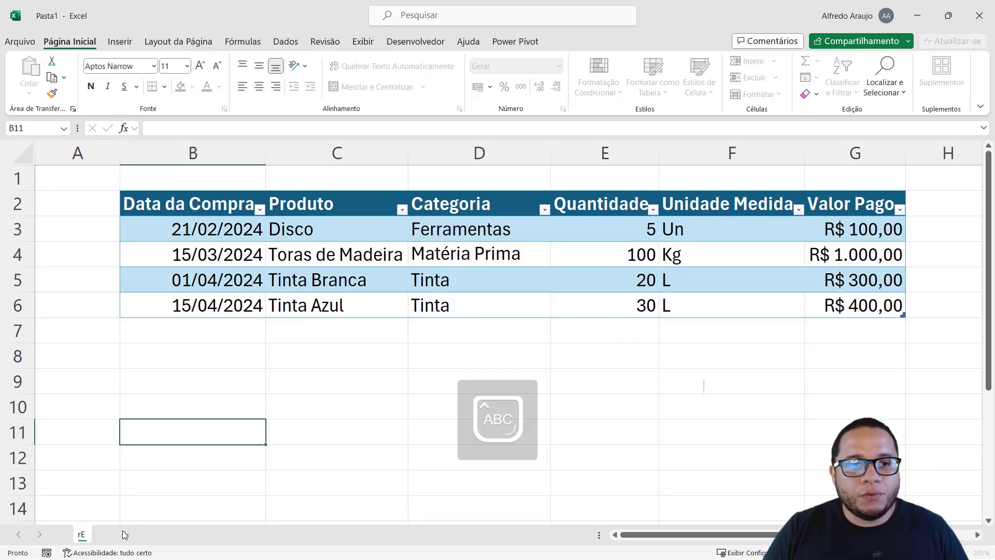
text(R)
key(Caps_Lock)
text(egistro de)
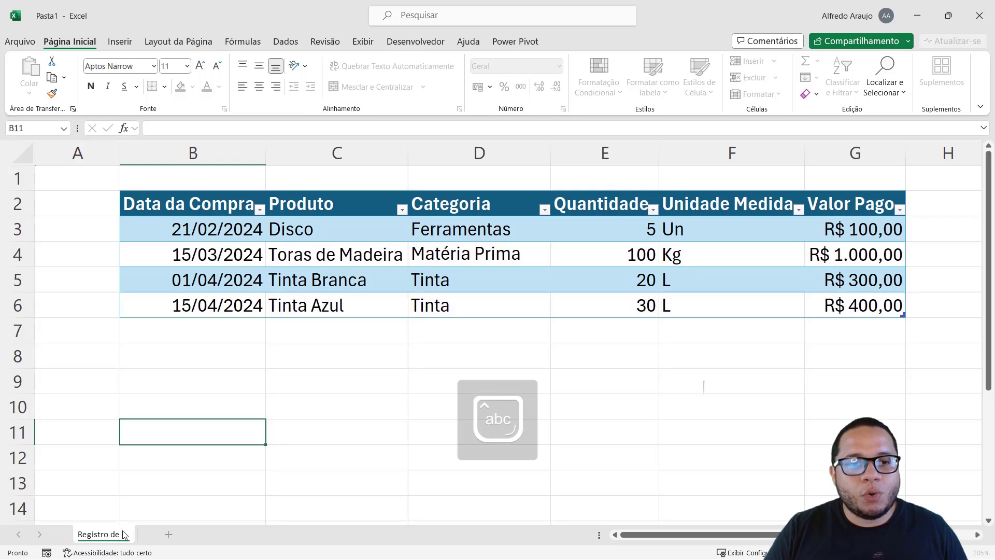
key(Caps_Lock)
text(C)
key(Caps_Lock)
text(ompras)
key(Return)
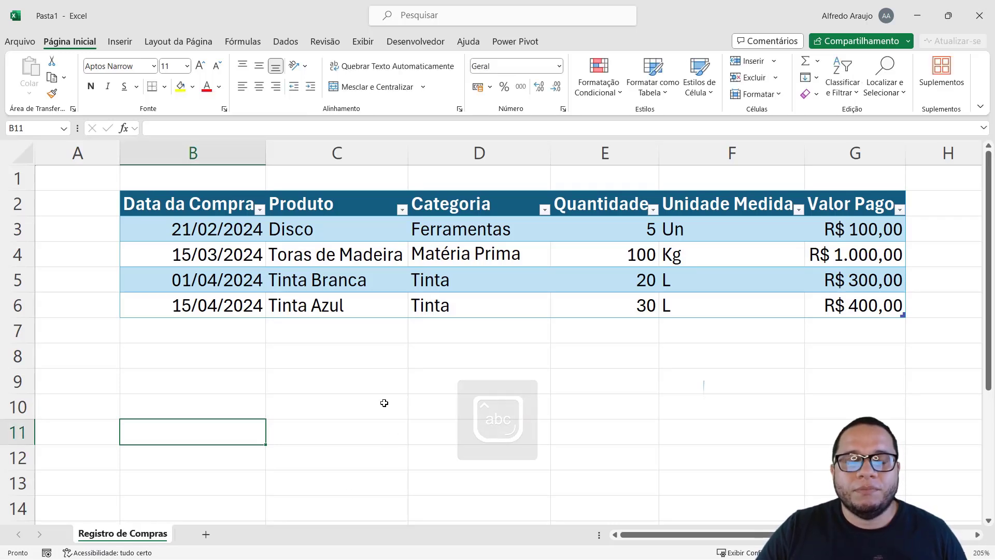
Examine the purchase table, the empty rows below it, and the paint entries under Produto and Categoria.
click(360, 402)
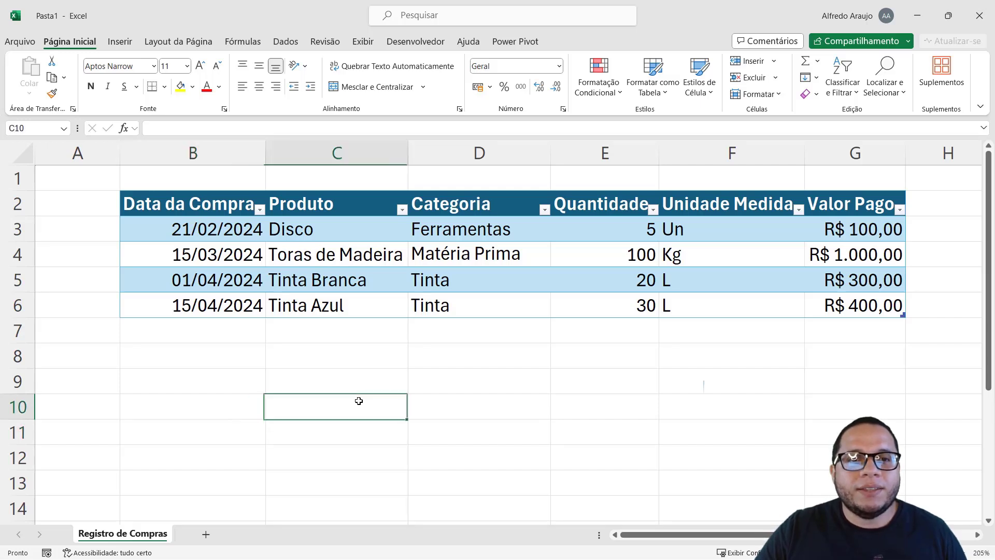
drag(224, 208, 839, 312)
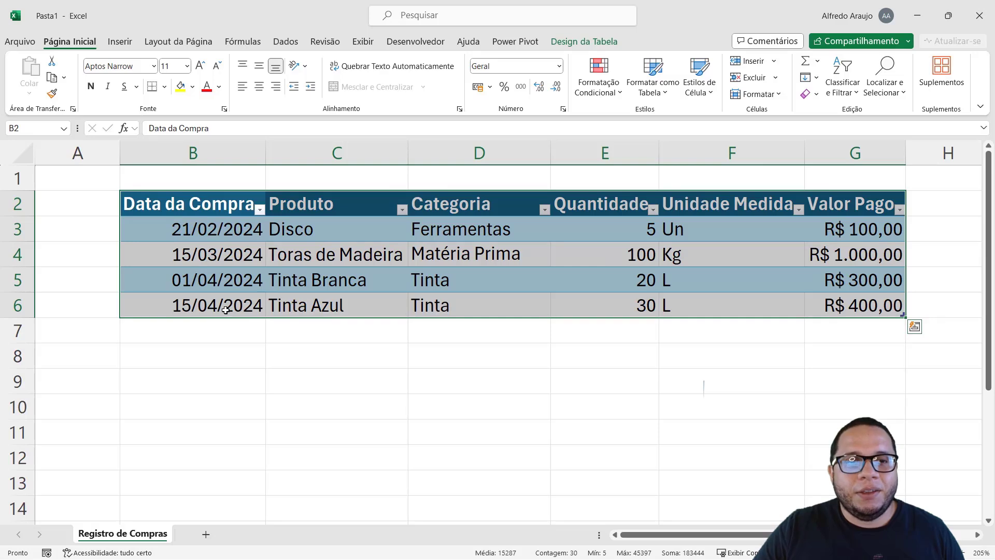
drag(216, 326, 835, 429)
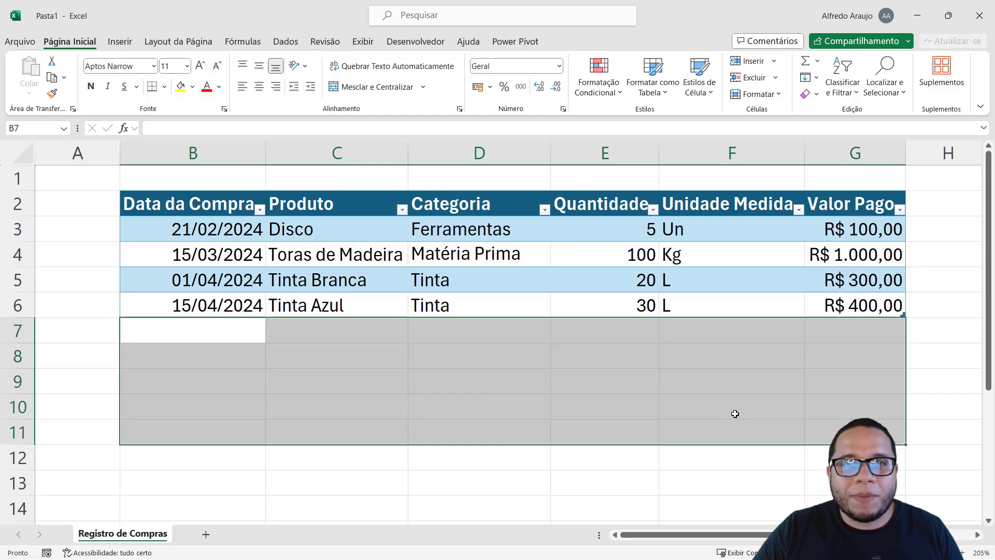
drag(217, 231, 876, 456)
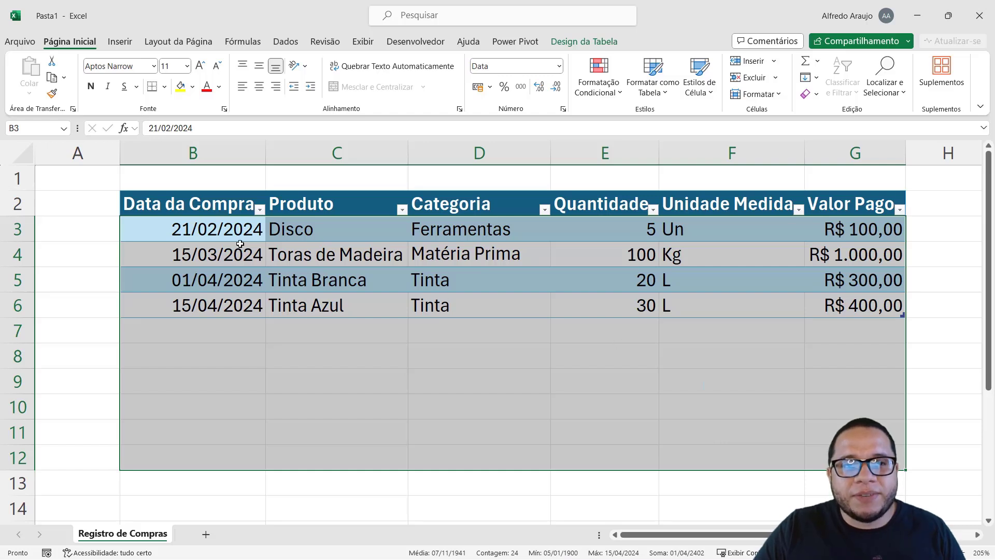
drag(233, 227, 855, 482)
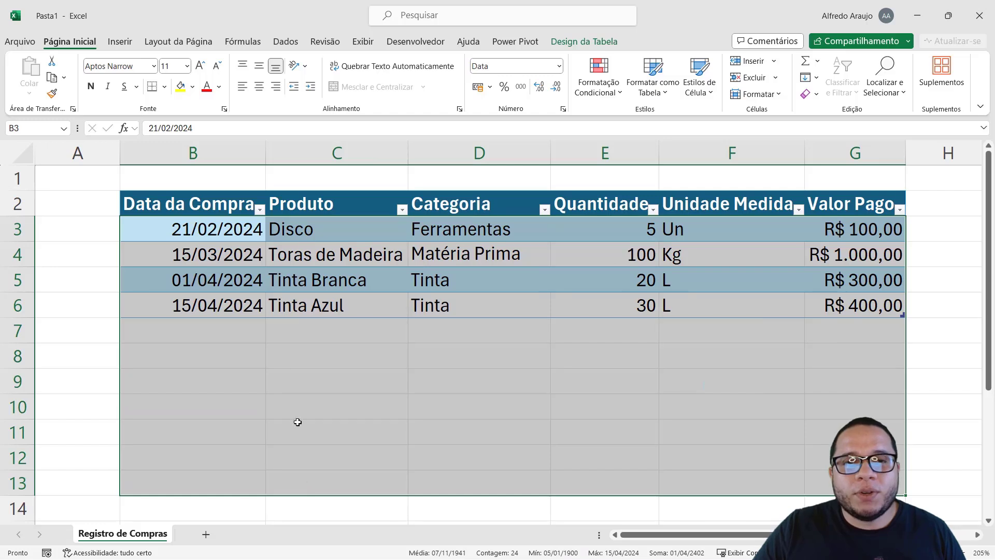
click(274, 346)
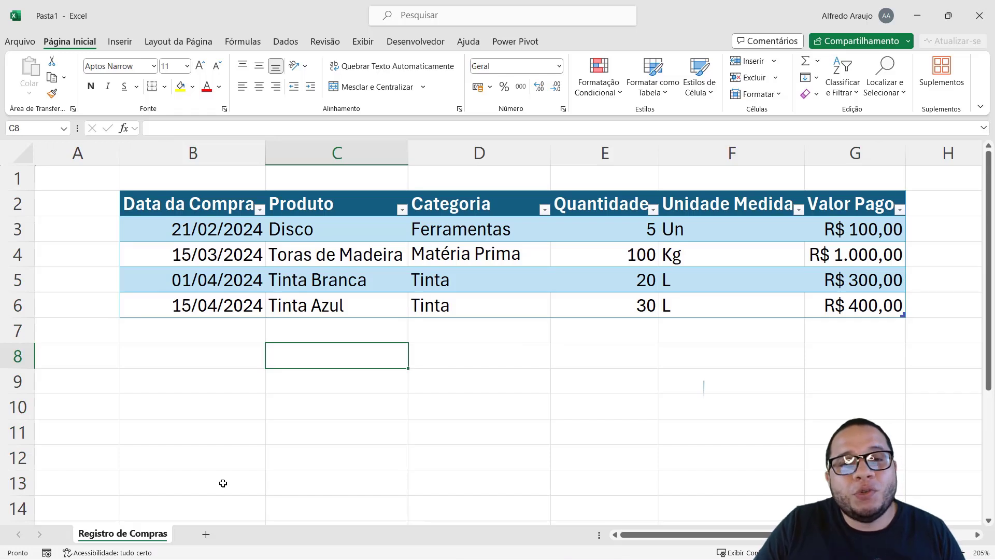
click(358, 304)
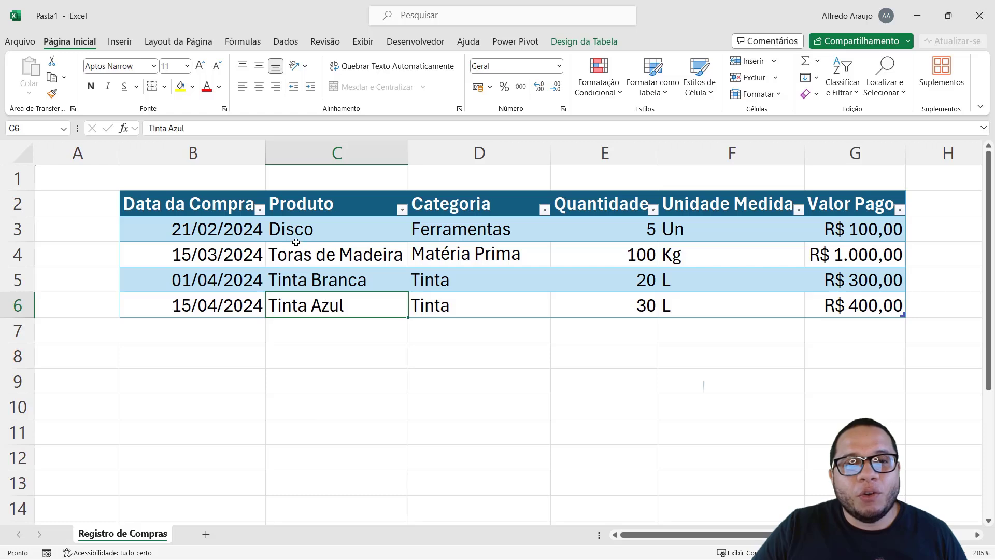
click(311, 288)
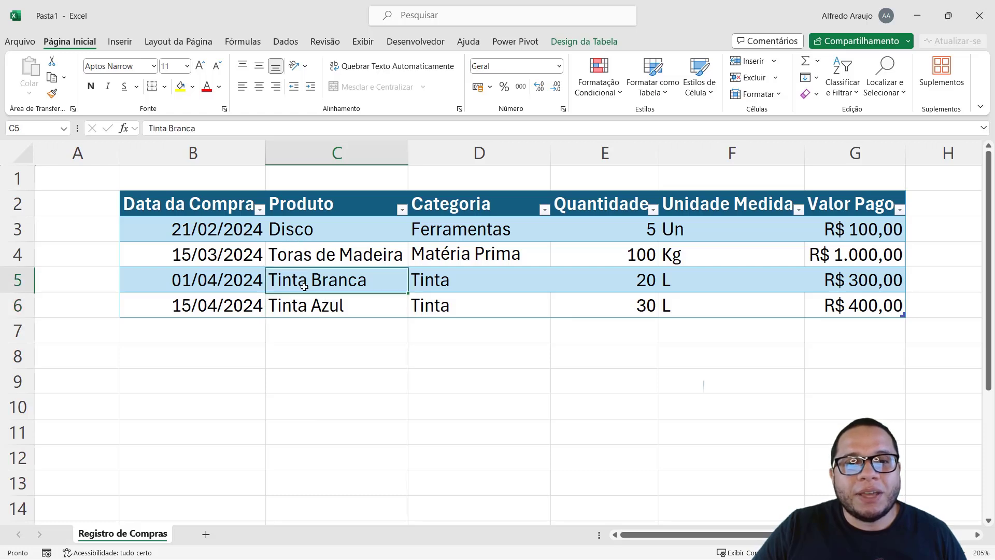
click(326, 311)
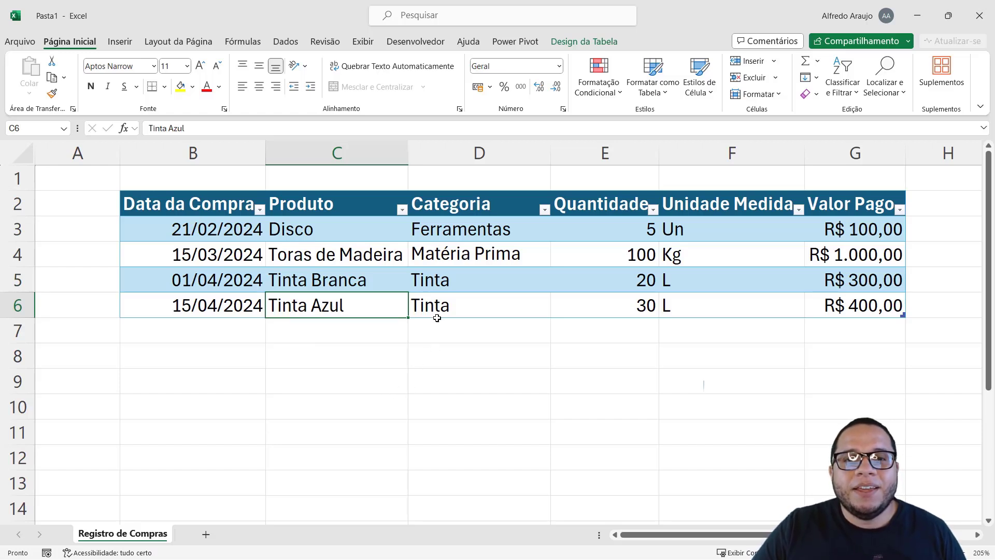
click(441, 308)
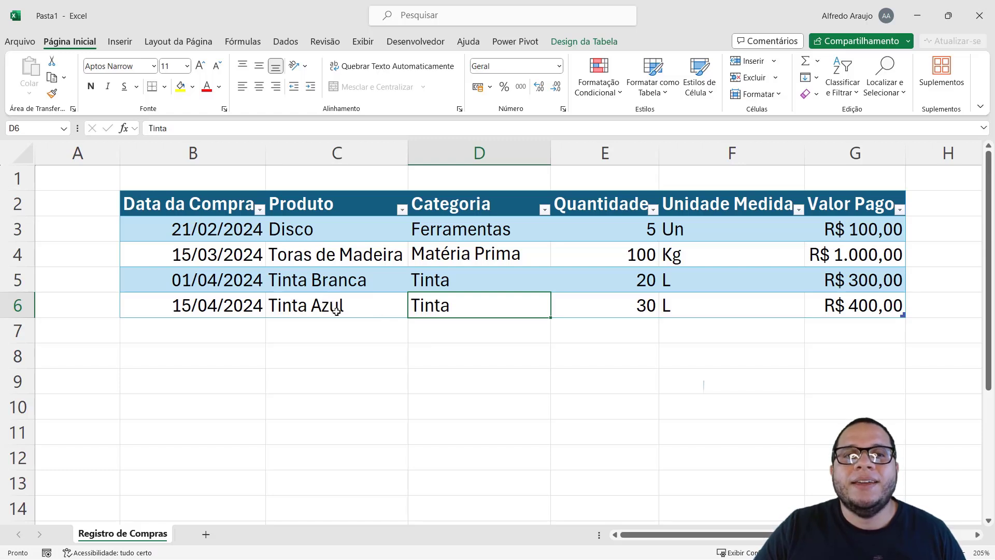
click(306, 309)
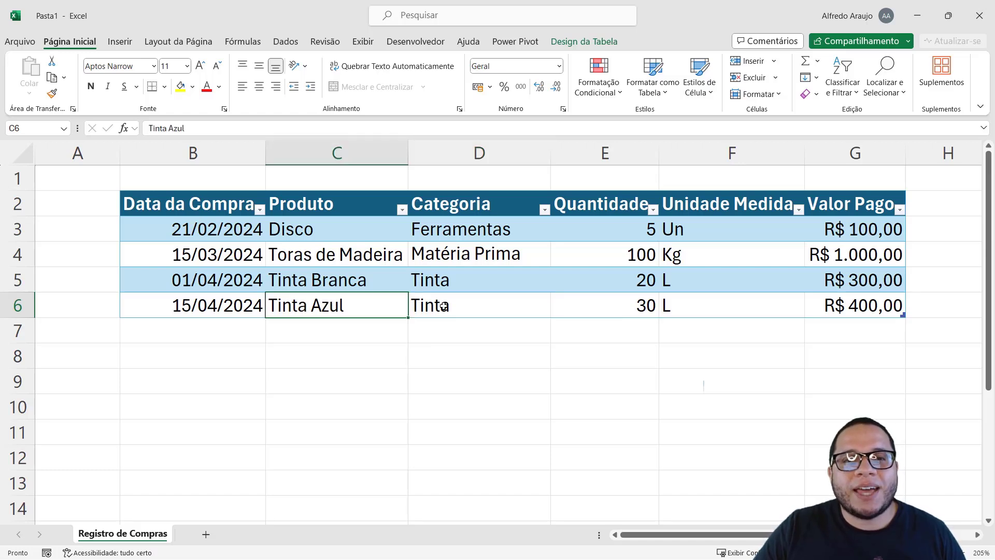
Change the product name in cell C6 to the misspelled "Tinta Azull".
double_click(351, 306)
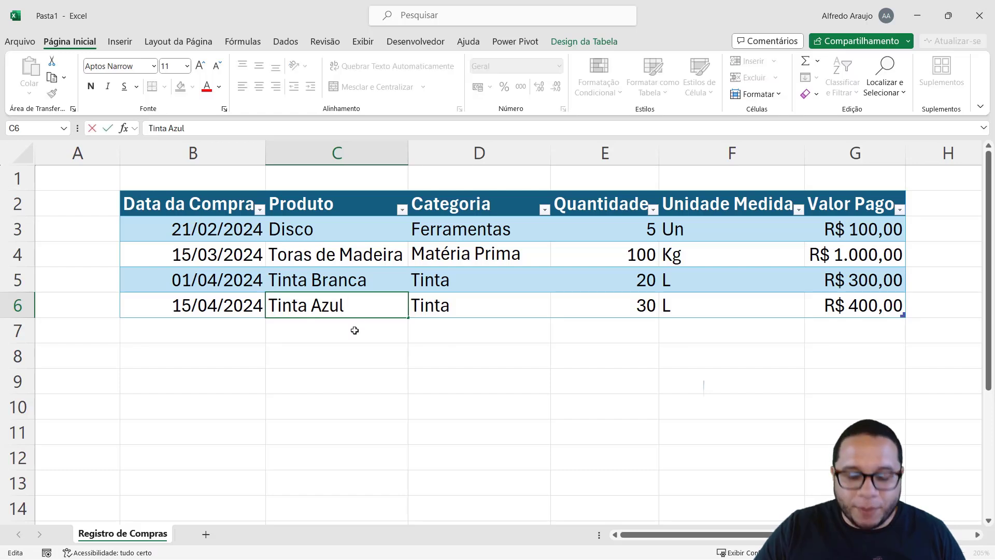
text(l)
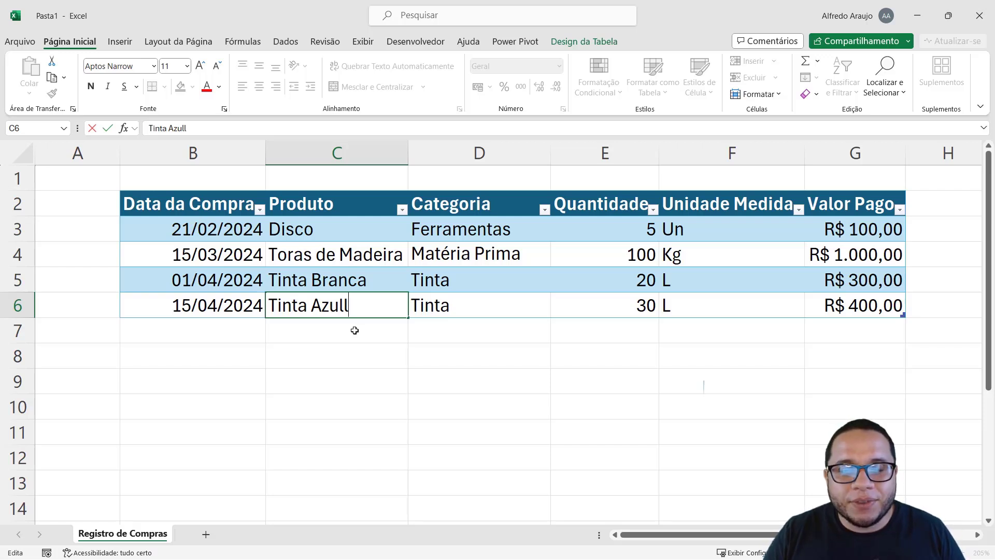
key(Return)
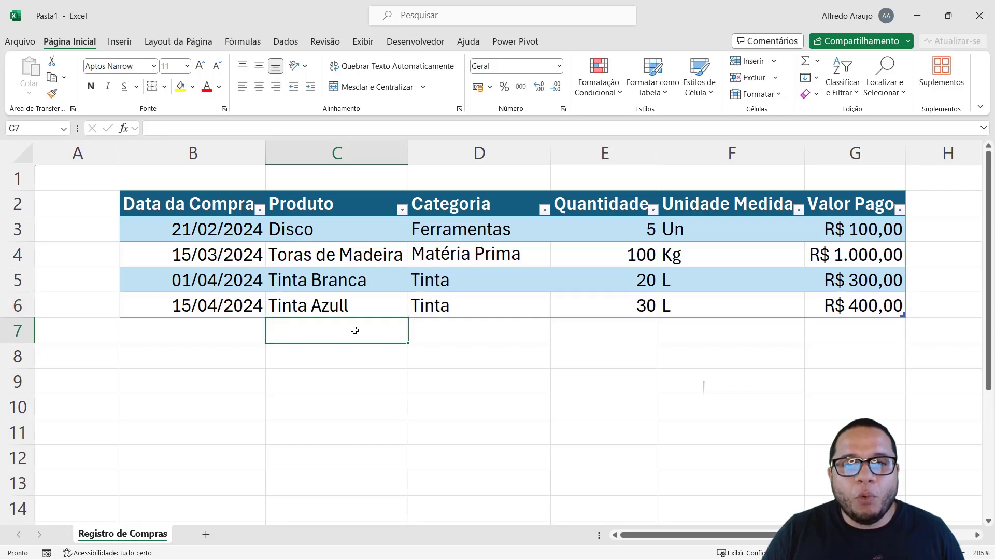
Correct the misspelled product name in cell C6 to "Tinta Azul".
click(357, 304)
double_click(362, 307)
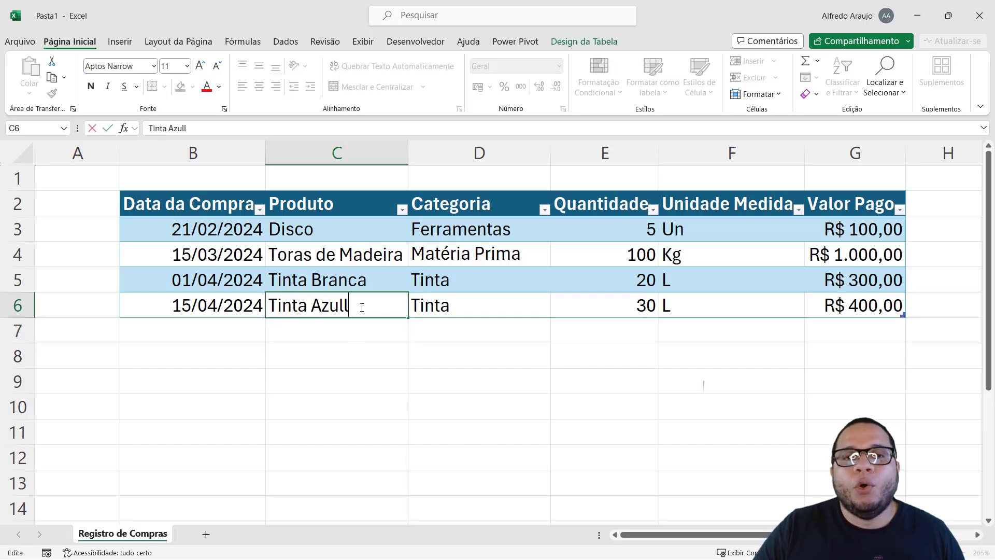
drag(350, 307, 339, 305)
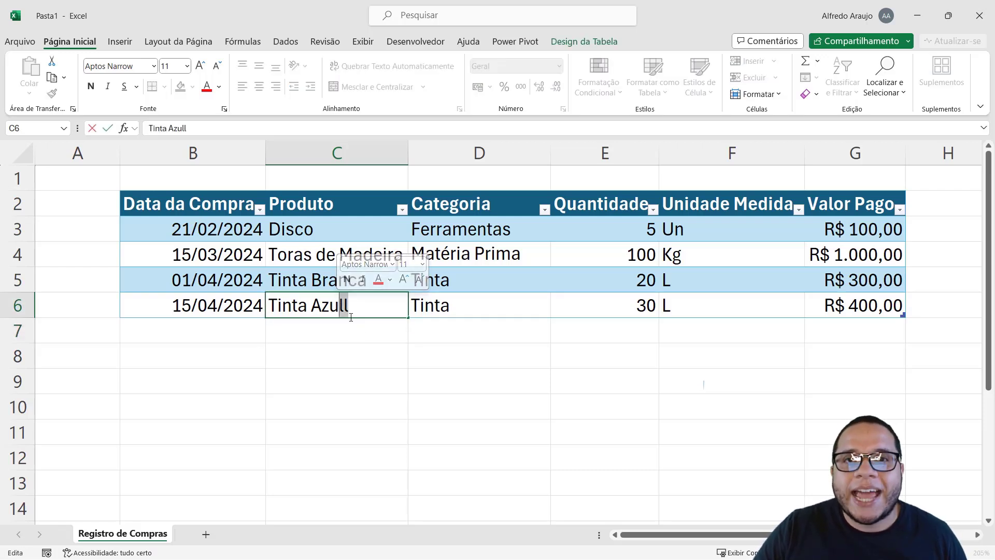
key(Escape)
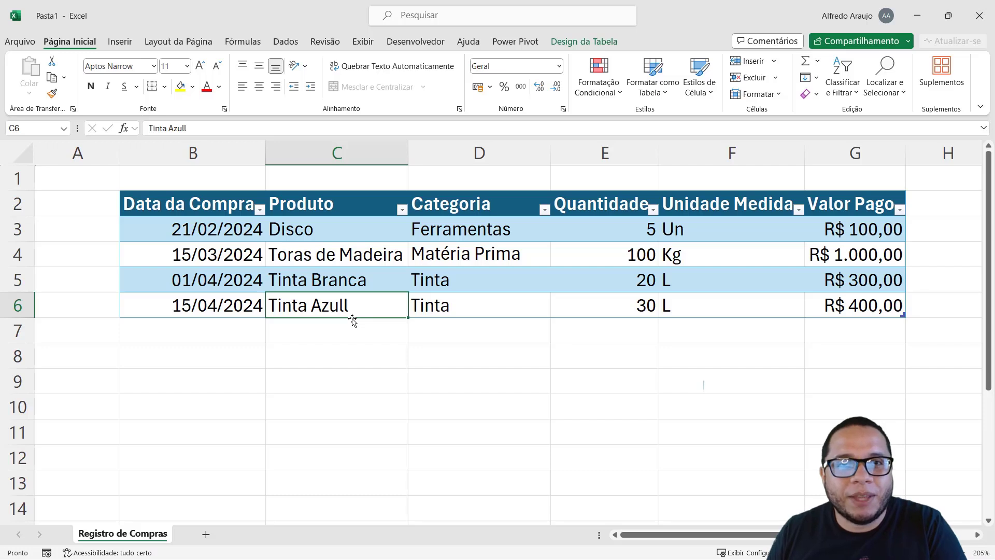
double_click(356, 307)
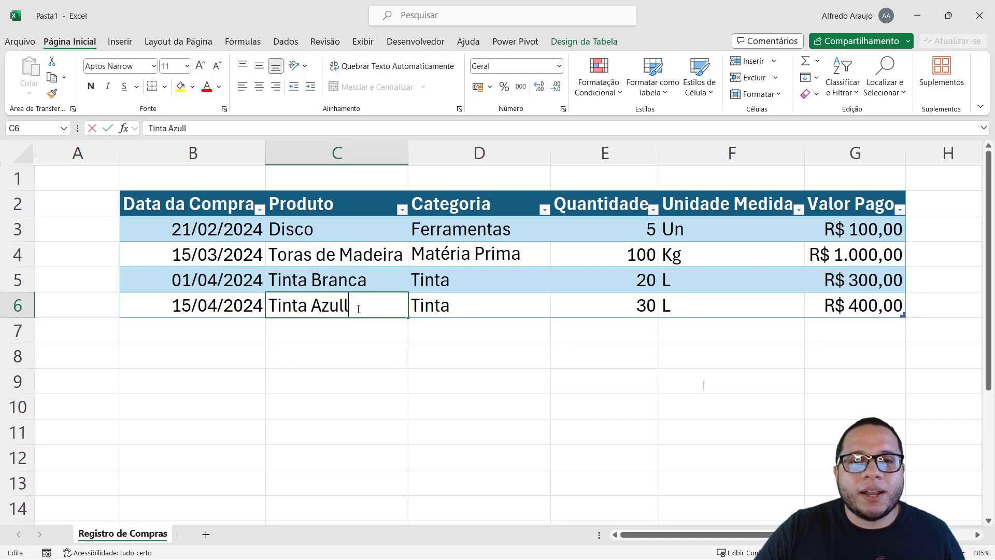
key(BackSpace)
key(Return)
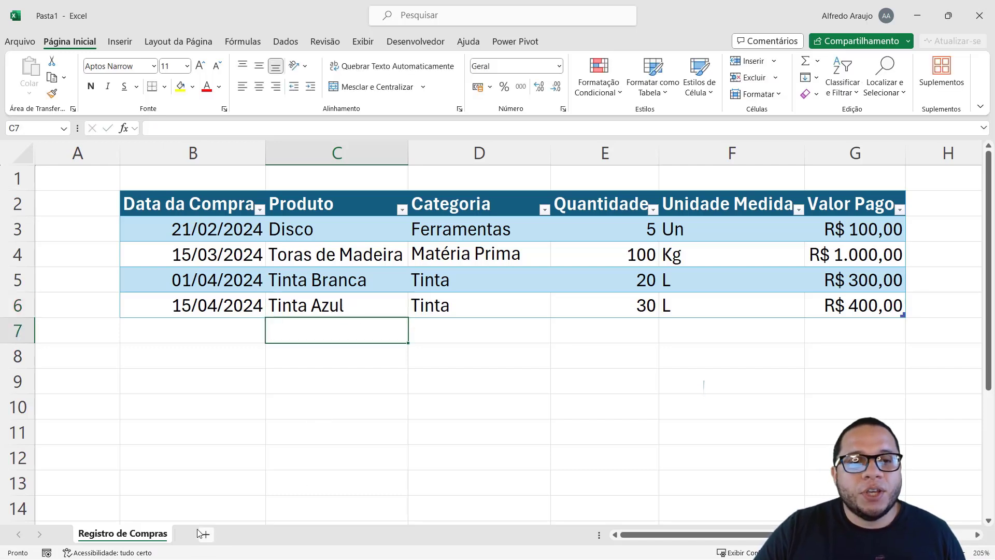
Add a new sheet to the workbook and name it "Cadastro de Produtos".
click(206, 534)
double_click(206, 534)
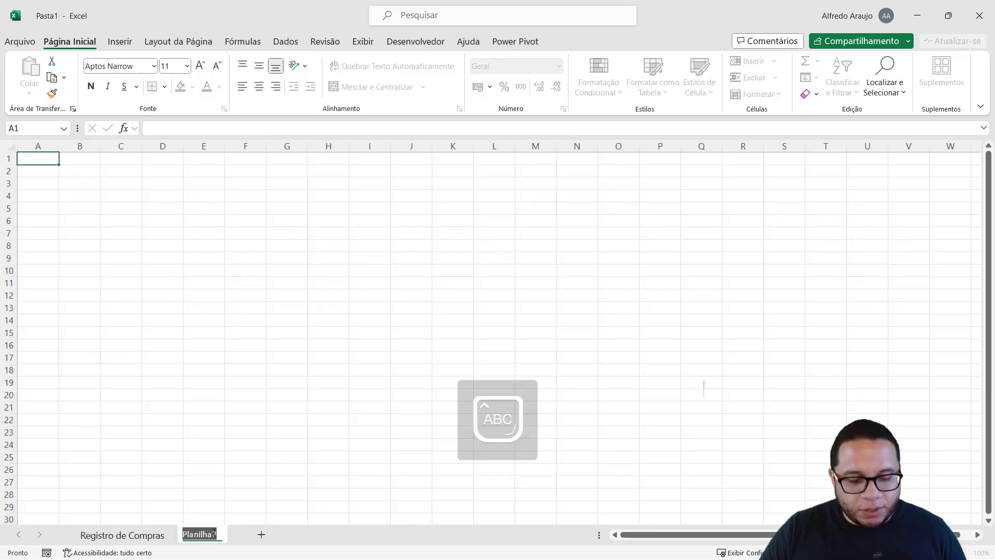
text(Registro de)
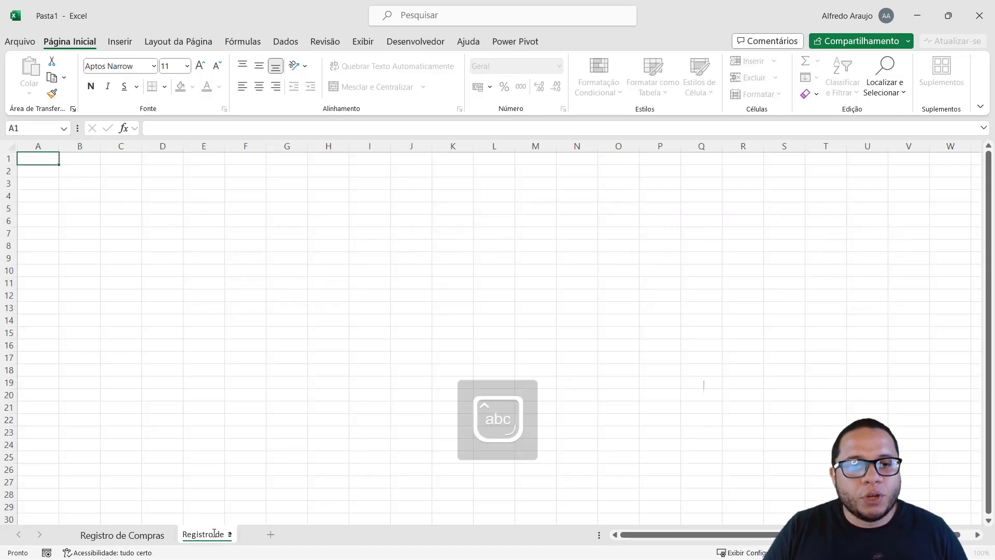
key(BackSpace)
key(BackSpace)
key(BackSpace)
key(BackSpace)
key(BackSpace)
key(BackSpace)
key(BackSpace)
key(BackSpace)
text(Cadas)
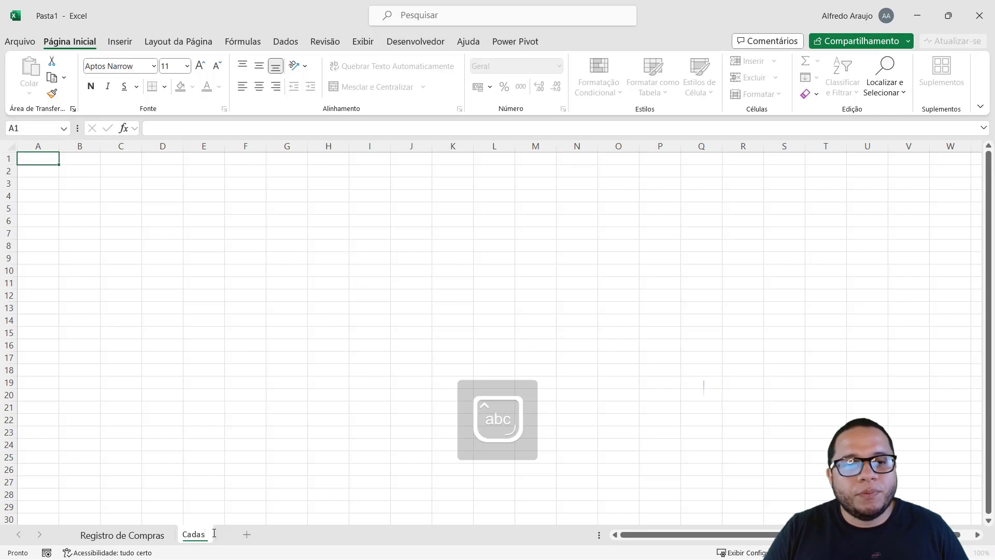
text(tro de Produtos)
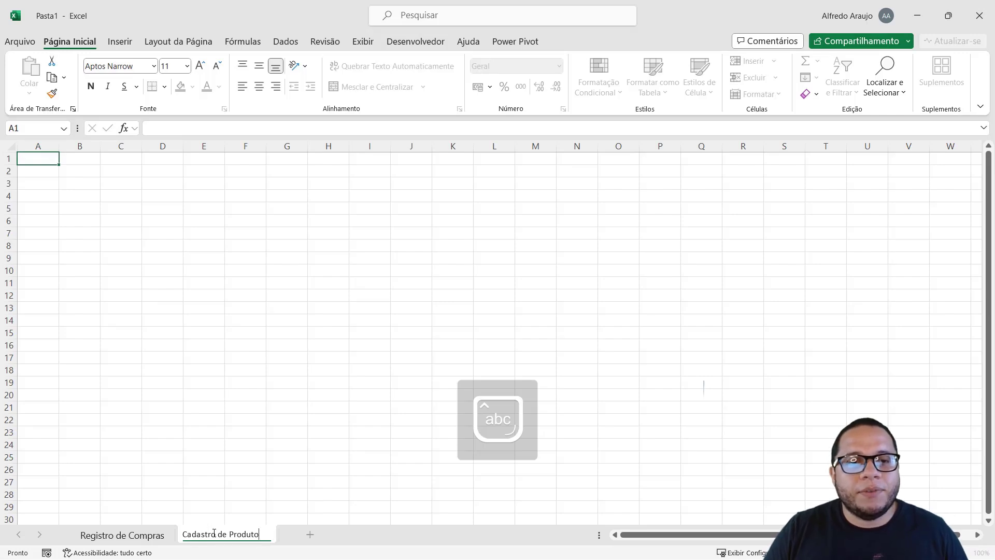
key(Return)
Enter the header "Nome do Produto" in cell B2 and fit column B's width to it.
ctrl+scroll(213, 302, up, 5)
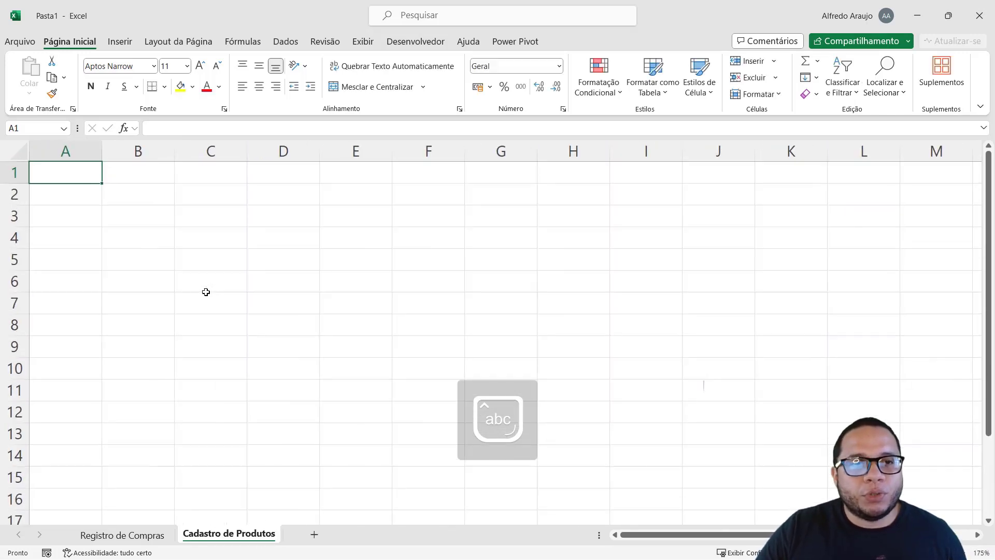
click(157, 200)
key(Caps_Lock)
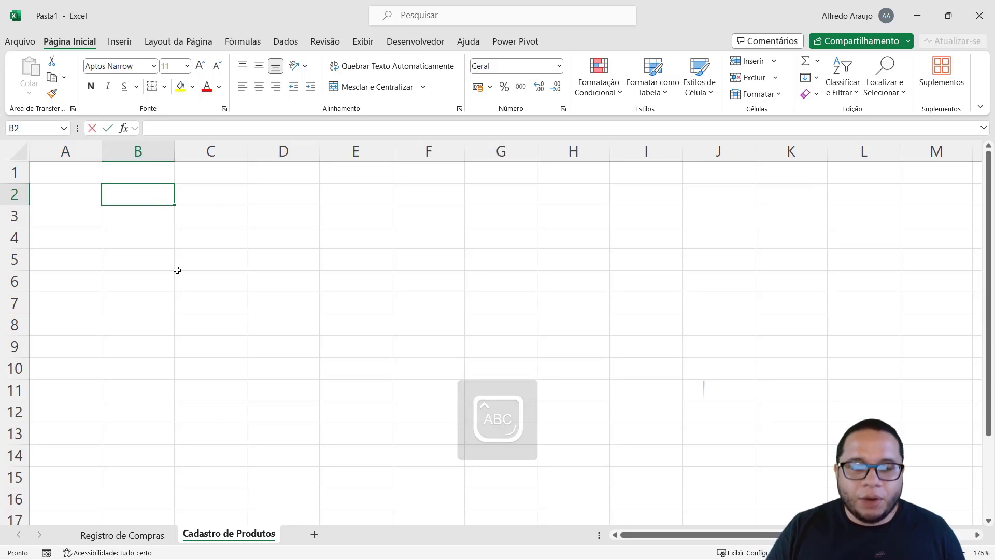
text(P)
key(Caps_Lock)
key(BackSpace)
text(Nome)
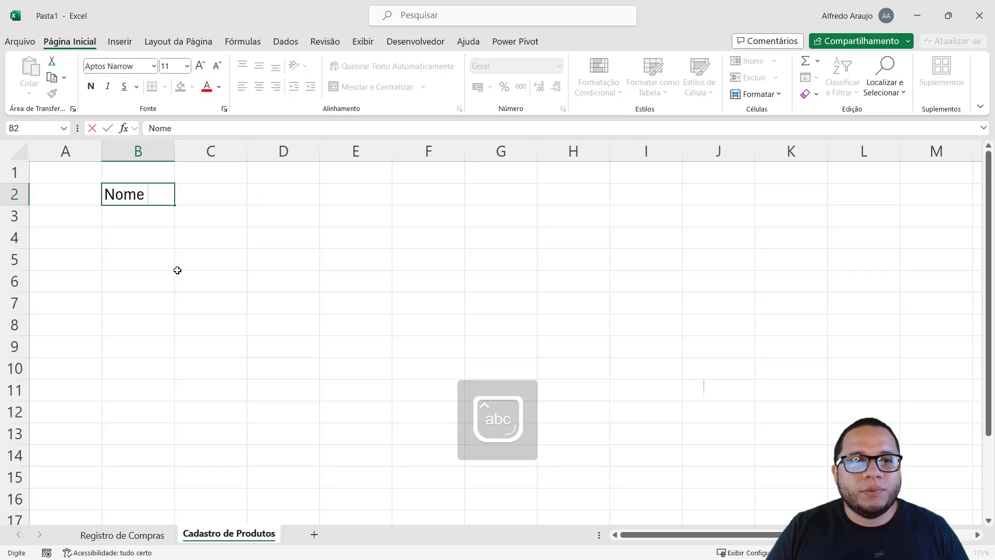
text( do Produto)
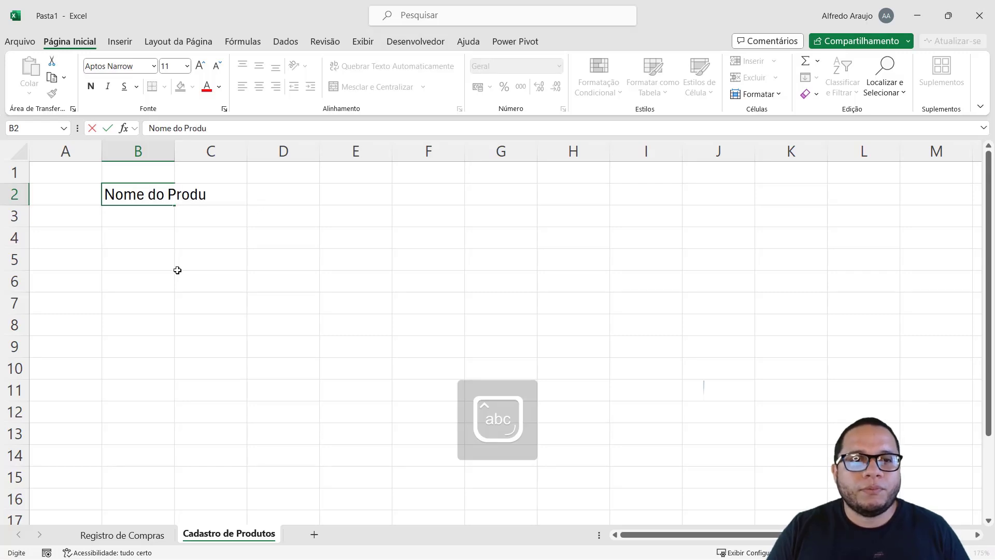
key(Tab)
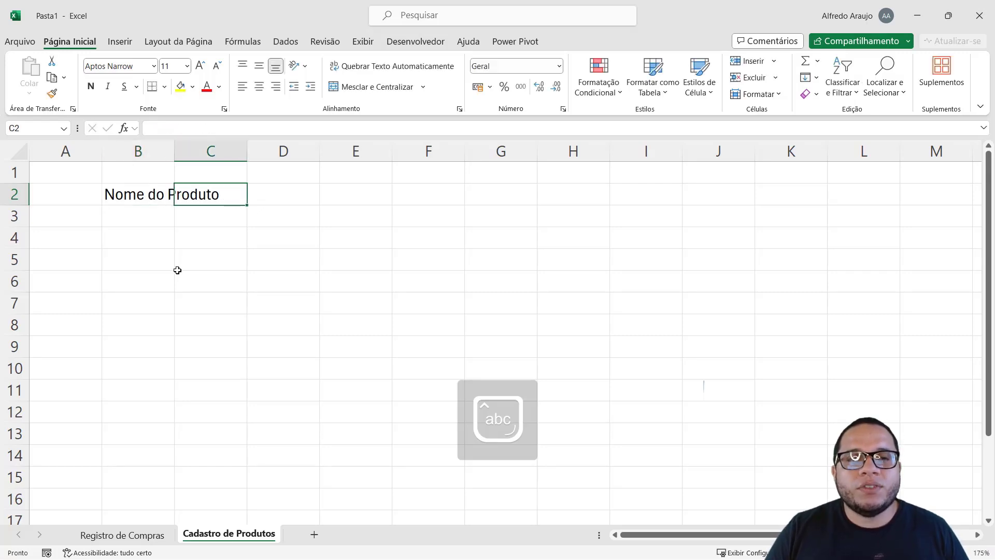
double_click(175, 146)
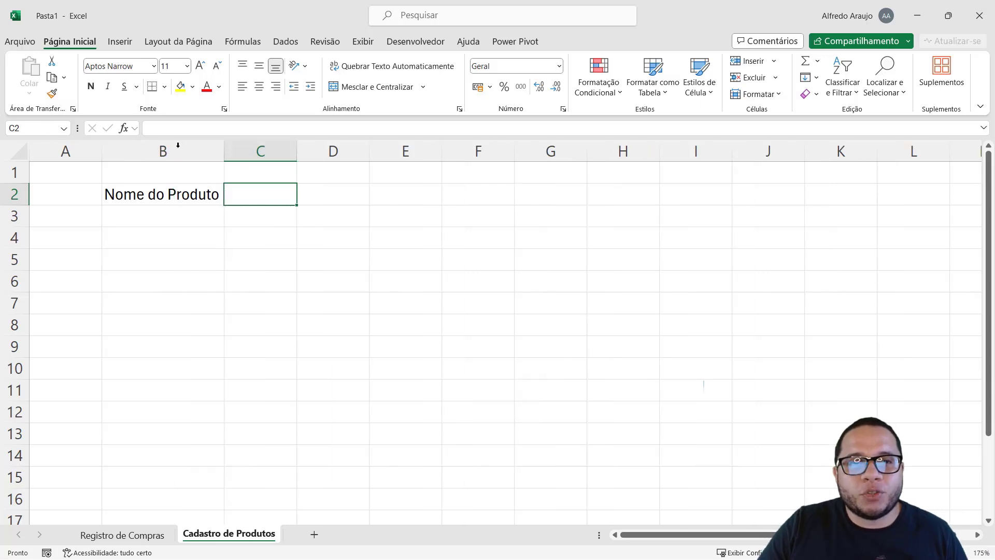
Check the Categoria column on Registro de Compras and enter the header "Categoria" in cell C2 of Cadastro de Produtos.
click(213, 193)
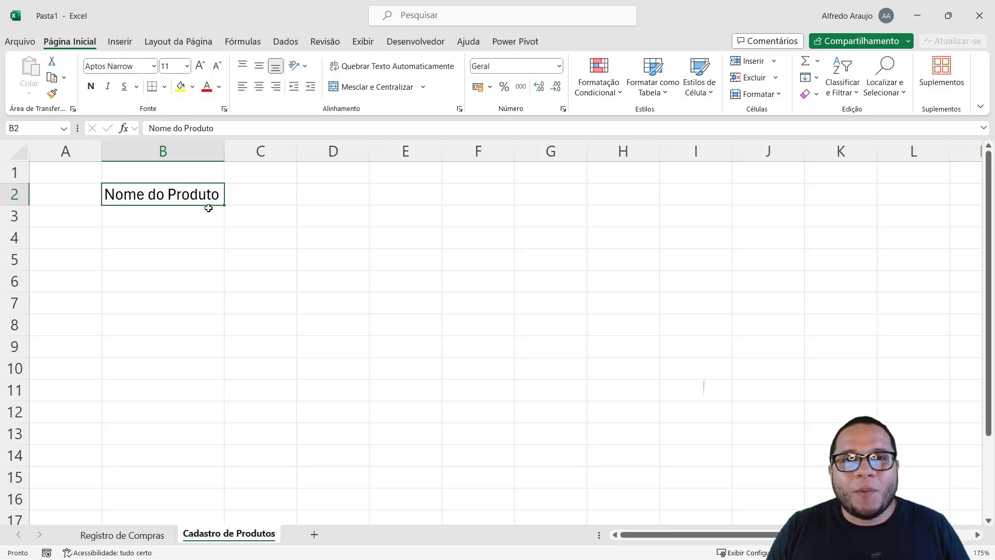
click(125, 534)
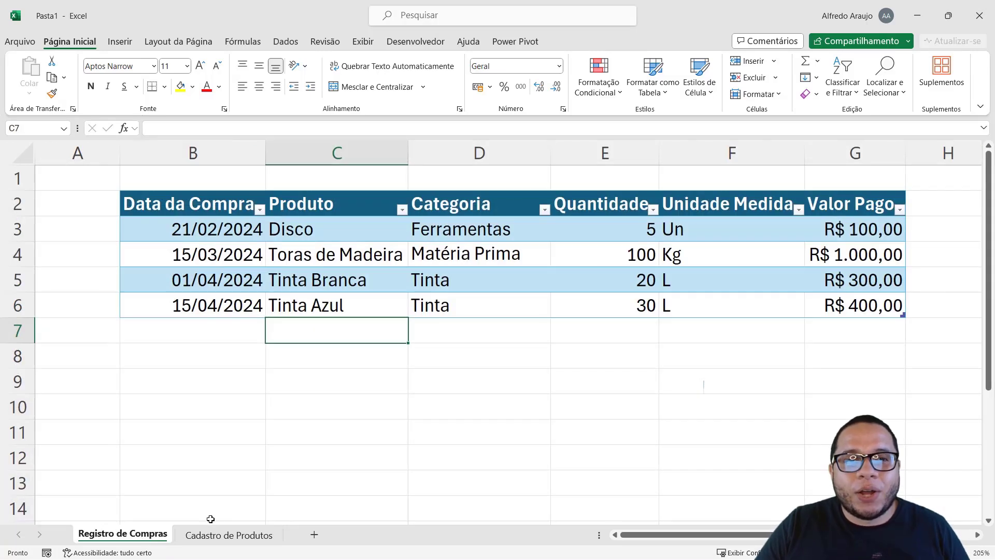
click(232, 537)
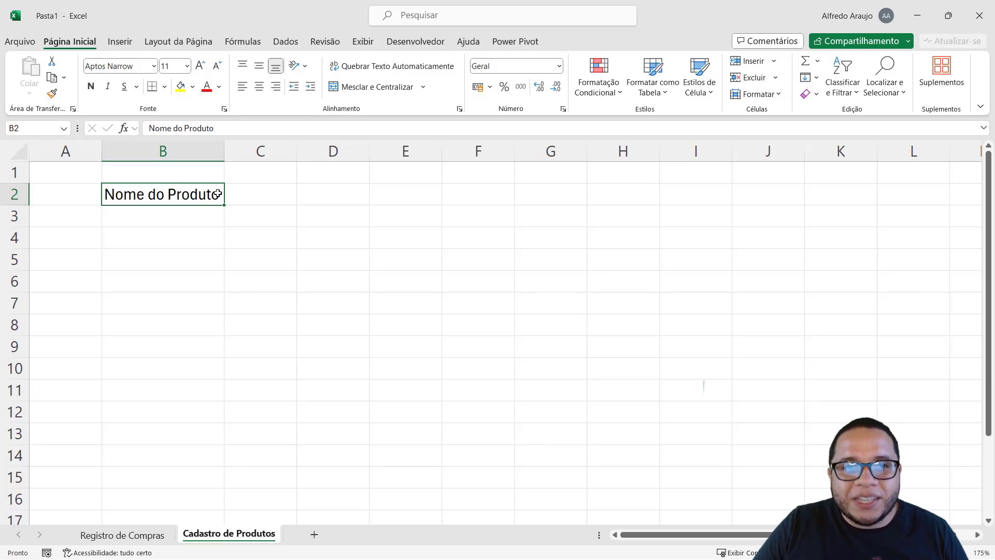
click(258, 193)
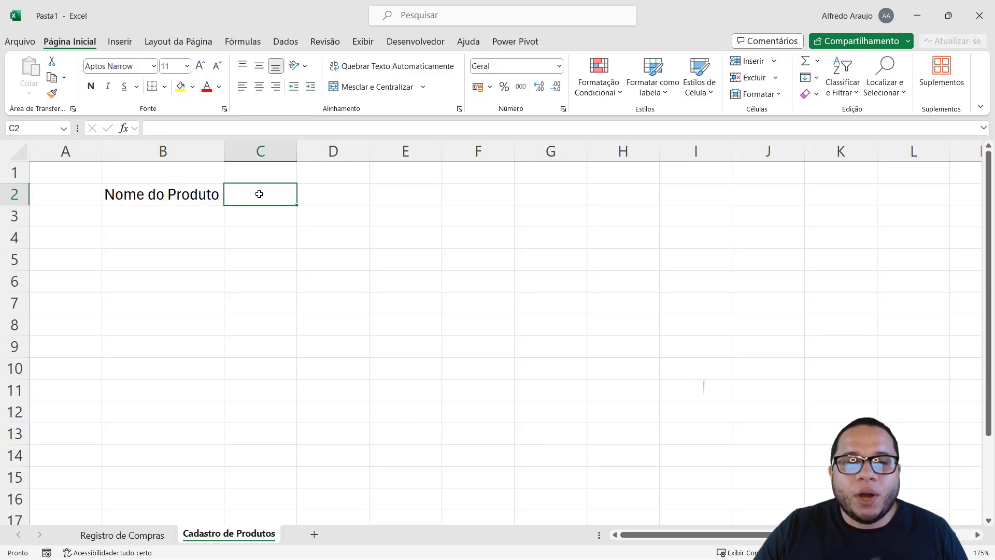
click(152, 537)
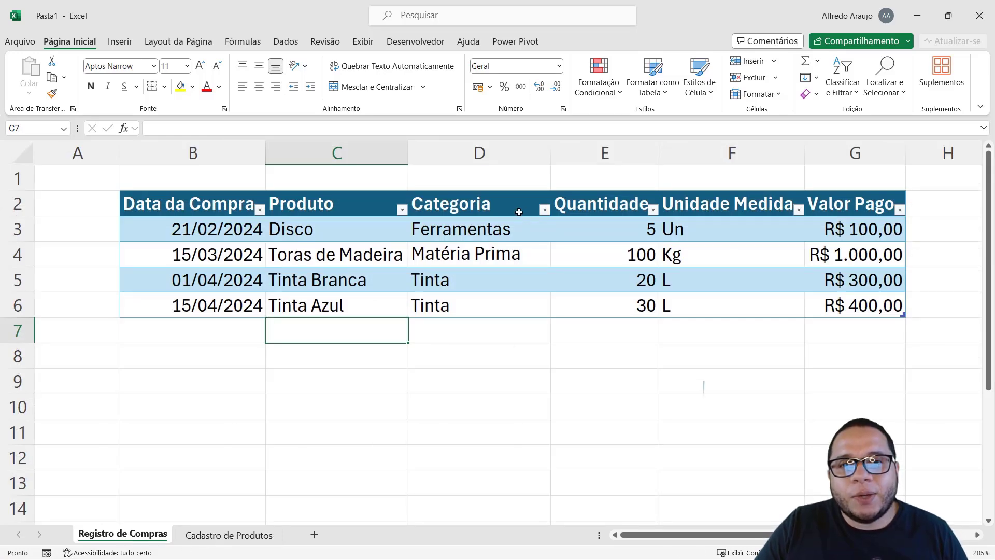
drag(515, 206, 515, 306)
click(231, 536)
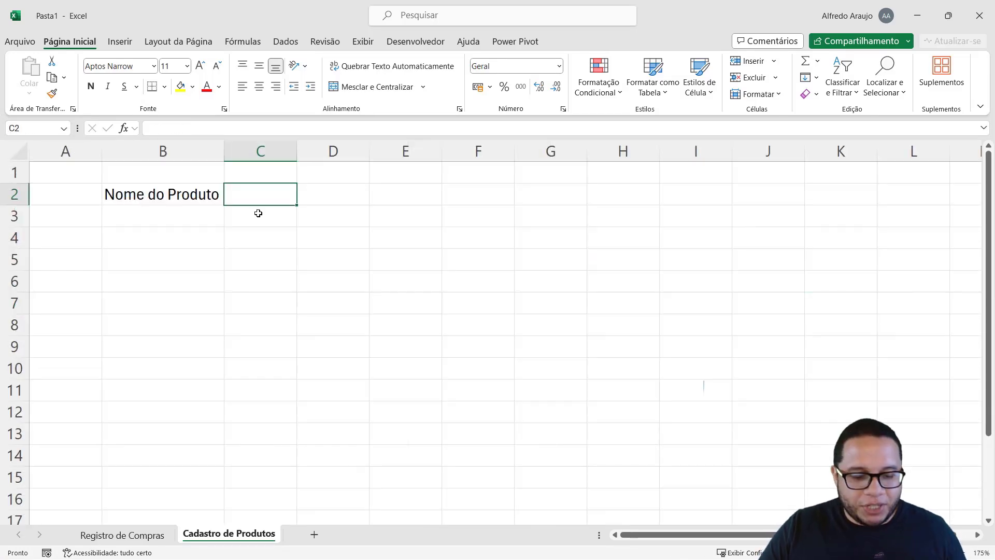
text(Categori)
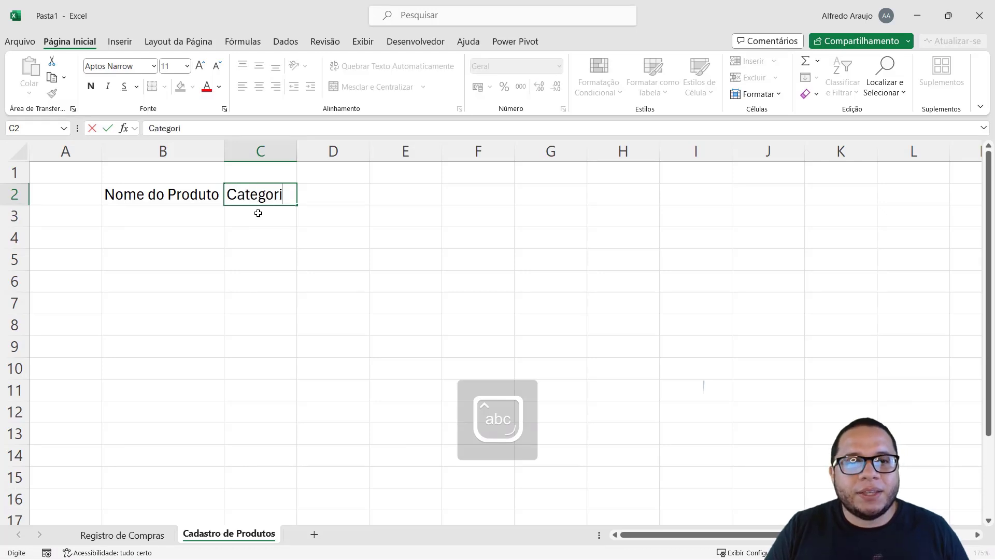
text(a)
key(Tab)
Enter the header "Unidade de Medida" in cell D2 and fit column D's width to it.
text(Unidad)
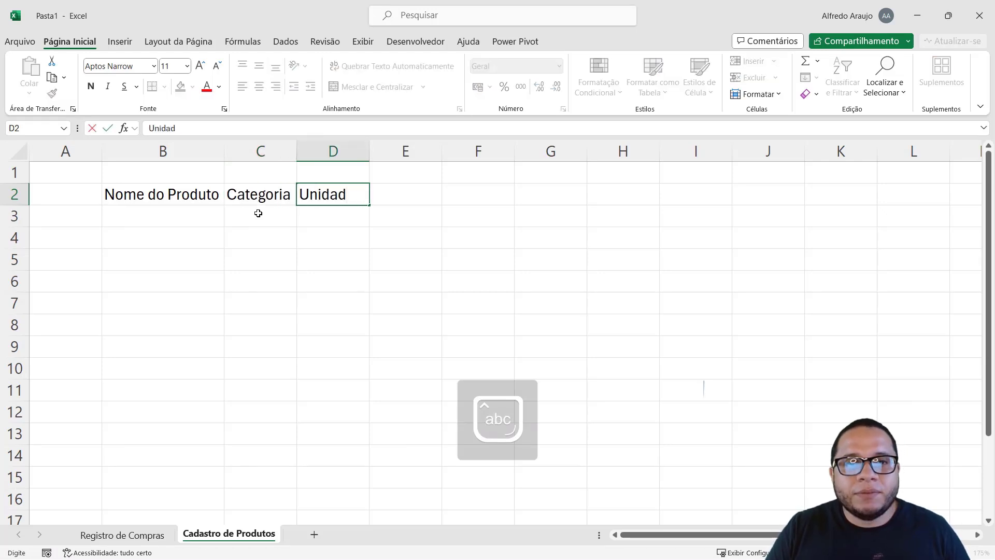
text(e de Medid)
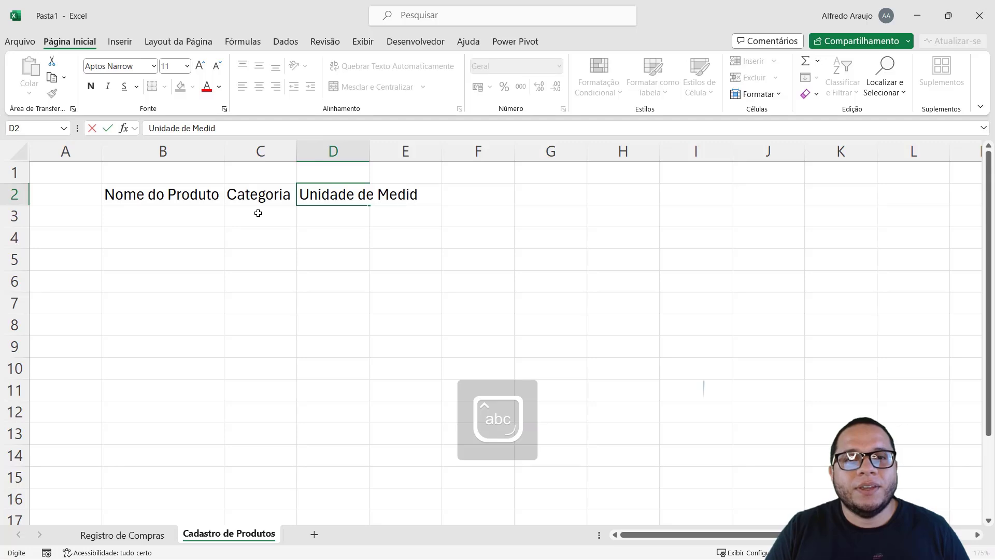
text(a)
click(258, 213)
double_click(369, 150)
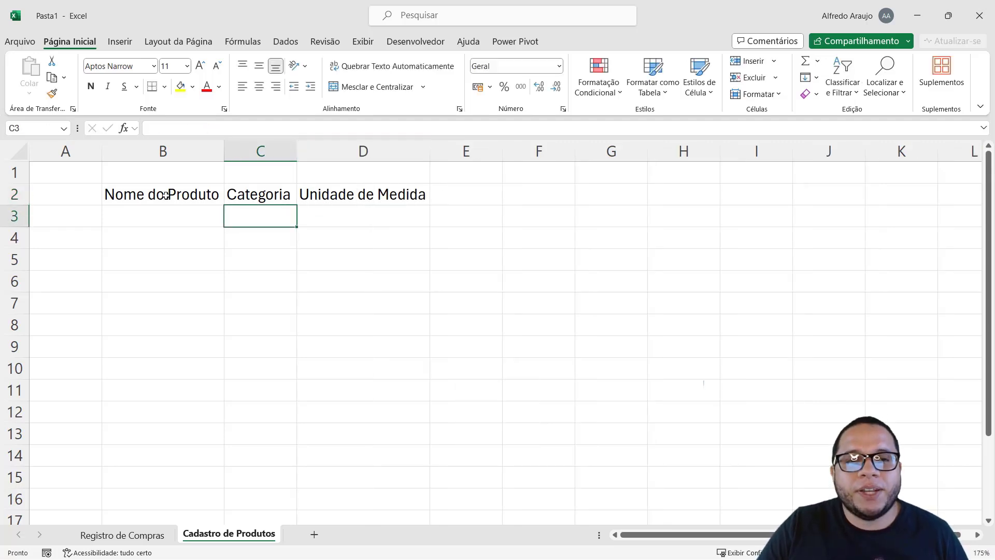
Compare the product register headers in B2:D2 with the Produto, Categoria and Unidade Medida columns of the purchase table.
drag(150, 192, 380, 275)
drag(181, 192, 396, 196)
click(149, 535)
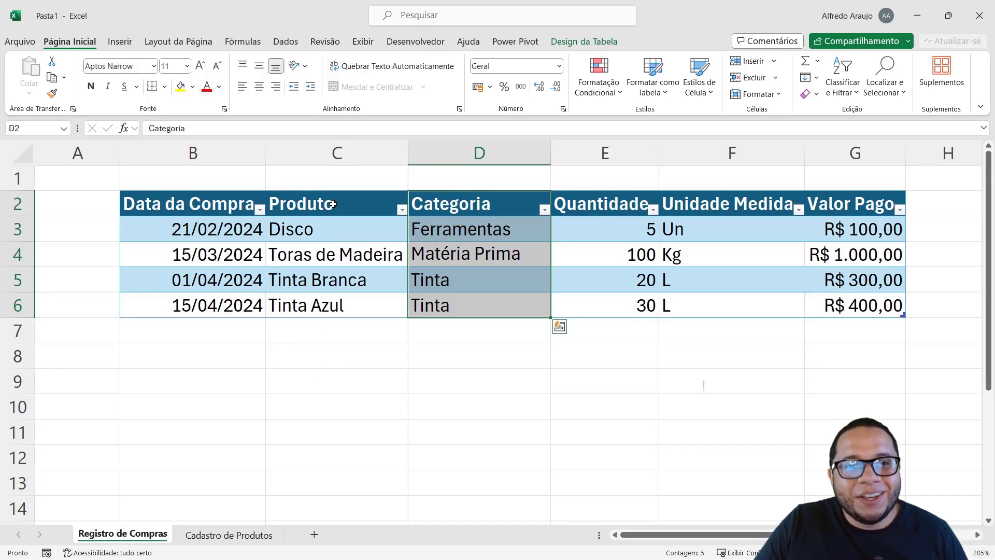
drag(334, 204, 456, 305)
ctrl+drag(752, 200, 740, 307)
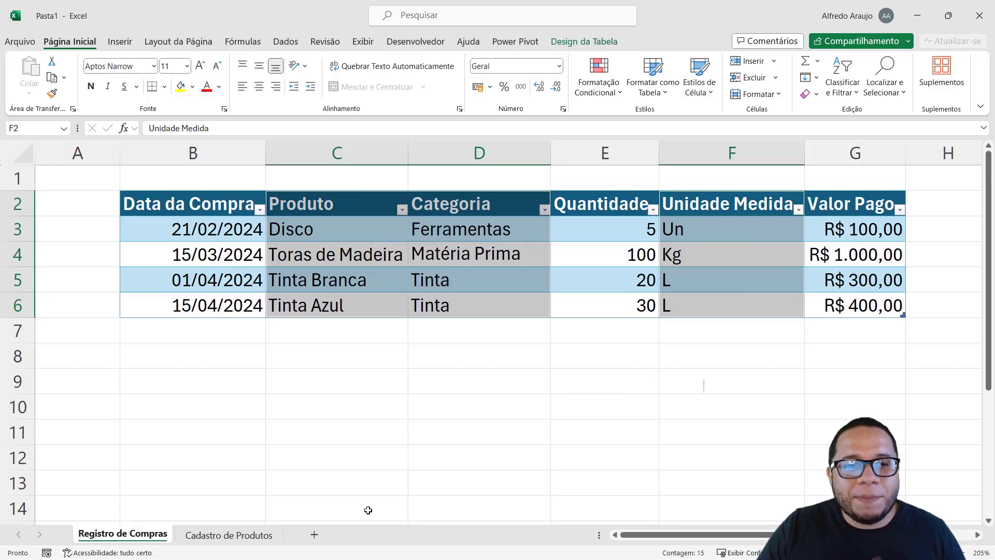
click(254, 535)
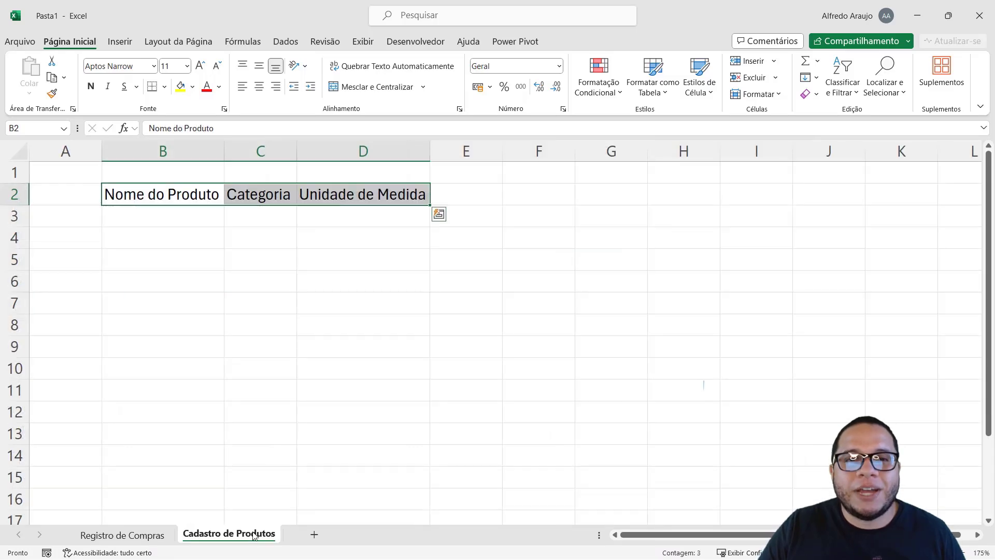
Copy the product names in C3:C6 of Registro de Compras and paste them as values from B3 of Cadastro de Produtos.
click(122, 534)
drag(308, 229, 310, 307)
key(ctrl+c)
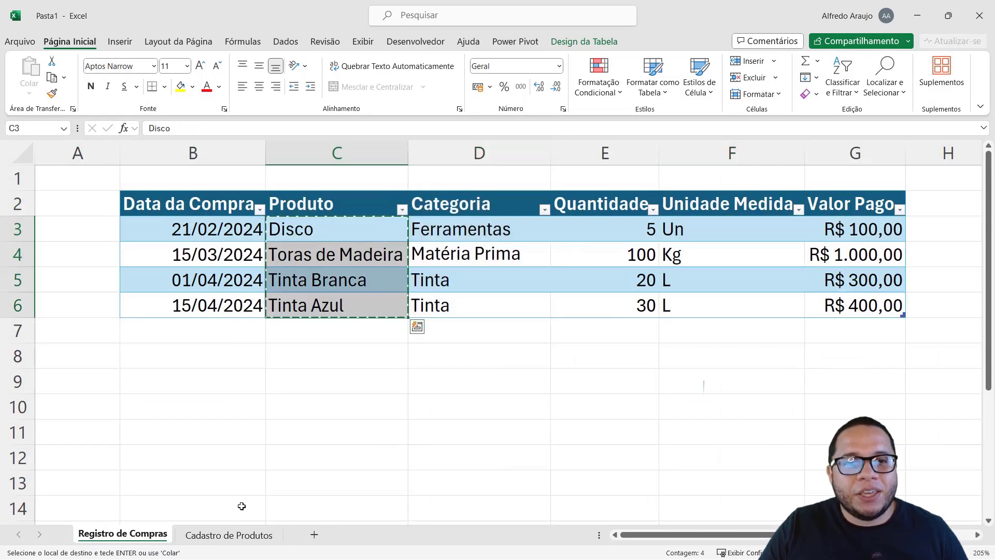
click(220, 536)
click(161, 214)
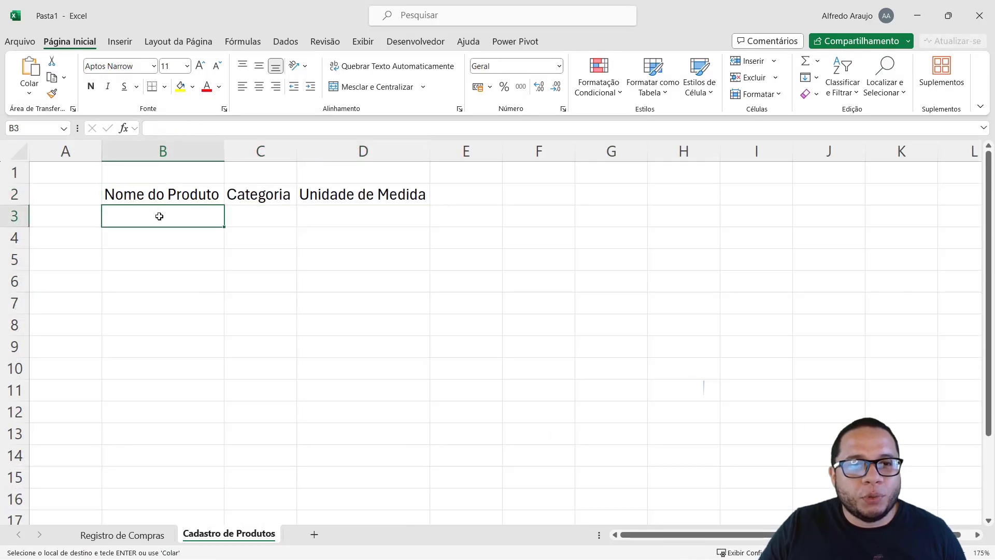
right_click(161, 214)
click(204, 215)
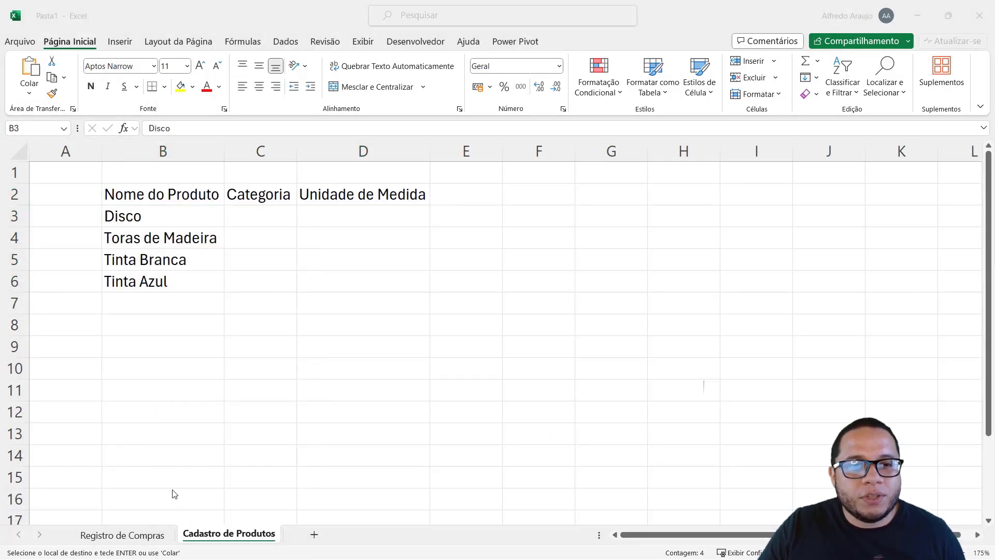
Copy the categories in D3:D6 of Registro de Compras and paste them as values from C3 of Cadastro de Produtos.
click(122, 534)
drag(424, 222, 455, 309)
key(ctrl+c)
click(228, 534)
right_click(270, 216)
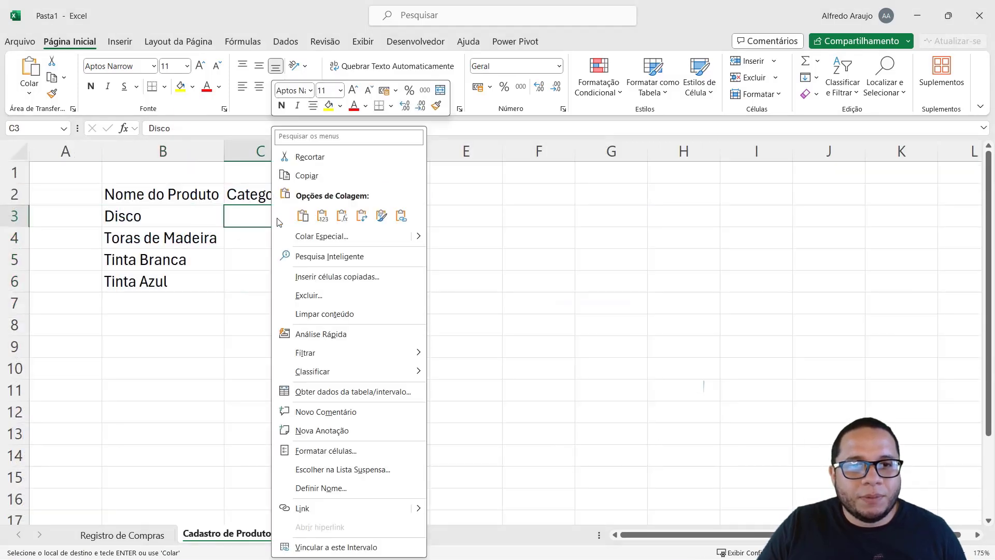
click(326, 215)
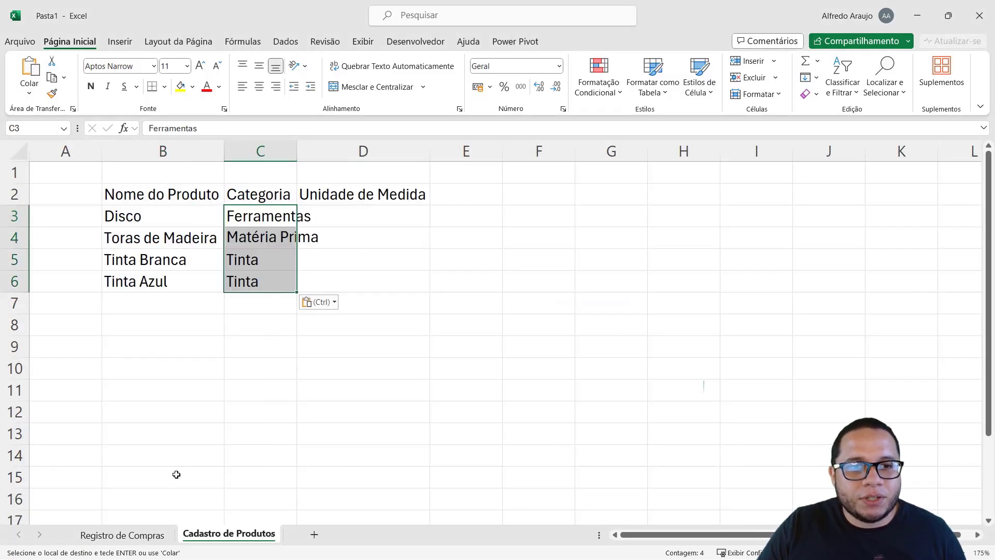
Copy the units in F3:F6 of Registro de Compras and paste them as values from D3 of Cadastro de Produtos.
click(161, 536)
drag(725, 234, 721, 297)
key(ctrl+c)
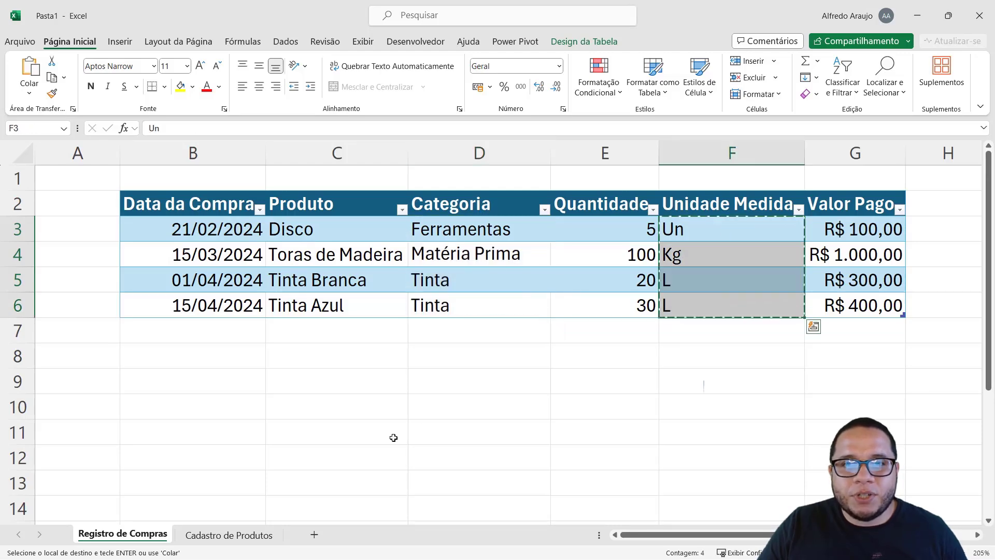
click(228, 535)
click(334, 216)
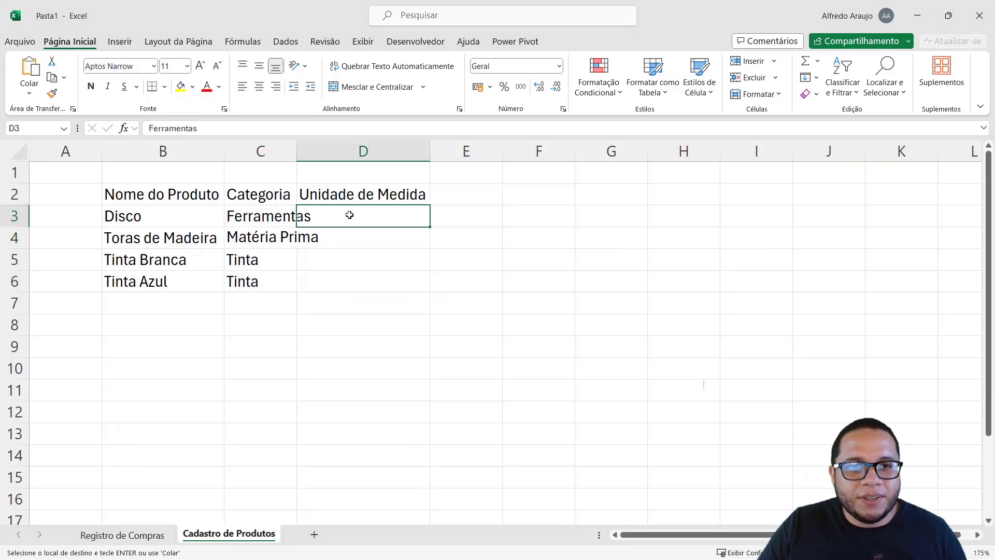
right_click(333, 215)
click(398, 216)
Convert the product register range B2:D6 into a table and apply the light orange table style with a filled header.
click(202, 196)
shift+click(313, 280)
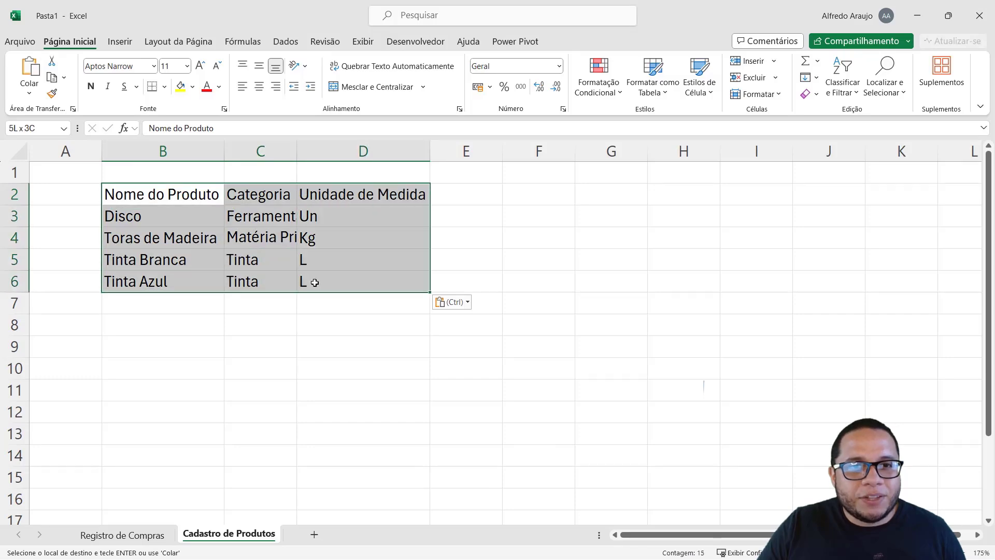
click(119, 41)
click(137, 70)
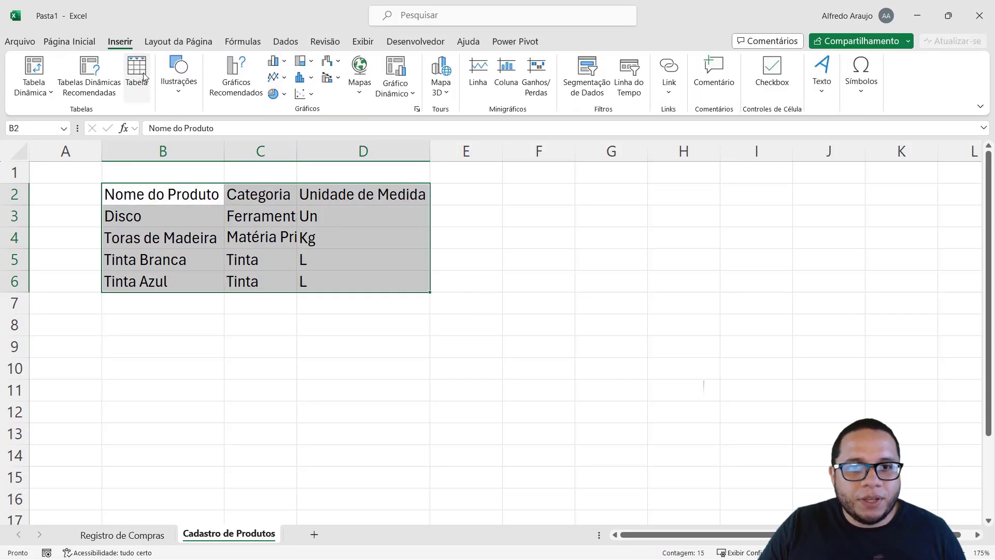
click(503, 385)
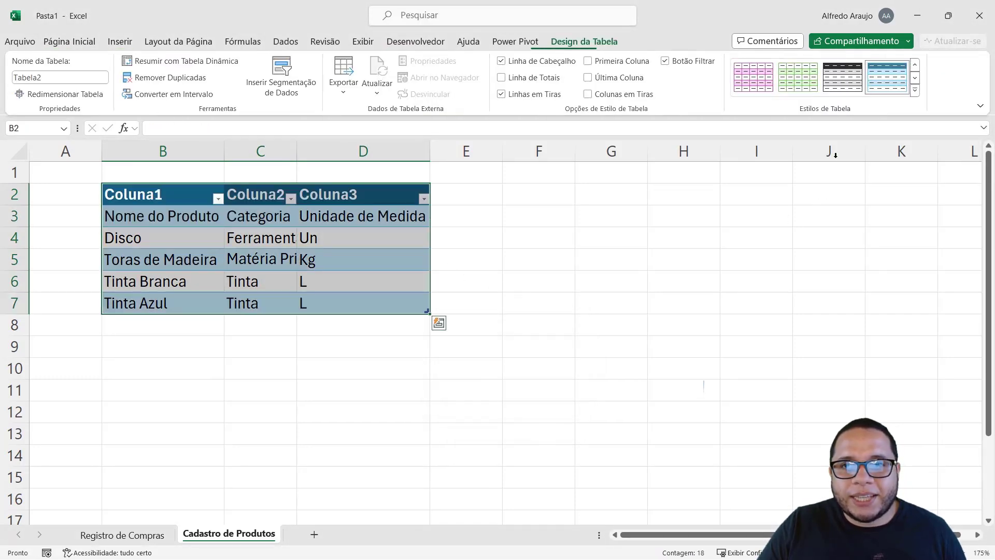
click(915, 90)
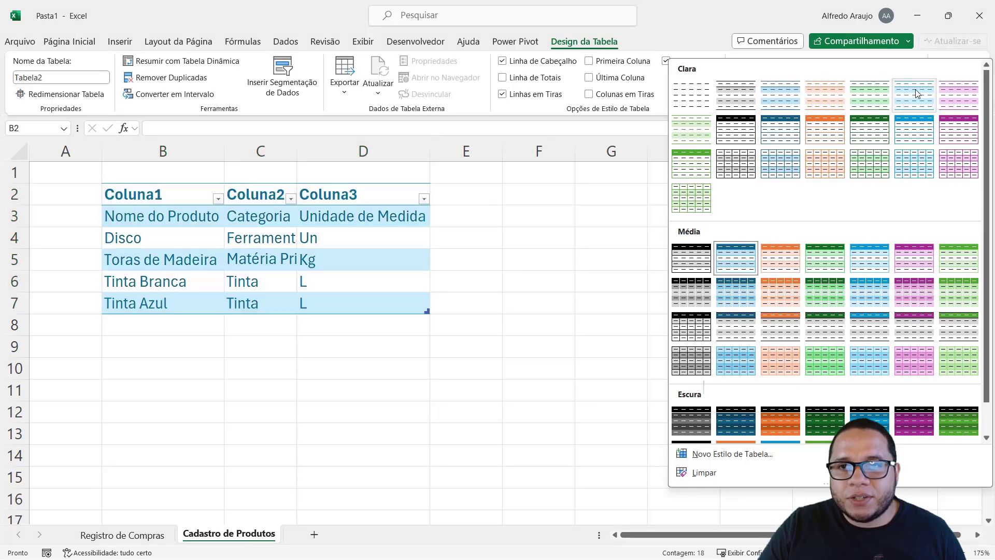
click(826, 142)
Move the headers Nome do Produto, Categoria and Unidade de Medida from B3:D3 into the table's header row B2:D2.
click(190, 218)
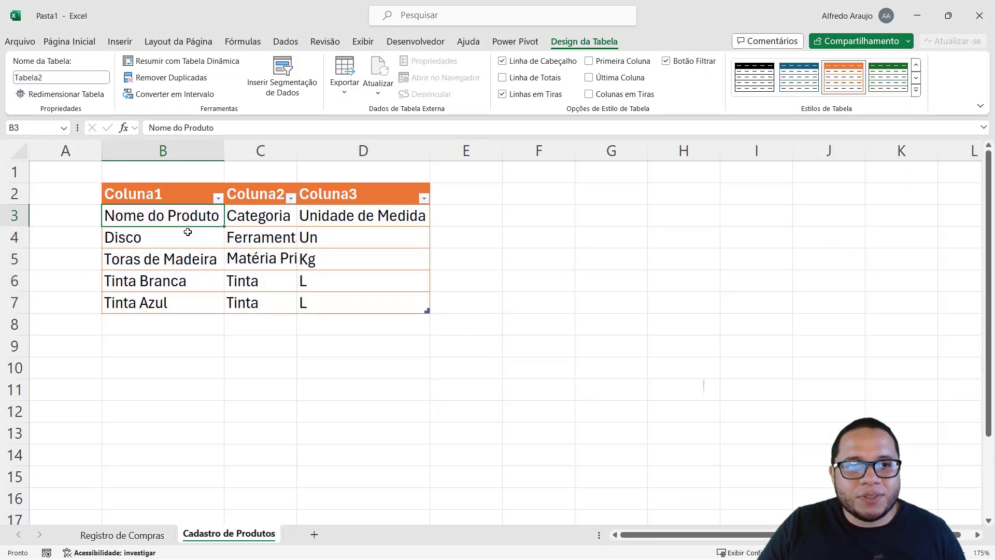
key(shift+Right)
key(shift+Right)
key(ctrl+x)
click(150, 194)
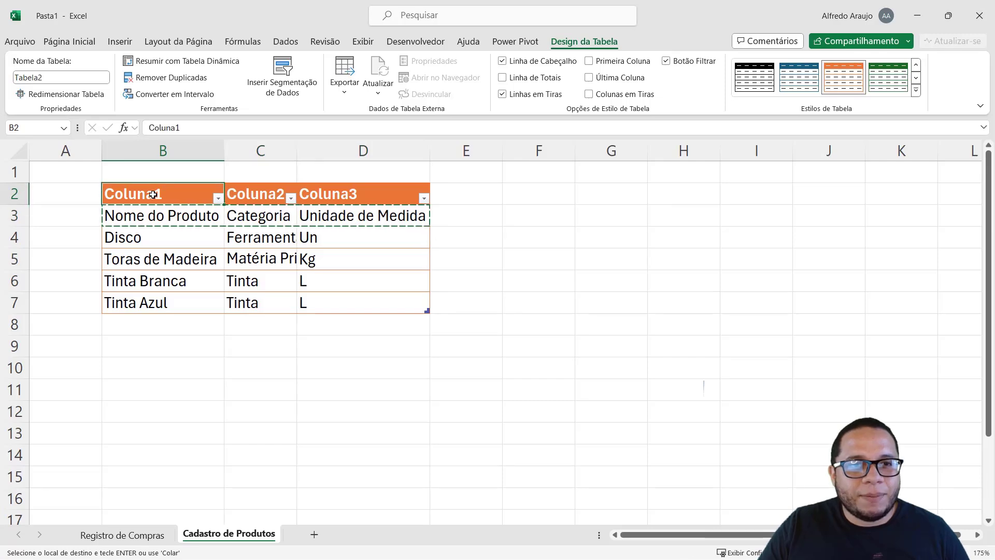
key(ctrl+v)
Delete the emptied cells B3:D3 so the product rows move up directly beneath the headers.
drag(145, 216, 338, 217)
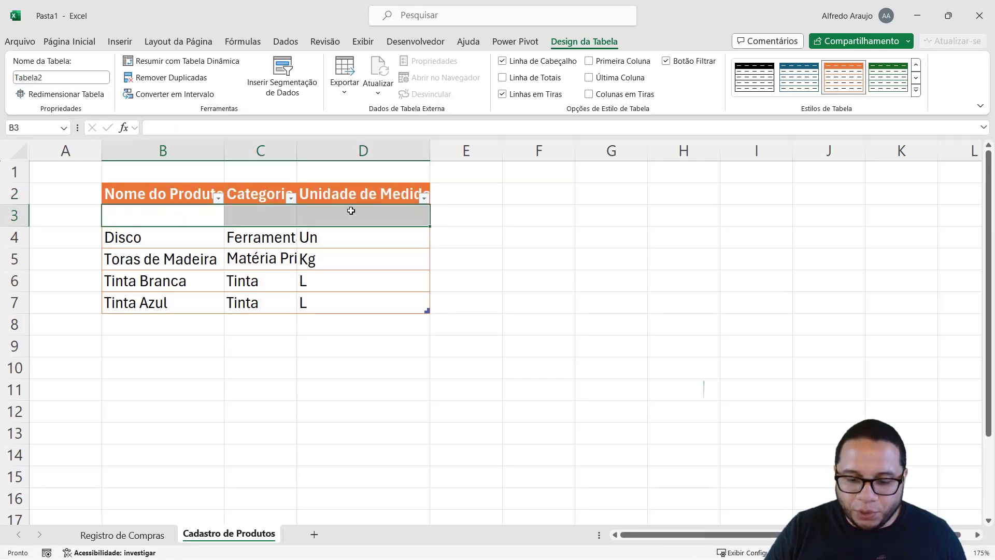
key(ctrl+minus)
key(Down)
key(Down)
key(Down)
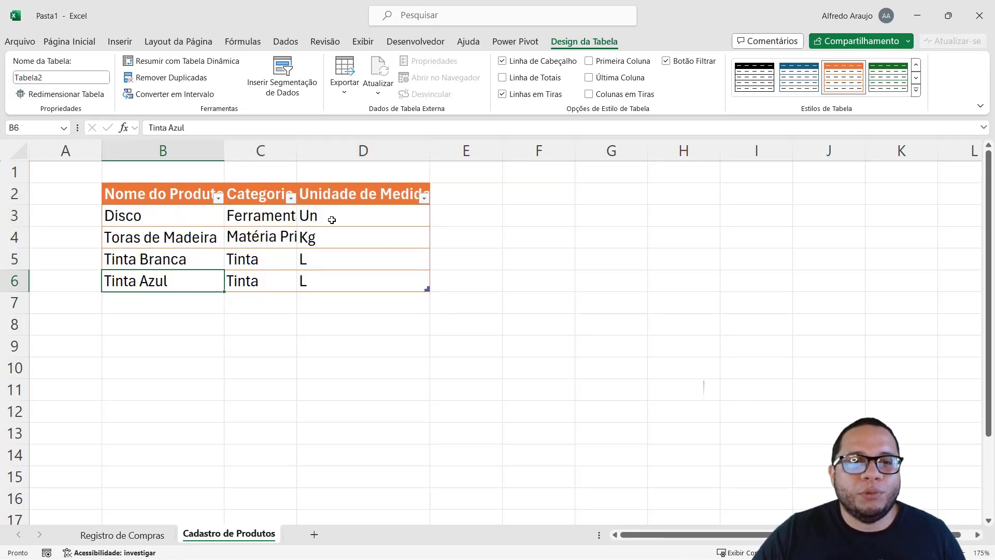
Fit the widths of columns B and C to their contents in the product register table.
click(305, 149)
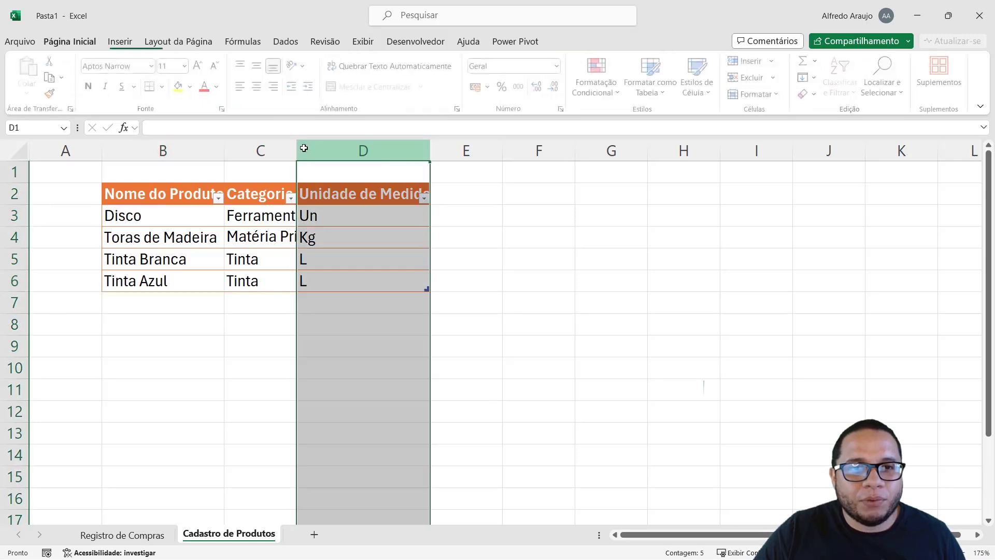
double_click(228, 147)
double_click(318, 153)
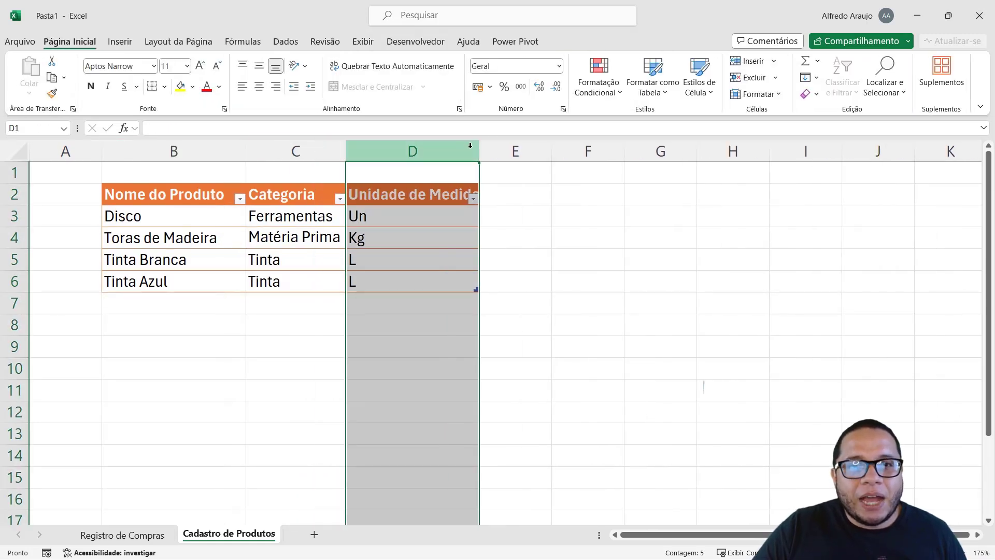
click(444, 228)
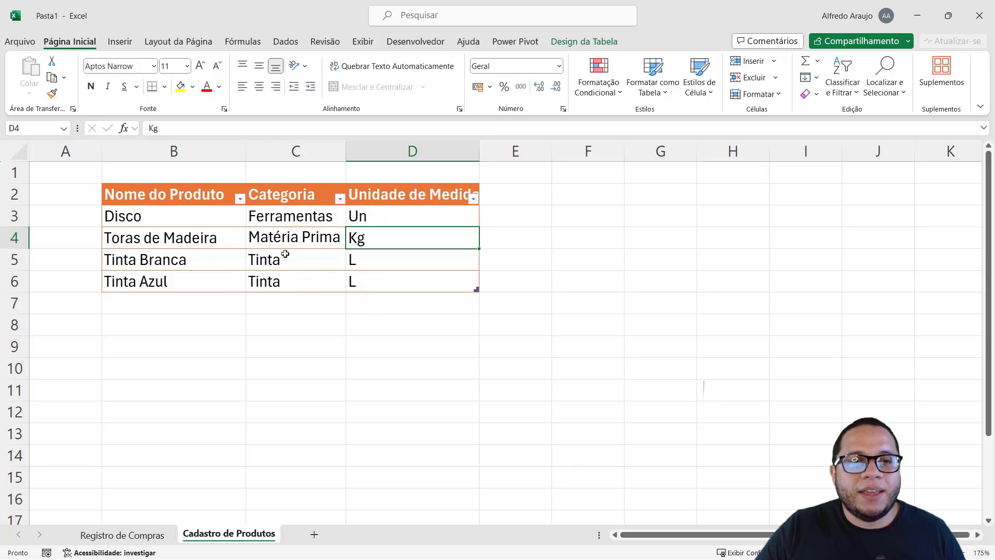
drag(180, 202, 370, 286)
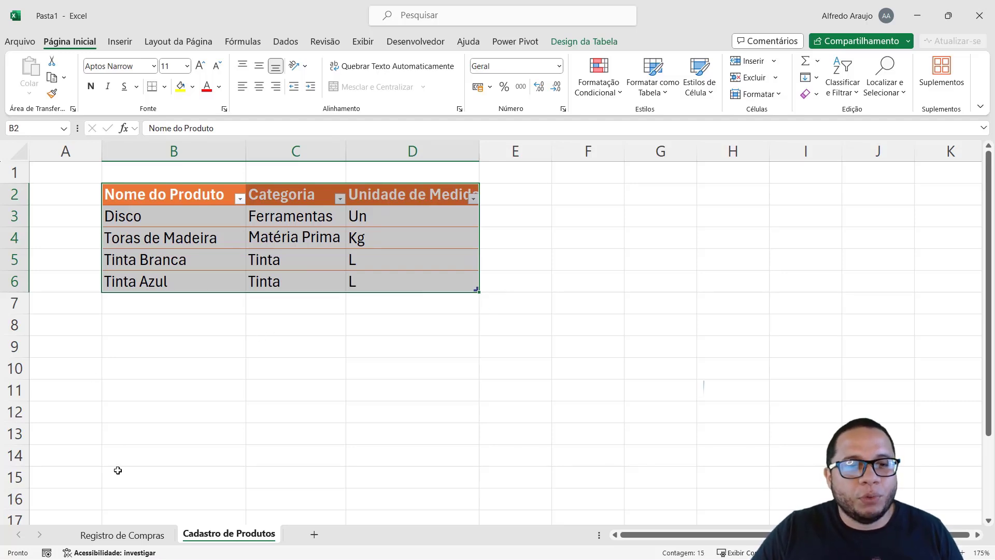
click(145, 538)
click(199, 539)
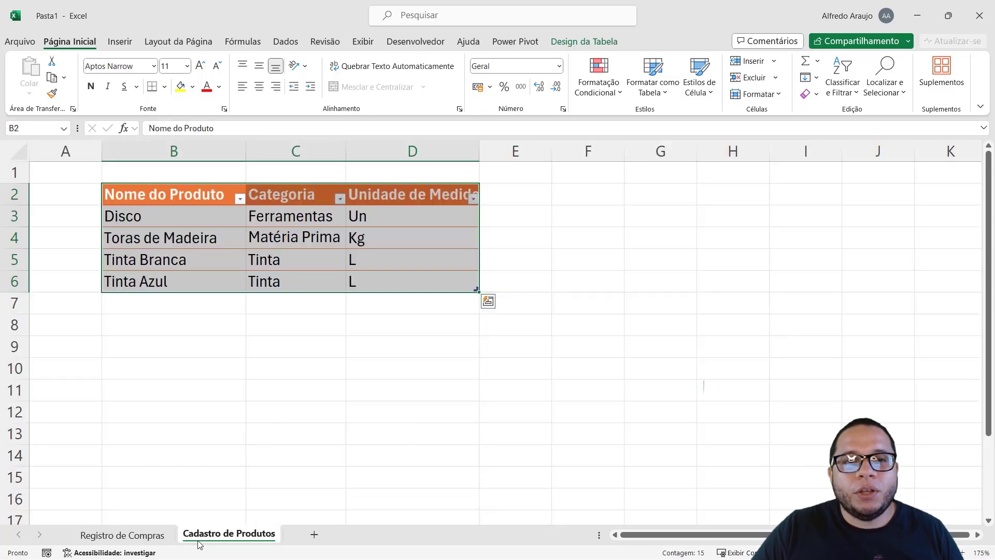
Set the data validation of the product cells C3:C6 in Registro de Compras to allow a Lista.
click(138, 534)
drag(309, 240, 305, 307)
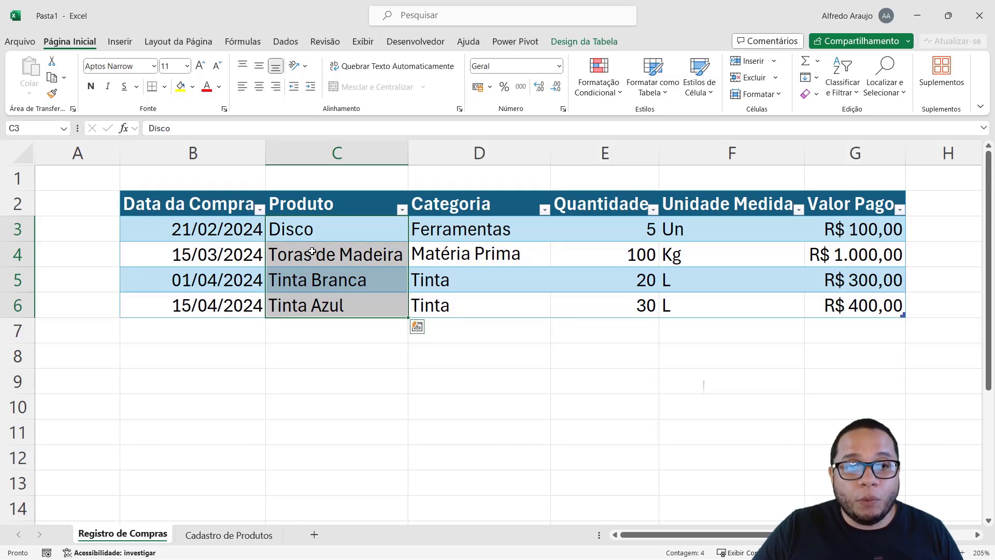
drag(311, 231, 308, 311)
drag(311, 228, 314, 309)
drag(312, 229, 320, 306)
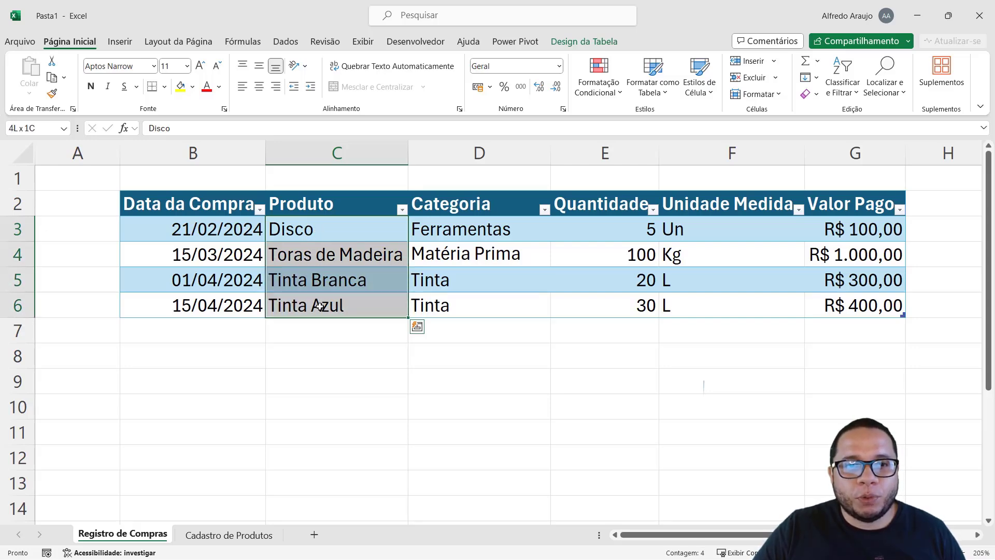
click(285, 42)
click(579, 93)
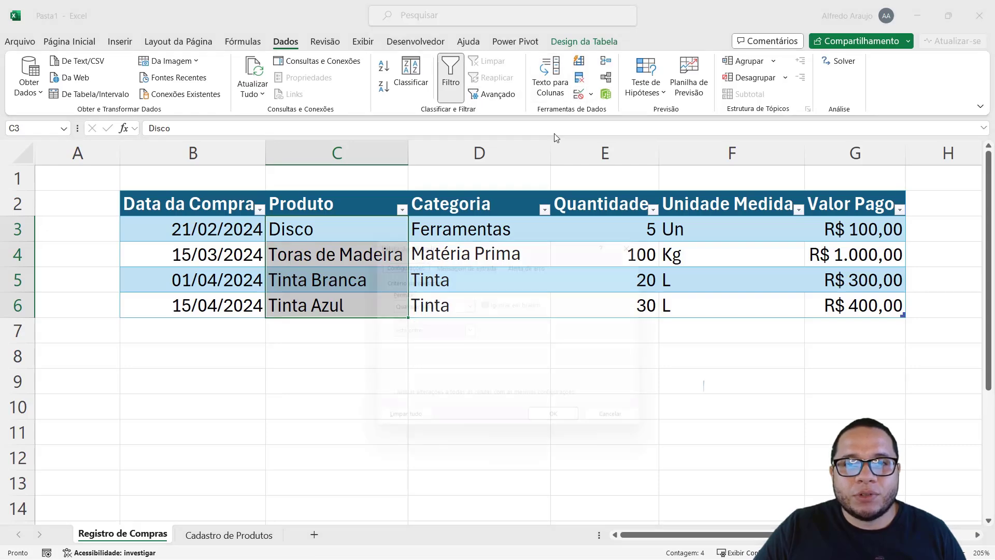
click(425, 305)
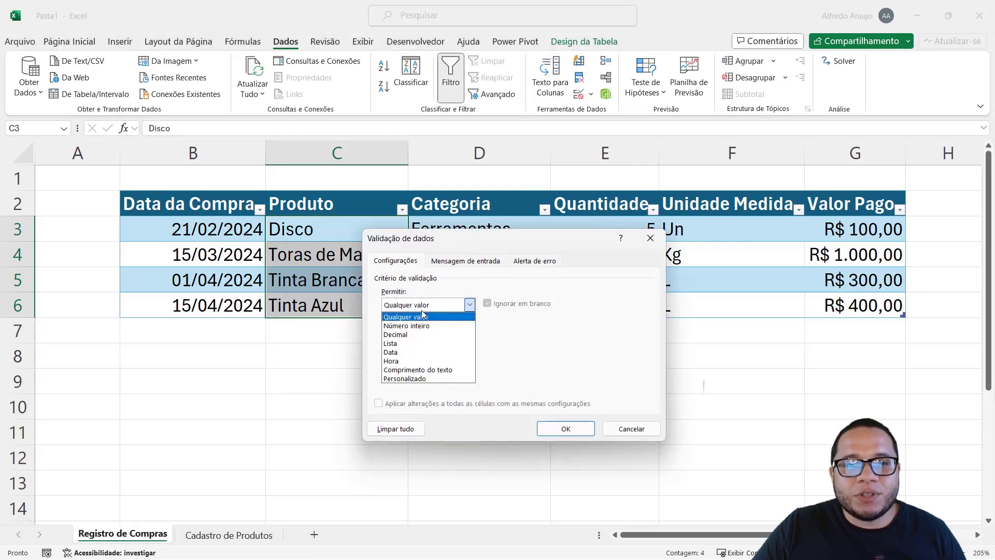
click(425, 346)
Set the validation list's source to B3:B17 of Cadastro de Produtos and apply the validation.
click(570, 359)
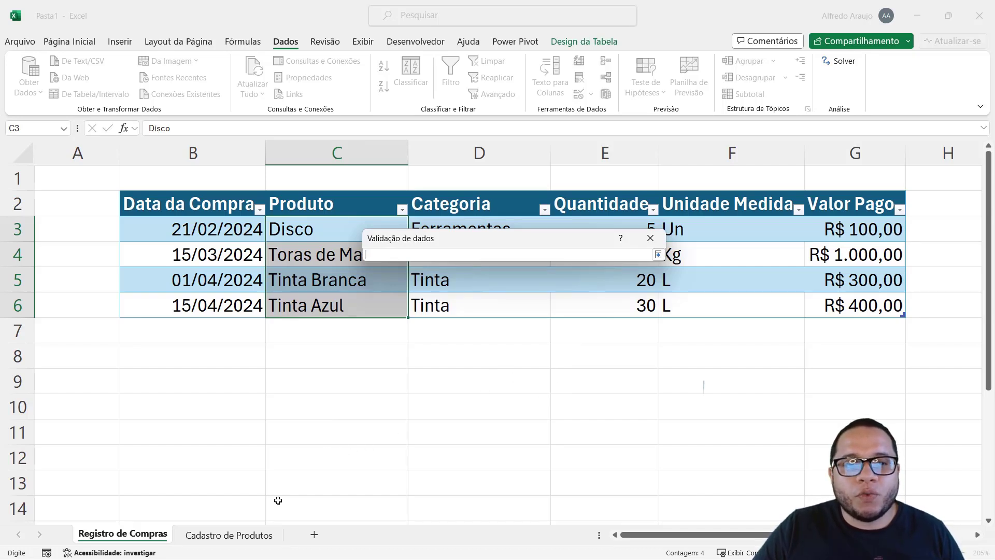
click(264, 535)
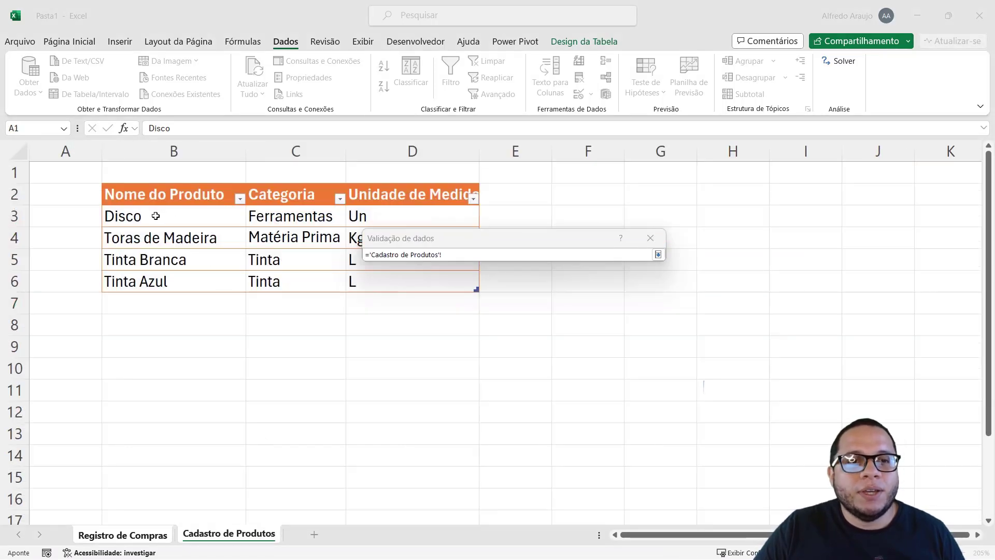
drag(155, 215, 171, 506)
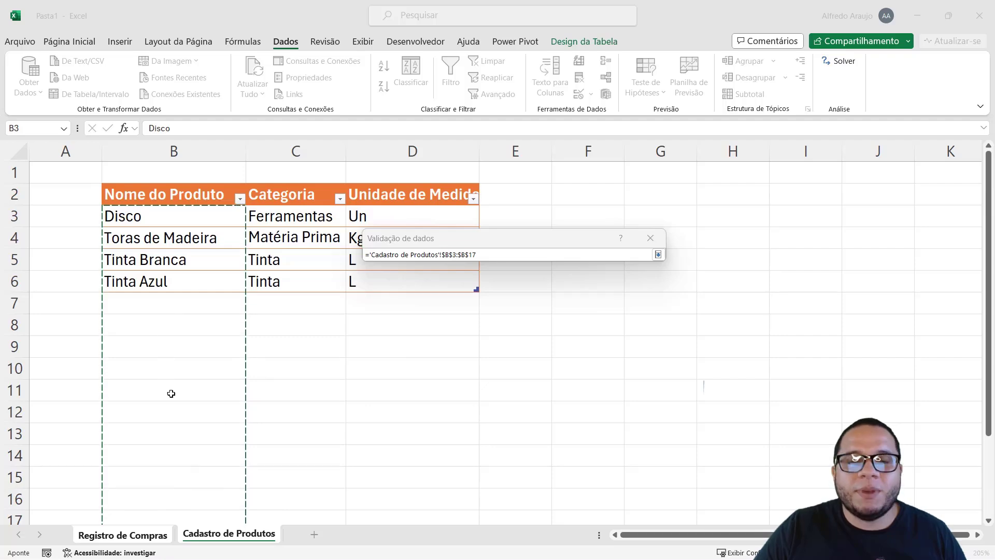
click(657, 255)
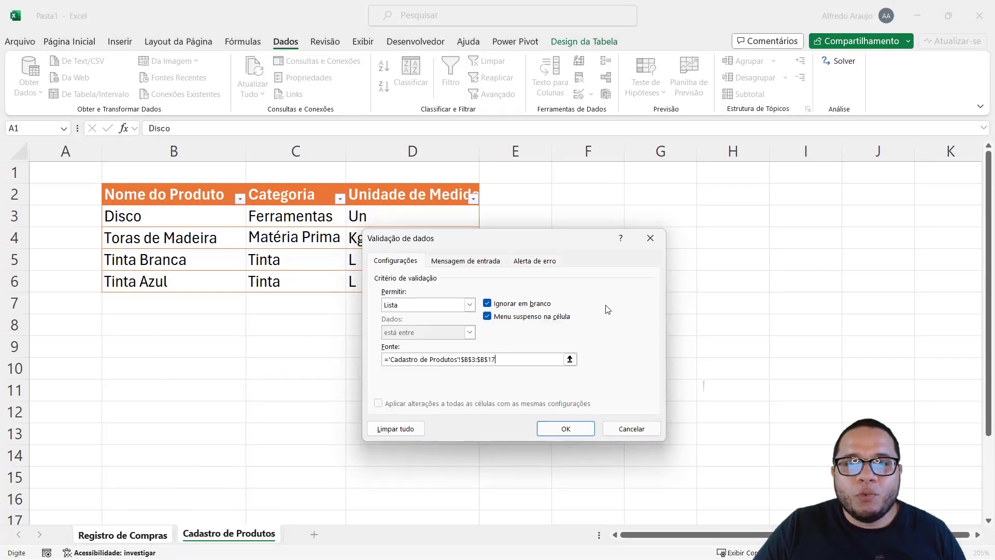
click(566, 430)
Check the drop-down lists in the Produto cells C3:C6 and view the options offered in C3.
click(337, 355)
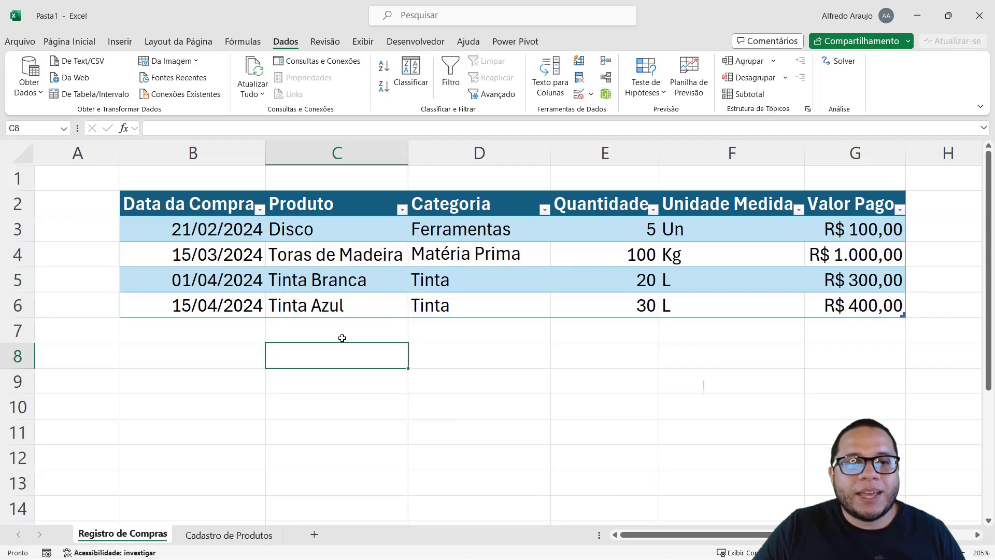
click(275, 231)
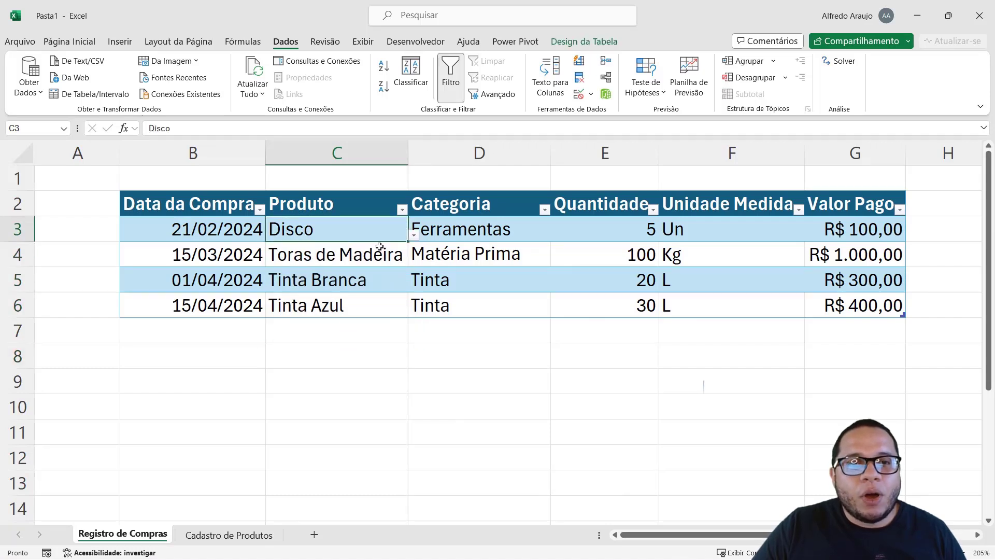
key(Down)
key(Down)
key(Down)
key(Up)
key(Up)
key(Up)
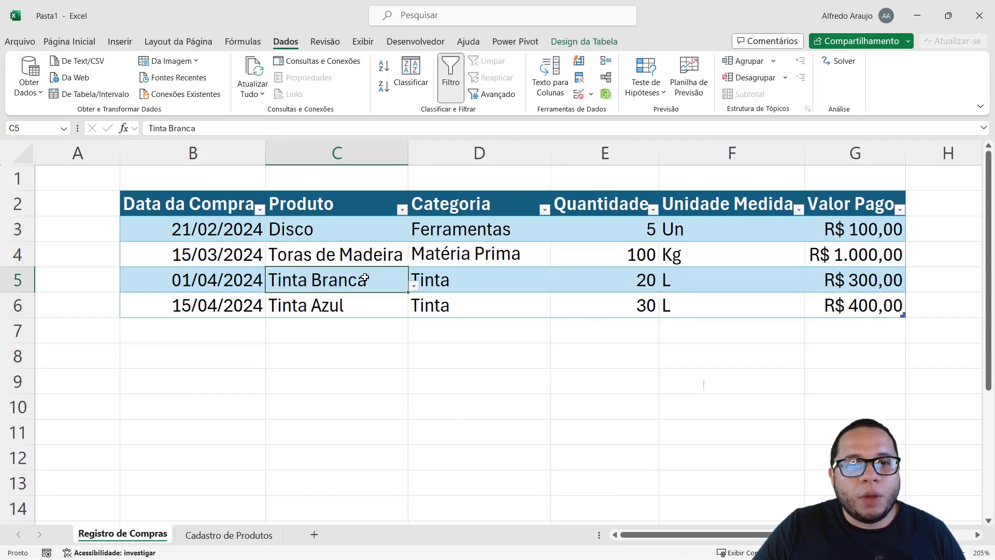
click(414, 235)
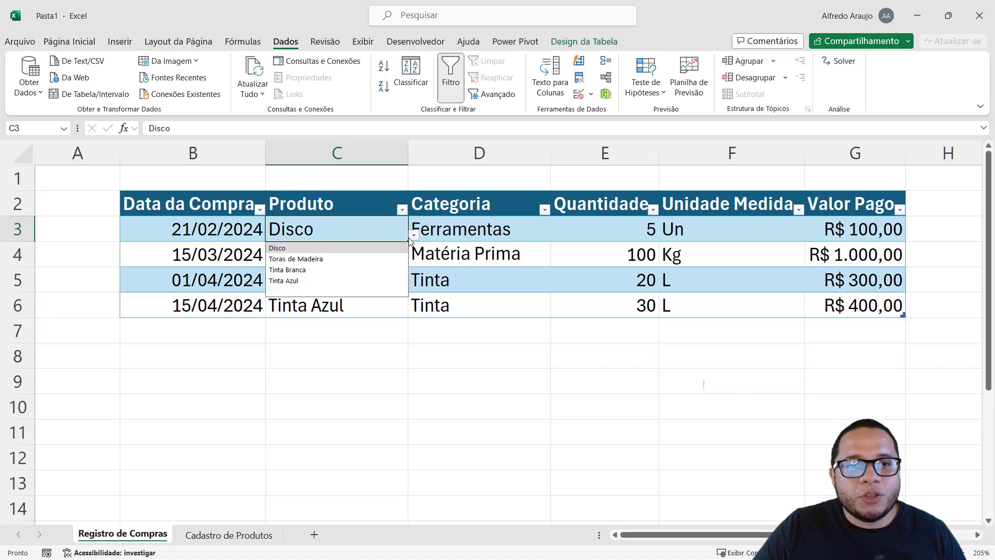
click(289, 347)
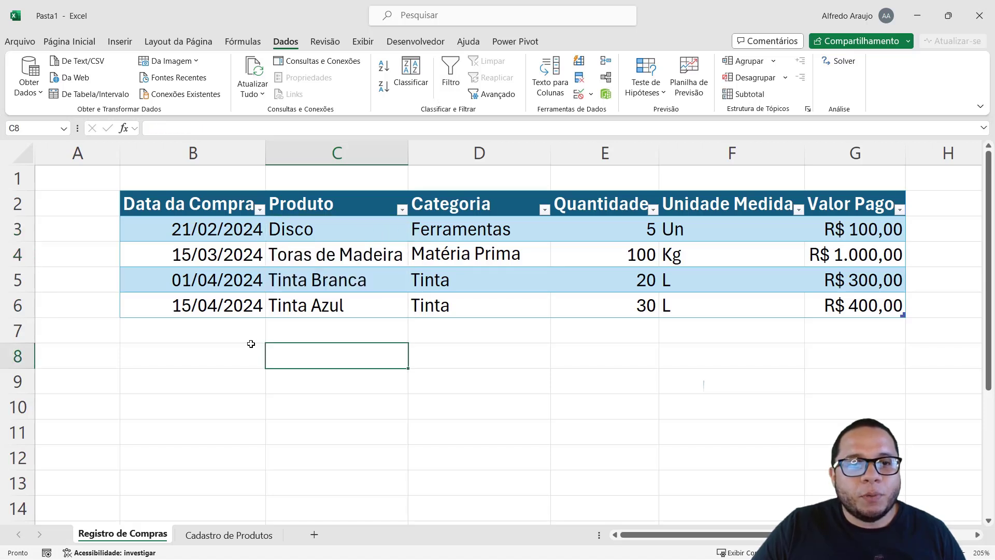
Start a new purchase record in row 7 by entering the date 20/05/2024 in B7.
click(251, 340)
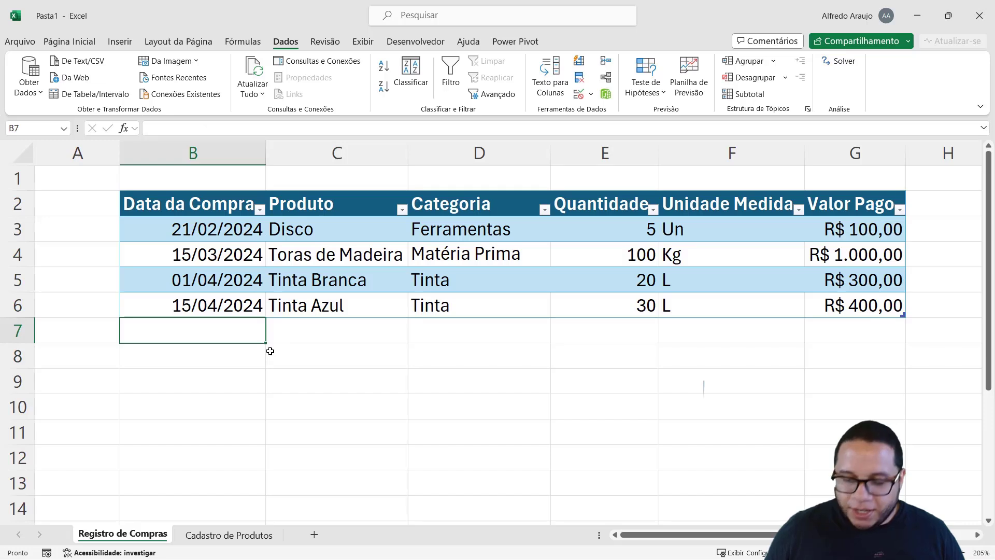
text(20/05/2024)
key(Tab)
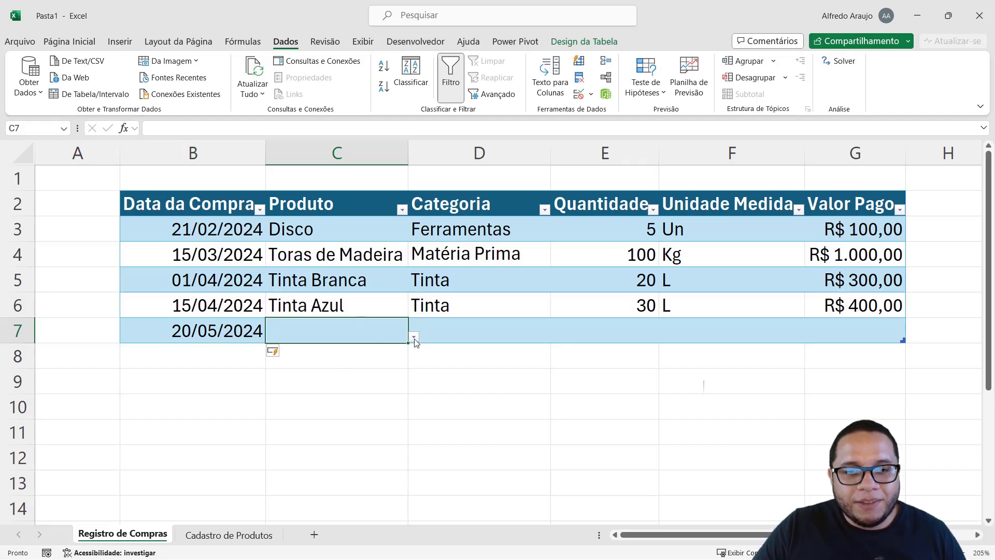
View the product options for C7, then try to enter the misspelled product "Tinta Azull" and cancel the entry.
click(414, 338)
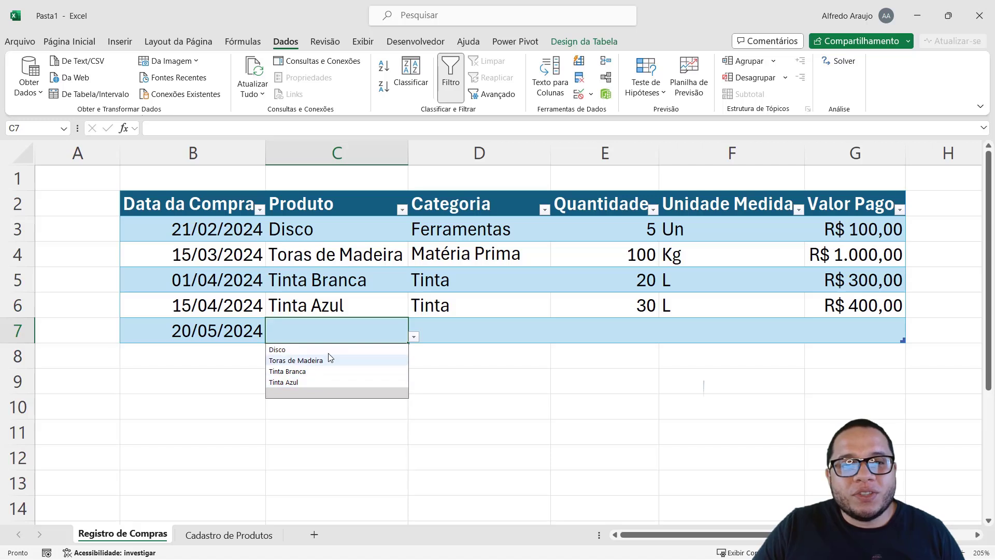
click(320, 328)
text(Tinta Azul)
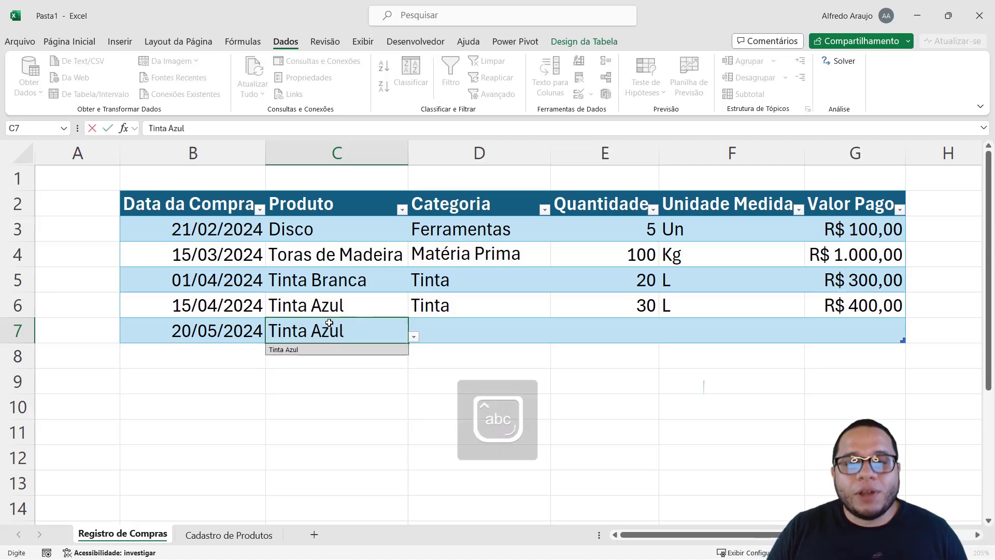
text(l)
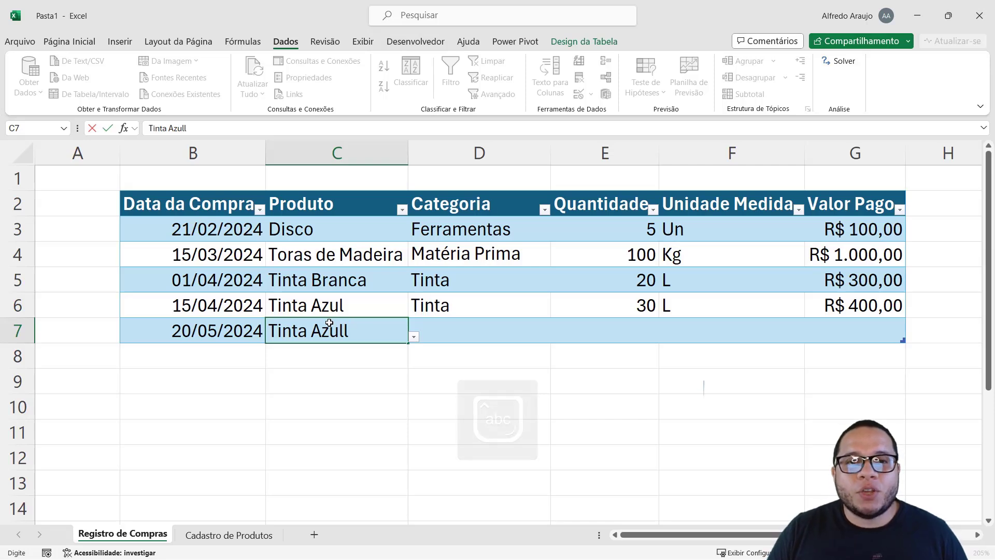
key(Return)
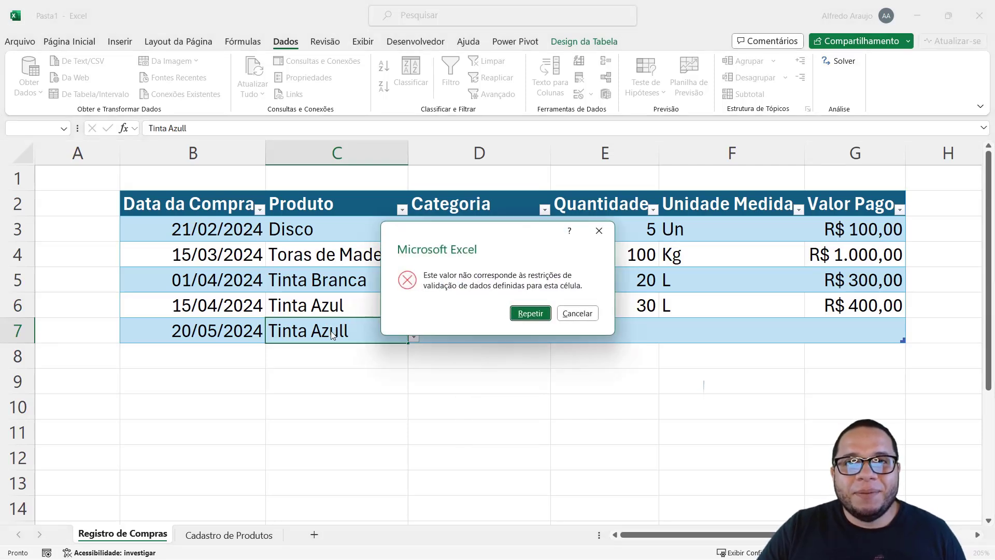
key(Escape)
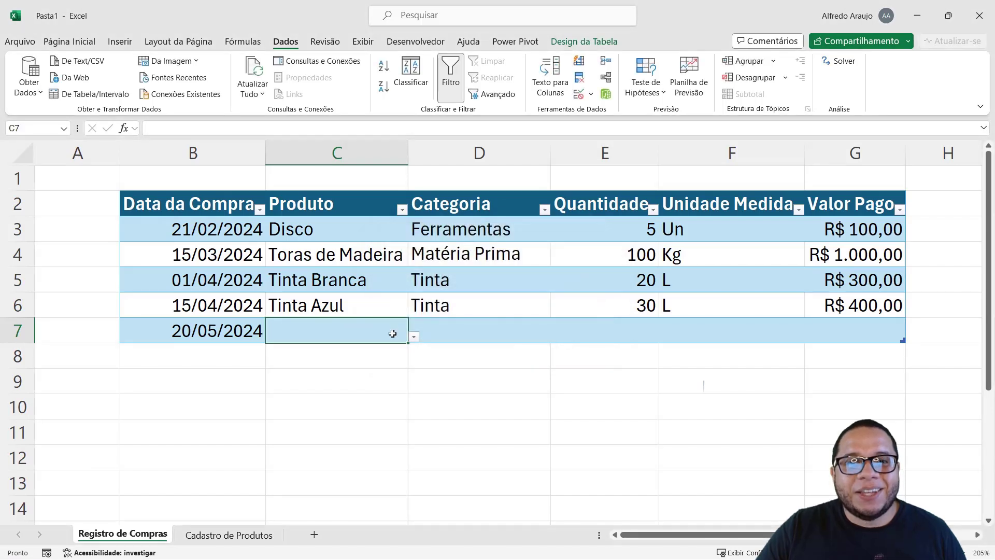
Choose Tinta Azul from the drop-down list as the product in C7.
click(413, 337)
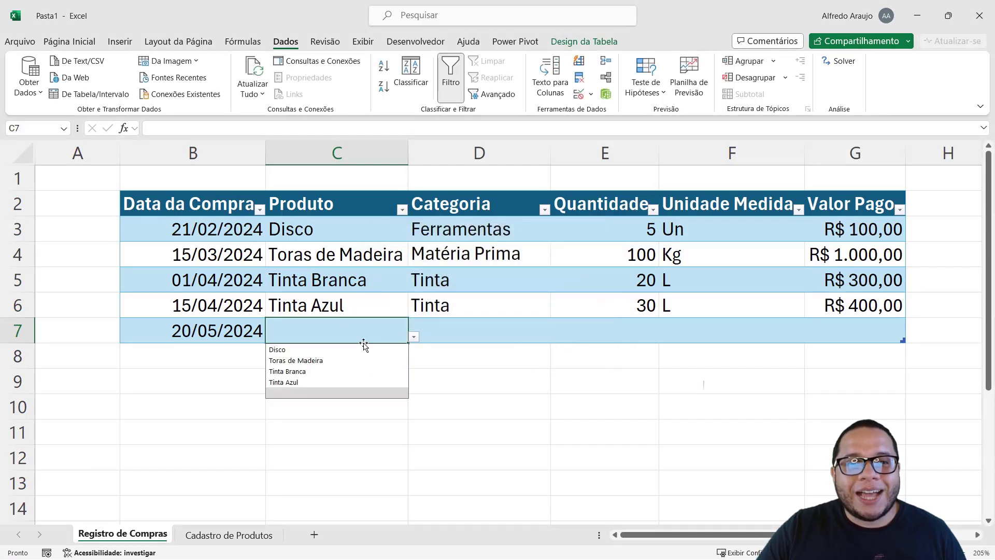
click(320, 383)
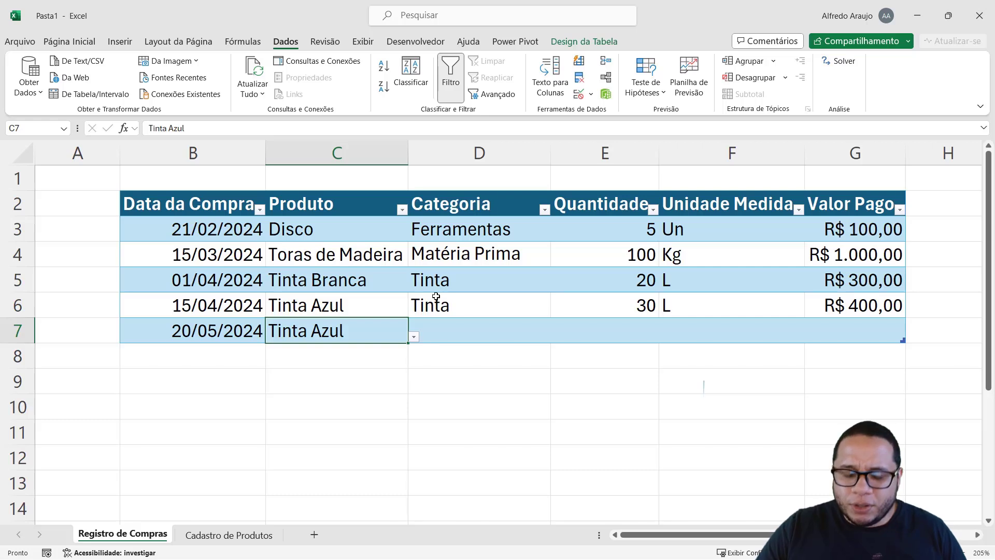
Try to change the product in C7 to the misspelled "Tinta Azull" and cancel the entry.
double_click(369, 334)
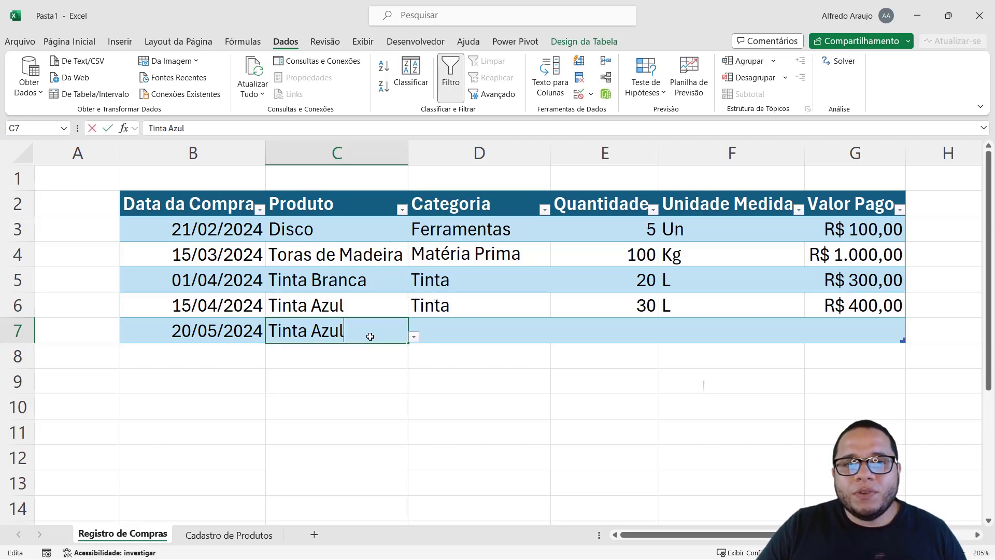
text(l)
key(Return)
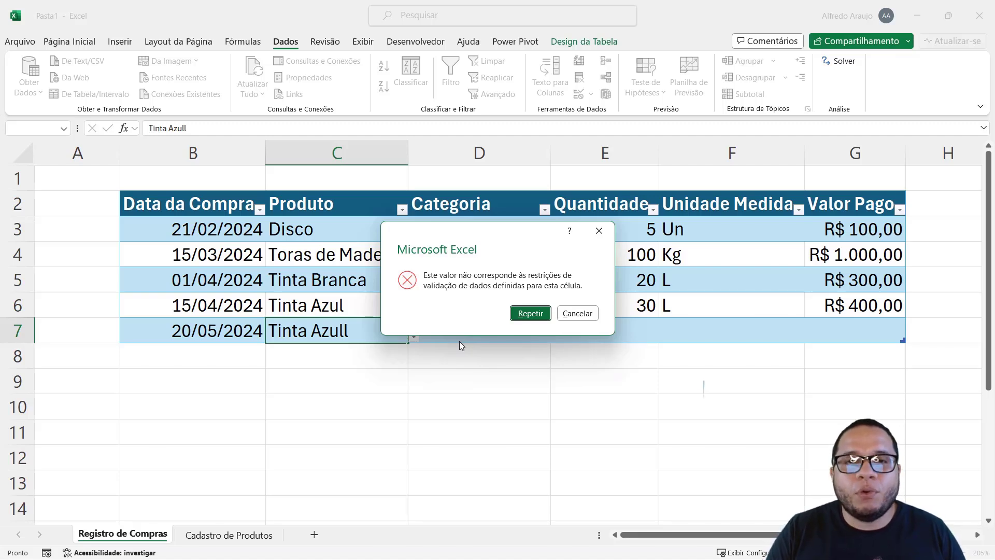
key(Escape)
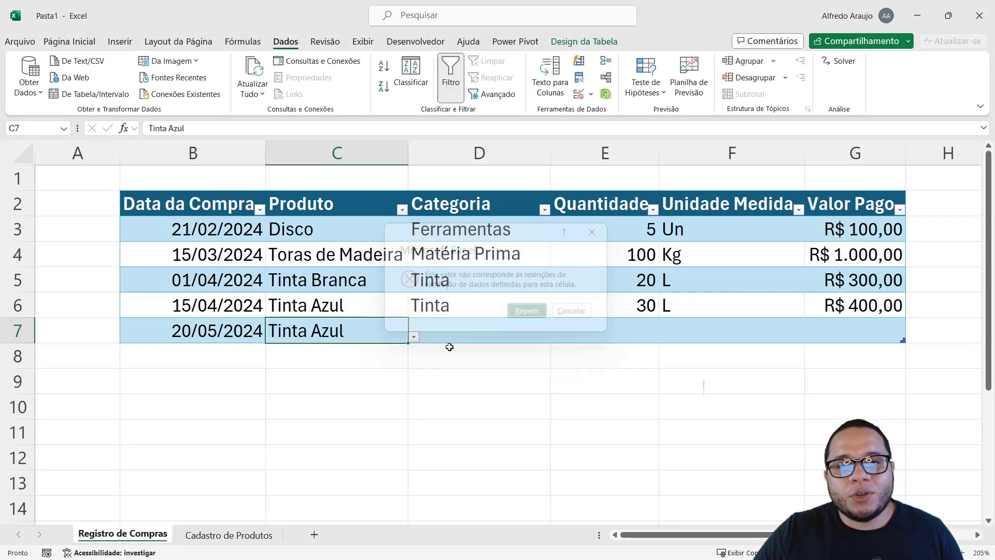
Open the error alert settings of the data validation for the Produto cells C3:C7 and start entering the alert title.
drag(356, 327, 347, 228)
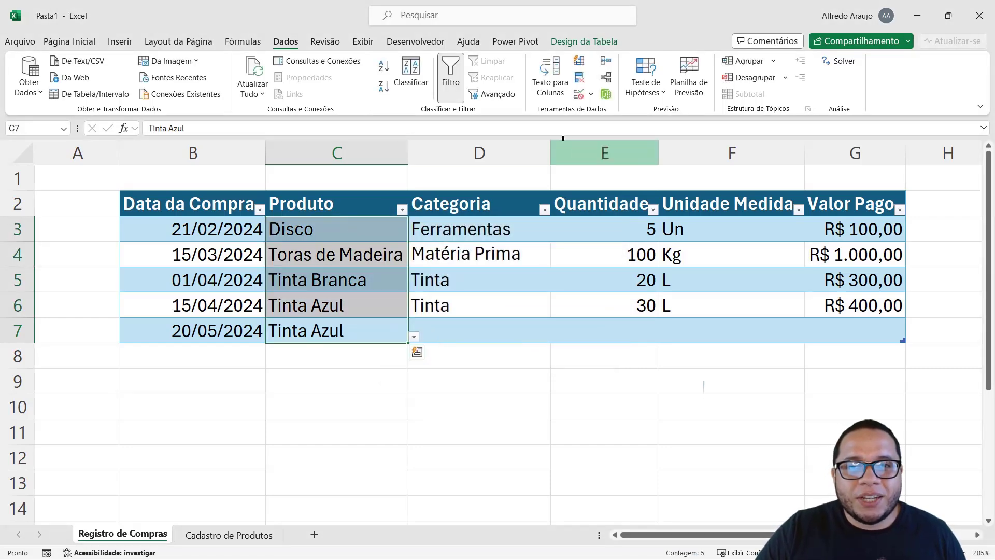
click(578, 94)
drag(463, 235, 499, 171)
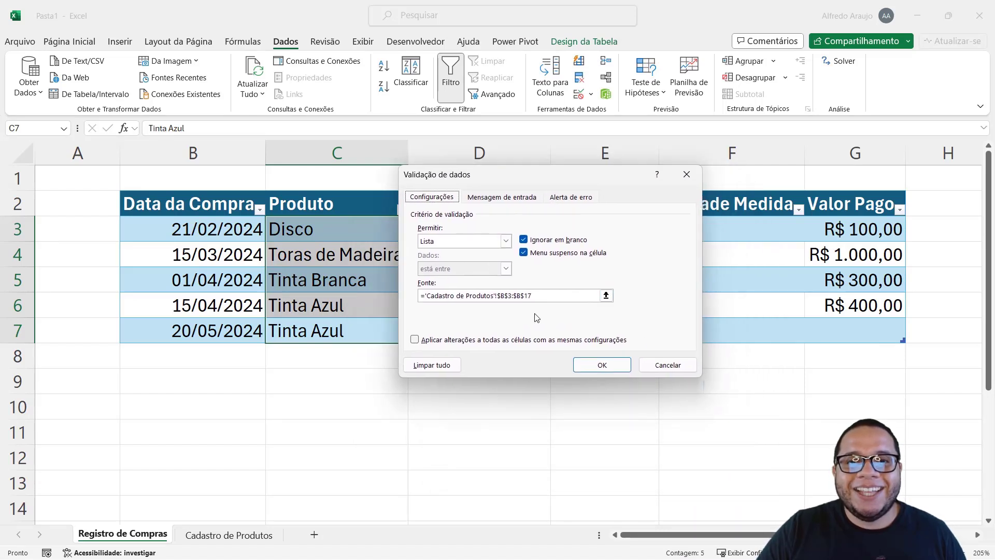
click(561, 199)
key(Caps_Lock)
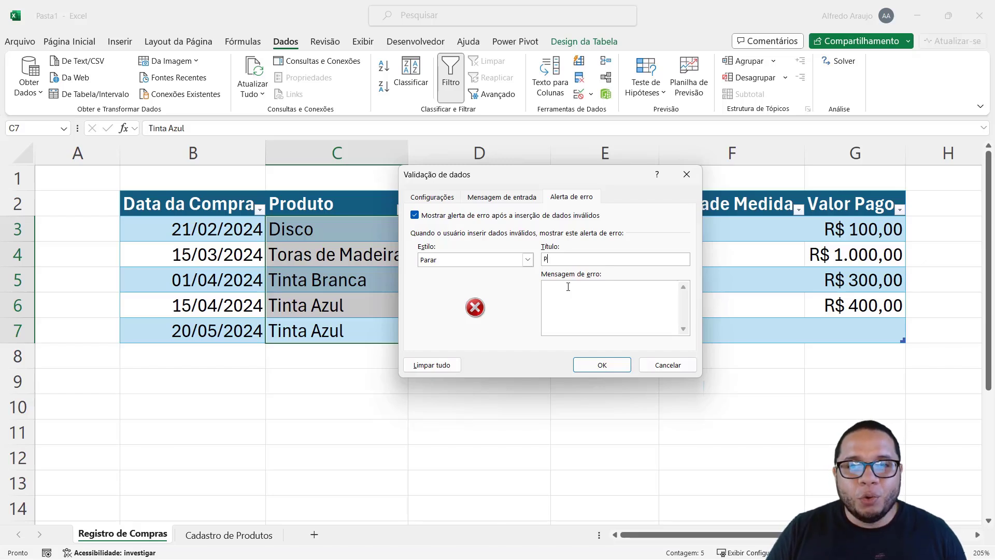
Enter "Produto não encontrado!" as the title of the error alert in the data validation for the Produto column.
key(Caps_Lock)
text(roduto)
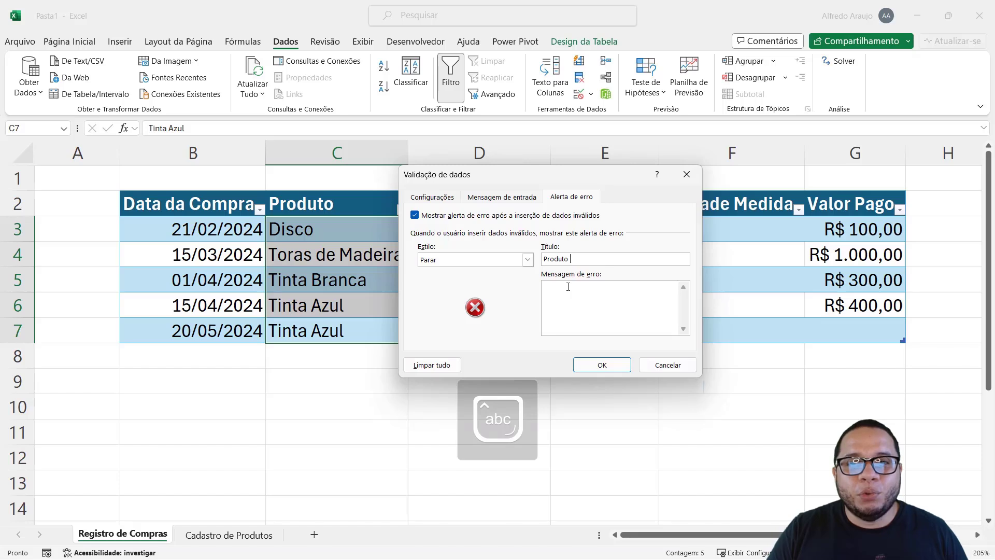
text( não encontrado!)
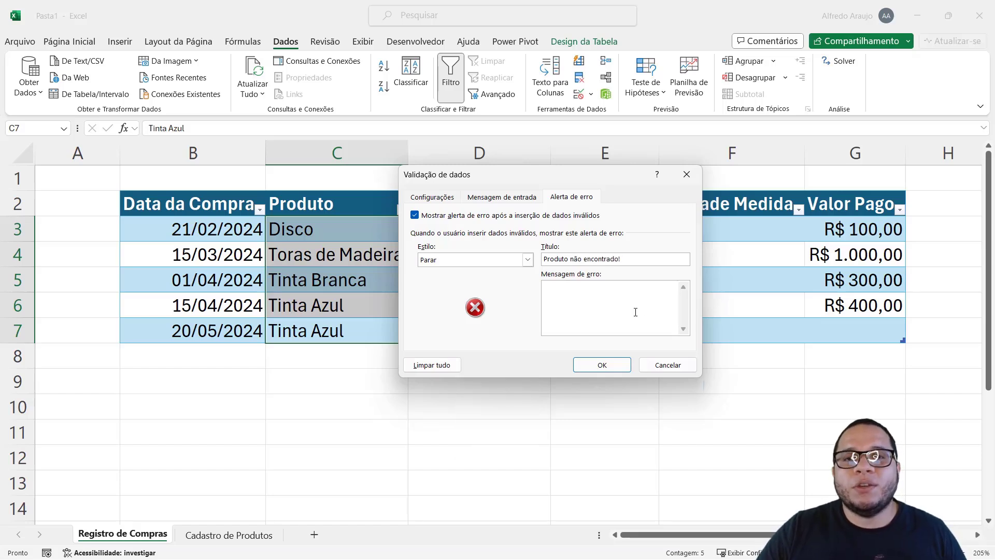
drag(623, 258, 533, 253)
Set the error message to "Registre um produto que se encontra no cadastro de produtos." and apply the validation.
click(580, 294)
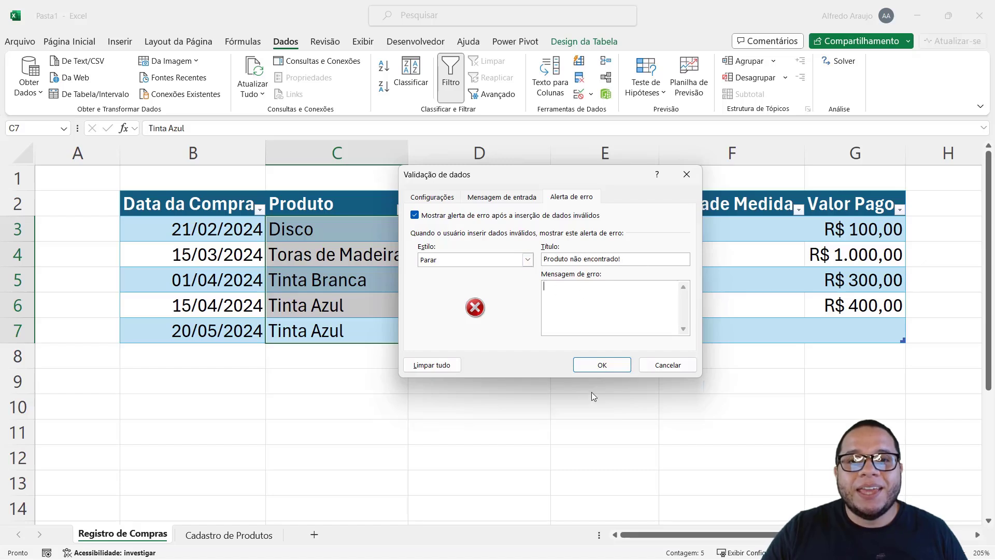
key(Caps_Lock)
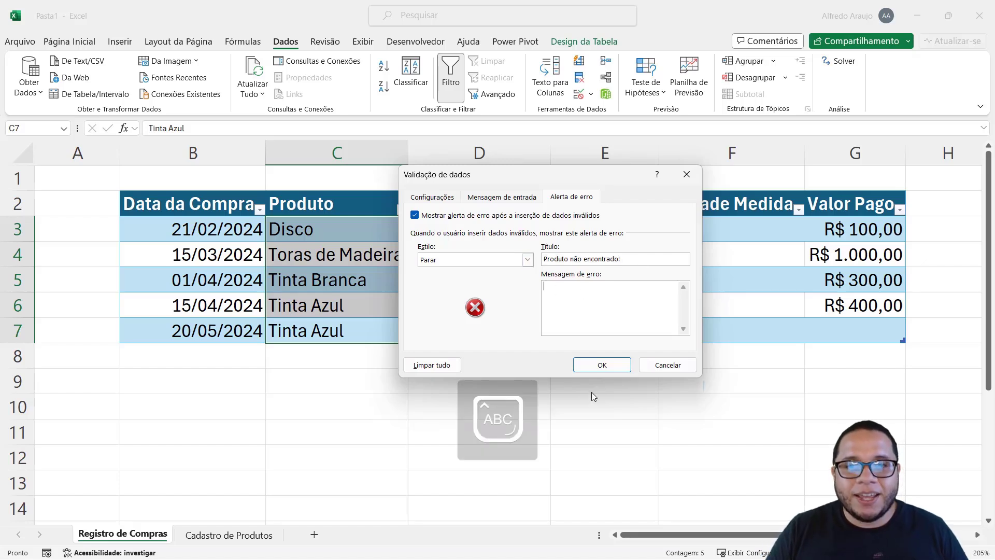
text(Registre)
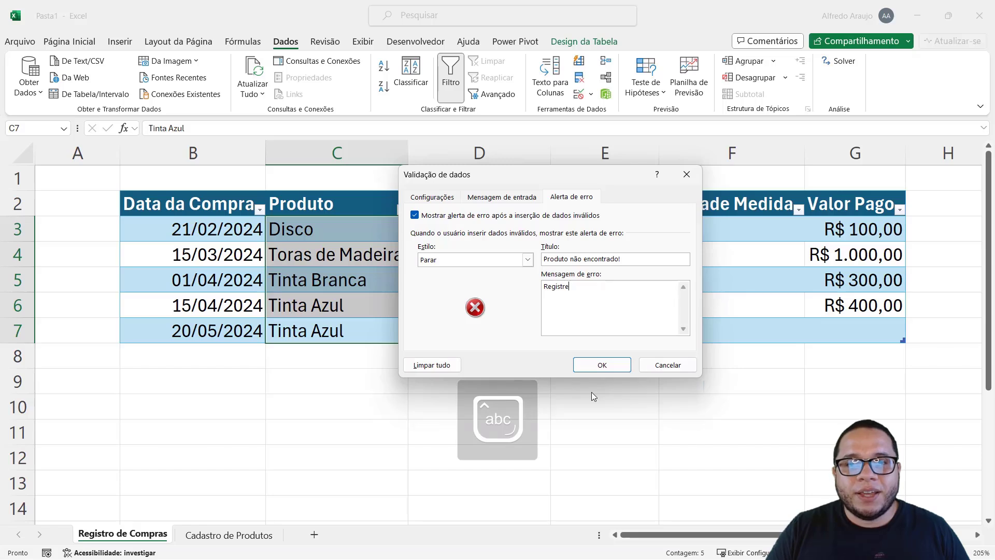
text( um produt)
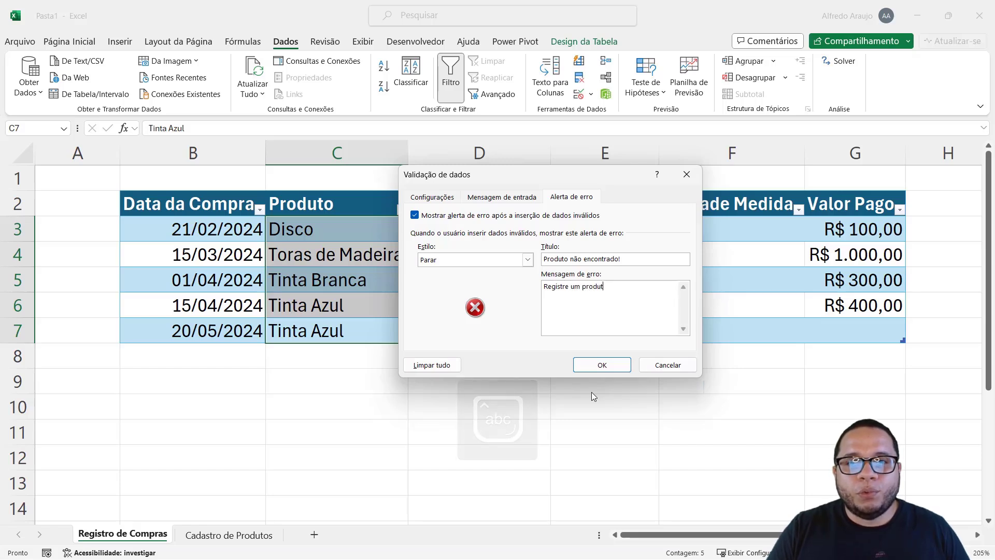
text(o que se encontra )
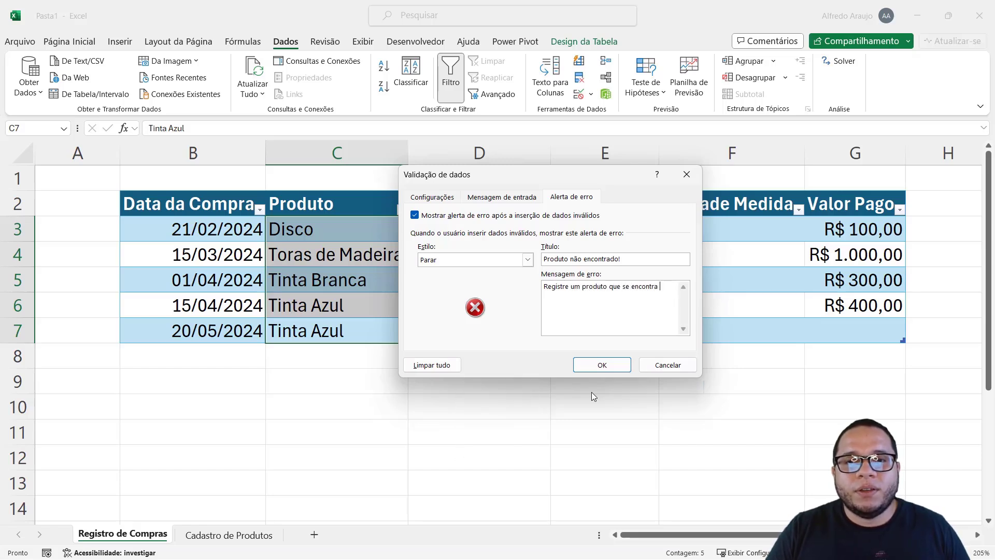
text(noc adast)
key(BackSpace)
key(BackSpace)
key(BackSpace)
key(BackSpace)
key(BackSpace)
key(BackSpace)
key(BackSpace)
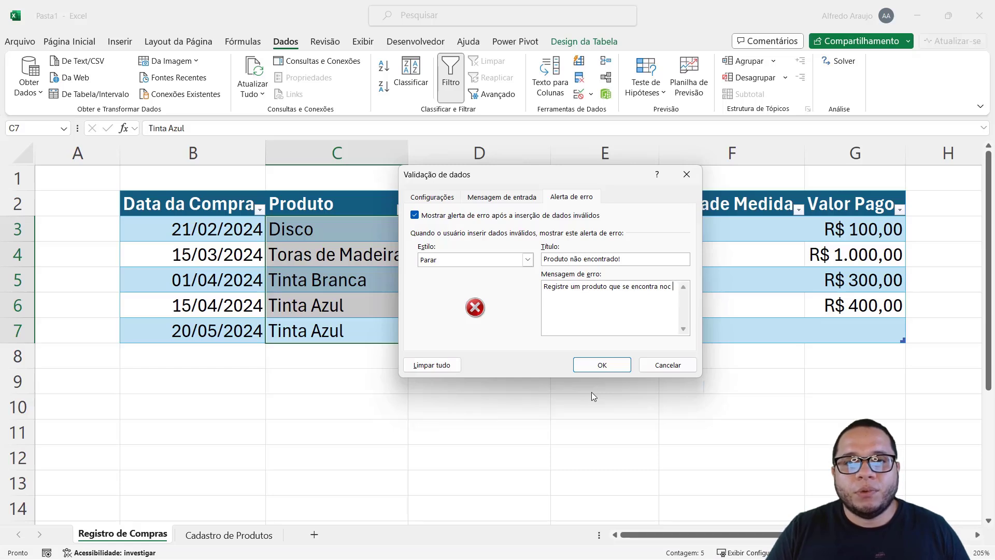
text(cada)
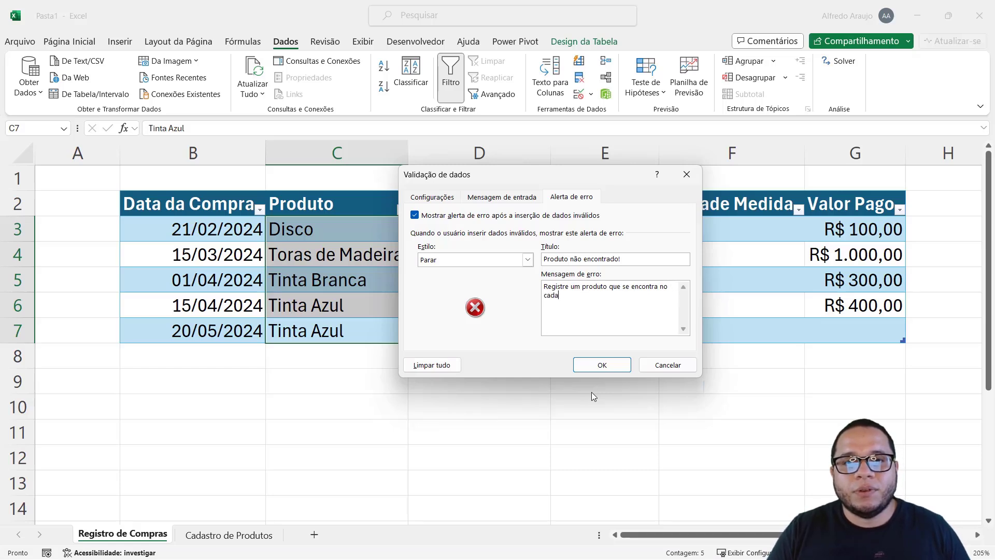
text(stro de produtos.)
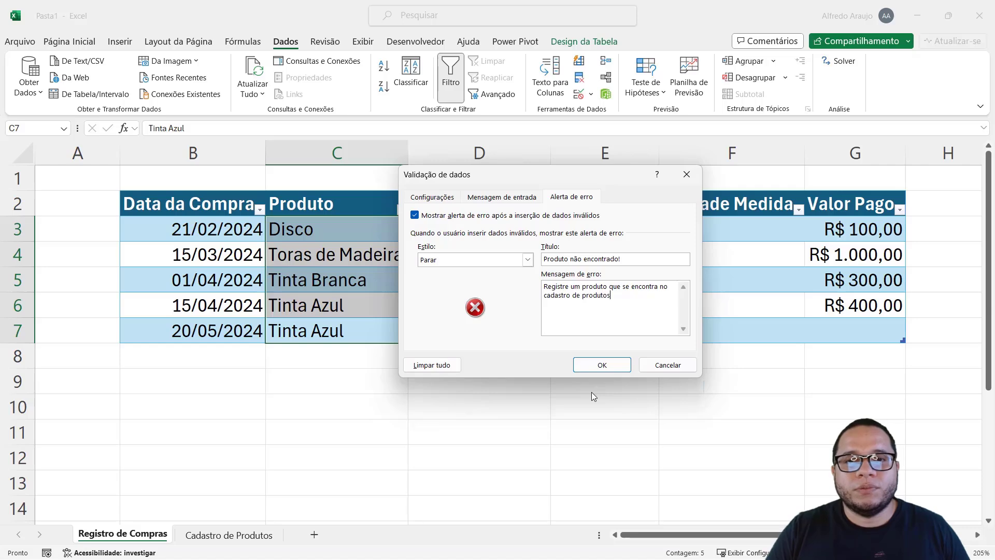
click(601, 365)
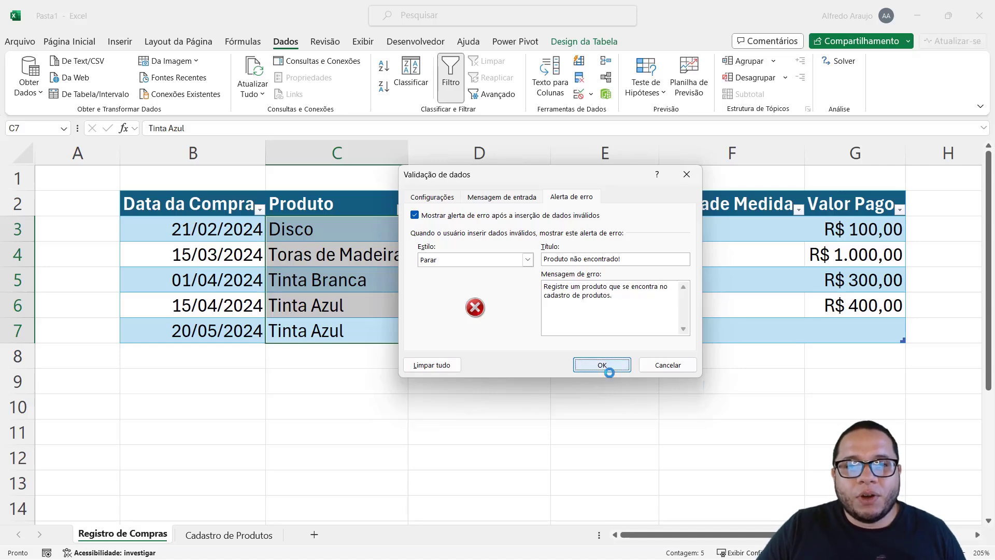
Test the validation by trying to enter the misspelled product "Tinta Azull" in C7, and cancel the entry.
click(373, 409)
double_click(356, 328)
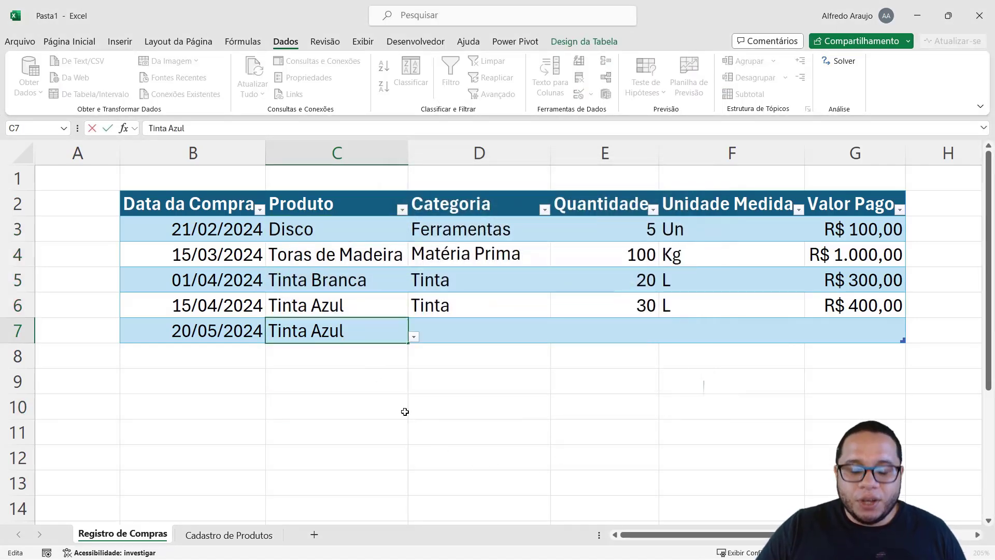
text(l)
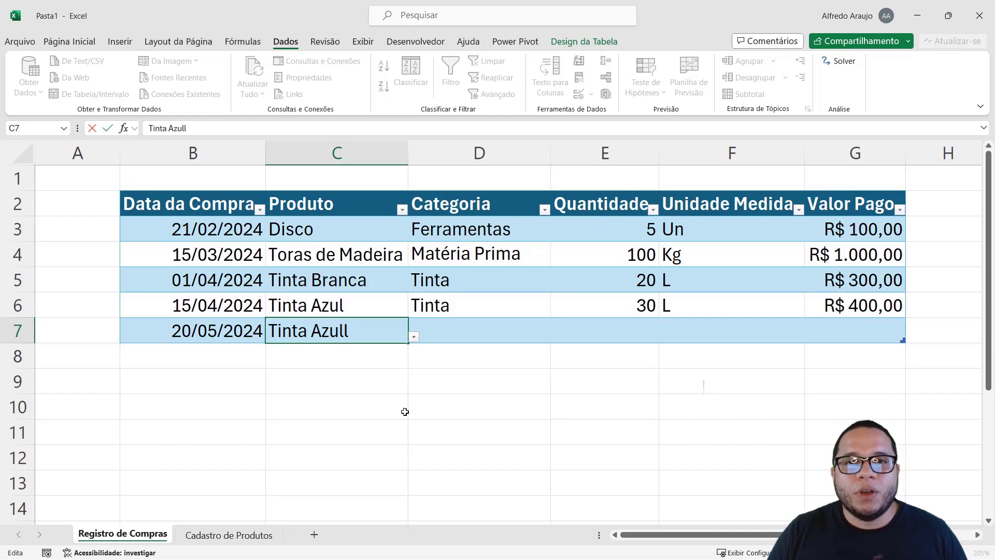
key(Return)
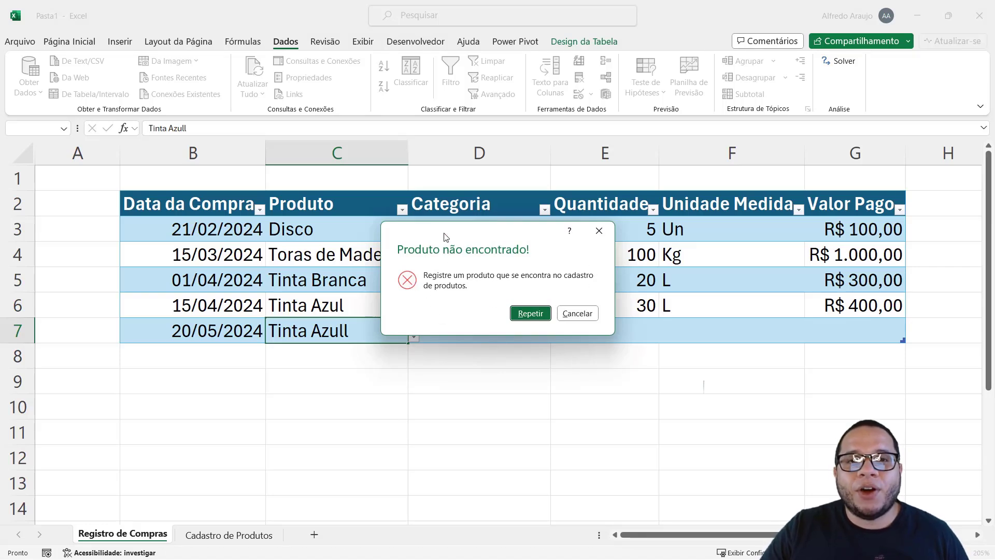
drag(445, 236, 507, 246)
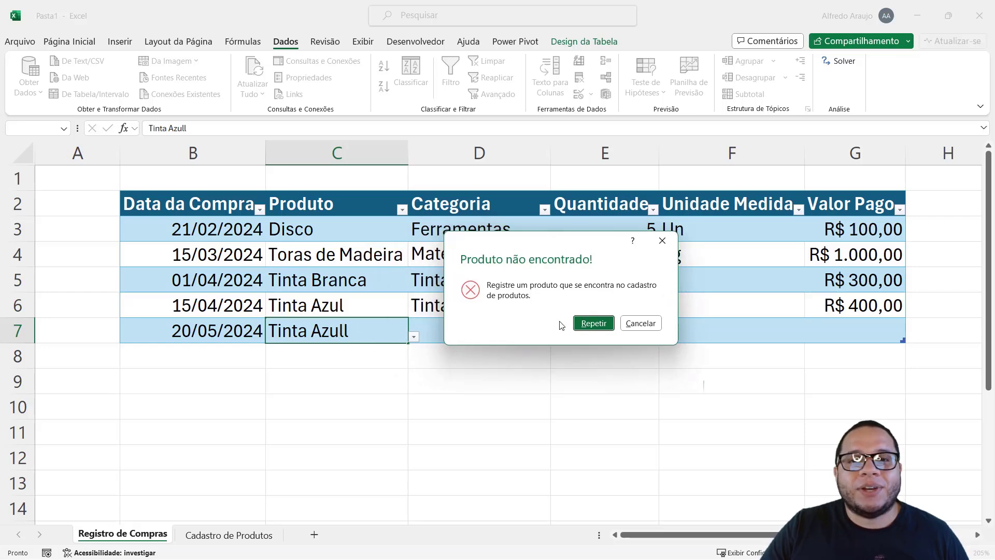
click(640, 323)
Check the product list on the Cadastro de Produtos sheet and try to enter "Verniz" in C7 of Registro de Compras.
click(222, 535)
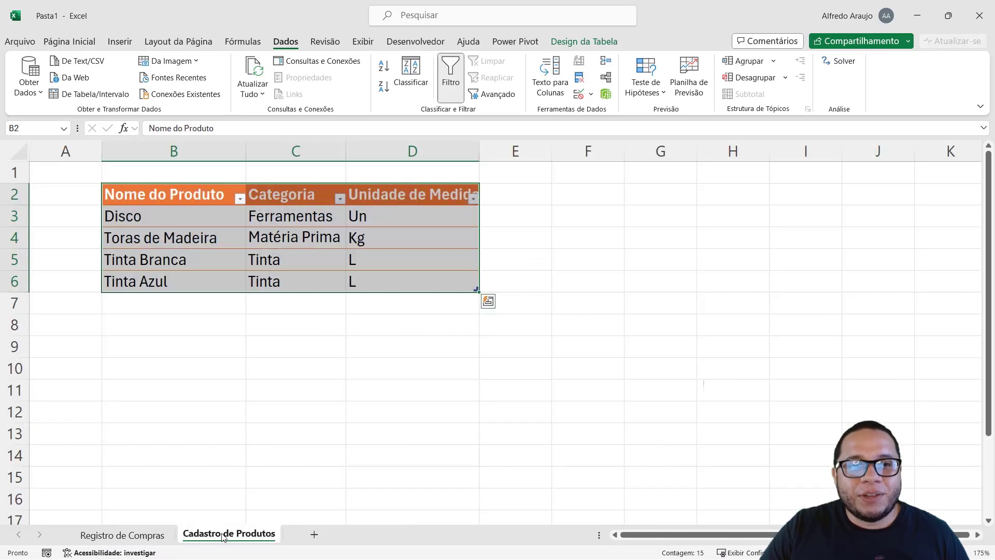
click(178, 281)
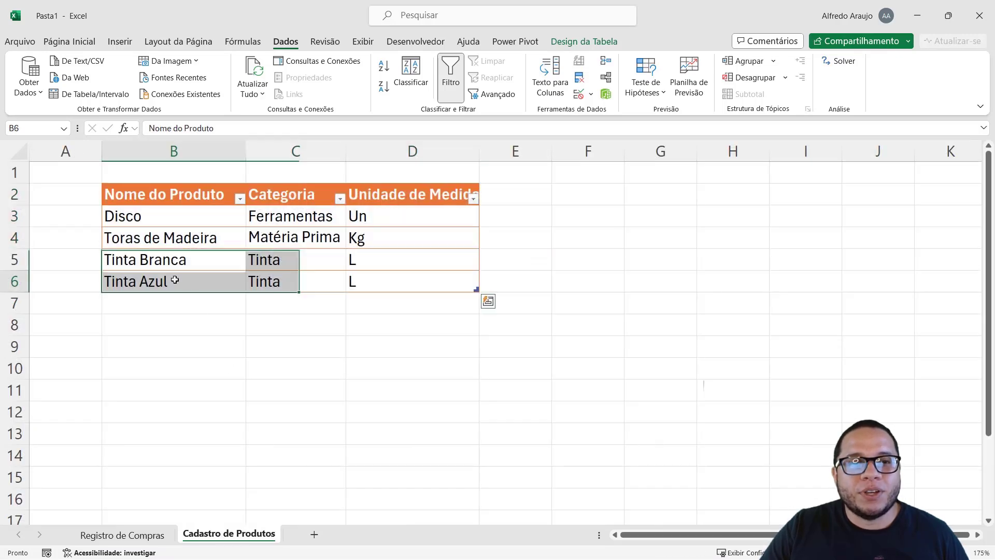
click(172, 535)
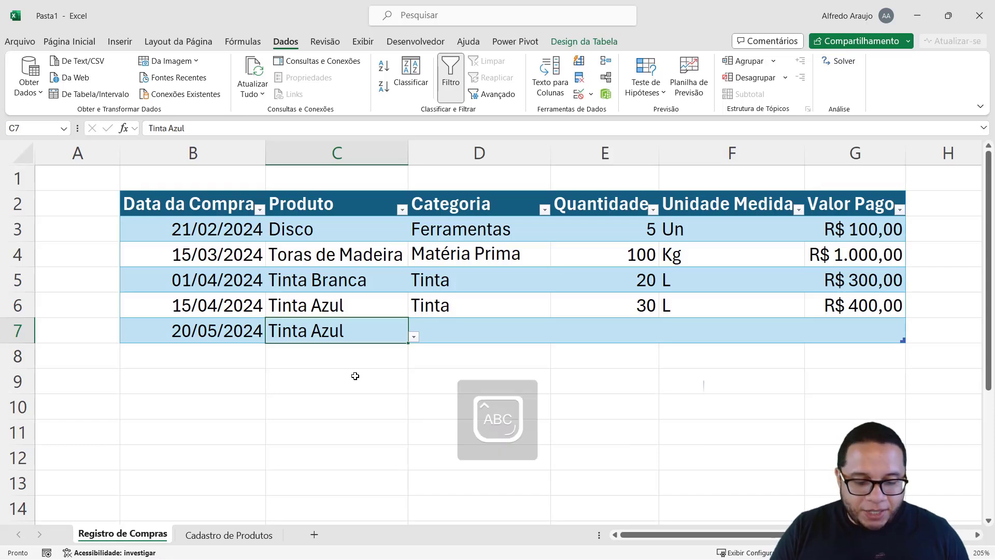
text(Verniz)
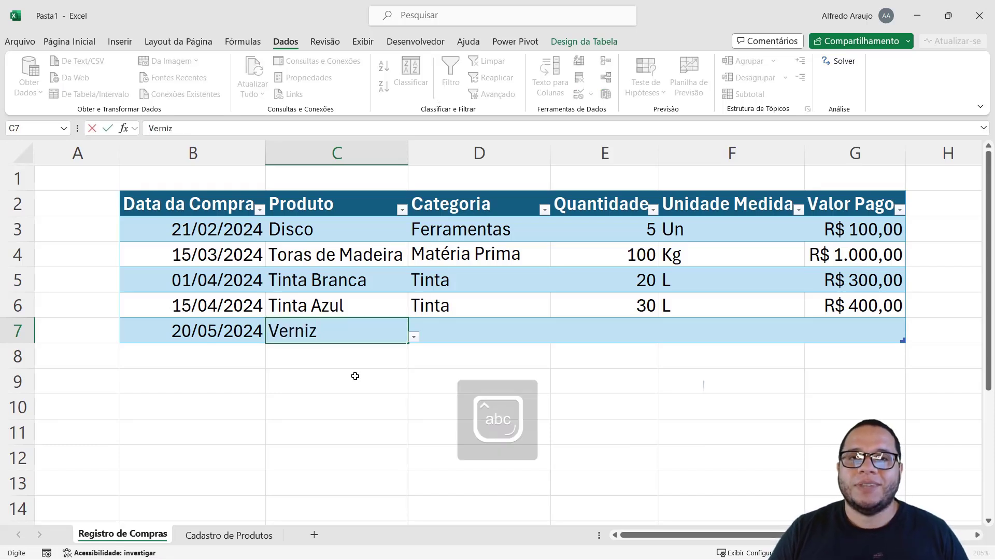
key(Return)
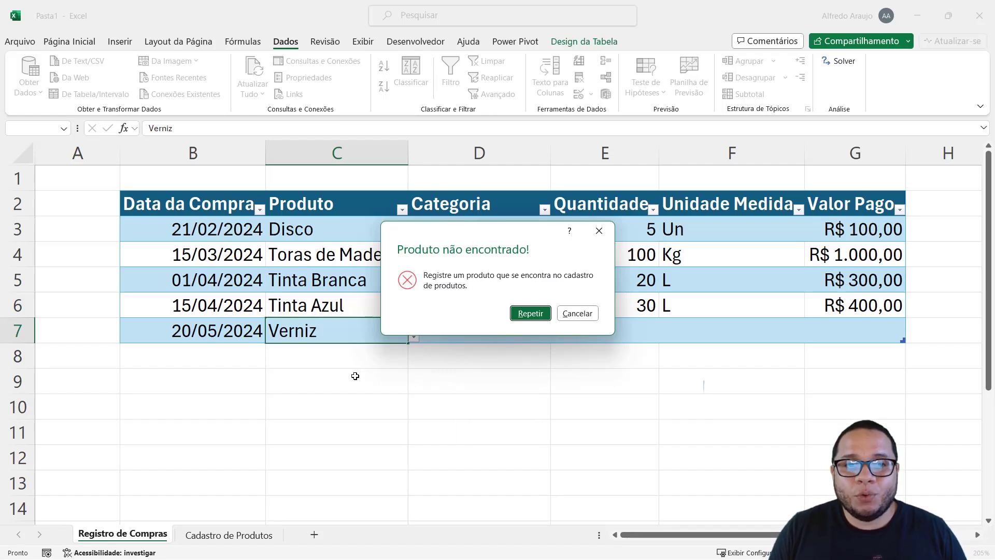
key(Escape)
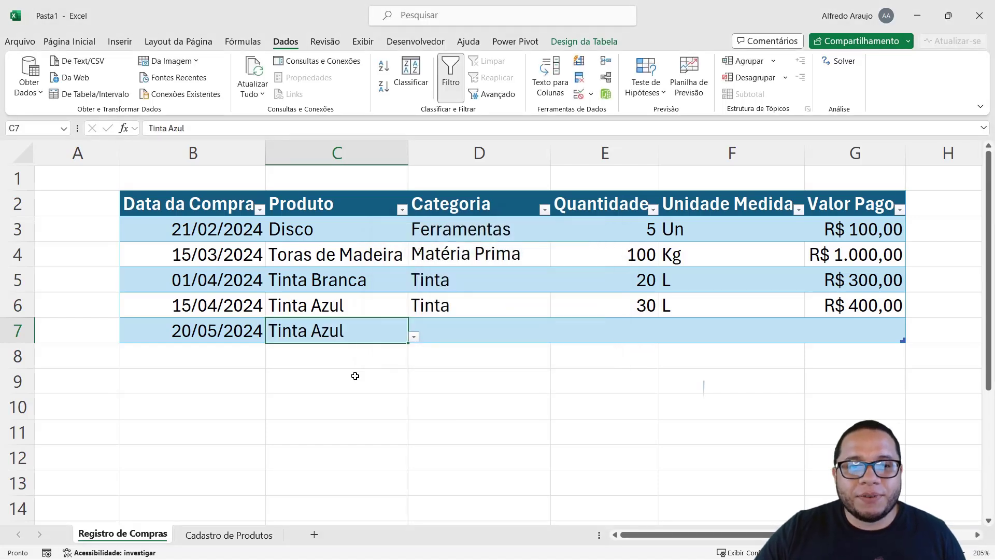
Add a product "Verniz" with category "Verniz" in row 7 of the Cadastro de Produtos table.
click(229, 535)
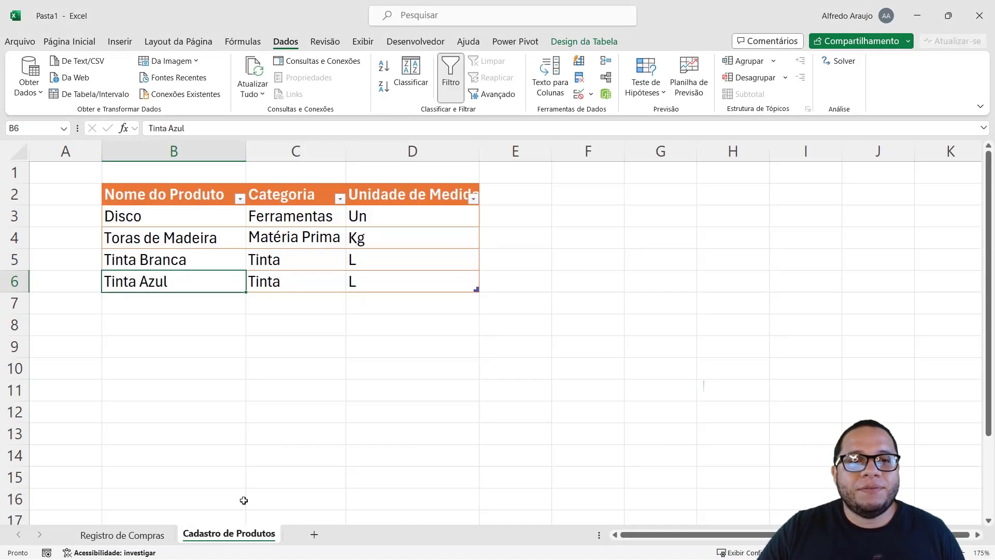
click(228, 308)
text(Verniz)
key(Tab)
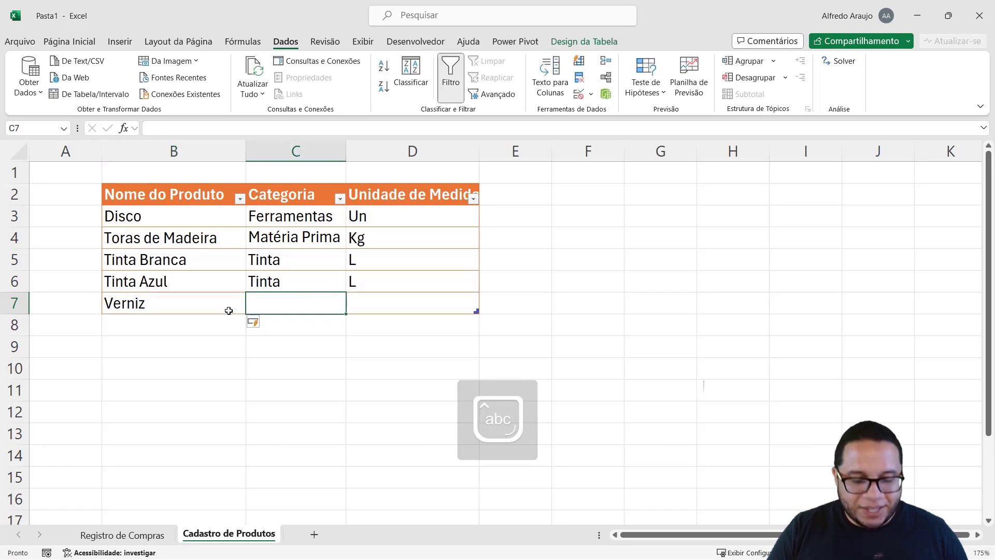
text(Verniz)
Extend the product name in B7 to "Verniz Natural marca x" and fit column B to its content.
click(229, 310)
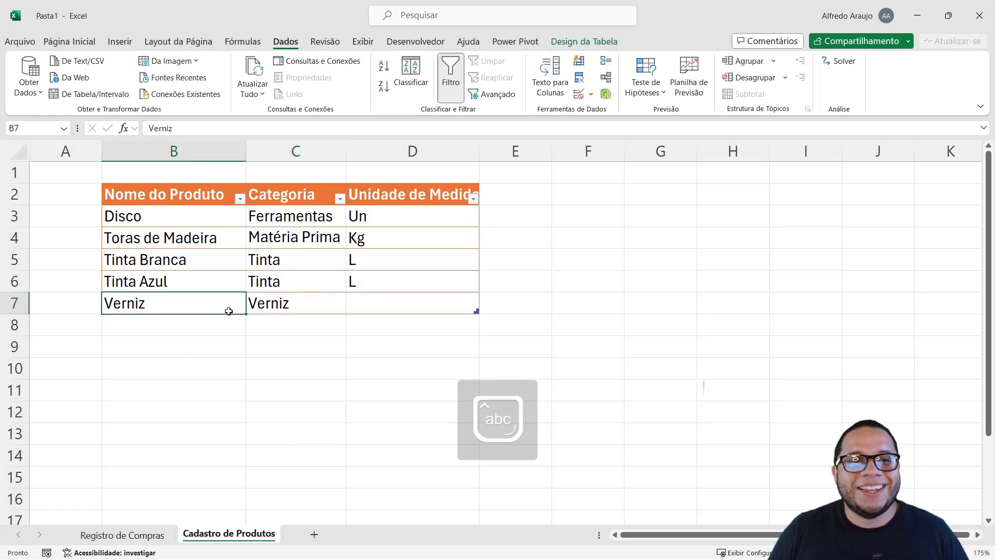
double_click(229, 311)
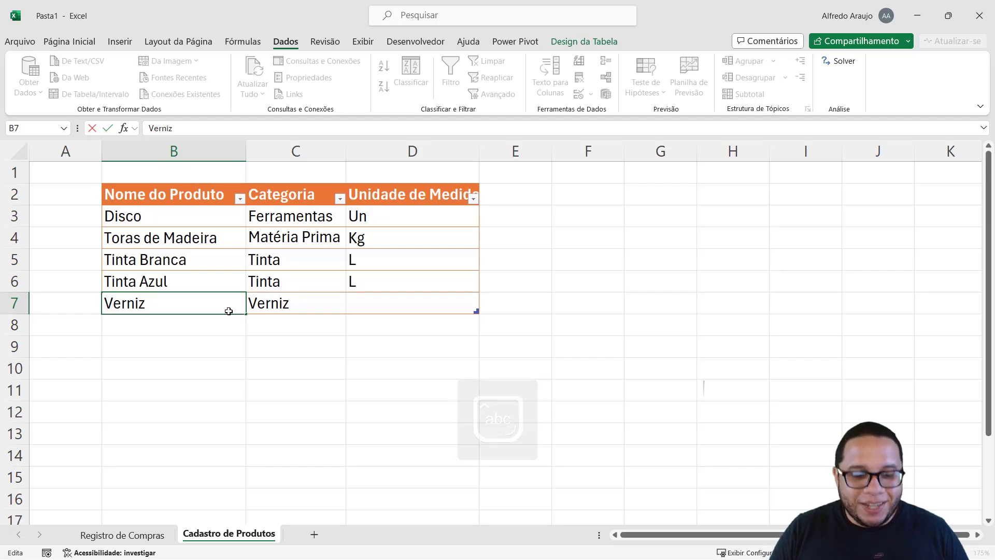
text(Nartur)
key(BackSpace)
key(BackSpace)
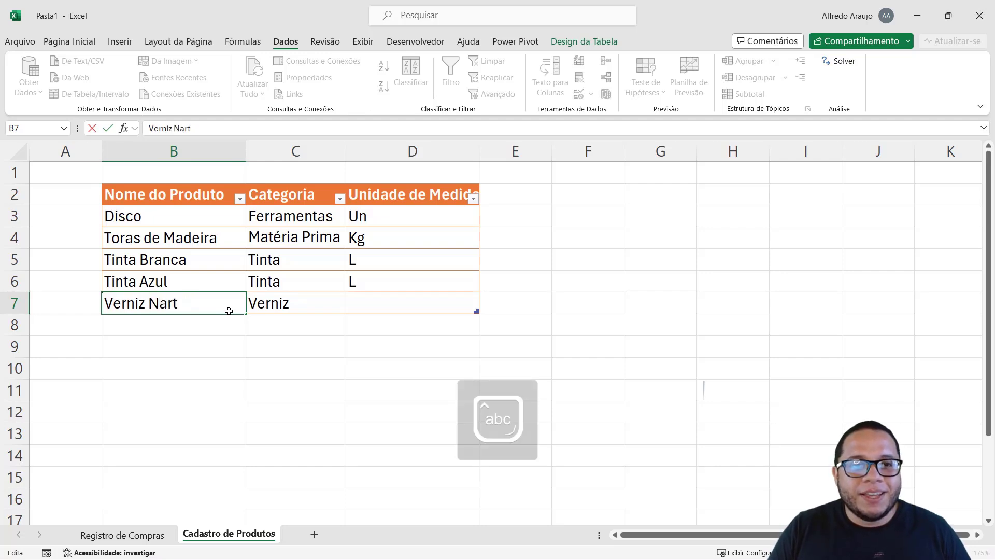
text(tural)
key(Tab)
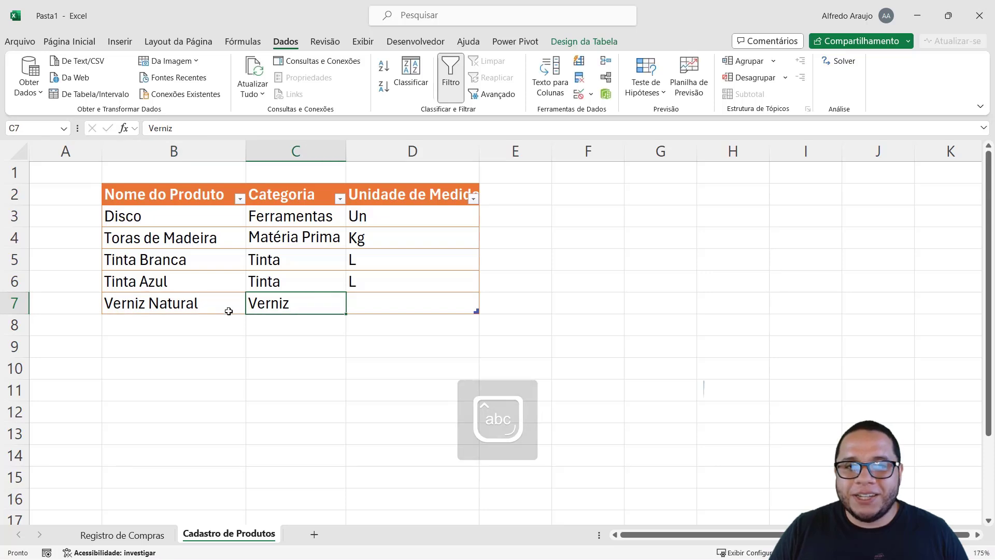
double_click(228, 311)
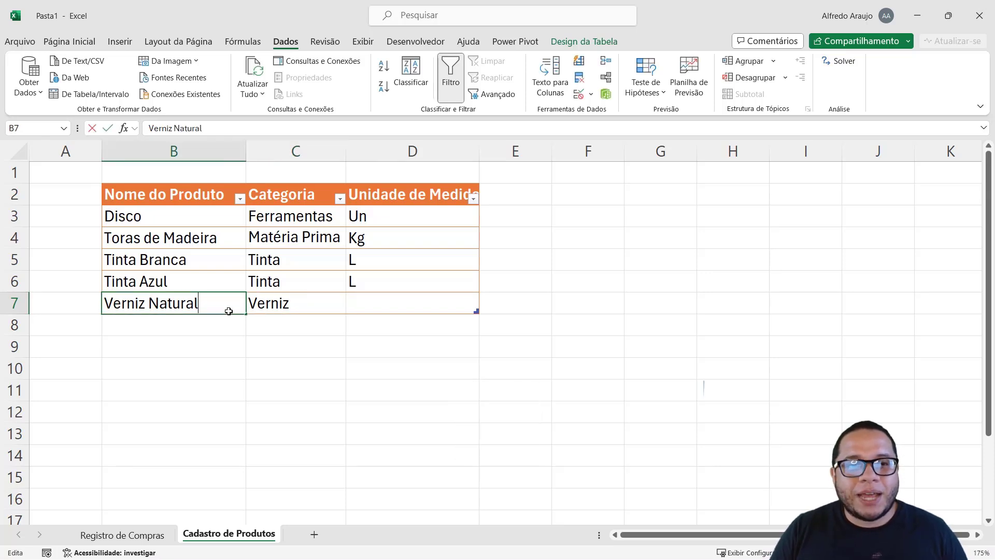
text(marca)
key(Return)
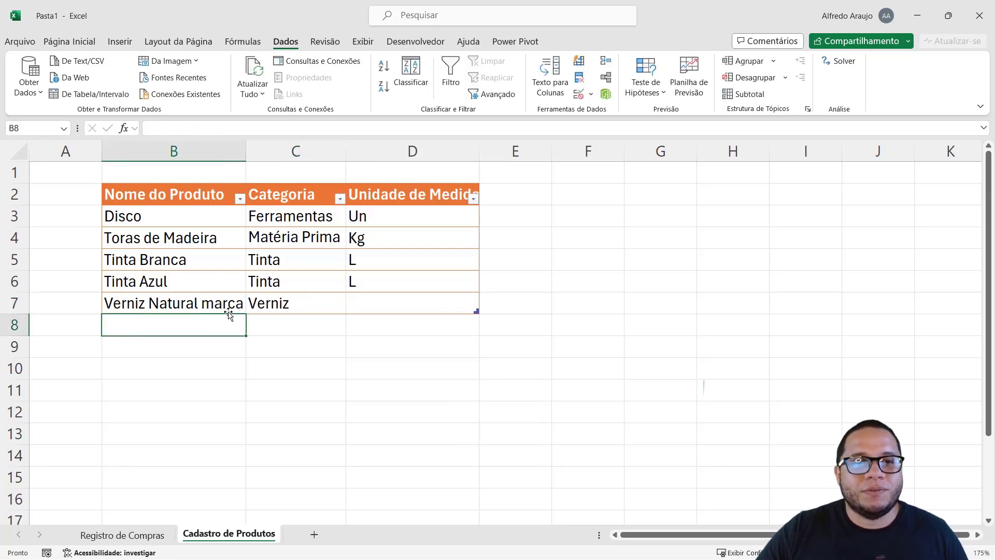
double_click(246, 151)
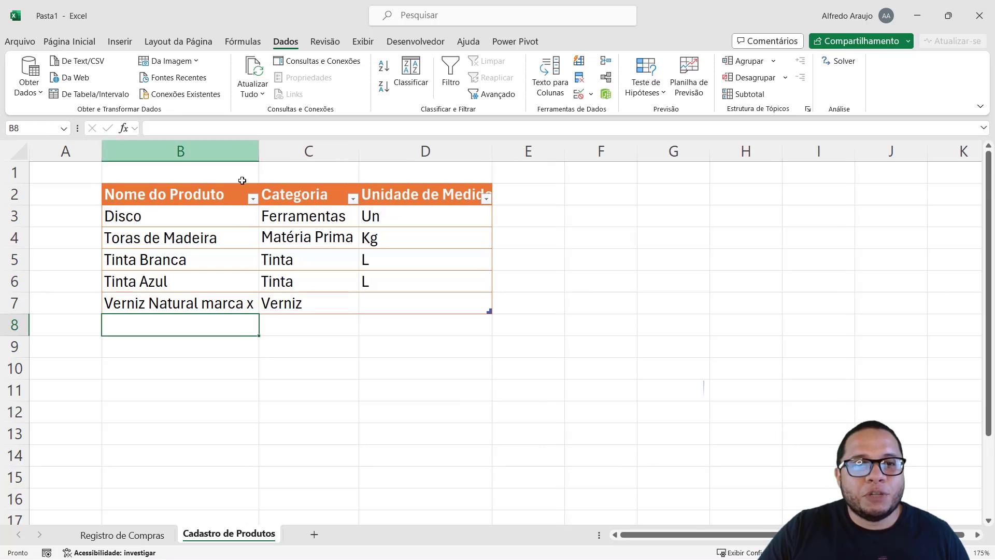
Capitalize the product name in B7 as "Verniz Natural Marca X" and widen column B further.
double_click(217, 303)
key(Caps_Lock)
key(BackSpace)
text(M)
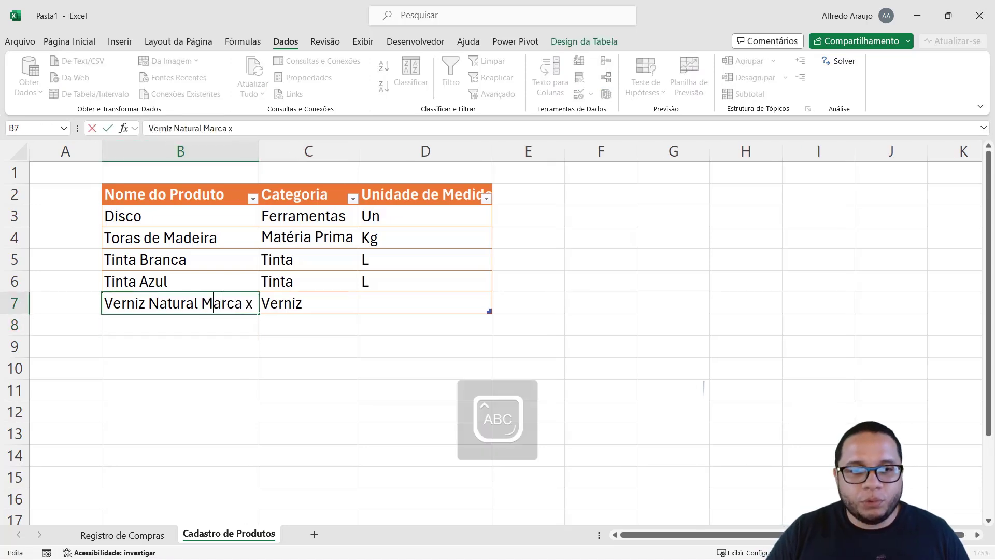
double_click(253, 301)
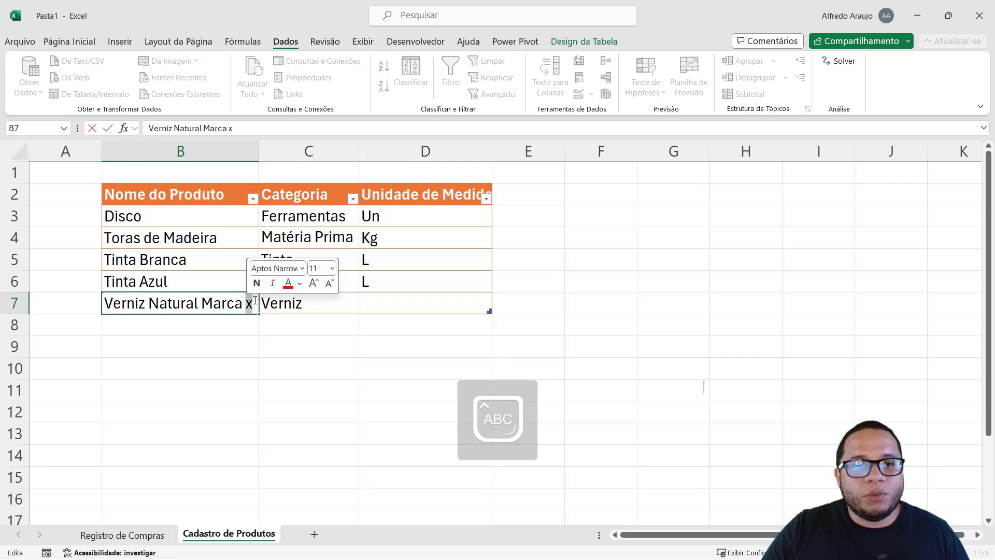
text(X)
key(Return)
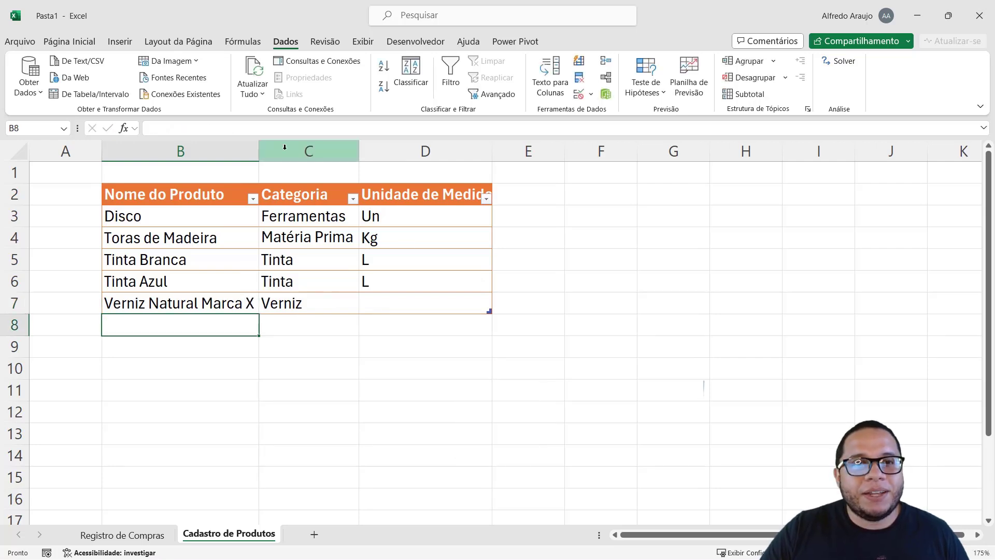
drag(261, 147, 291, 151)
Set the unit of measure for the new varnish product to "ML" and return to the Registro de Compras sheet.
click(426, 306)
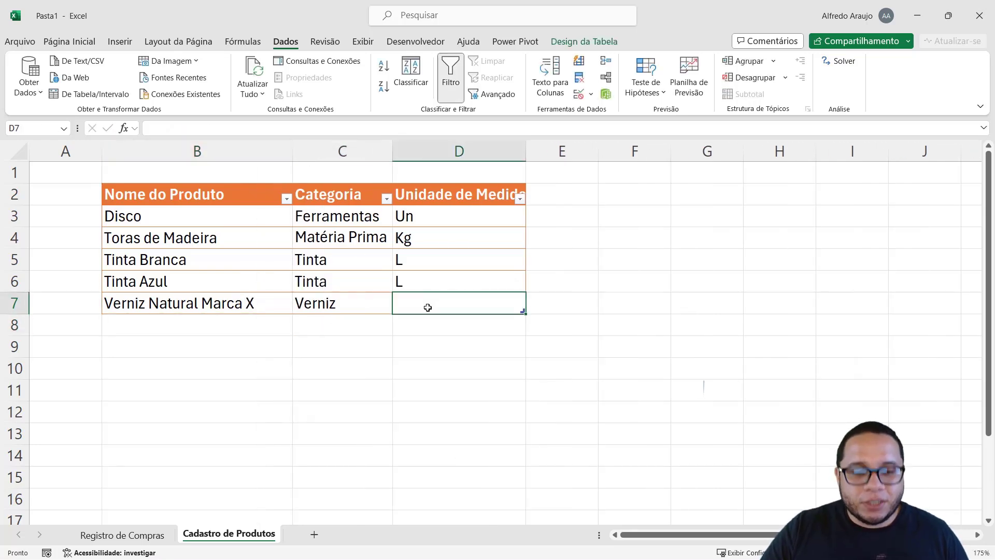
text(ML)
key(Return)
key(Caps_Lock)
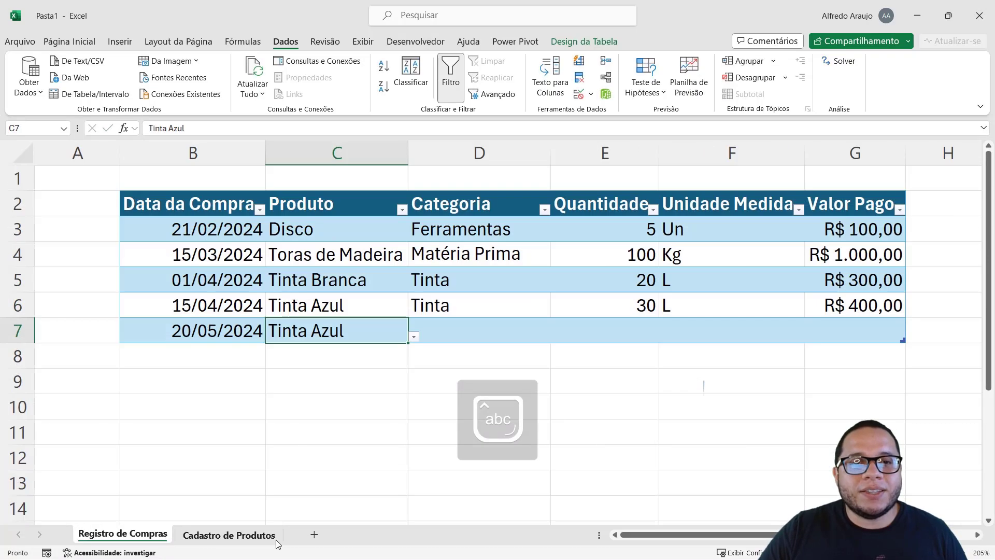
Replace the product in C7 of Registro de Compras with "Verniz Natural Marca X" from its list and widen column C to fit.
click(150, 534)
key(Delete)
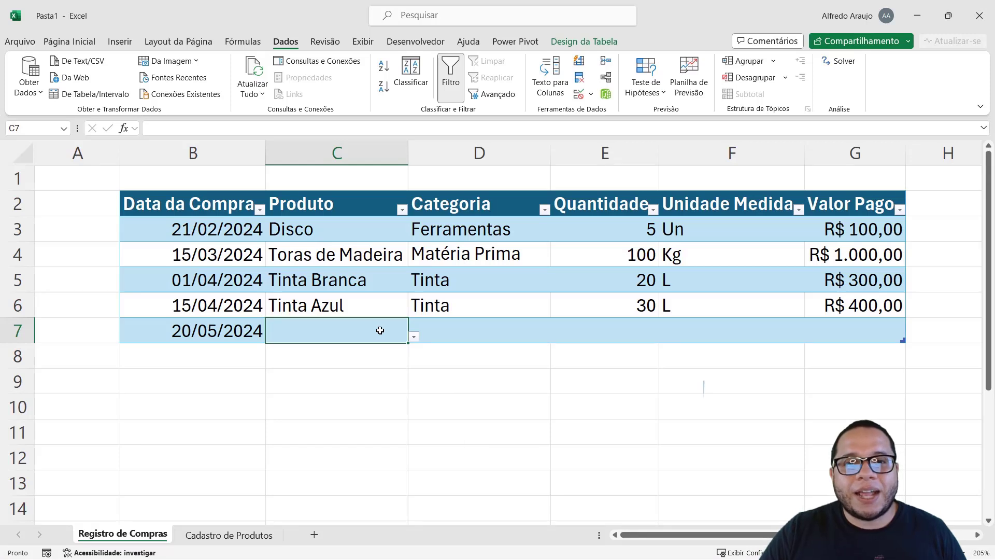
click(413, 337)
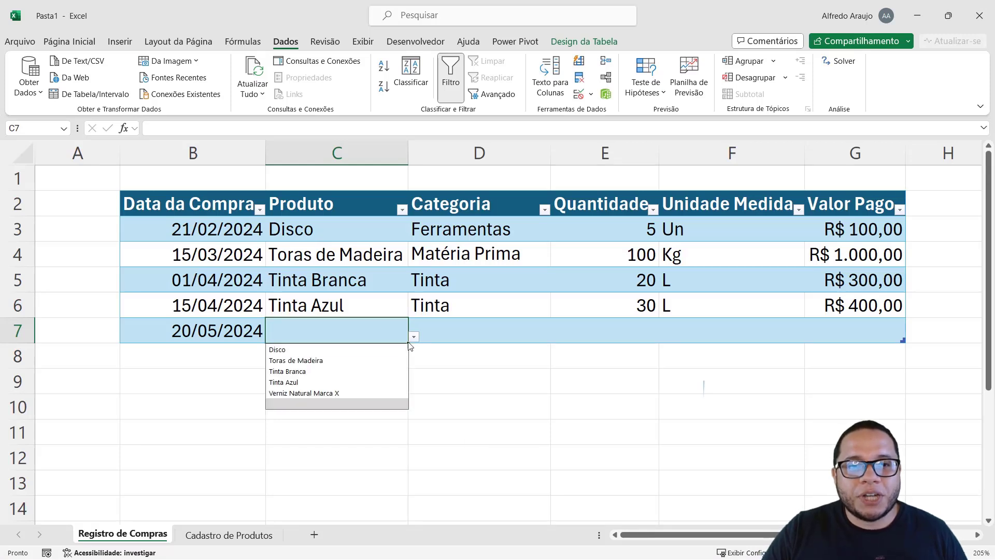
click(338, 393)
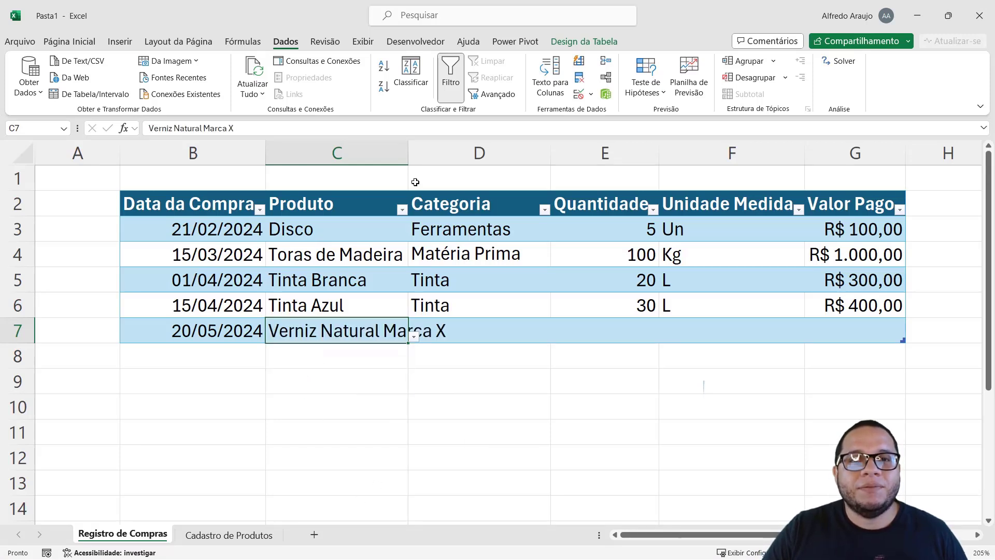
drag(408, 147, 474, 166)
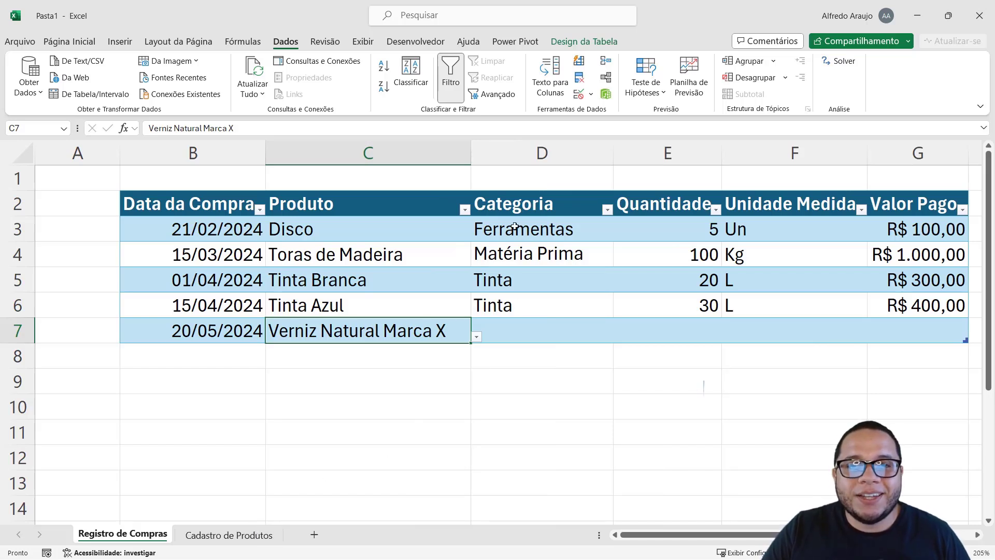
Compare the category and unit-of-measure columns of the Cadastro de Produtos table with those in the Registro de Compras table.
click(210, 538)
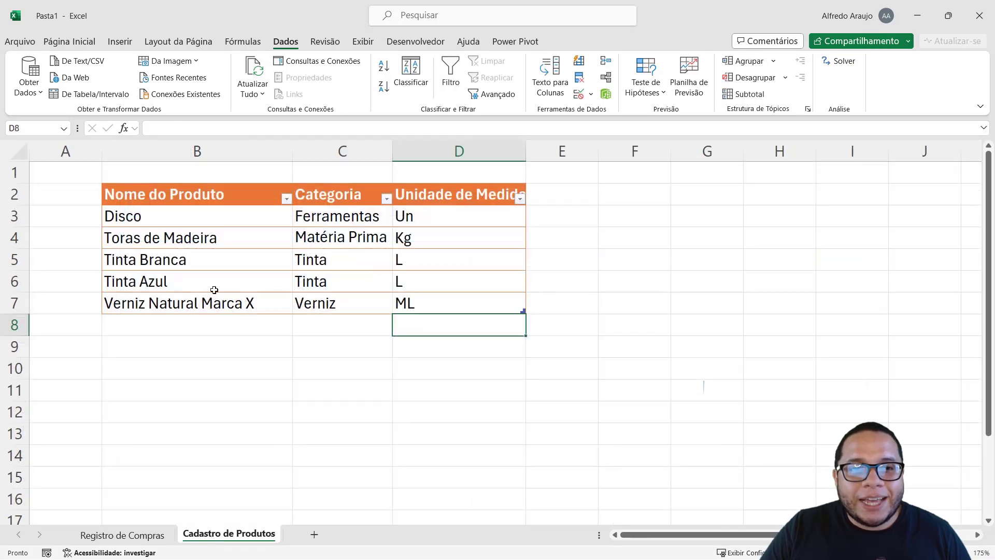
click(190, 301)
drag(330, 191, 328, 299)
drag(456, 194, 450, 302)
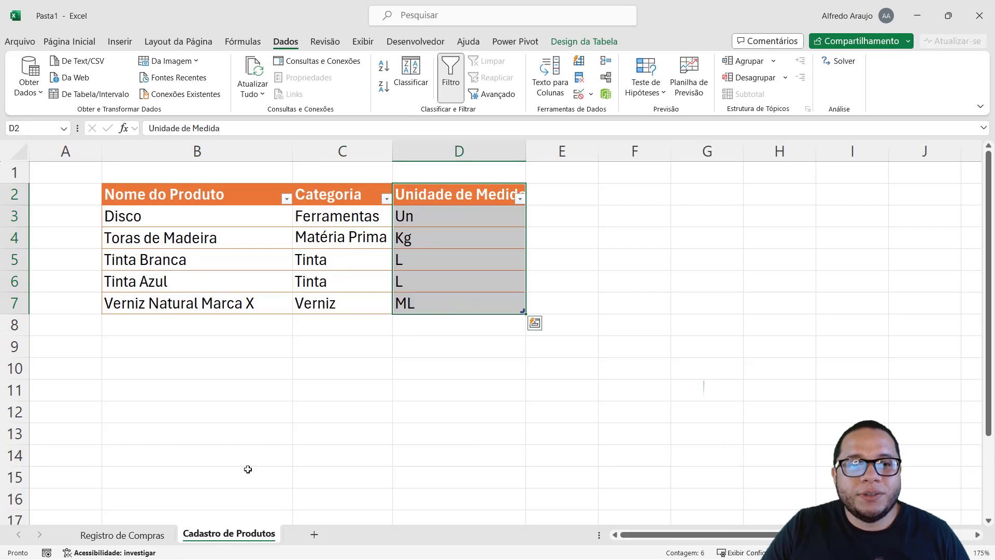
click(122, 534)
drag(516, 210, 508, 361)
drag(781, 207, 793, 349)
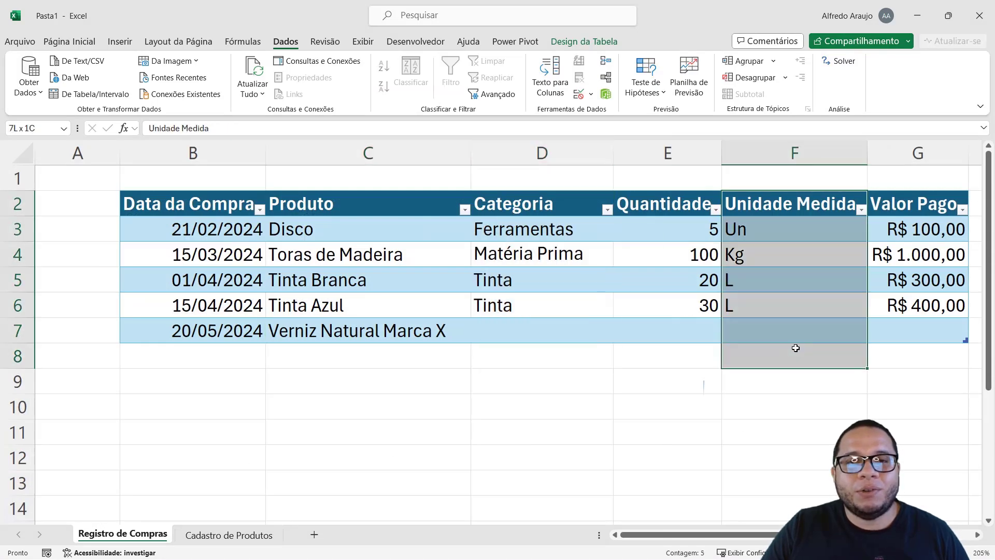
ctrl+scroll(619, 383, down, 1)
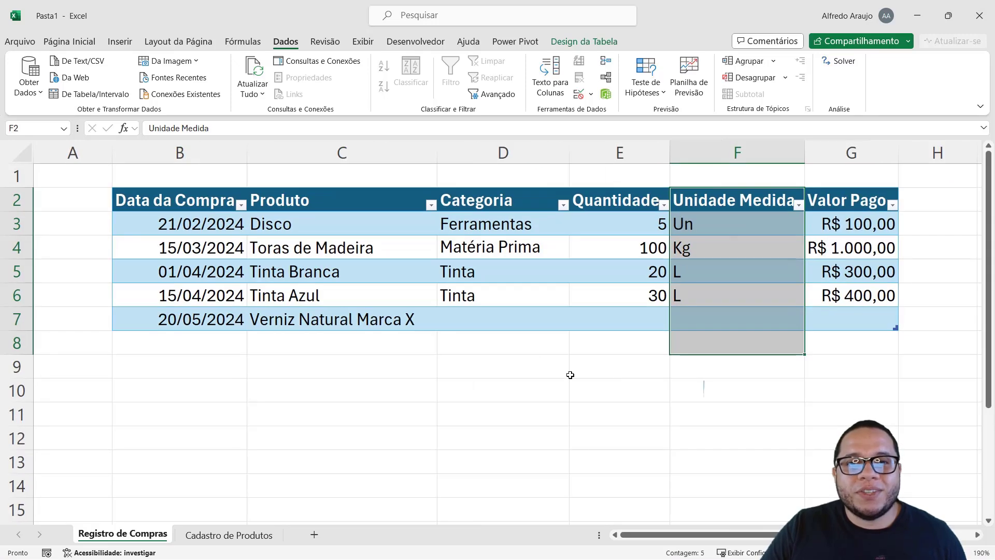
Clear the Categoria entries in D3:D7 and the Unidade Medida entries in F3:F7 of the purchase table.
drag(516, 224, 508, 326)
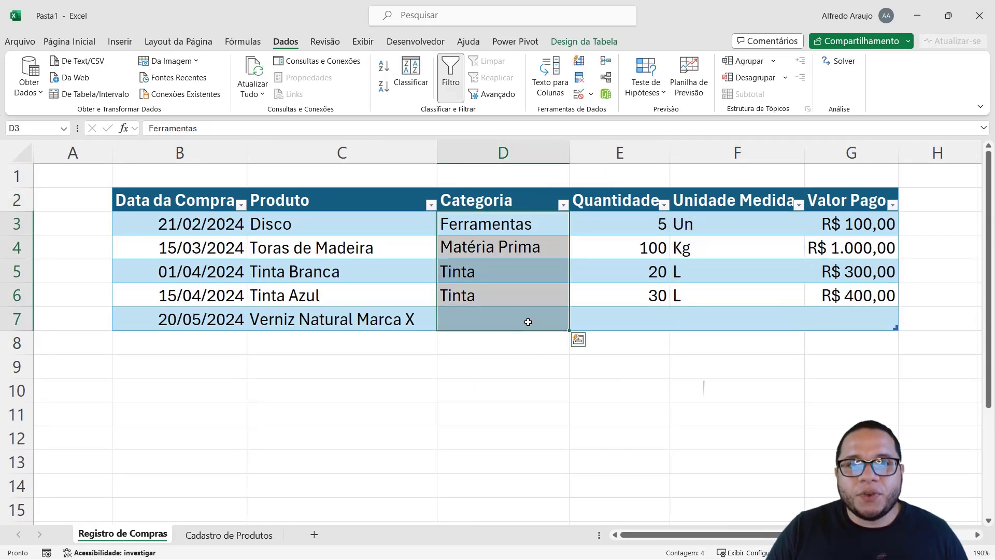
key(Delete)
drag(734, 229, 723, 313)
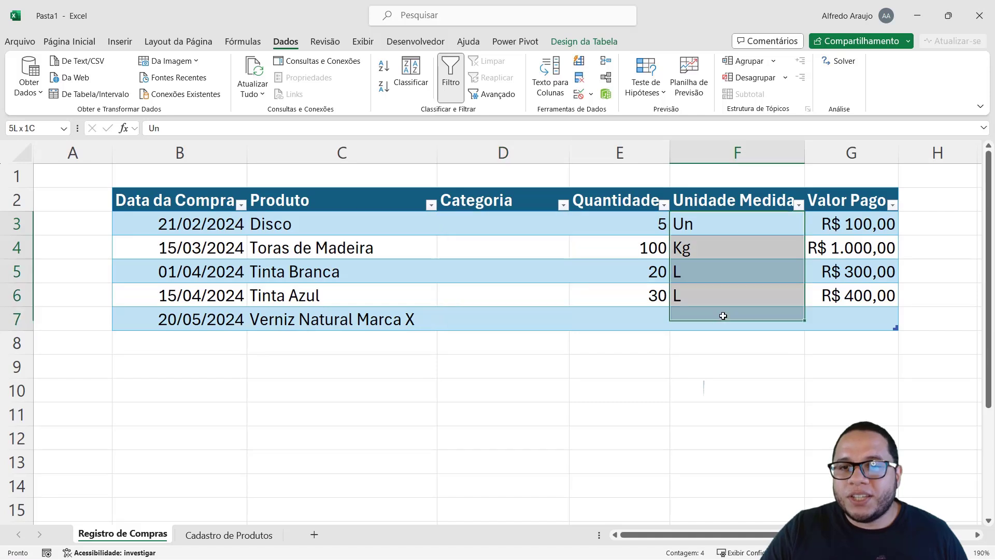
key(Delete)
click(536, 223)
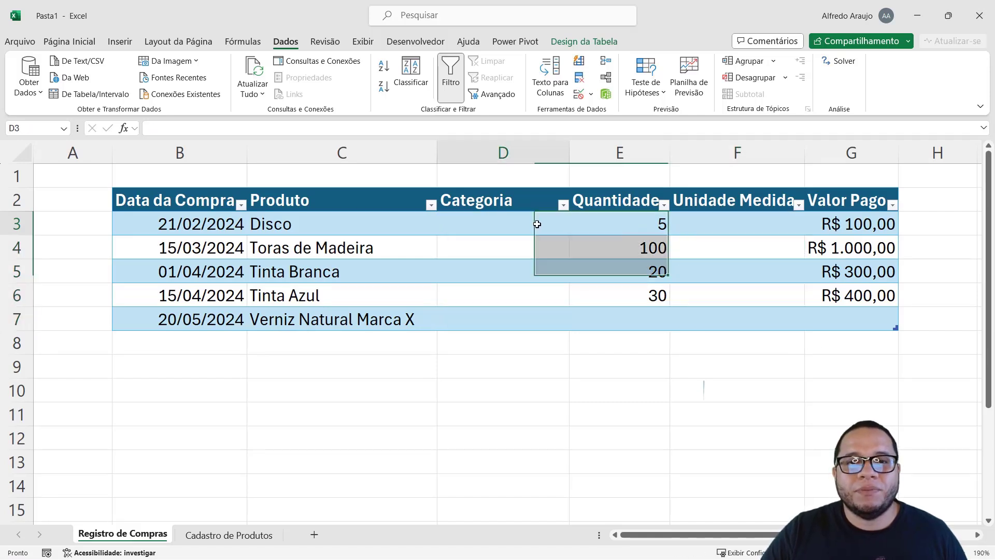
text(=PROCV()
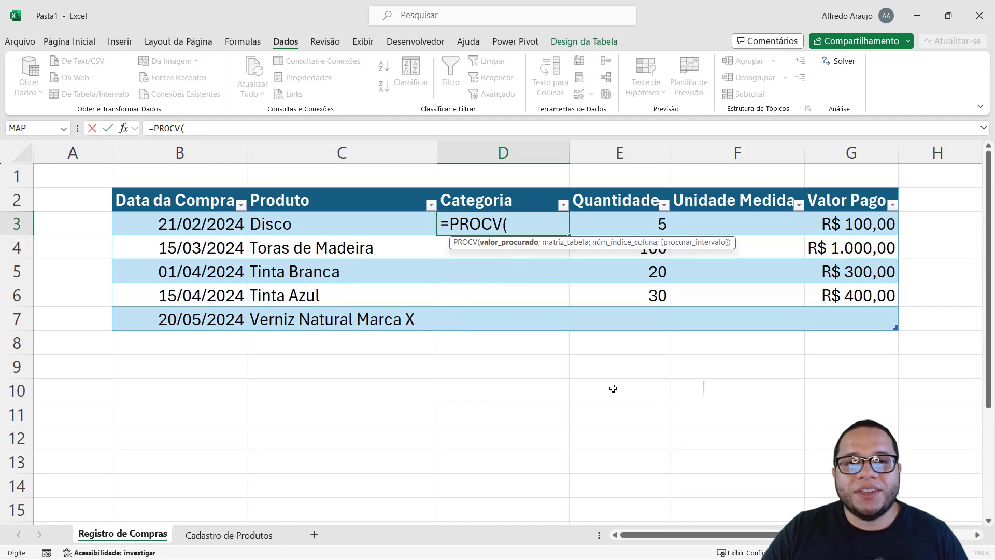
key(Escape)
Examine how the purchase table's product, category and unit columns correspond to the first product's row in Cadastro de Produtos.
click(306, 223)
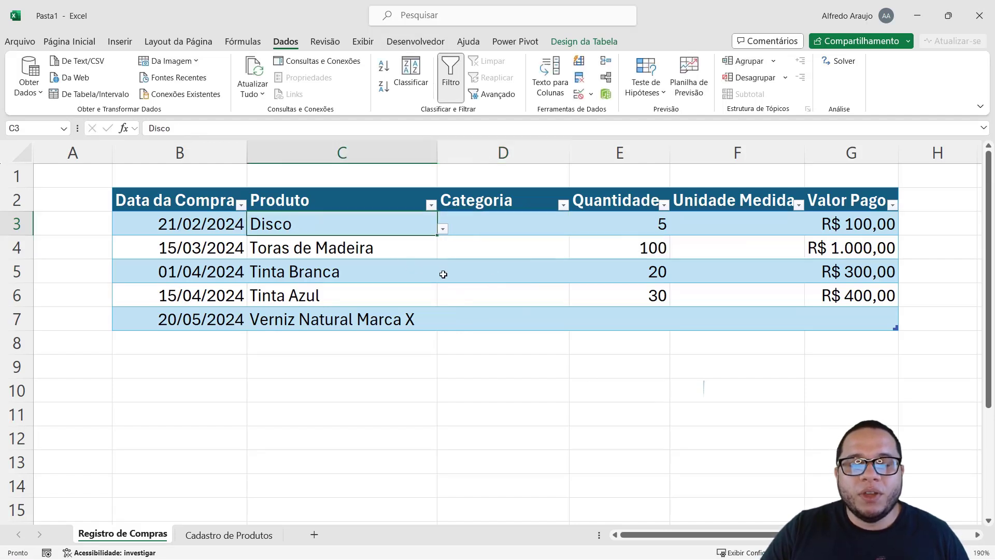
drag(478, 206, 469, 311)
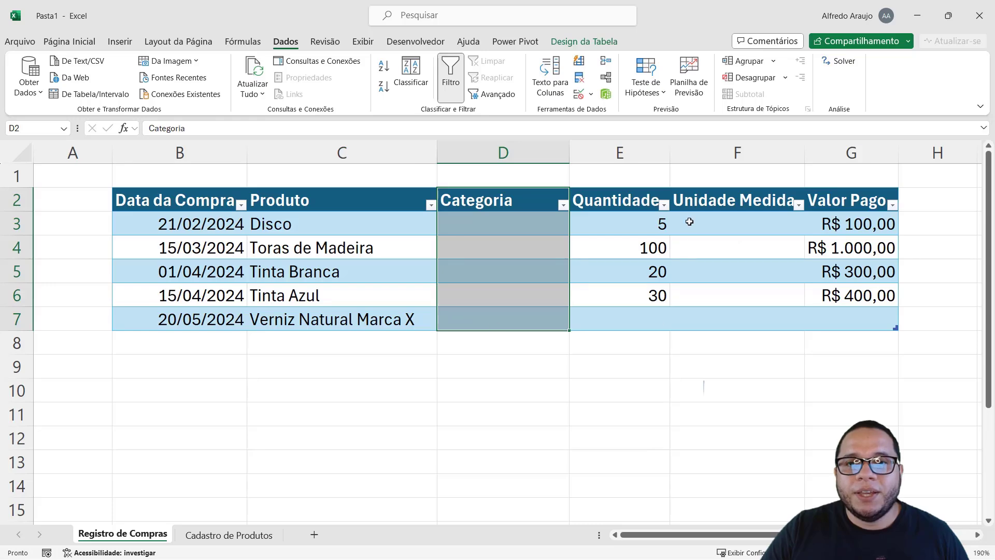
drag(699, 202, 690, 338)
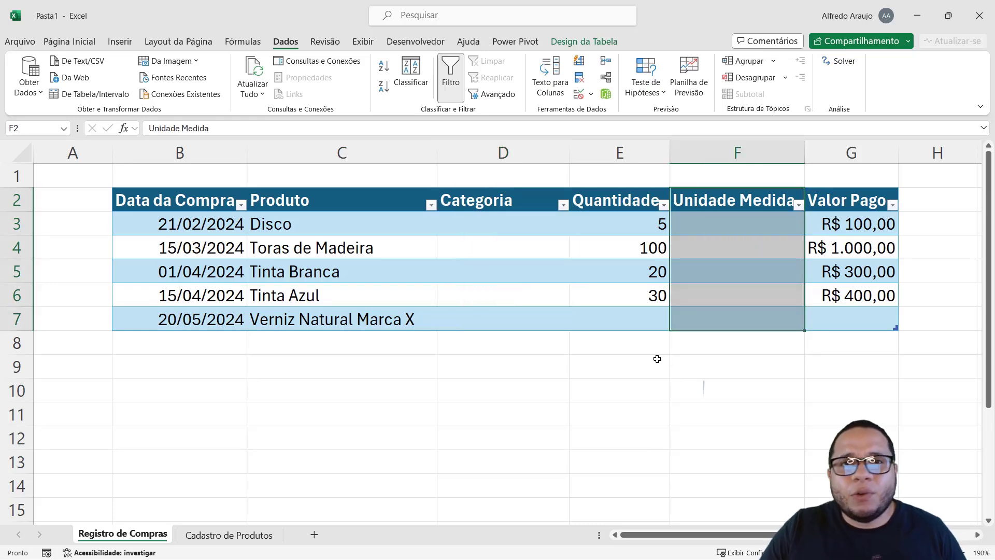
click(262, 535)
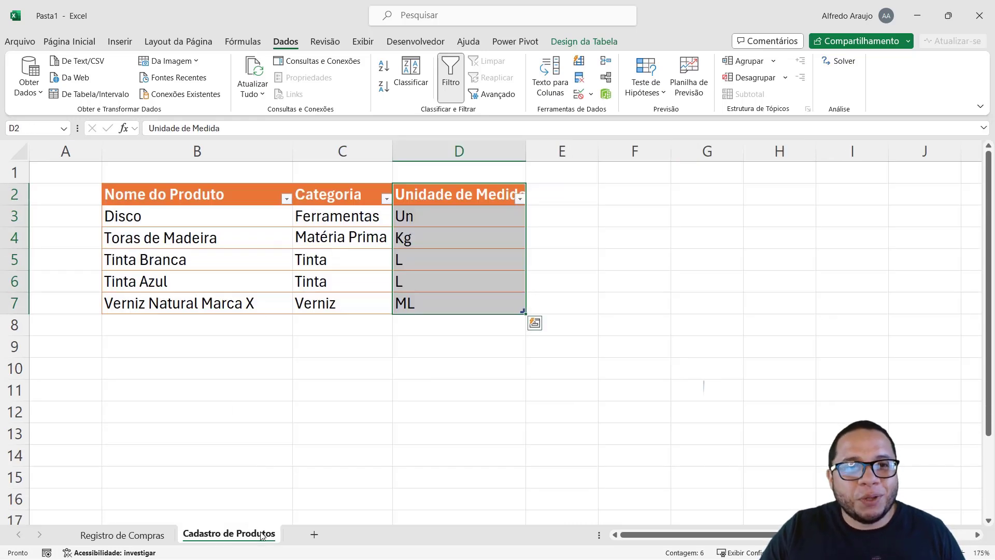
click(136, 212)
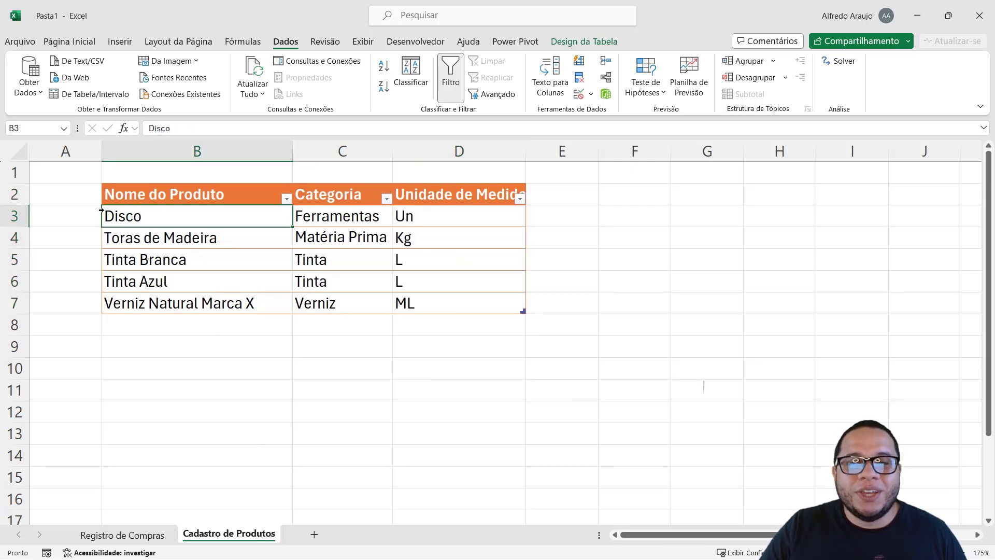
click(326, 216)
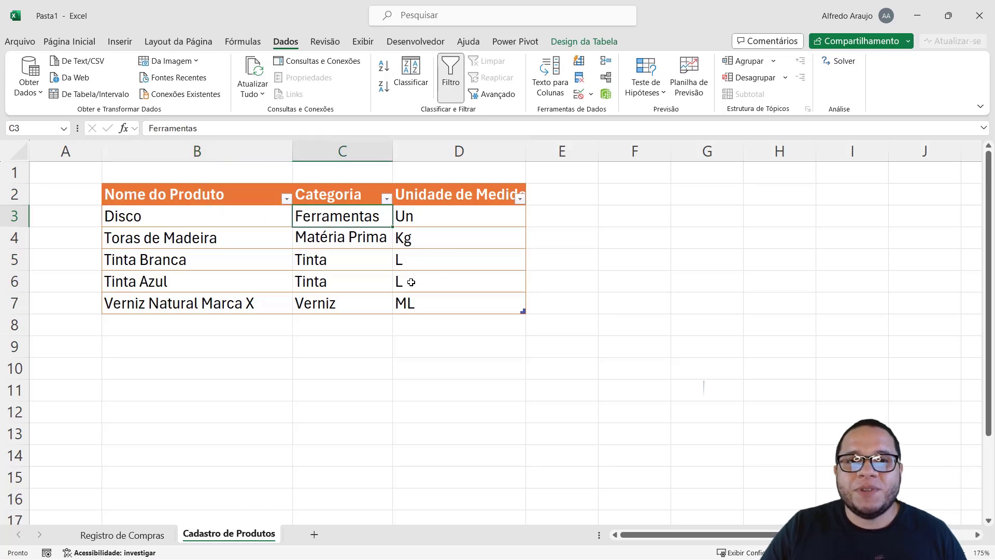
click(444, 217)
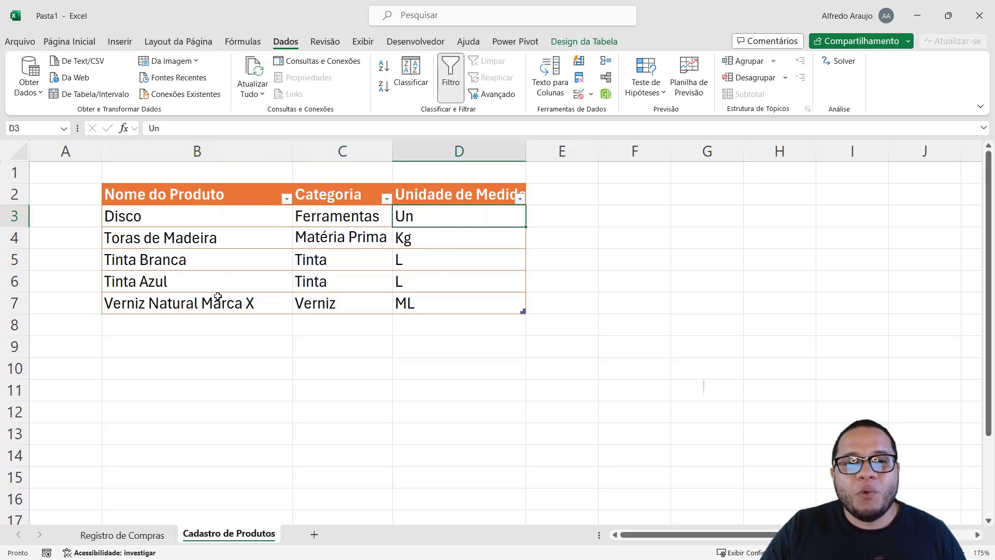
Begin a PROCV formula in D3 of Registro de Compras using the row's Produto as the lookup value.
click(162, 536)
click(500, 234)
text(=p)
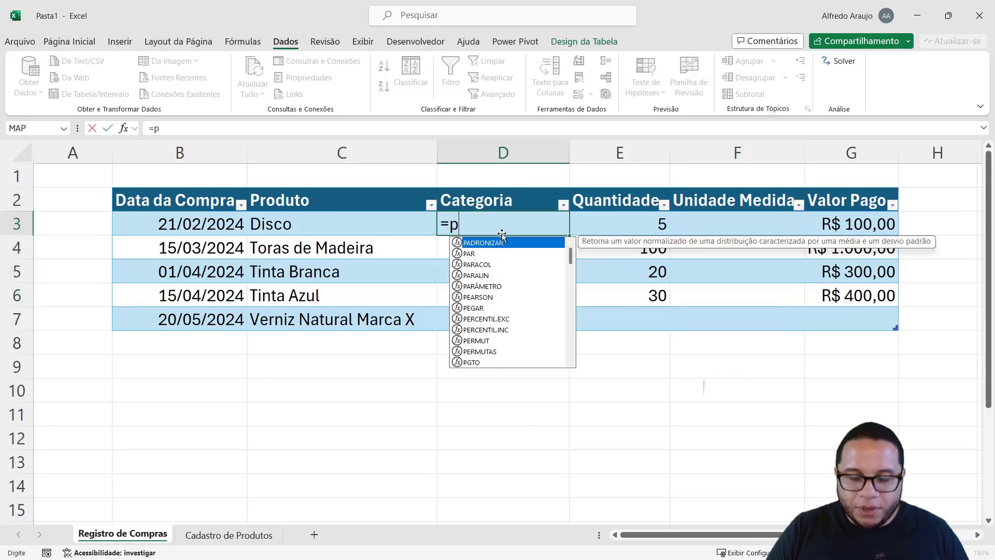
text(rocv)
key(Tab)
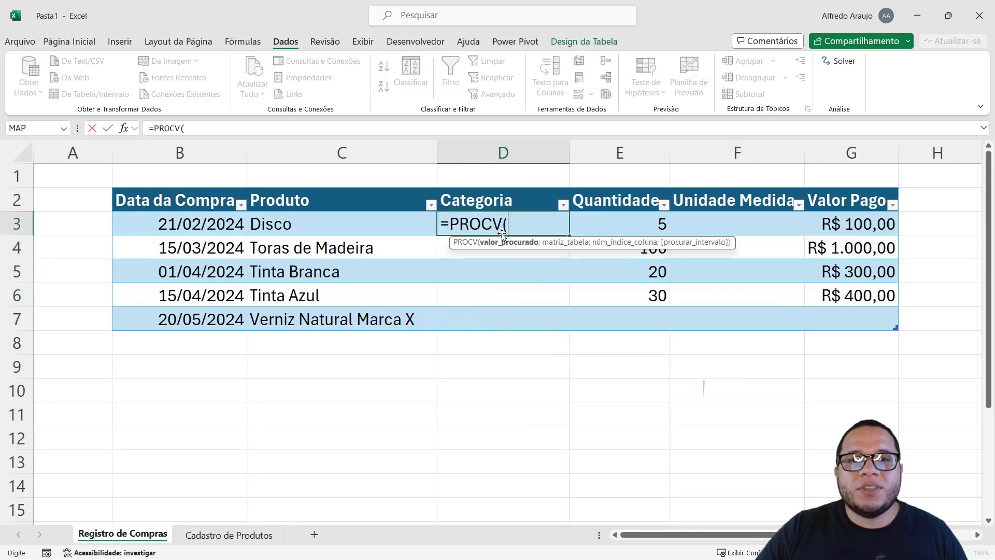
click(380, 221)
text(;)
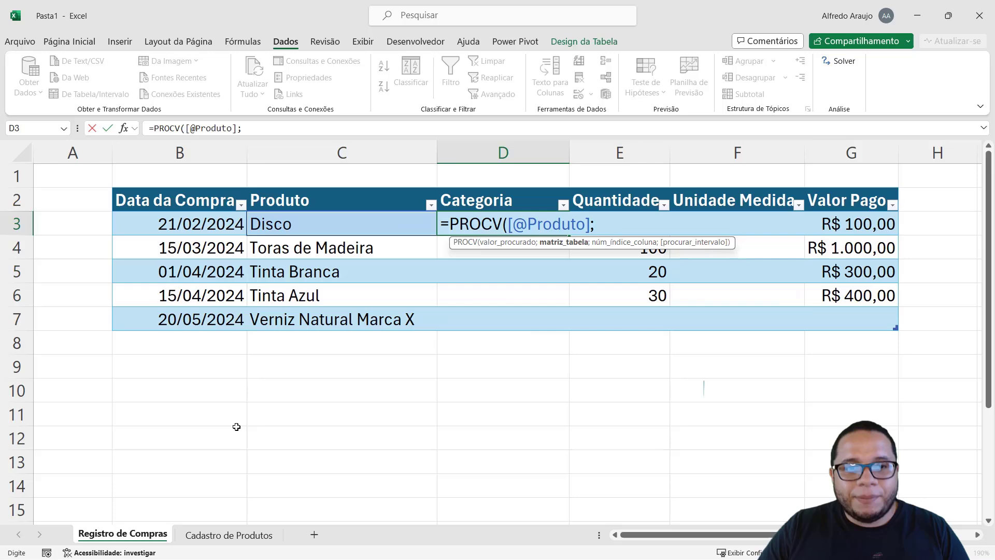
Complete the Categoria formula with columns B:D of Cadastro de Produtos as the table, column index 2 and match type 0.
click(227, 531)
drag(197, 151, 438, 185)
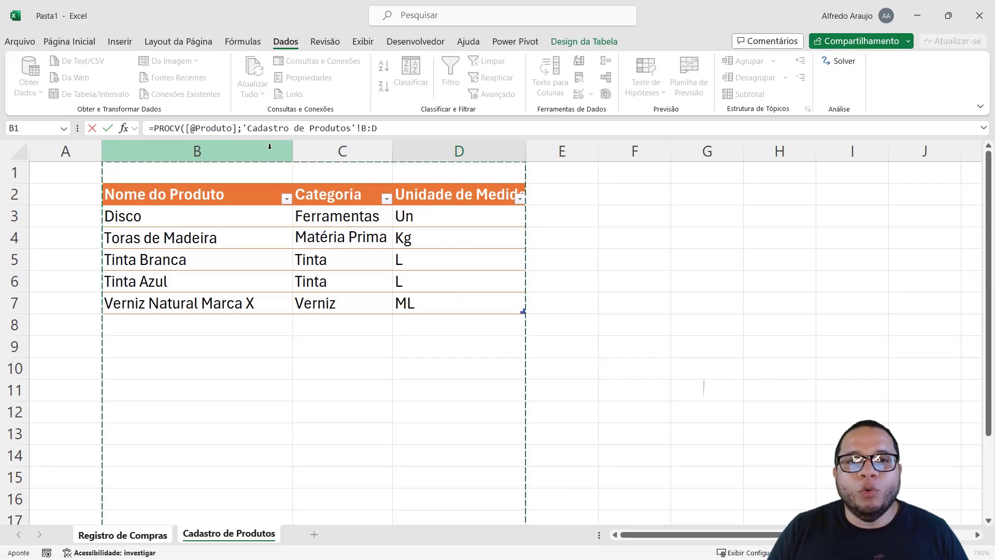
text(;2)
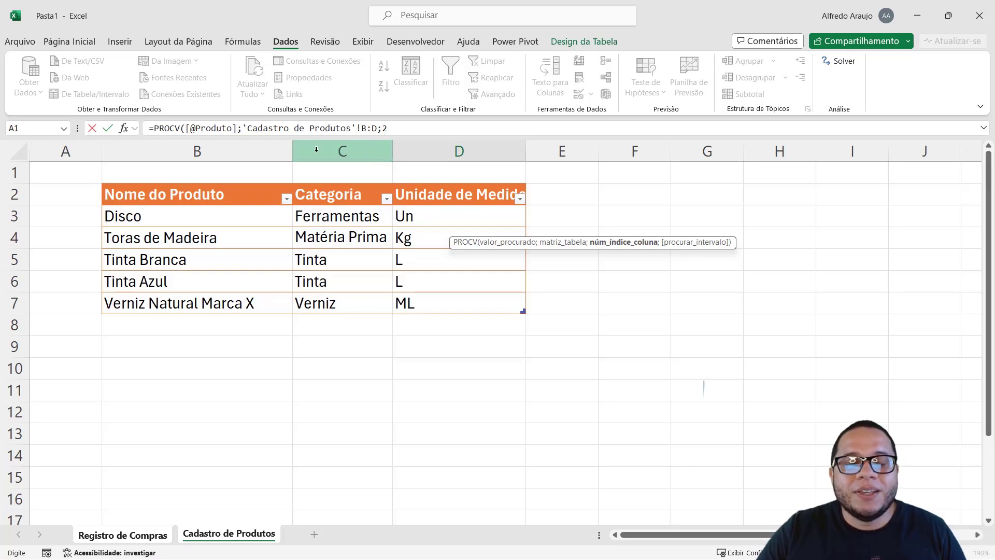
click(418, 129)
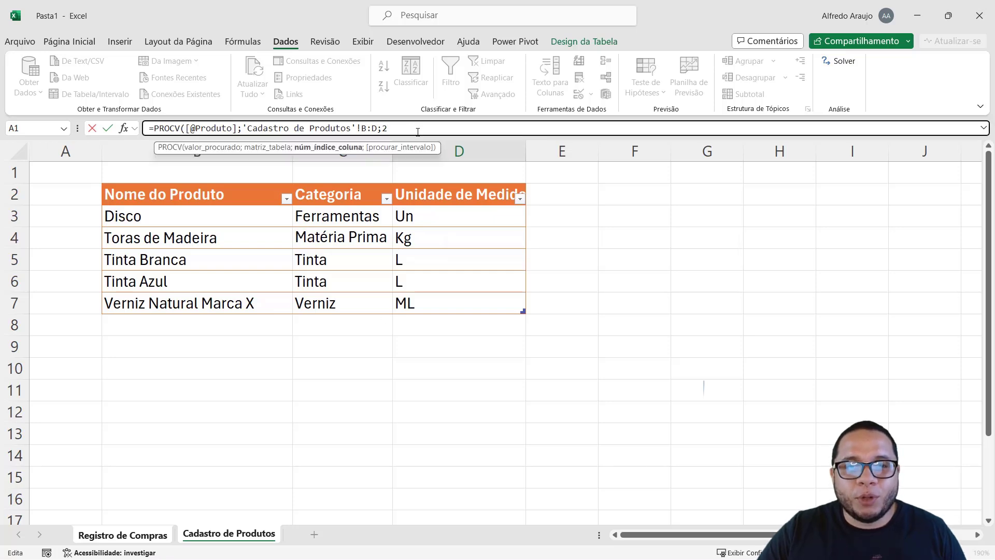
text(;0))
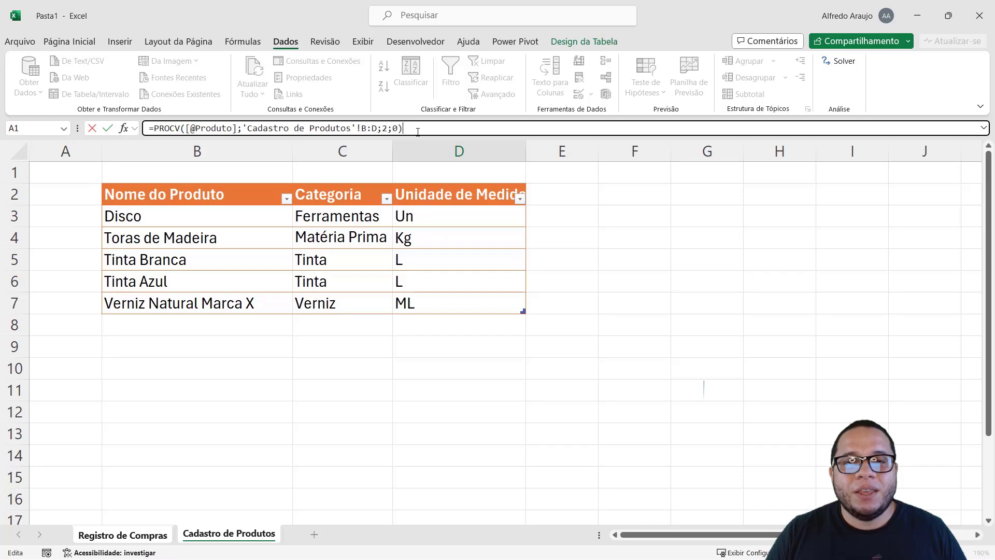
key(Return)
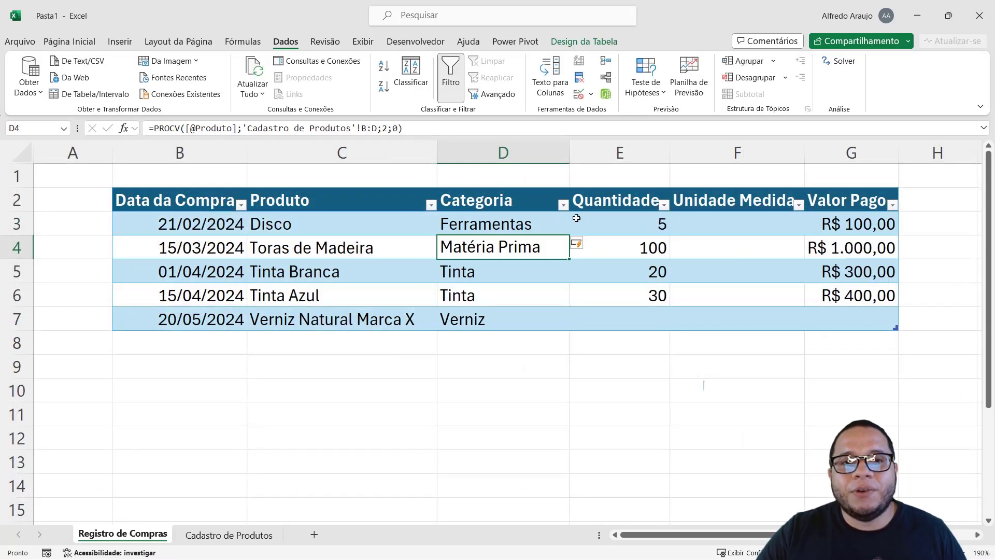
Check the looked-up category against the product in each purchase row and inspect the formula in D7.
drag(273, 229, 576, 247)
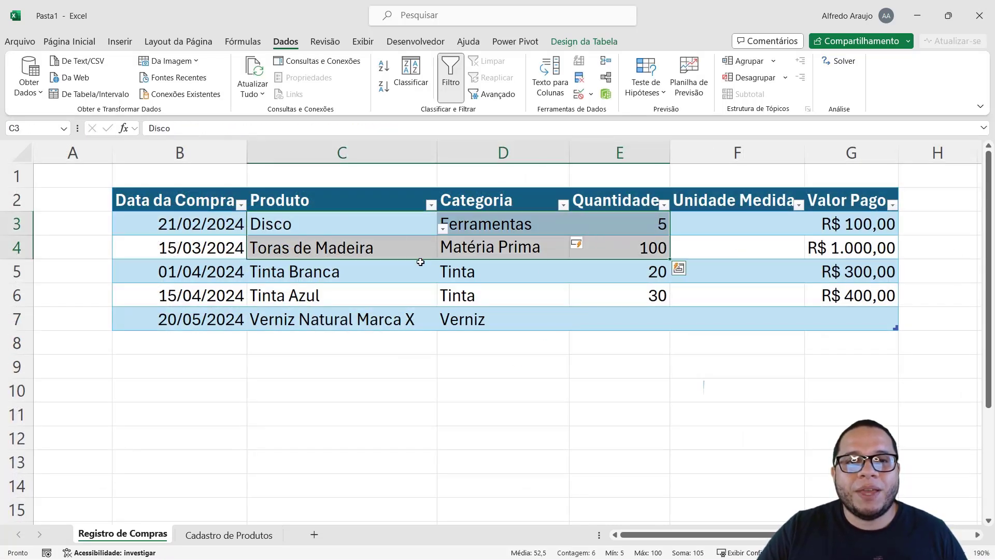
click(345, 240)
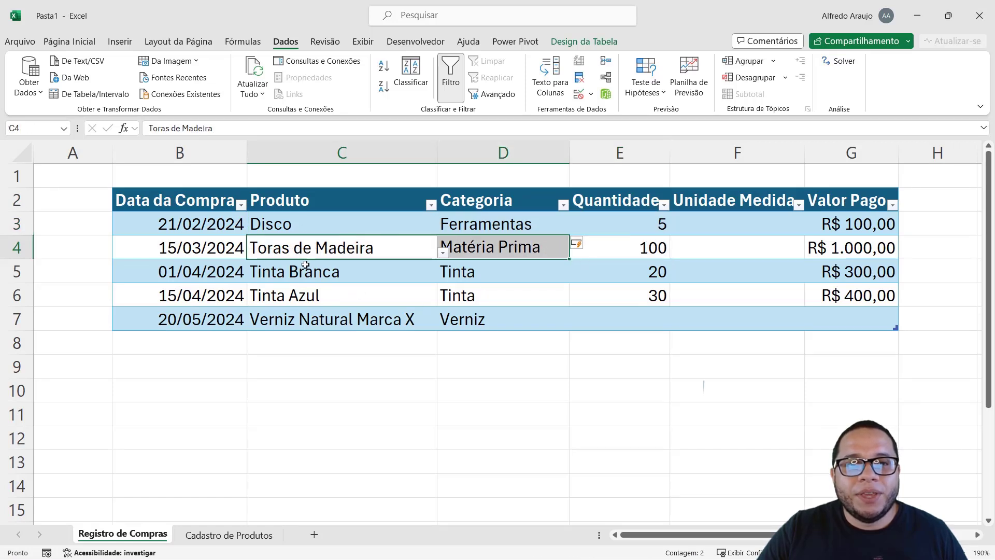
mouse_move(303, 269)
mouse_down()
mouse_move(307, 293)
mouse_move(466, 297)
mouse_move(461, 322)
mouse_up()
click(375, 324)
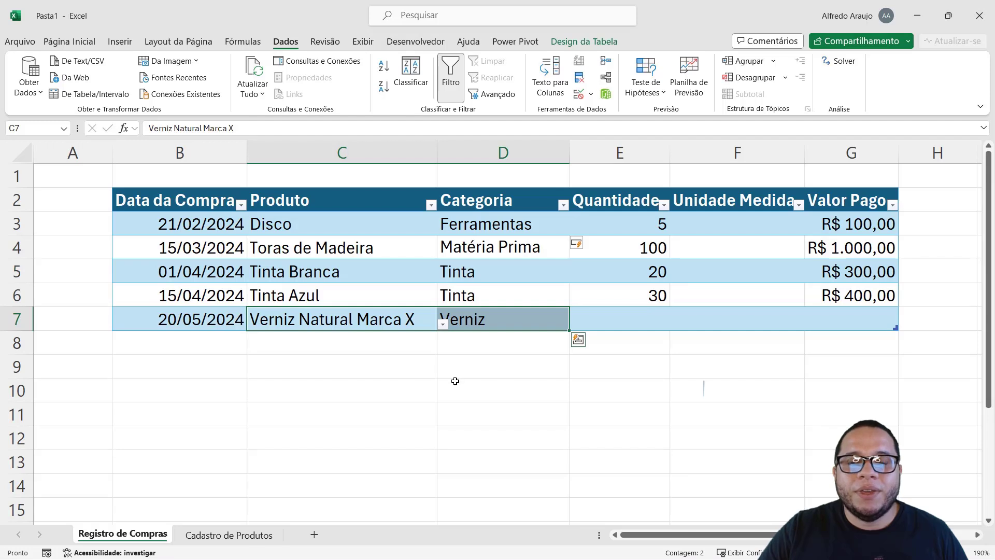
click(478, 322)
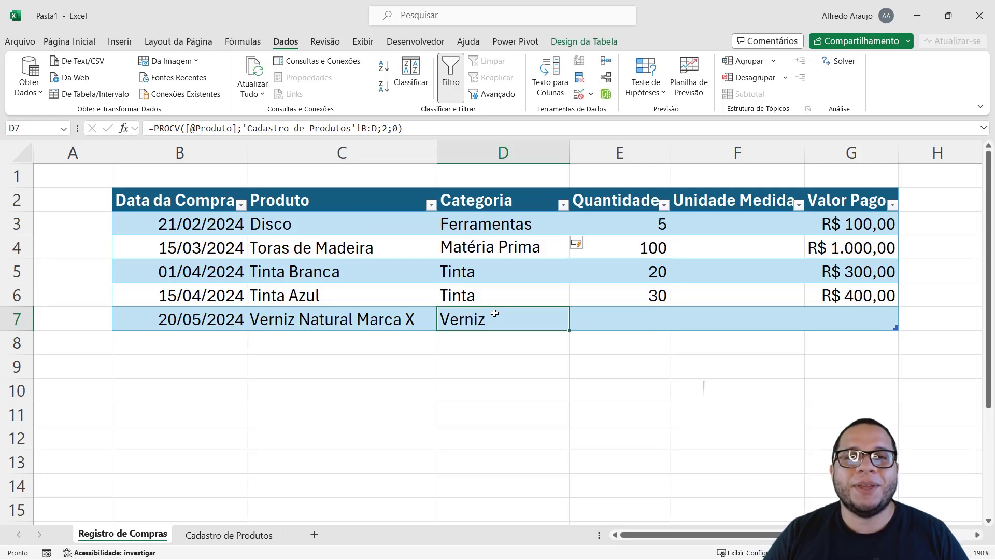
Fill Unidade Medida from F3 with a PROCV of the row's Produto in Cadastro de Produtos columns B:D, column index 3 and match type 0.
click(762, 230)
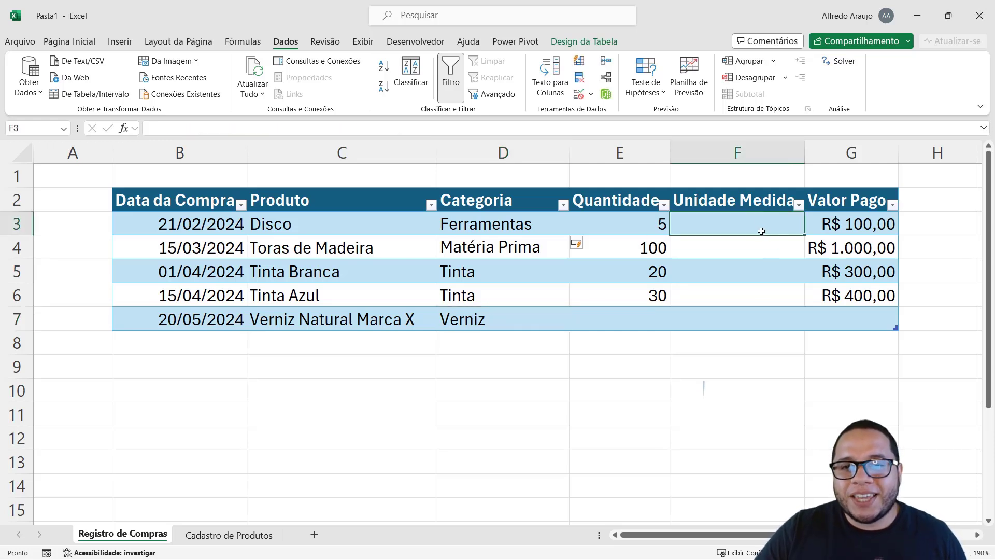
text(=procv)
key(Tab)
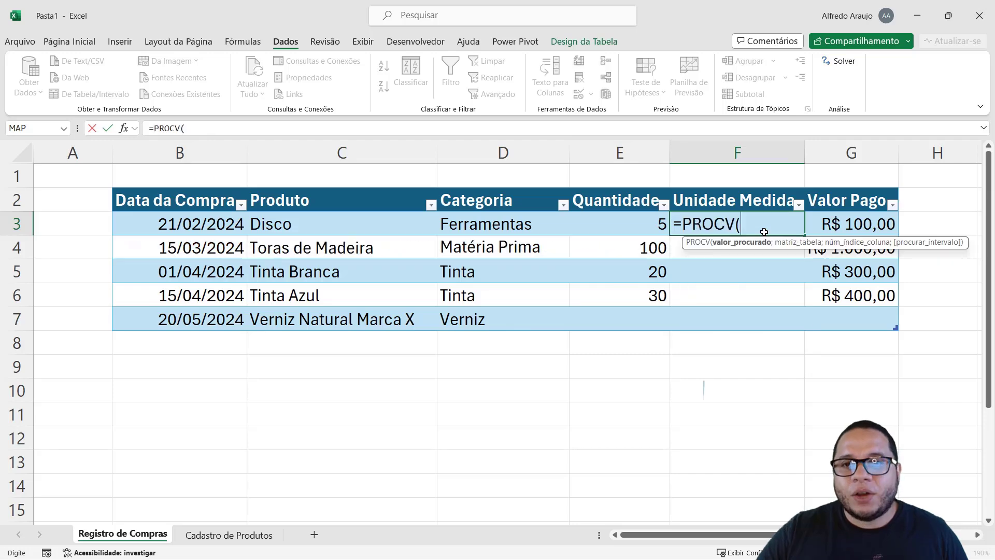
click(335, 222)
text(;)
click(228, 534)
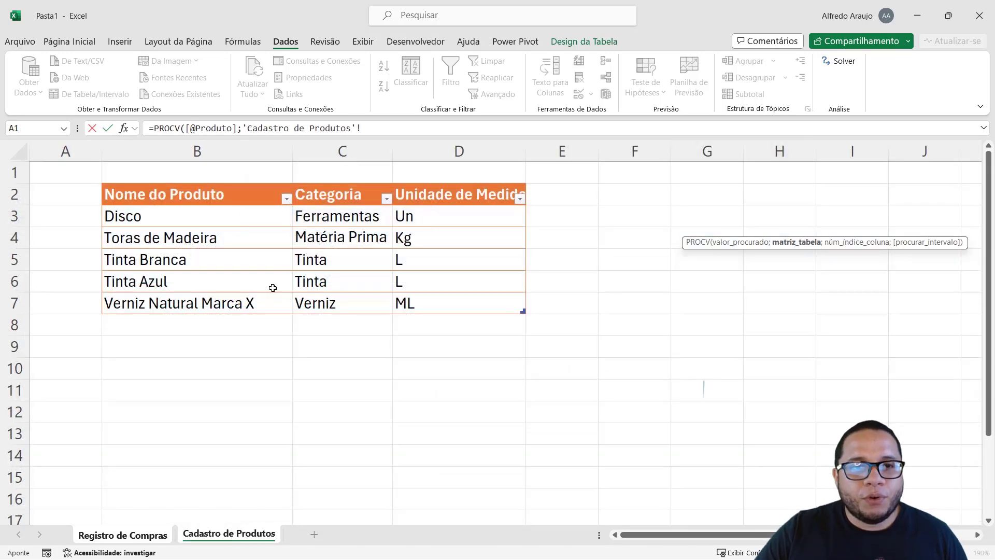
drag(197, 150, 466, 143)
text(;3;0)
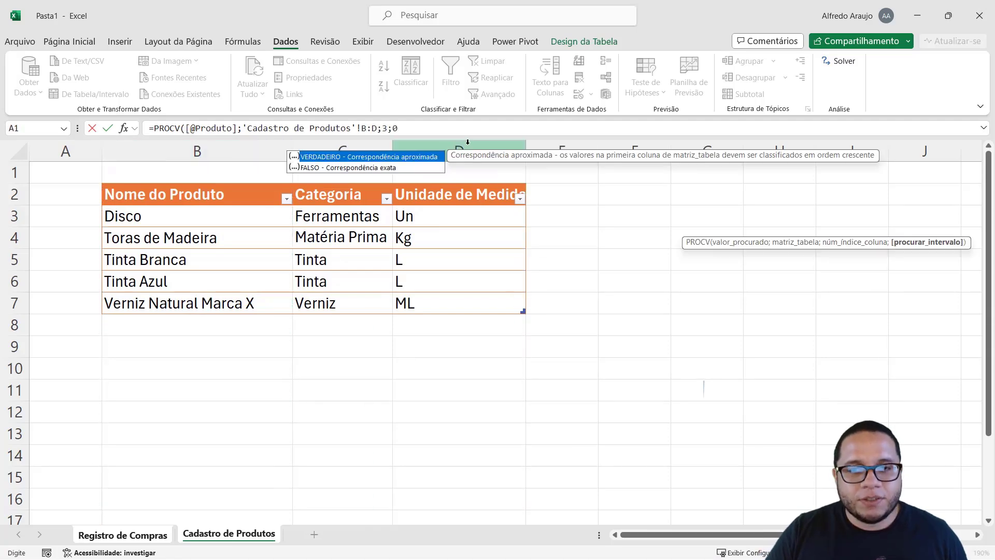
key(Return)
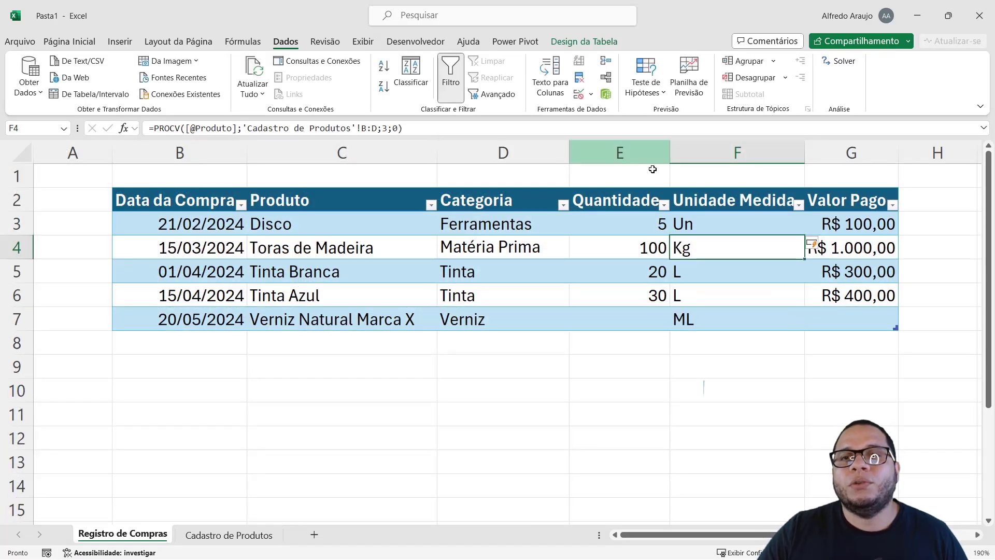
Check the looked-up unit of measure for each purchase row.
drag(726, 223, 727, 312)
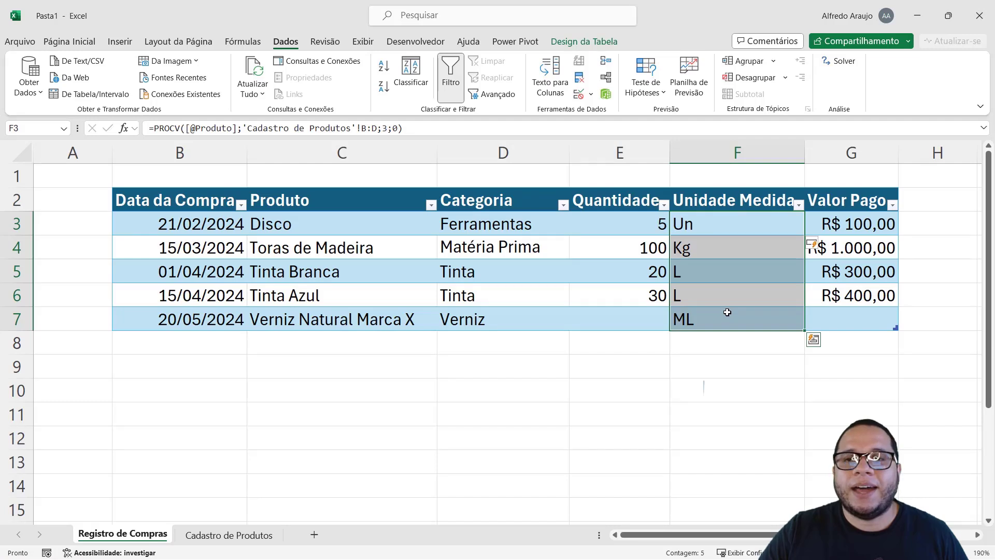
click(727, 312)
click(595, 305)
Complete the Verniz Natural Marca X purchase with a quantity of 500 and a Valor Pago of 80.
click(632, 319)
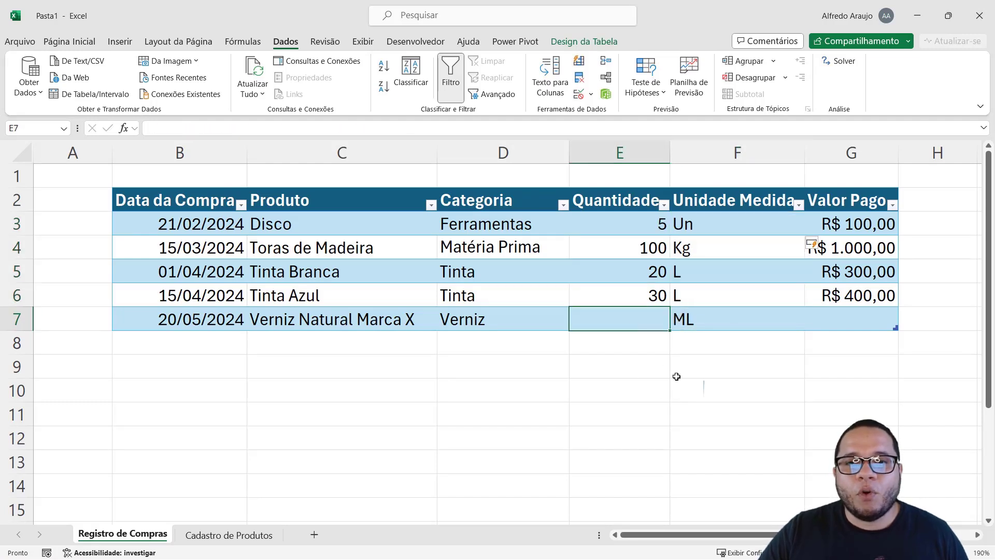
text(4500)
key(Tab)
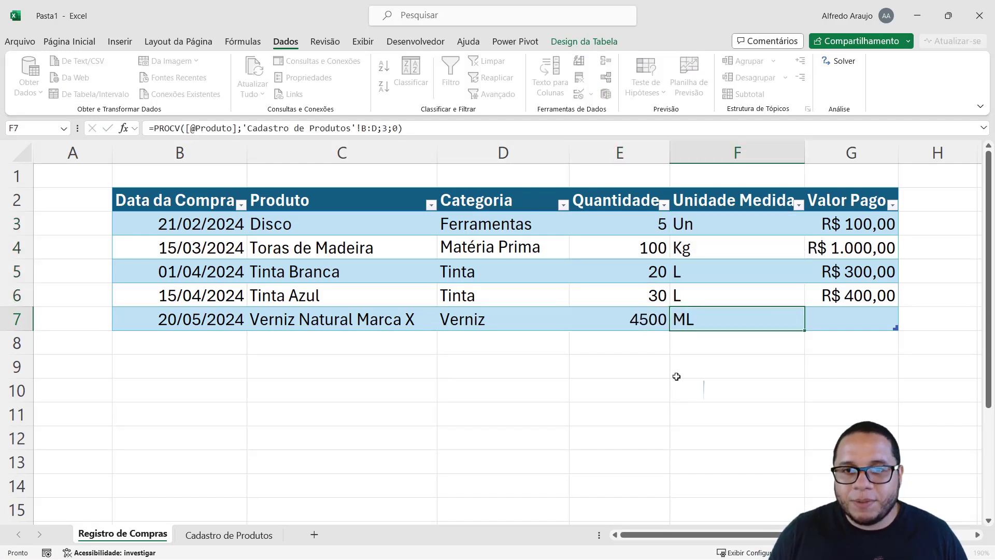
key(Left)
text(500)
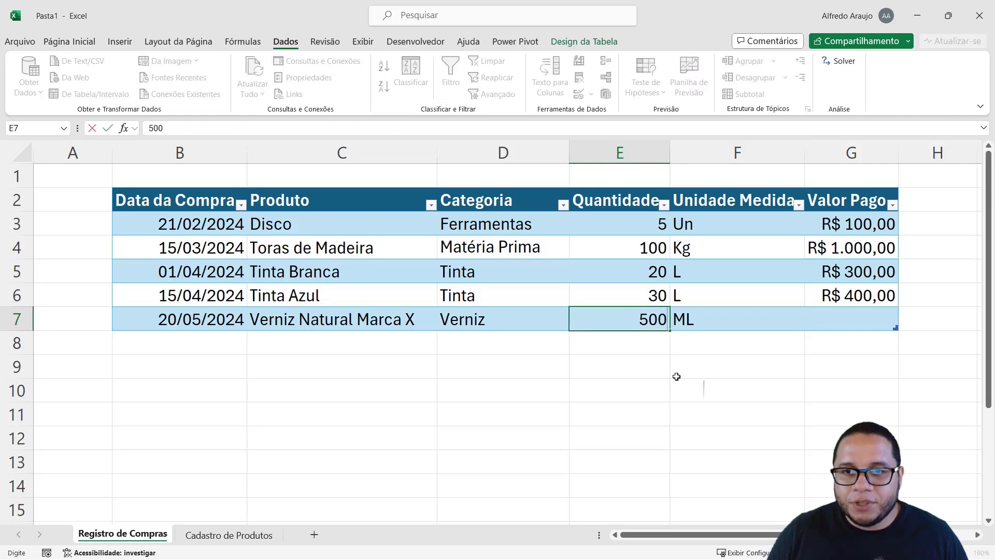
key(Tab)
key(Tab)
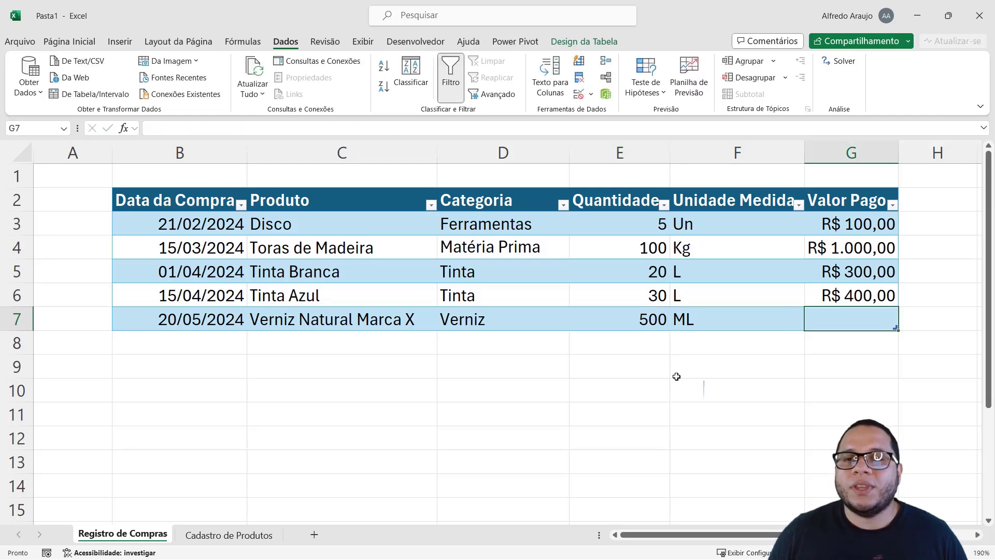
text(80)
key(Return)
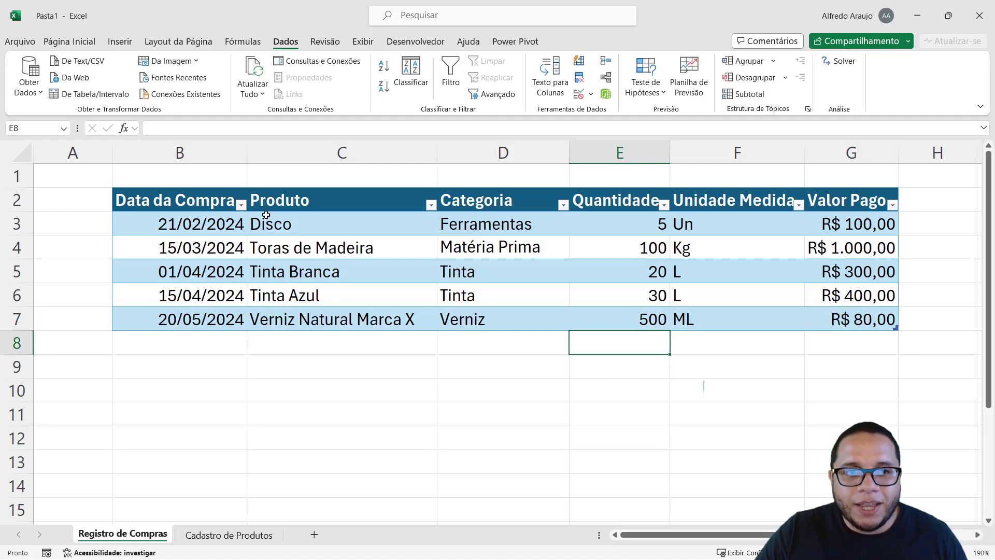
Review the completed purchase table, the Cadastro de Produtos list and the purchase dates.
drag(205, 203, 829, 322)
click(239, 525)
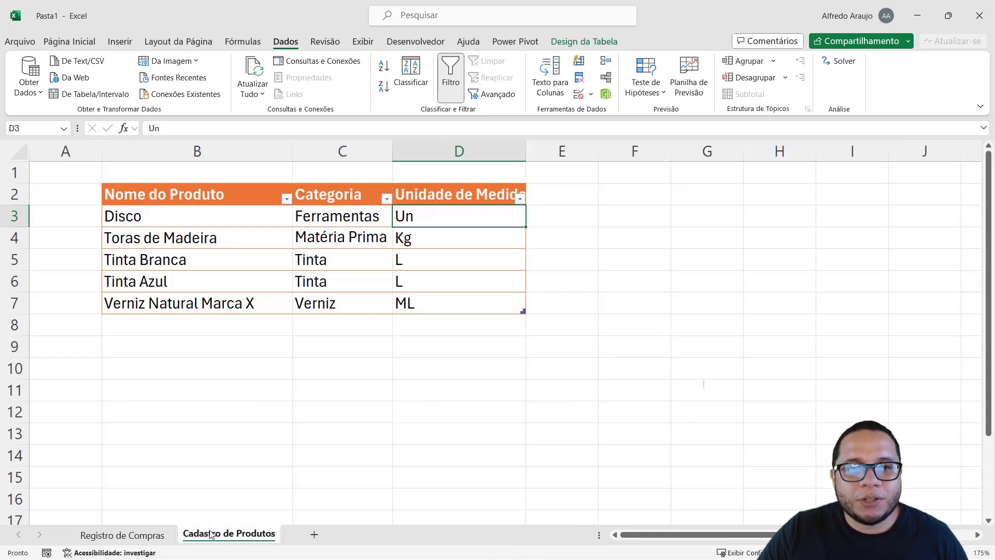
click(159, 532)
click(272, 351)
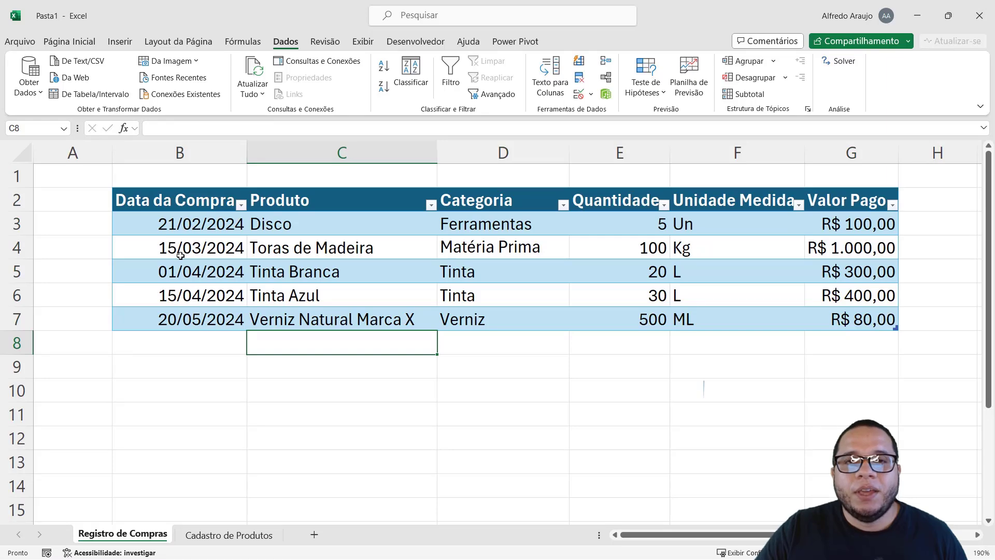
drag(199, 198, 850, 310)
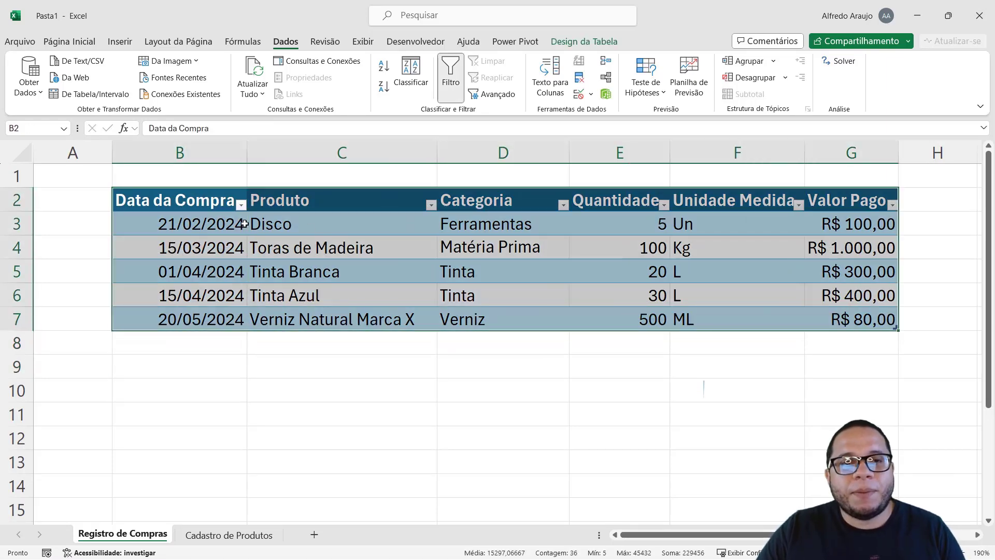
drag(228, 222, 850, 513)
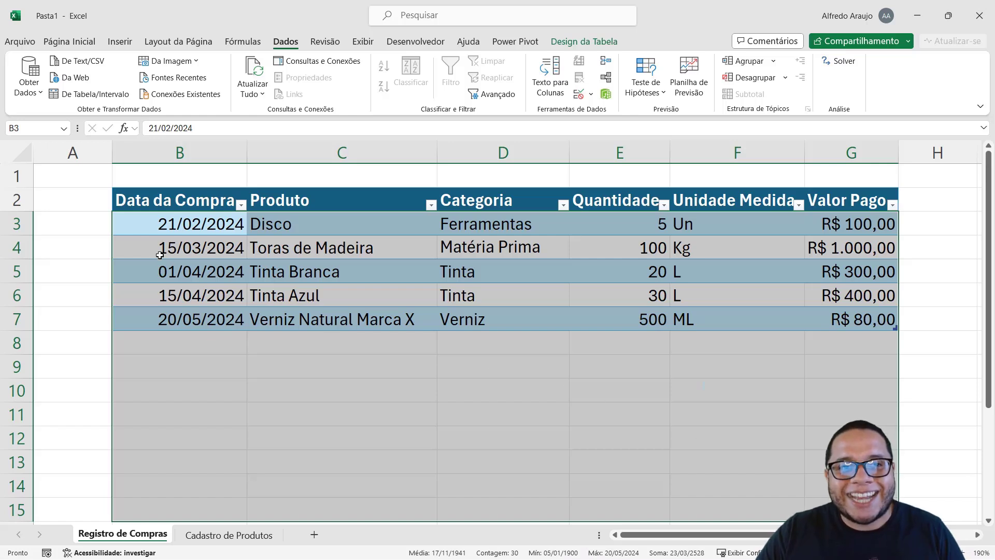
drag(155, 230, 157, 329)
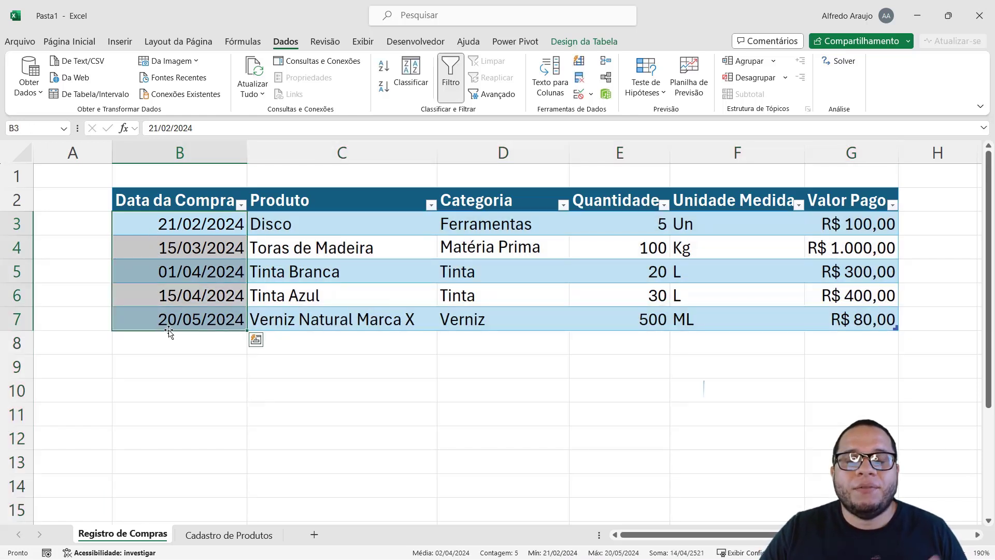
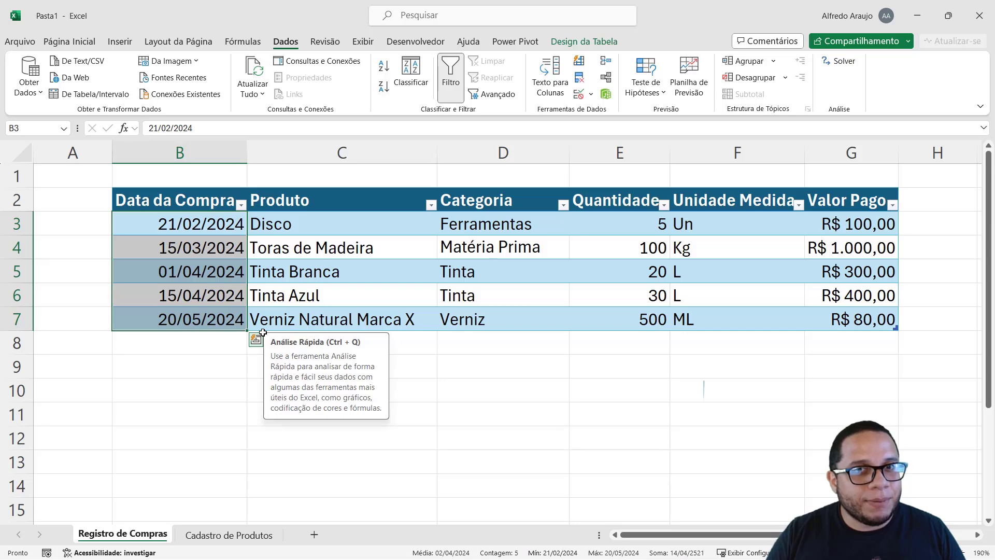
Create a pivot table from the purchase table on a new worksheet.
click(269, 286)
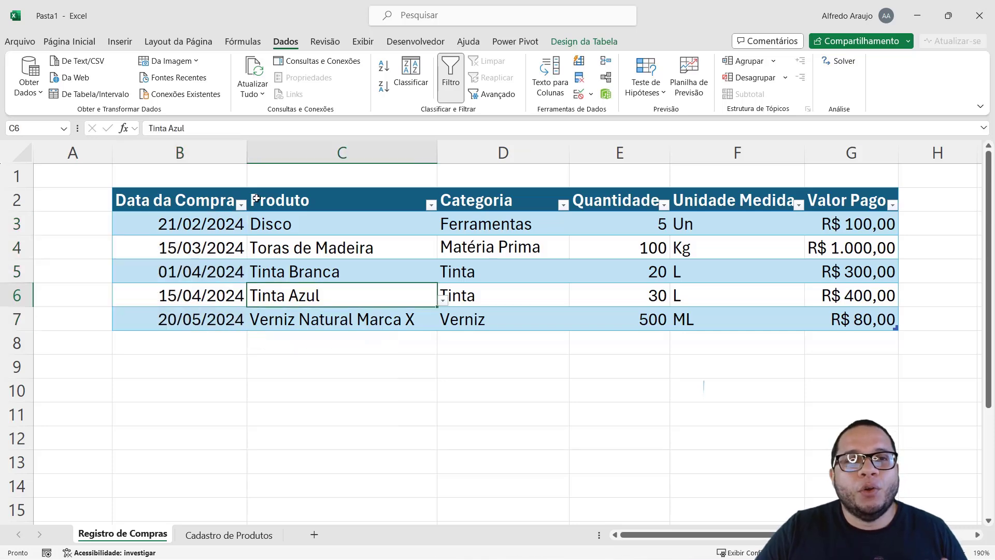
click(119, 43)
click(33, 70)
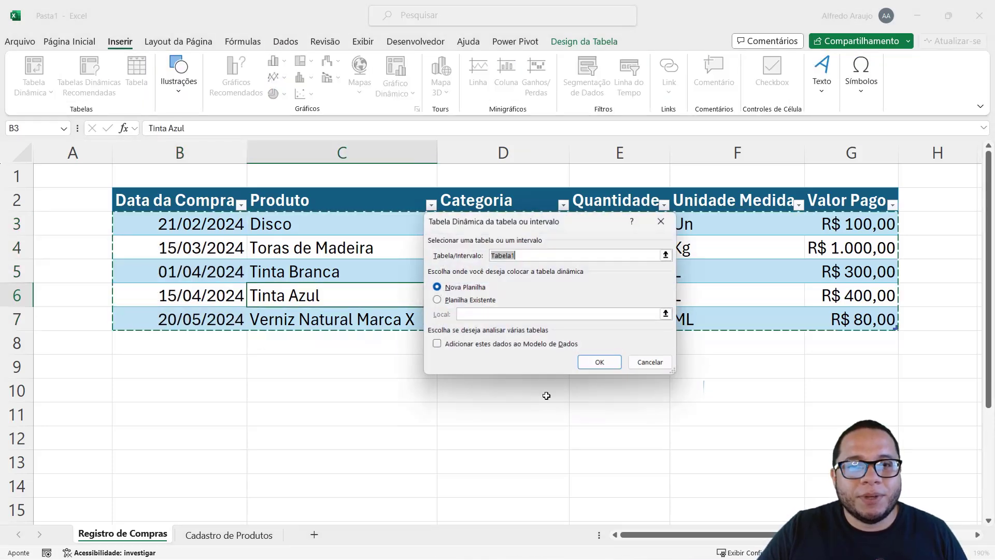
click(601, 363)
Examine each column of the purchase table in Registro de Compras as a source field for the pivot table.
click(178, 534)
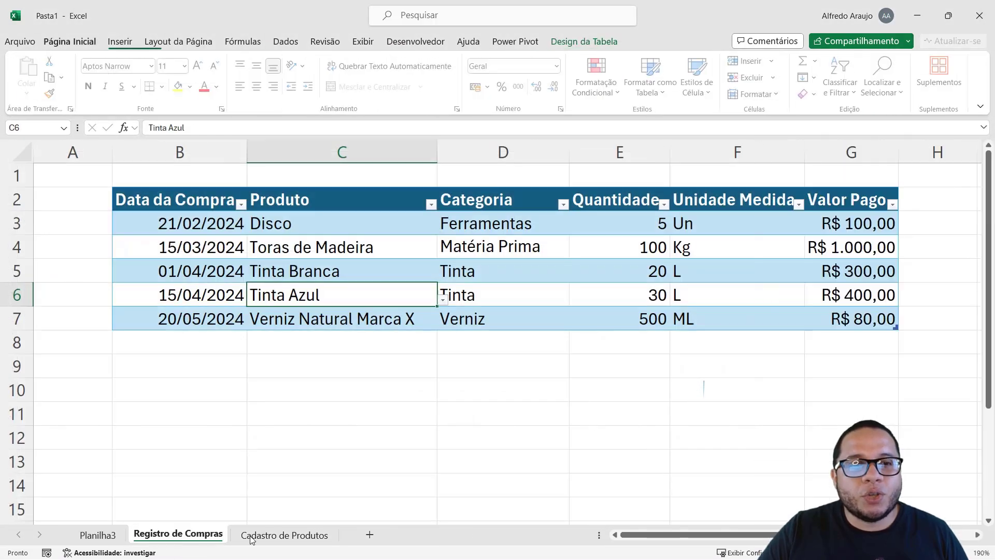
drag(206, 192, 822, 323)
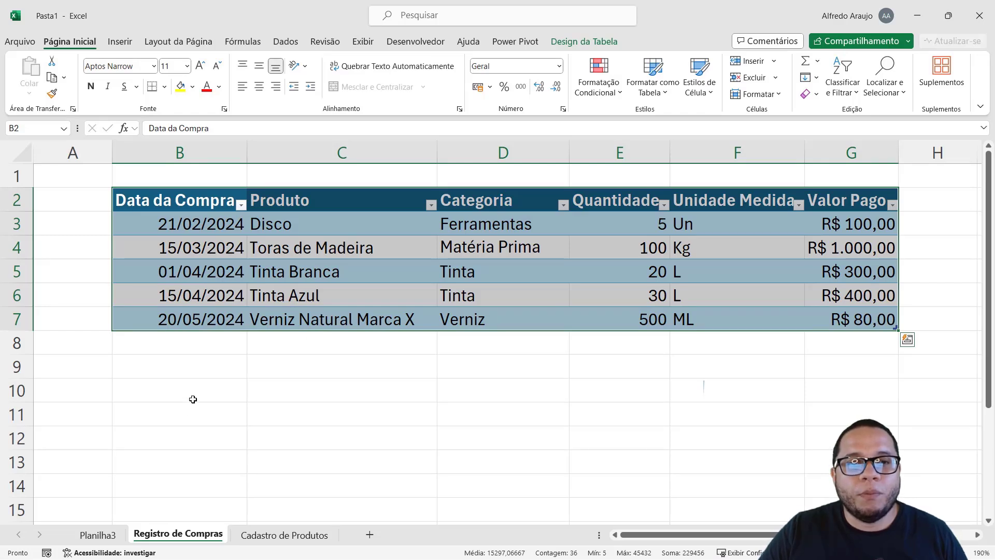
drag(189, 204, 868, 318)
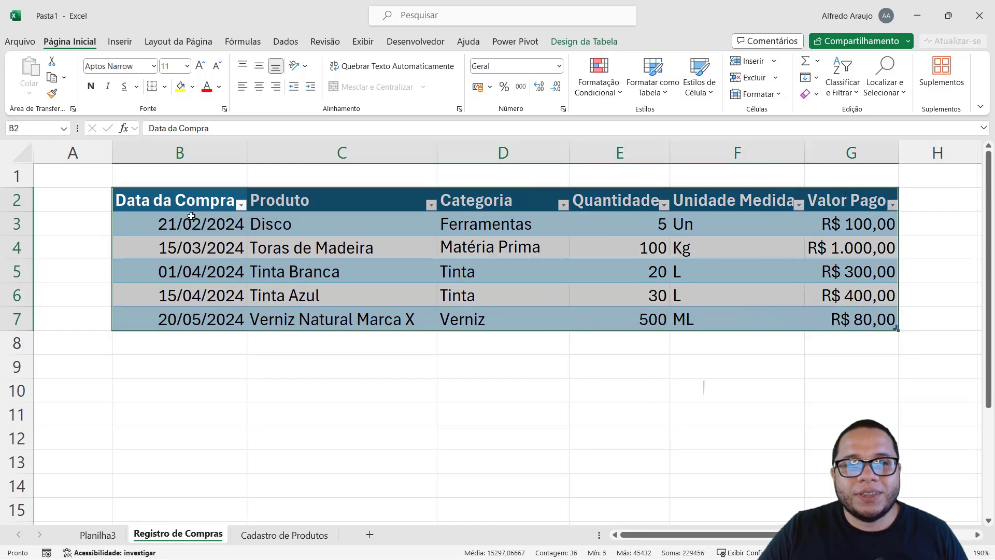
click(167, 201)
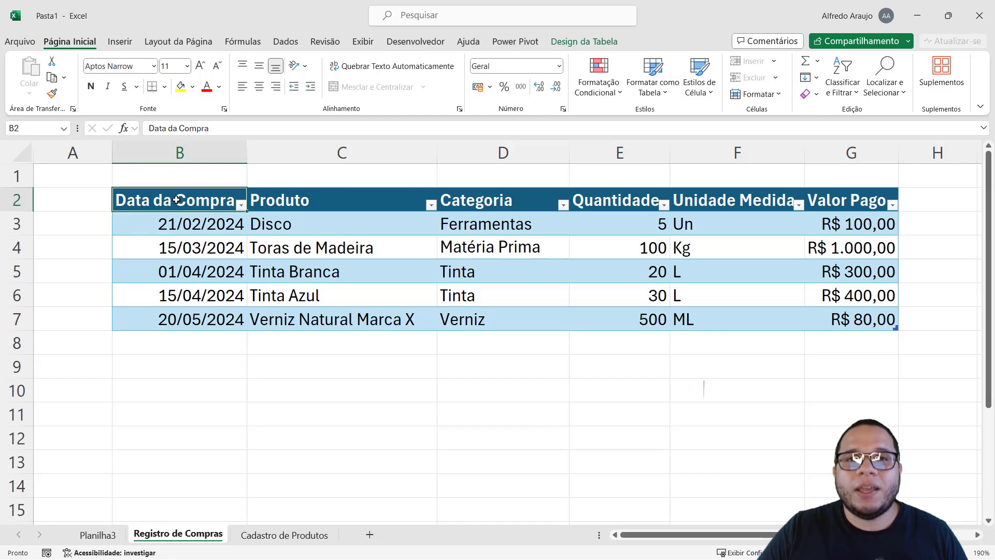
drag(176, 200, 178, 316)
drag(324, 200, 330, 314)
drag(469, 201, 493, 319)
drag(614, 200, 616, 342)
drag(744, 205, 757, 339)
drag(873, 203, 865, 317)
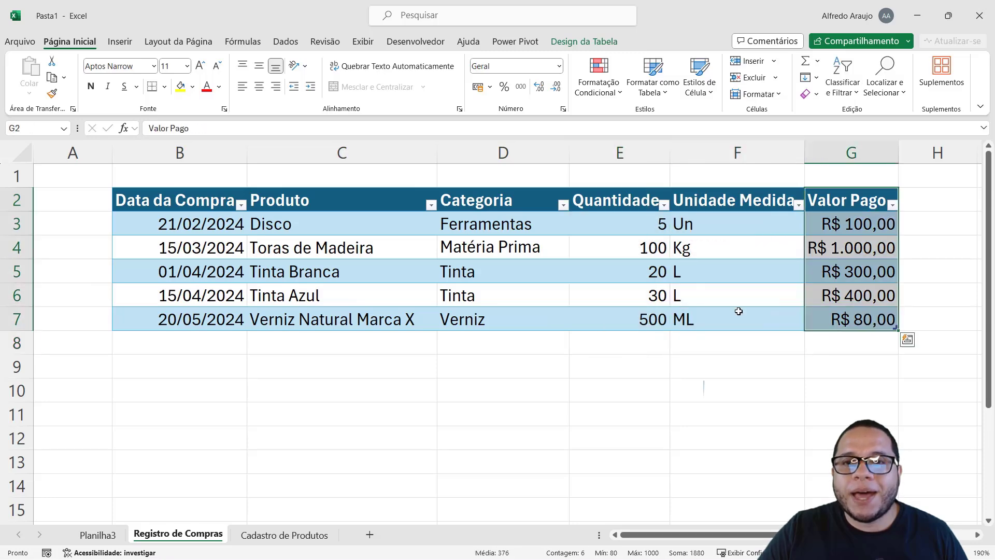
click(510, 297)
Build the pivot table on Planilha3 with Data da Compra as rows and the sum of Valor Pago as values.
click(110, 535)
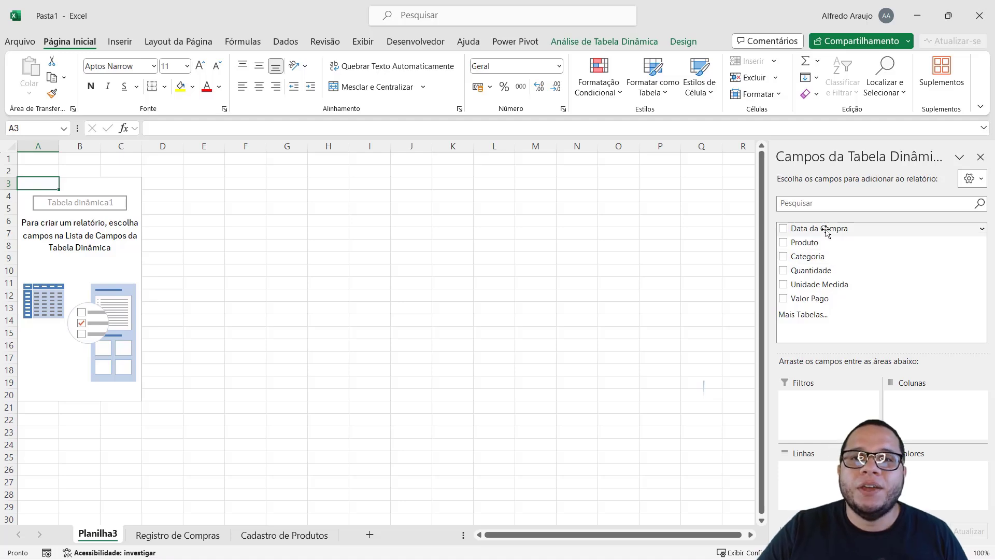
drag(825, 232, 853, 314)
drag(824, 463, 824, 467)
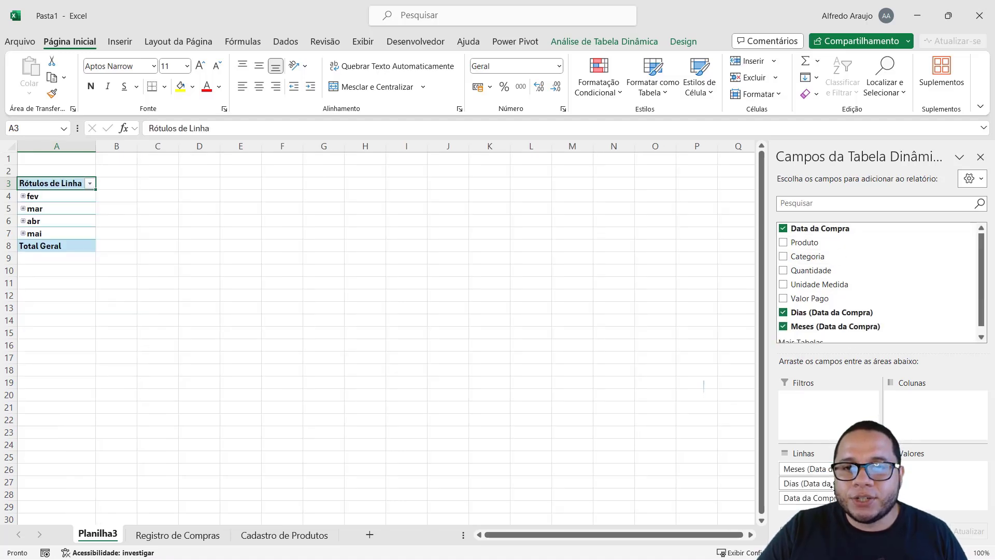
drag(808, 290, 915, 482)
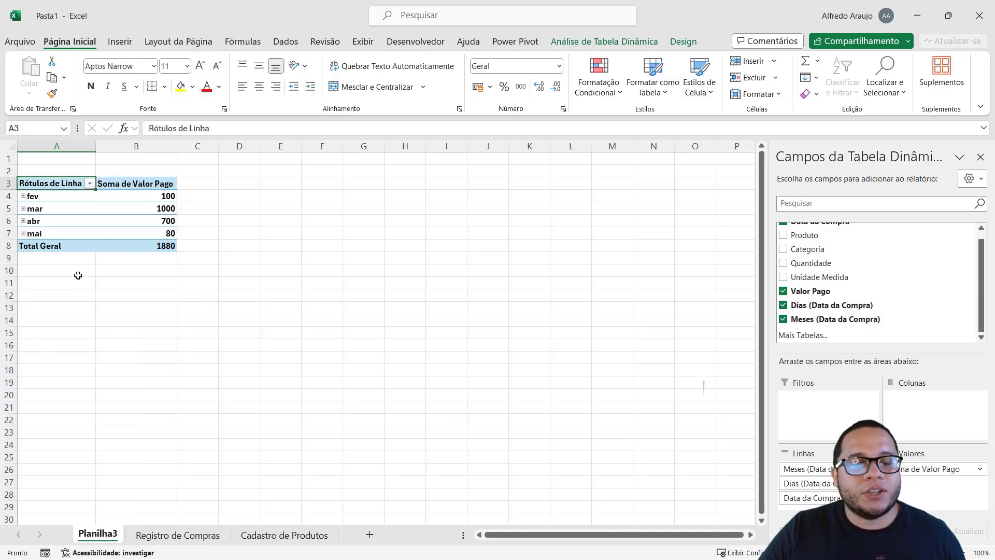
Format the pivot table's Soma de Valor Pago amounts, including the grand total, as Moeda.
scroll(78, 275, up, 4)
drag(257, 212, 256, 291)
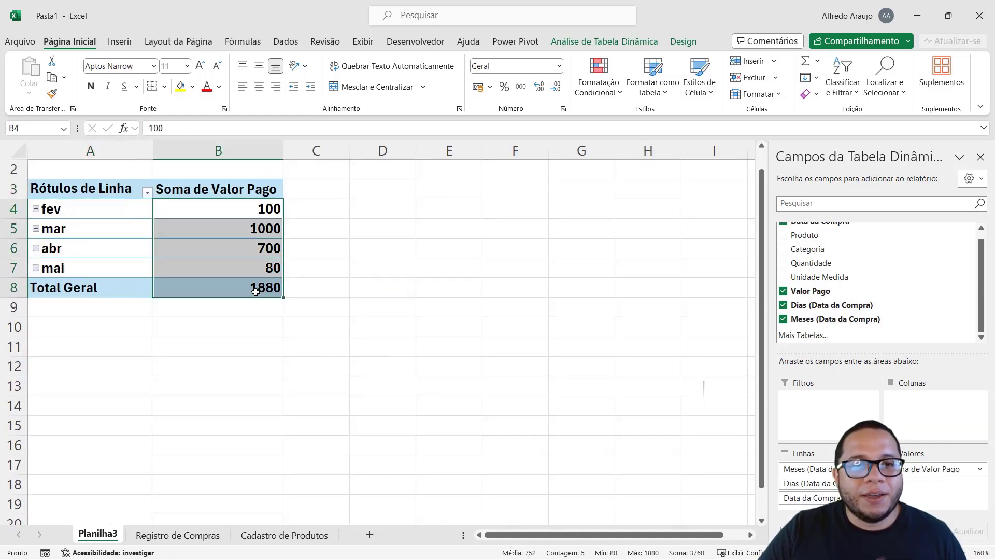
click(559, 67)
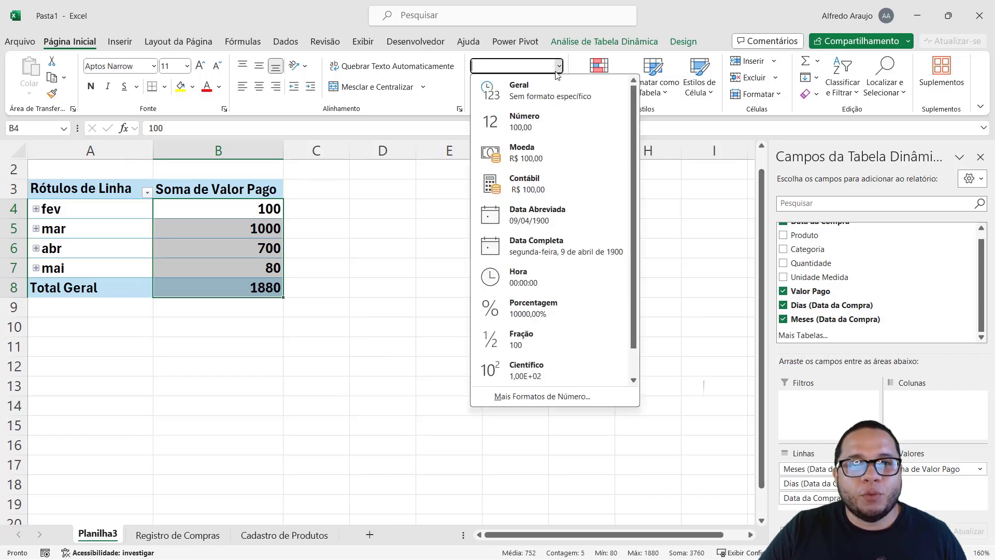
click(542, 155)
Review the amount paid in each month and the grand total in the pivot table.
click(228, 209)
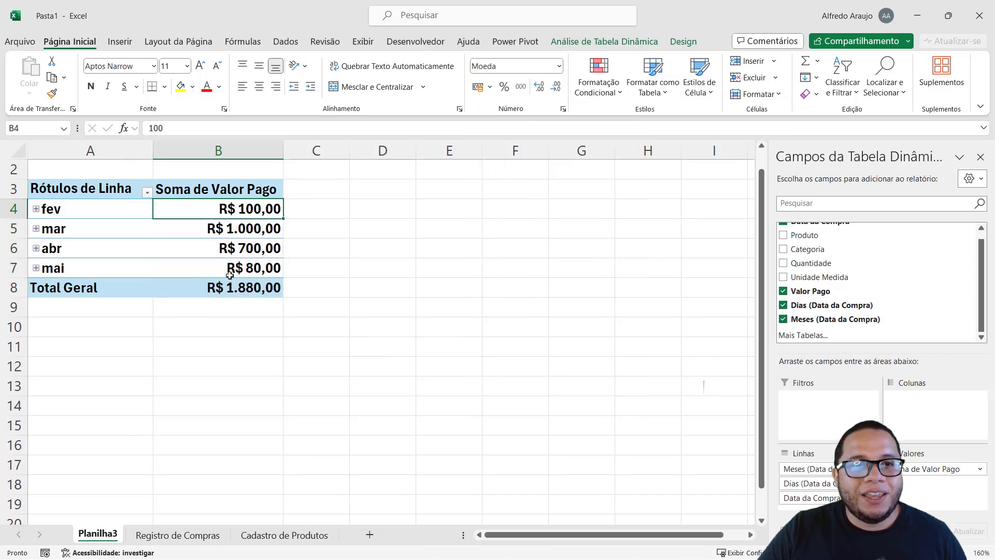
click(243, 228)
click(241, 249)
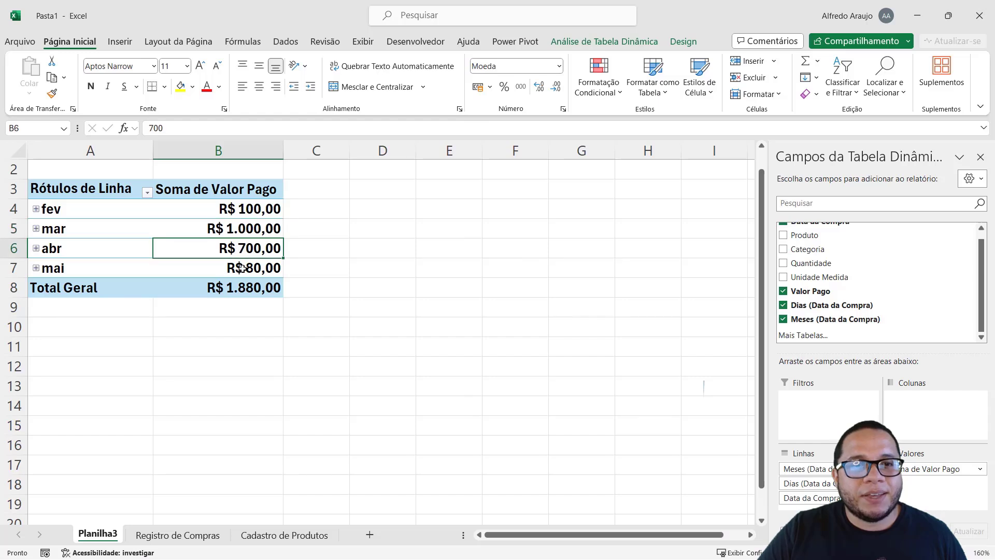
click(242, 268)
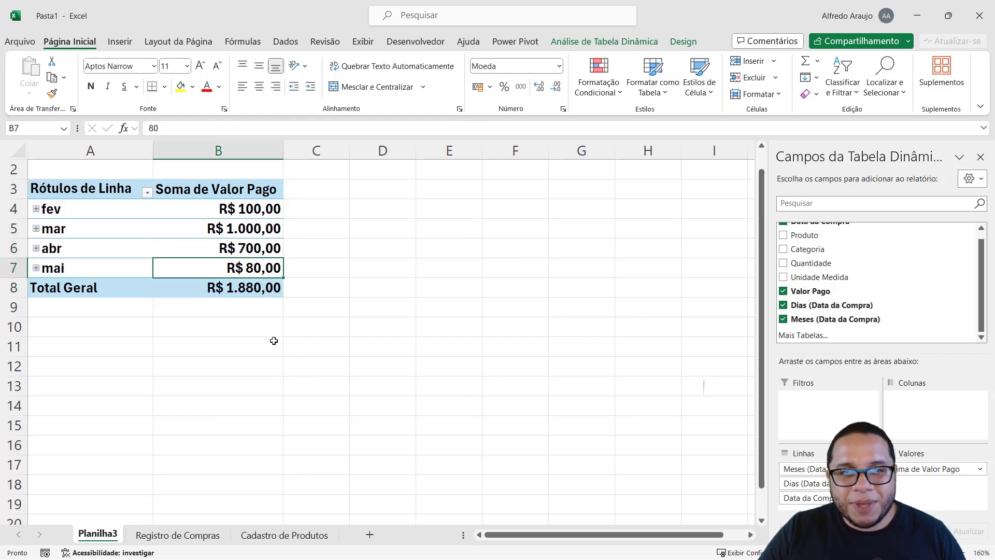
drag(259, 290, 86, 192)
click(173, 356)
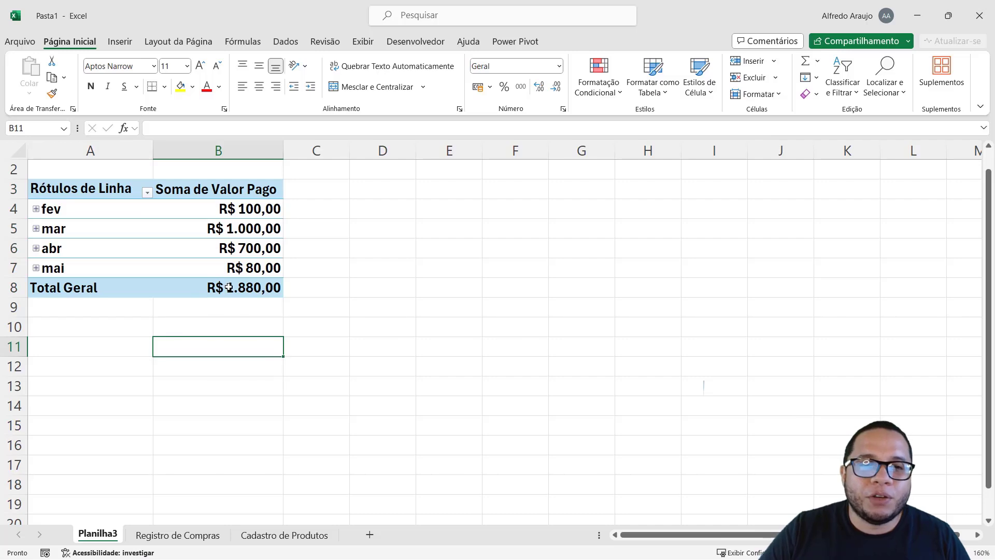
Copy the whole monthly pivot table and paste the duplicate at D3 on the same sheet.
drag(259, 289, 95, 201)
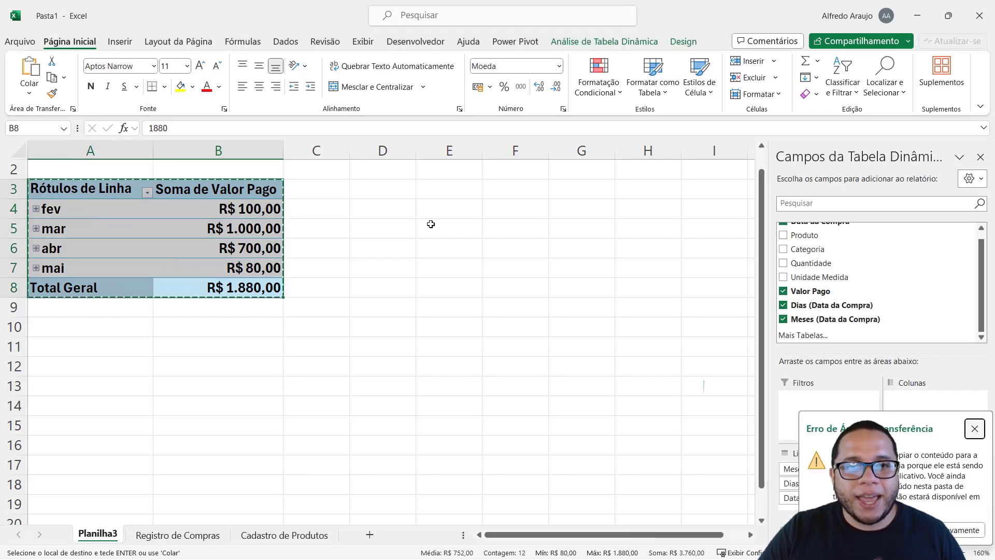
click(408, 191)
key(ctrl+v)
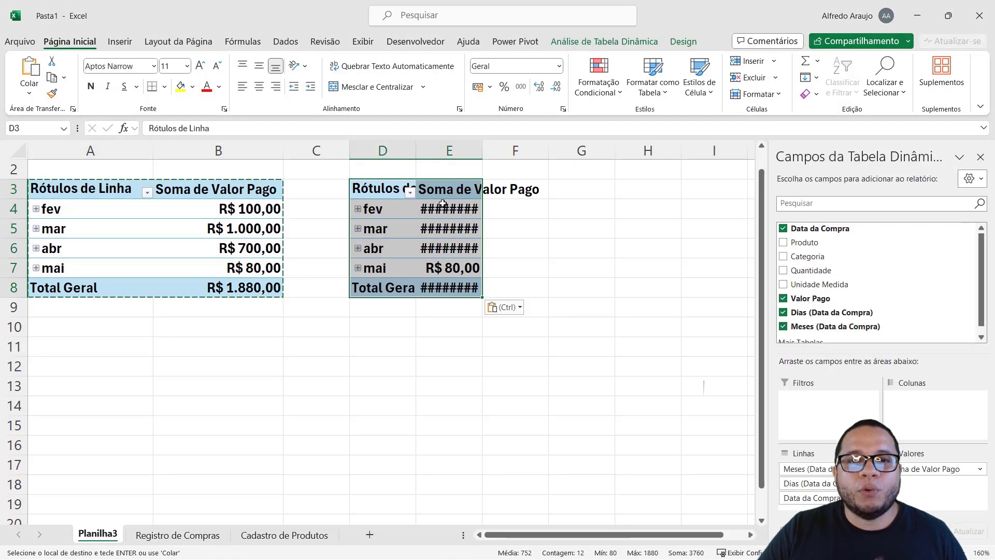
Fit the widths of columns D and E to the contents of the pasted pivot table.
double_click(482, 150)
click(465, 228)
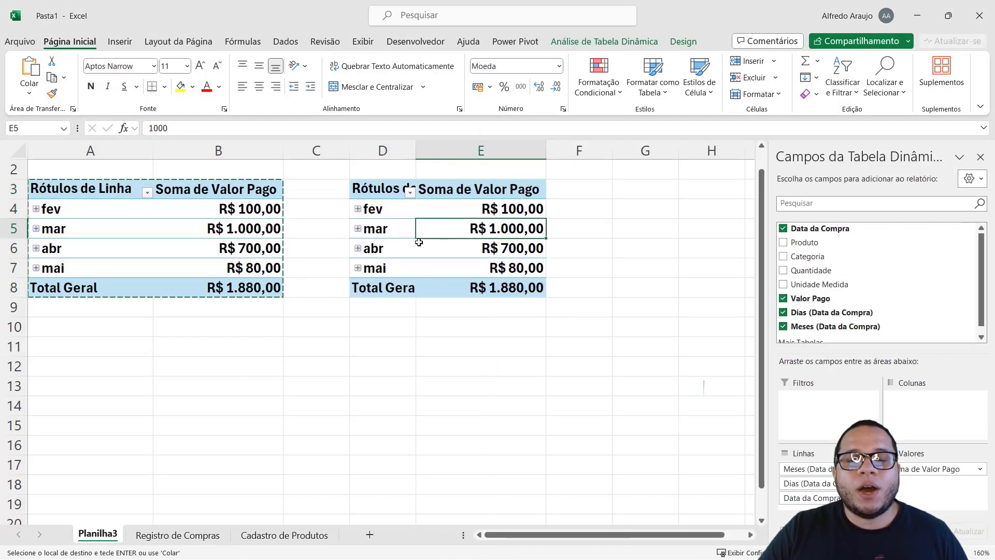
double_click(420, 150)
click(416, 214)
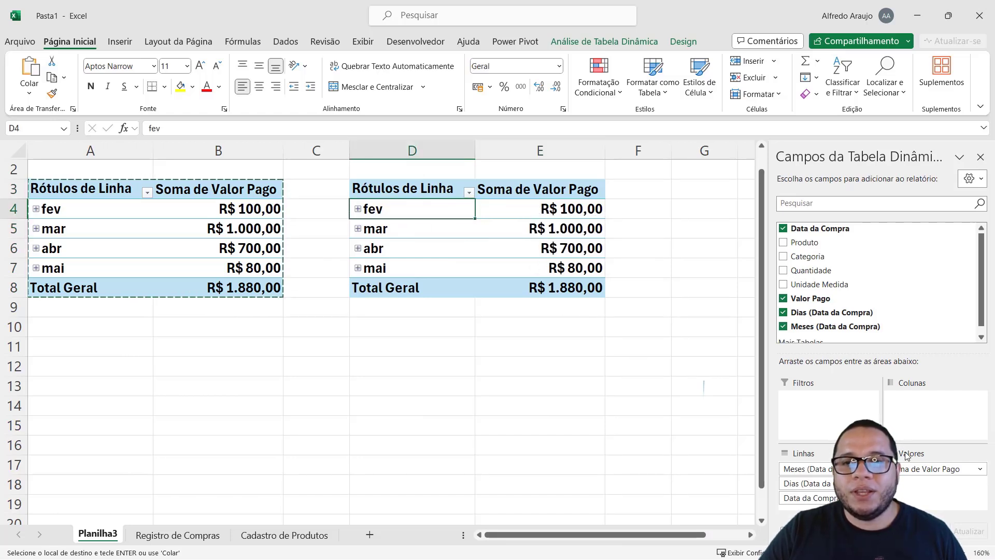
Replace the month, day and purchase date row fields of the second pivot table with Categoria.
drag(803, 468, 695, 473)
drag(813, 470, 456, 476)
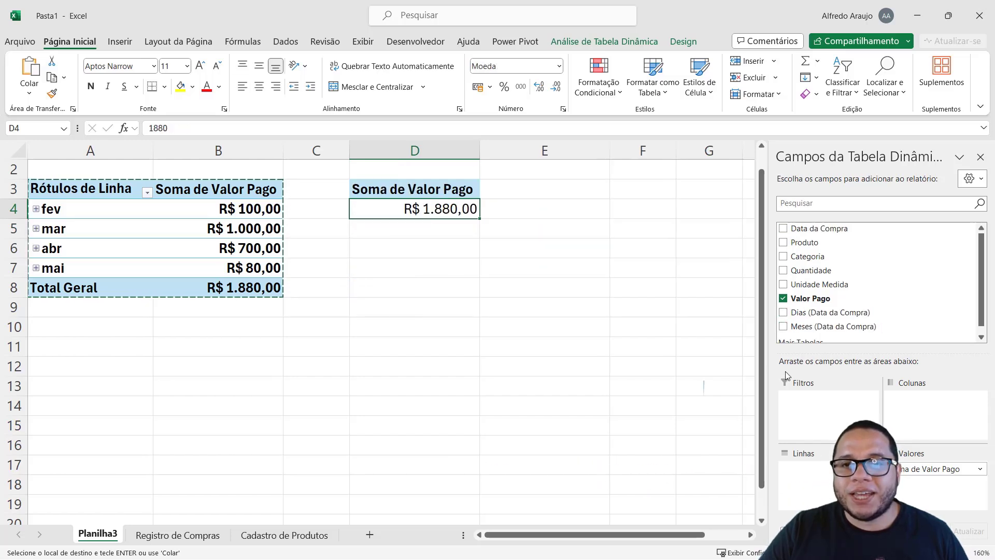
drag(809, 256, 808, 469)
click(484, 347)
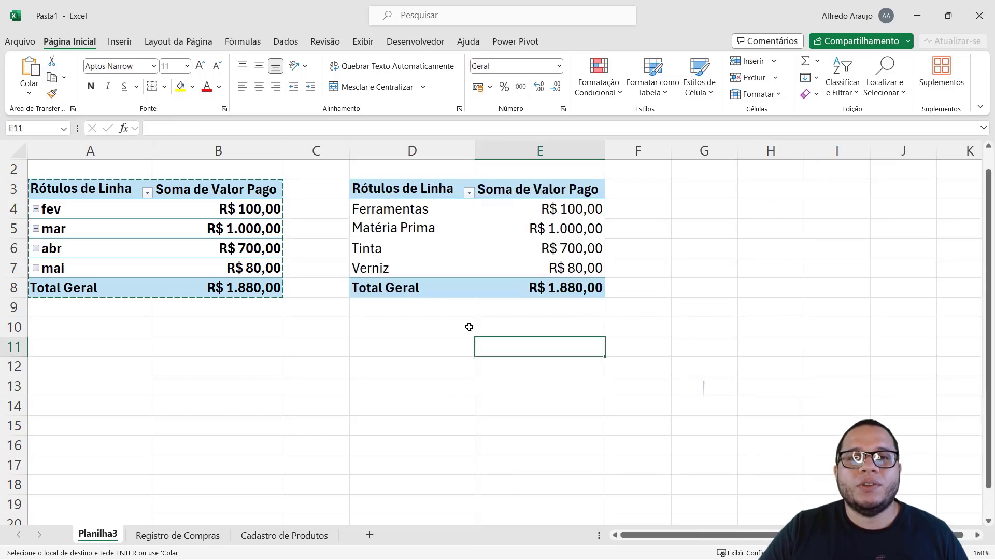
Review the amounts paid per category in the second pivot table.
drag(410, 208, 437, 262)
click(427, 251)
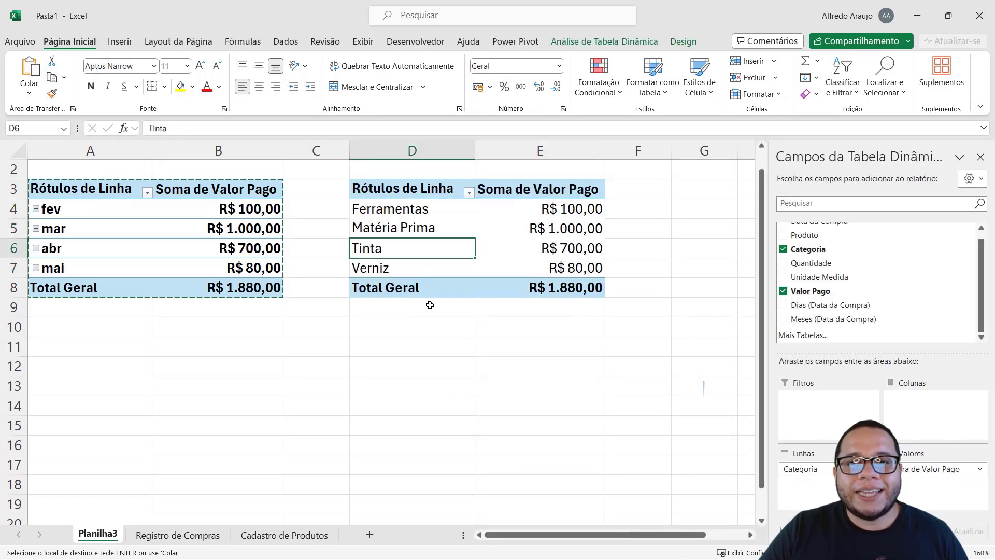
click(403, 228)
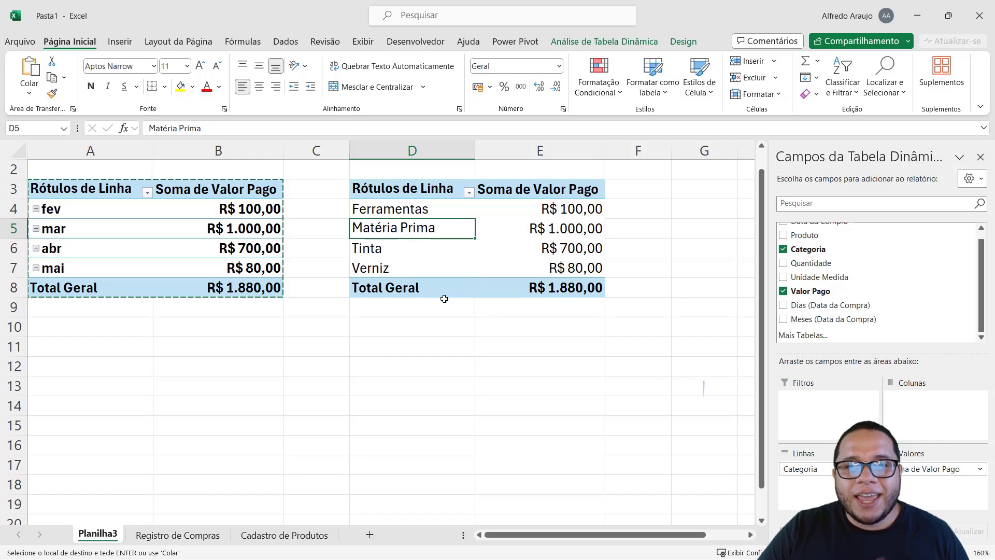
scroll(568, 333, up, 1)
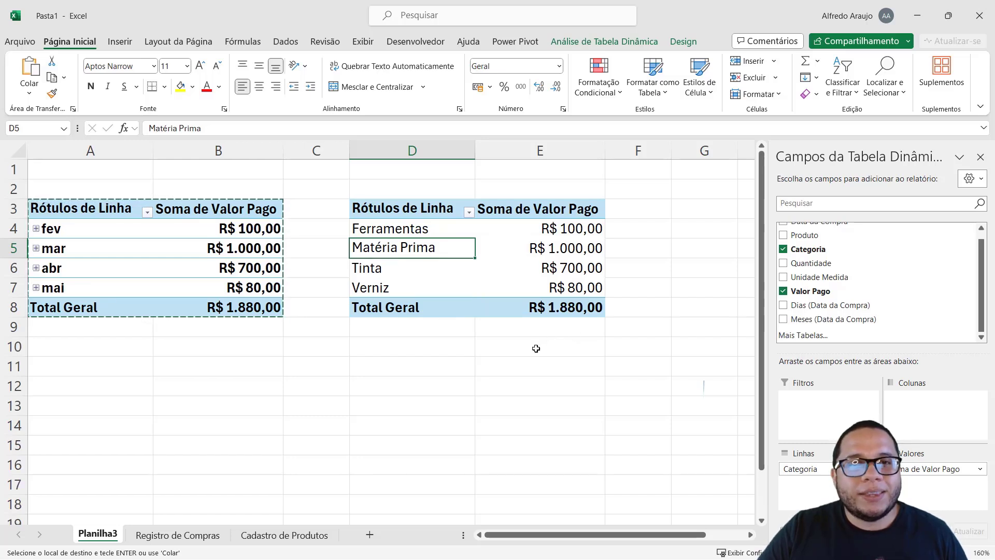
scroll(922, 316, up, 1)
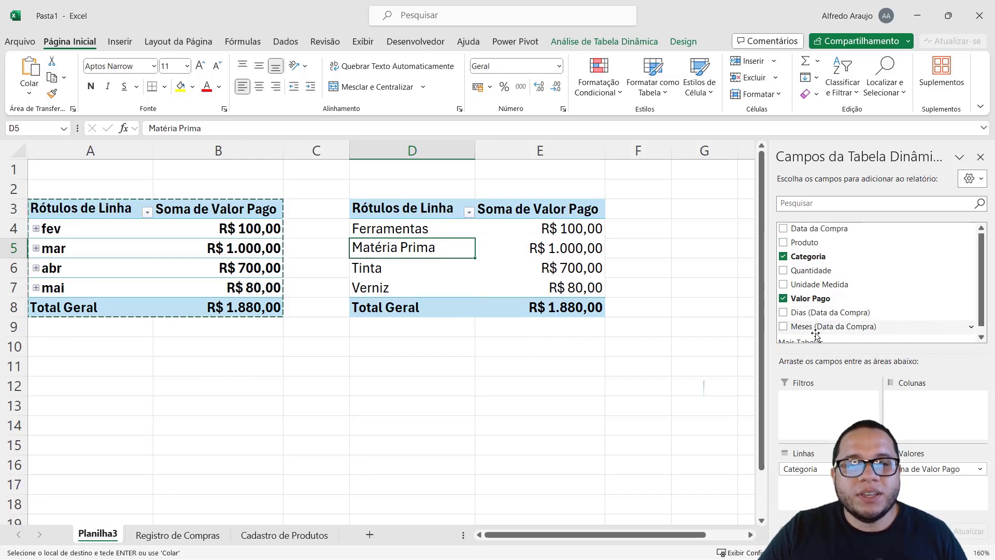
click(371, 267)
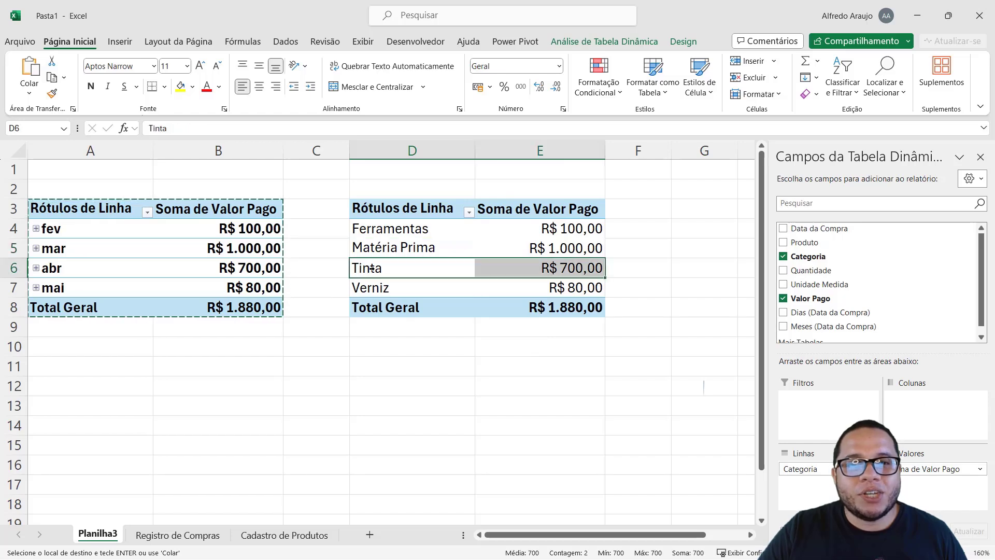
click(520, 286)
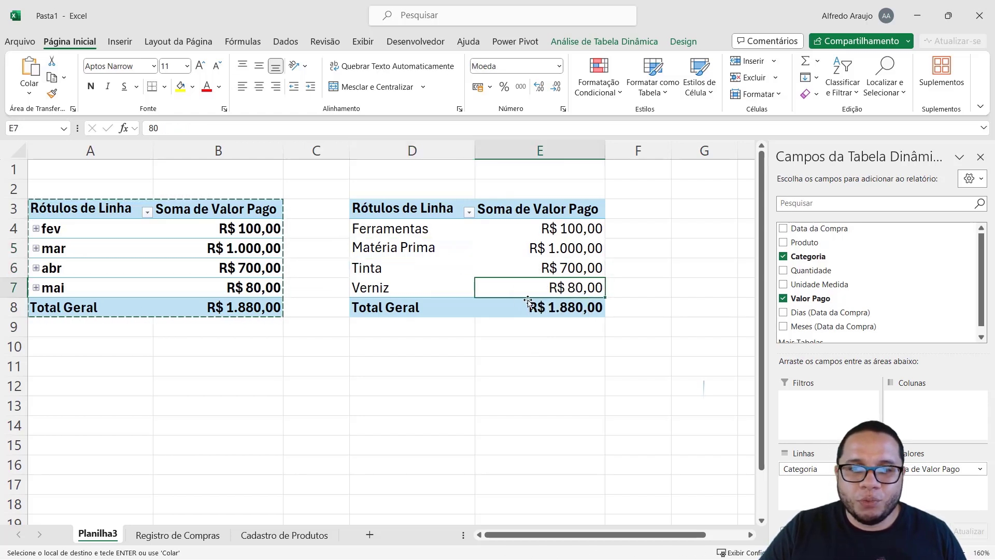
Copy the whole category pivot table and paste the duplicate at G3.
click(694, 207)
drag(391, 210, 539, 307)
key(ctrl+c)
click(705, 208)
key(ctrl+v)
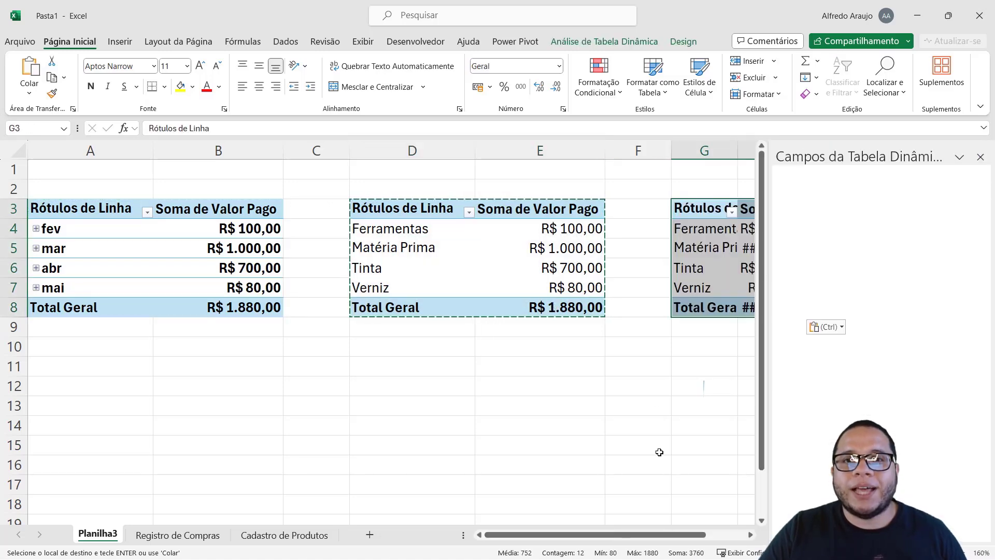
Fit the widths of columns G and H to the contents of the third pivot table.
drag(690, 534, 730, 536)
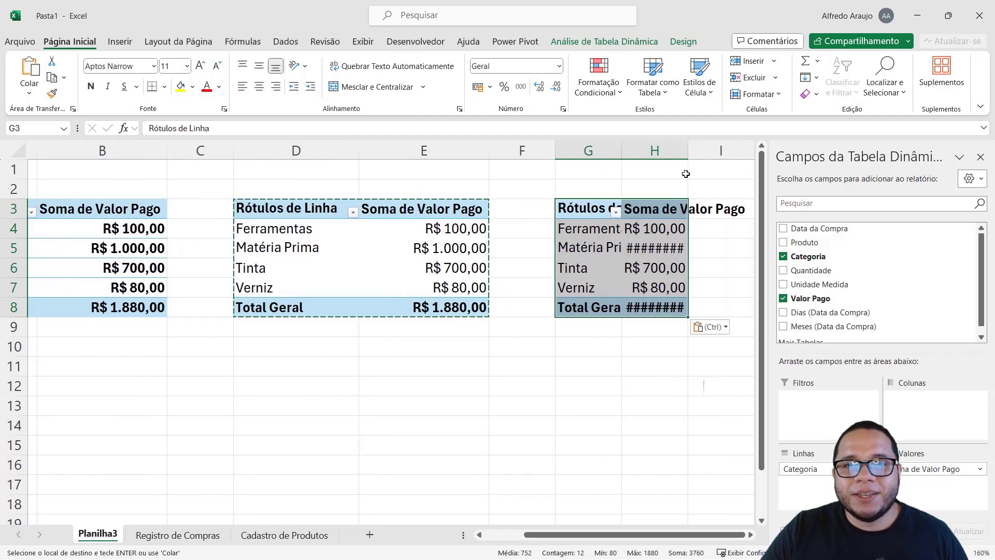
double_click(688, 150)
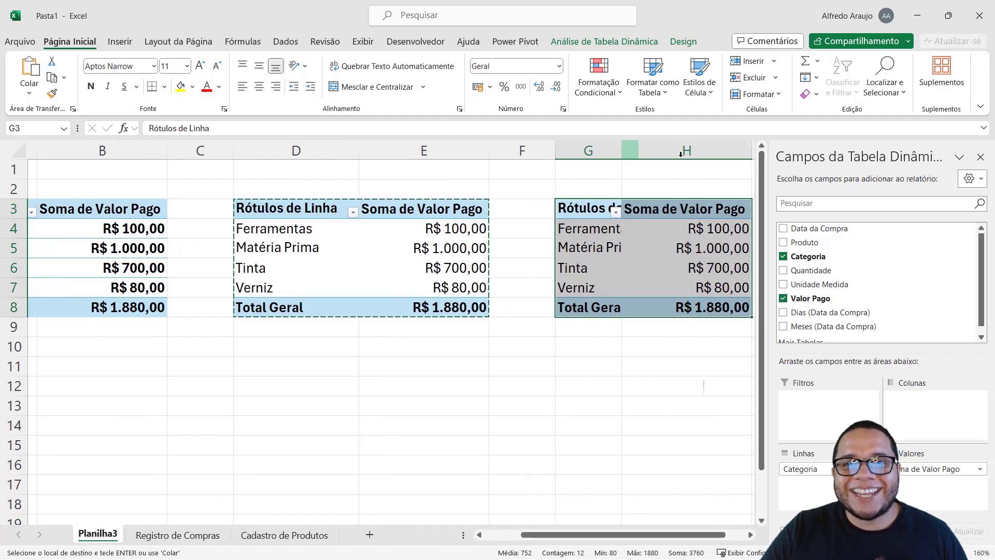
double_click(621, 150)
click(751, 535)
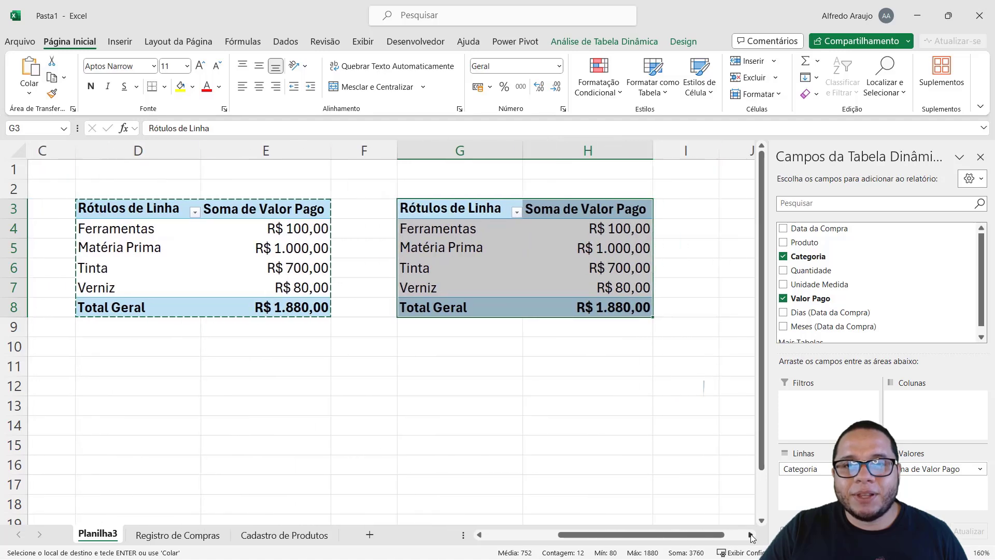
Replace Categoria with Produto as the row field of the third pivot table and close the field list.
click(389, 251)
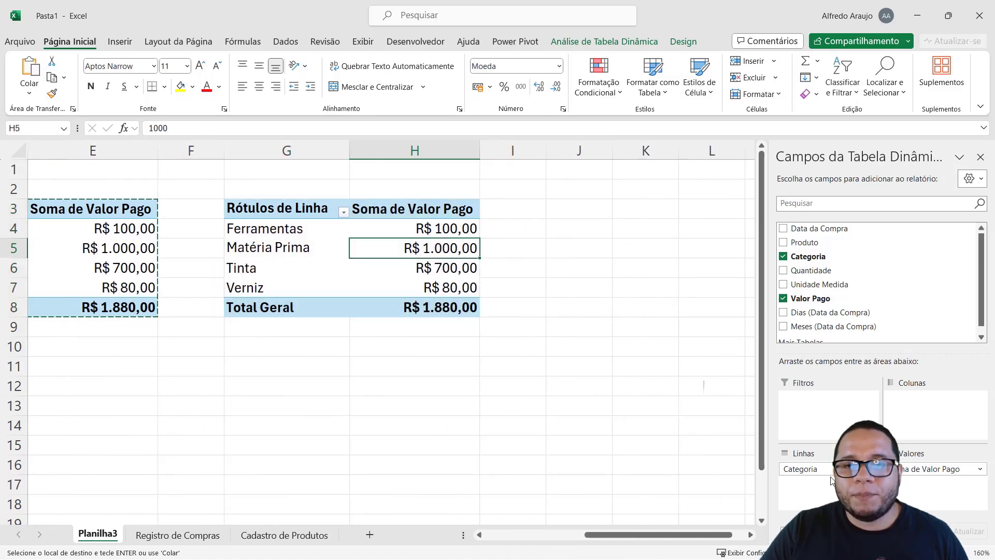
drag(832, 480, 521, 409)
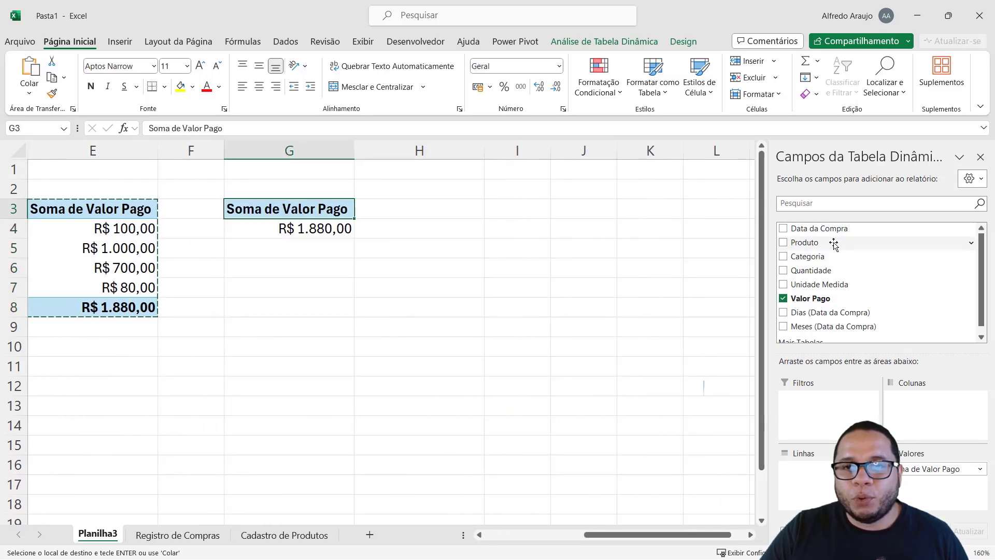
drag(833, 243, 797, 469)
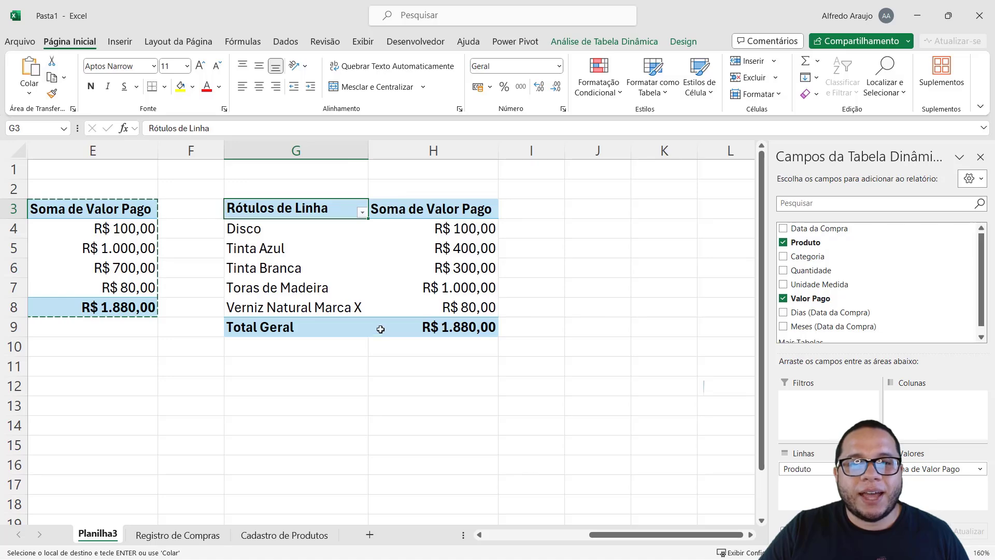
drag(622, 535, 515, 534)
click(979, 157)
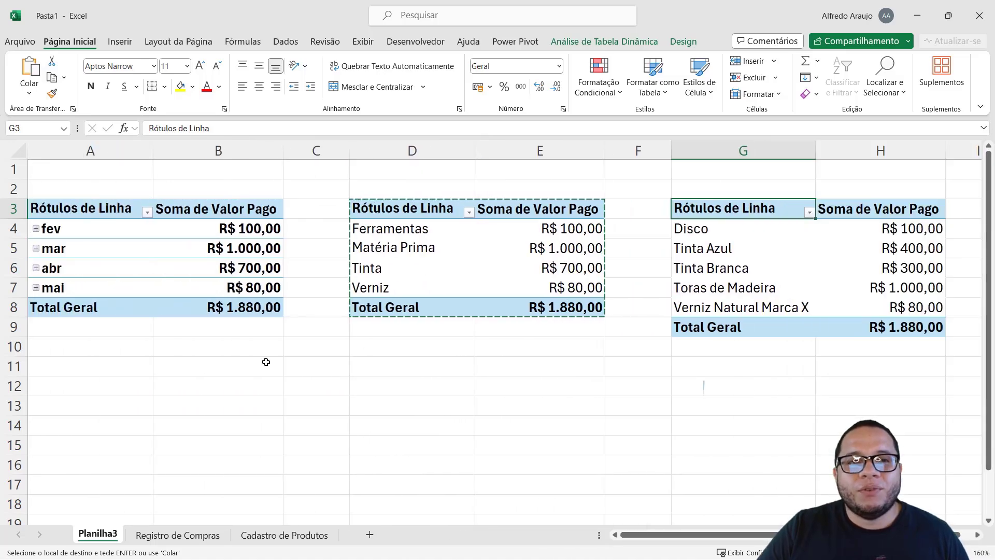
Review the source table on Registro de Compras and return to the three pivot tables on Planilha3.
scroll(265, 362, down, 1)
click(177, 535)
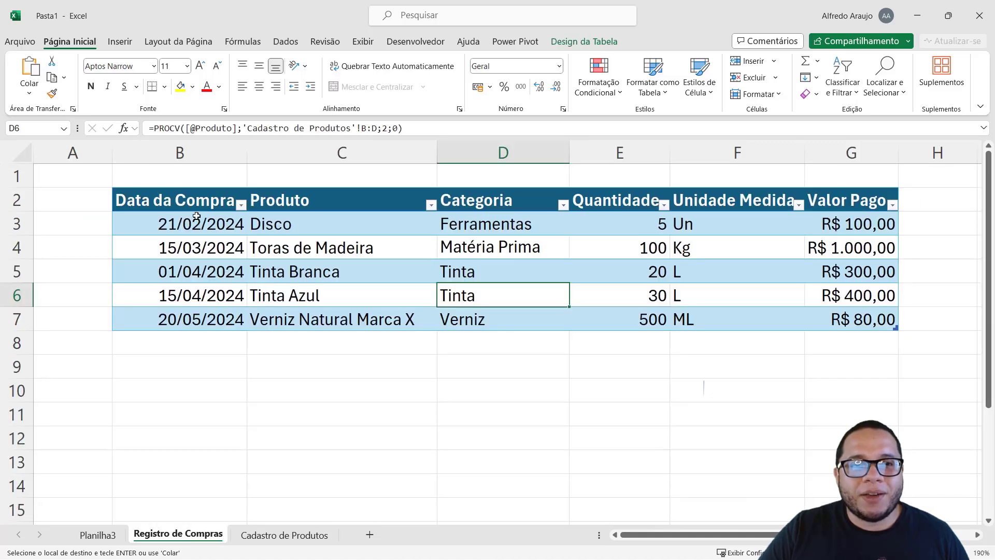
drag(197, 200, 843, 435)
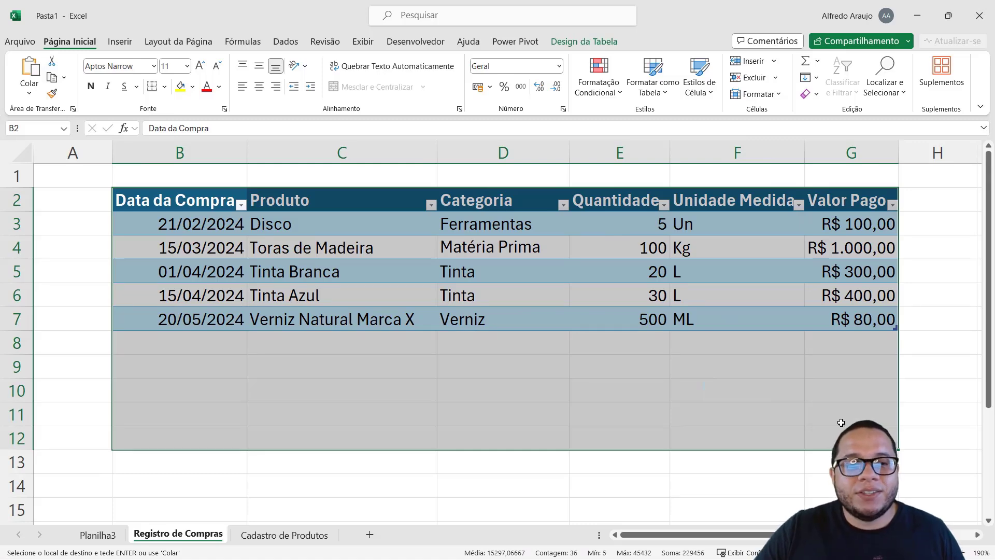
click(97, 534)
click(110, 383)
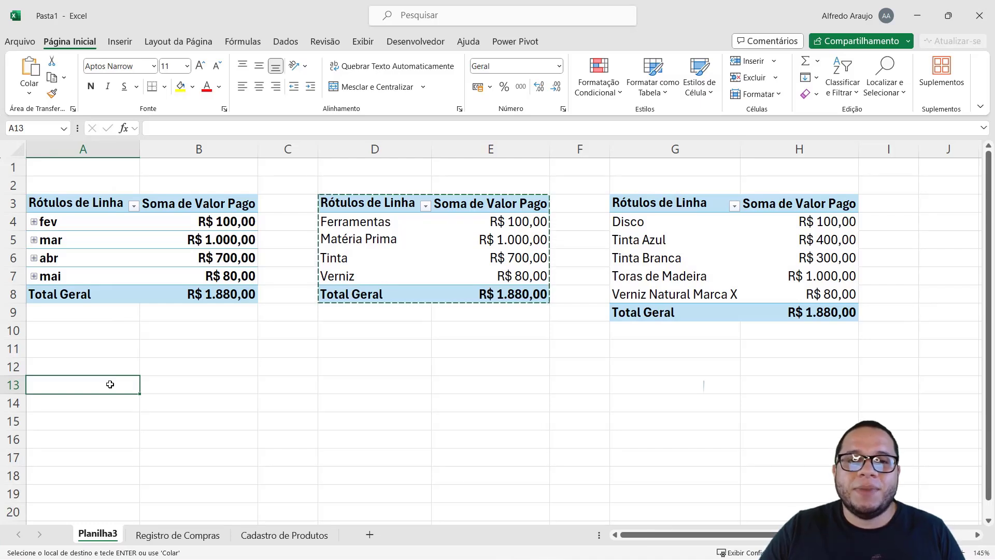
click(354, 257)
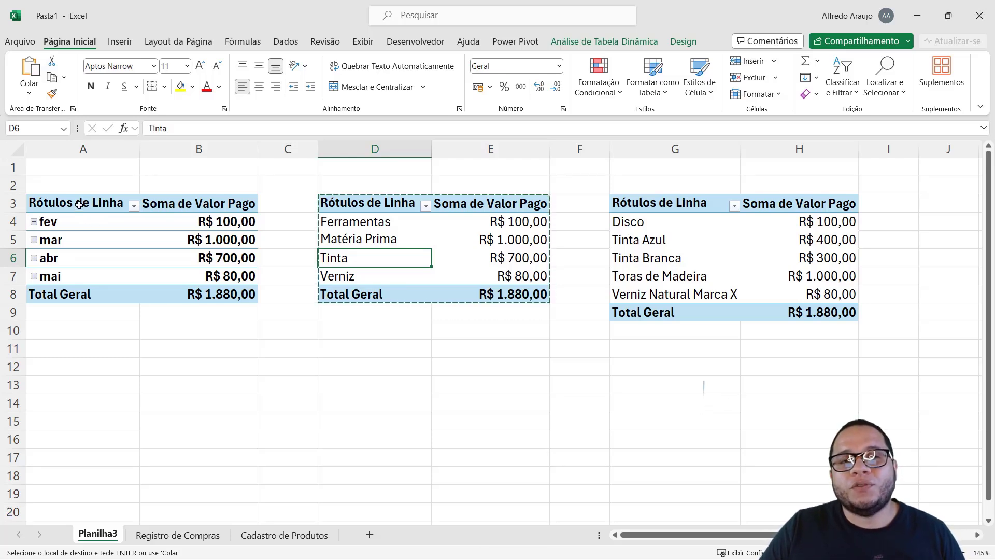
Insert a line pivot chart based on the monthly pivot table in A3:B8.
drag(79, 205, 193, 295)
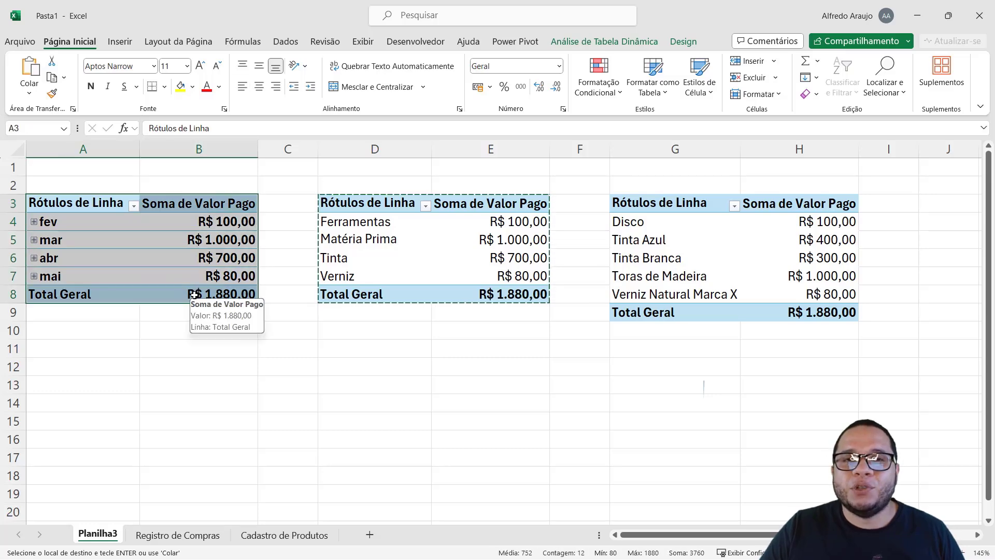
click(120, 42)
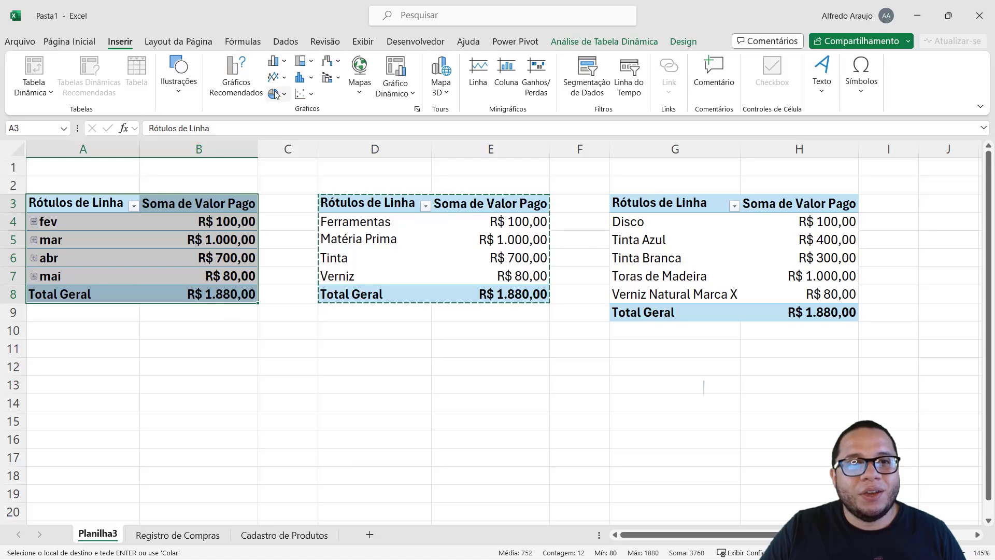
click(92, 228)
drag(78, 204, 243, 294)
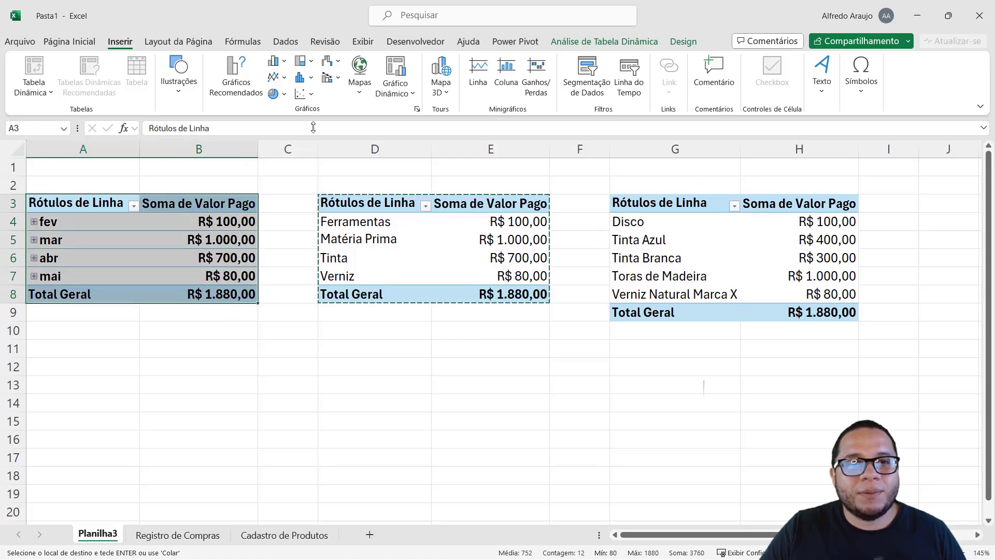
click(273, 78)
click(283, 123)
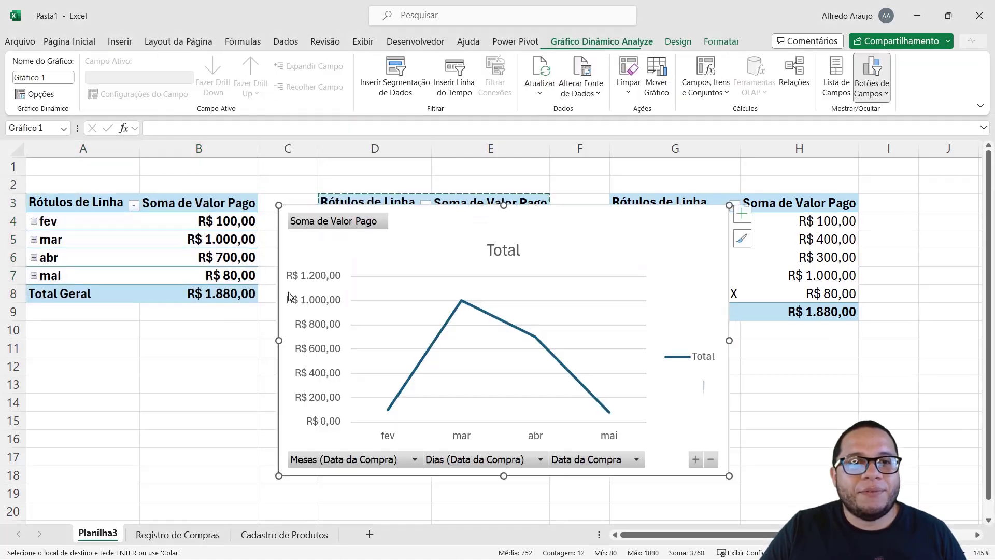
Move the line chart to the lower part of the monthly pivot table in columns A and B and narrow it.
drag(508, 215, 256, 272)
scroll(446, 381, down, 1)
drag(478, 343, 320, 343)
scroll(363, 342, up, 1)
drag(320, 389, 227, 394)
Widen spacer columns C and F, and resize the line chart to span columns A to C directly below the monthly pivot table.
drag(318, 149, 376, 148)
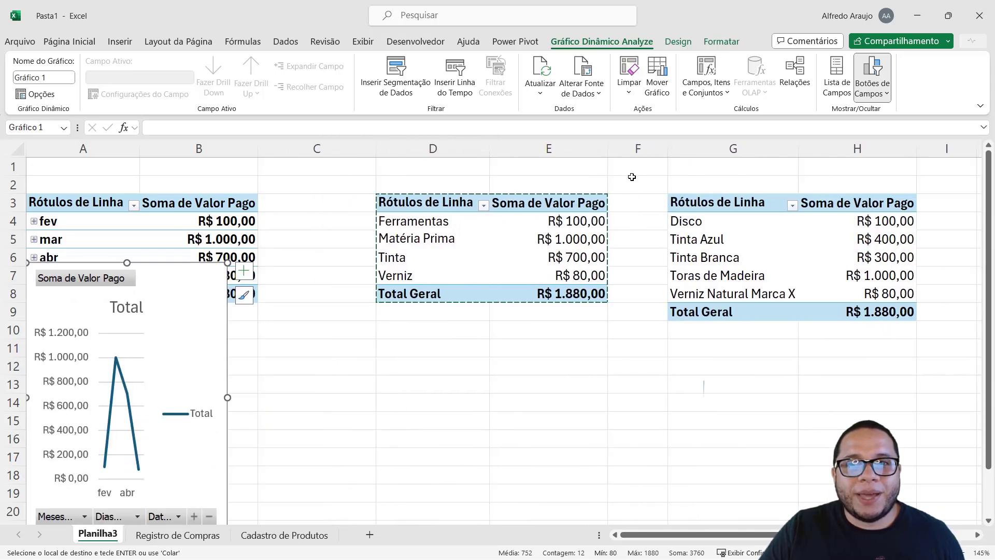
drag(667, 151, 723, 150)
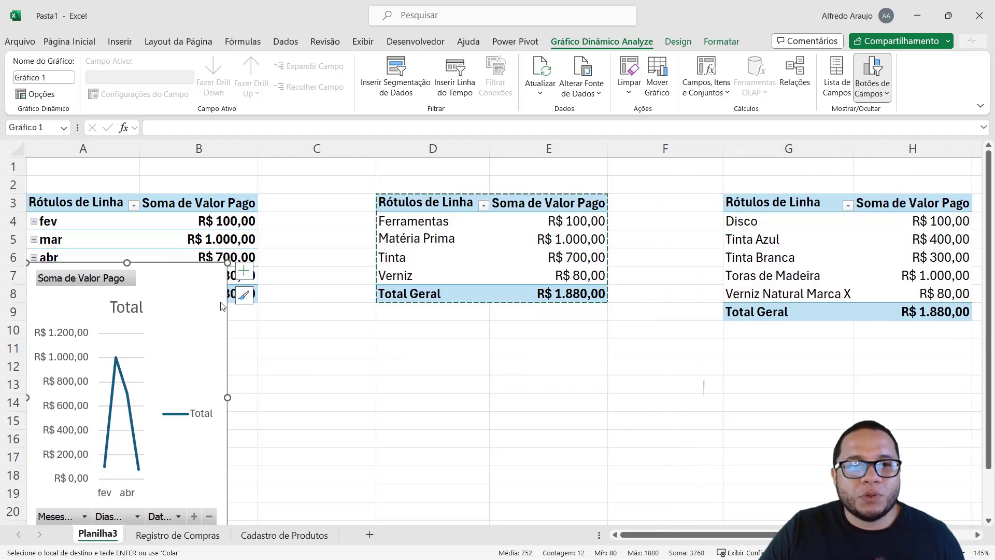
scroll(221, 306, down, 1)
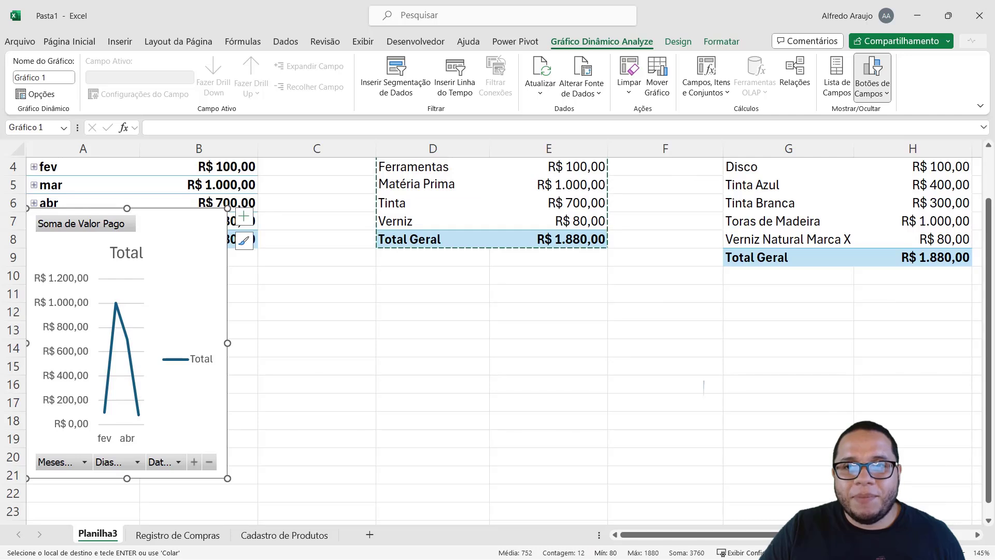
drag(987, 337, 986, 320)
drag(227, 371, 326, 359)
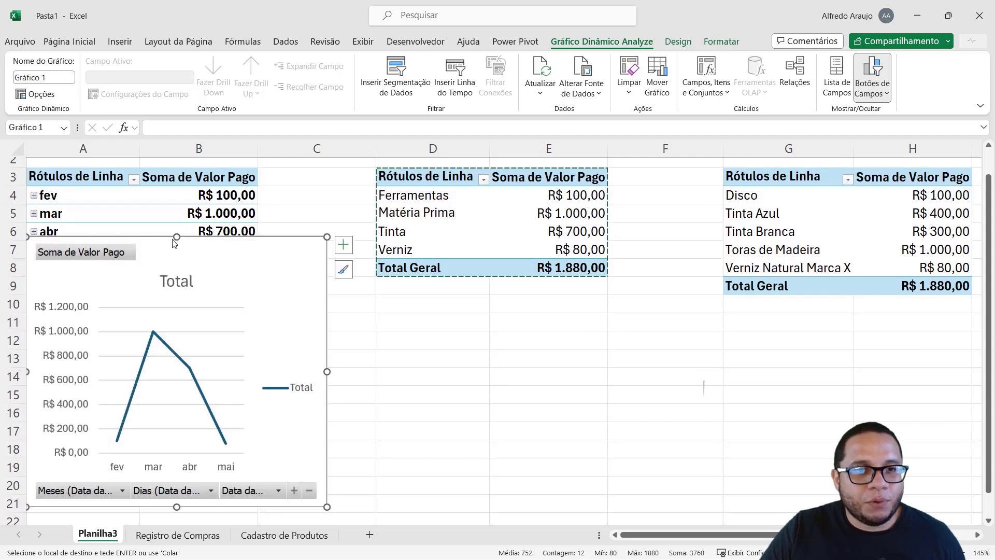
drag(176, 237, 175, 281)
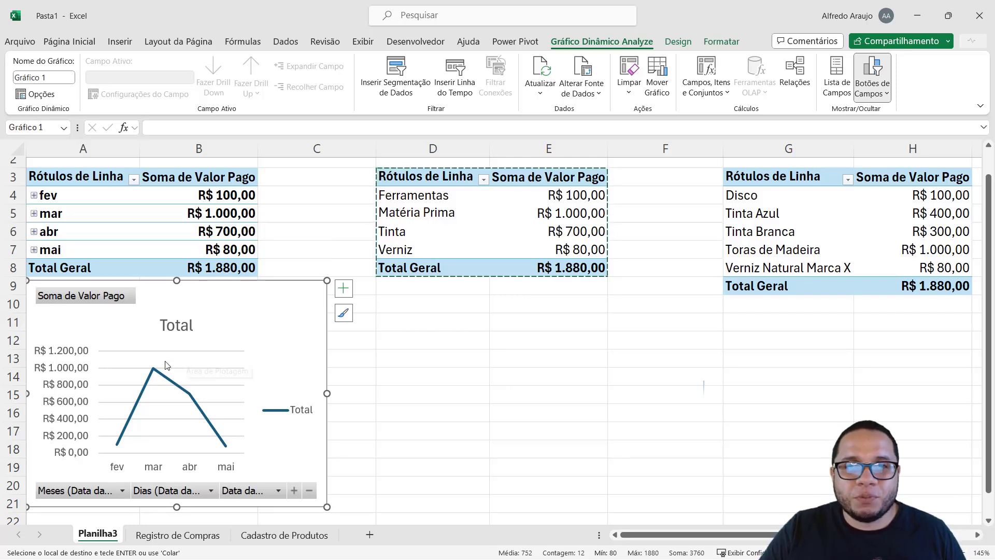
Remove the title and legend from the line chart and hide all of its field buttons.
click(169, 330)
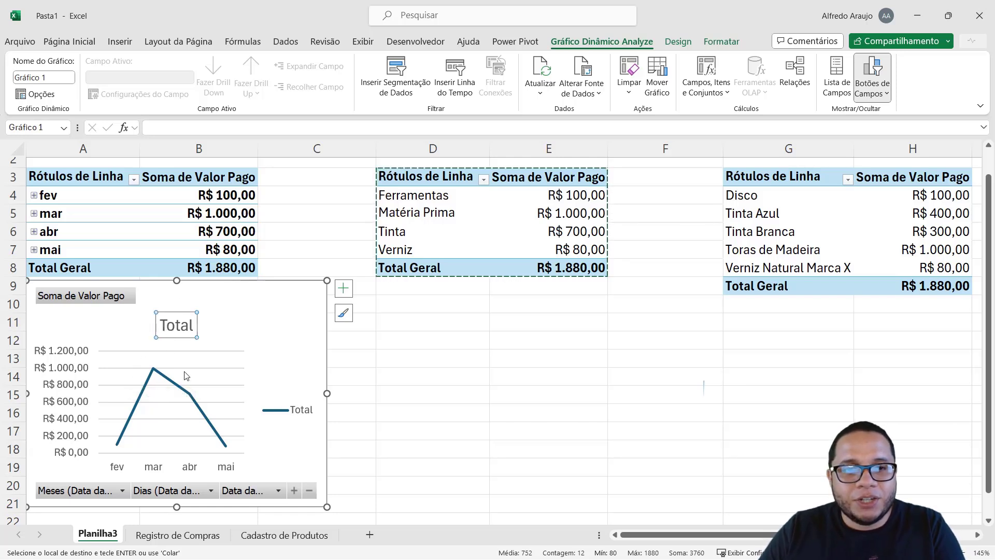
key(Delete)
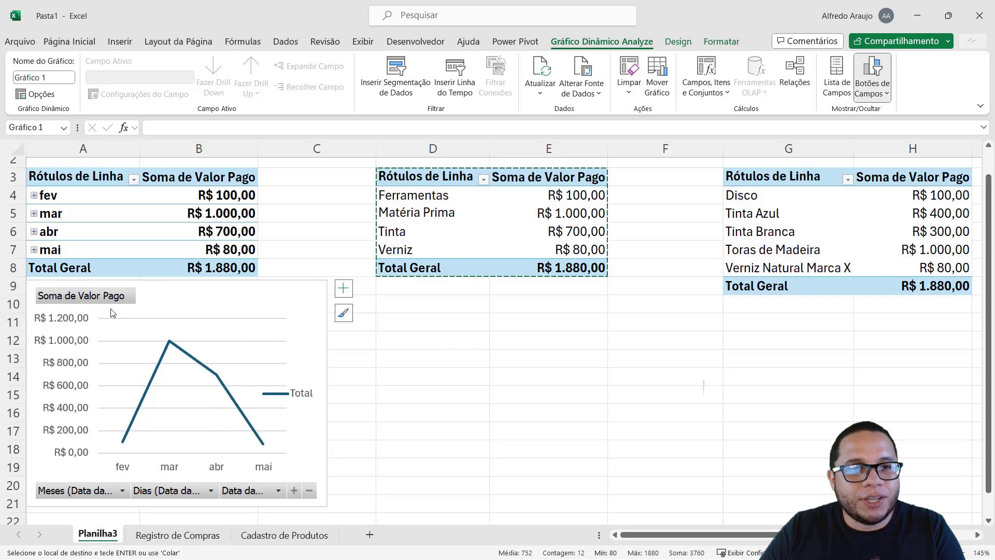
right_click(96, 296)
click(162, 442)
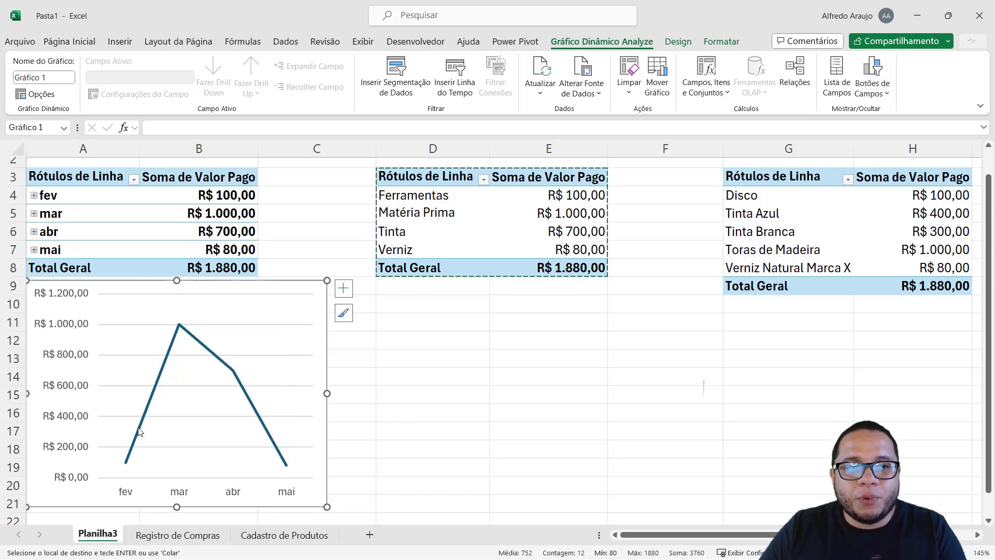
mouse_move(139, 431)
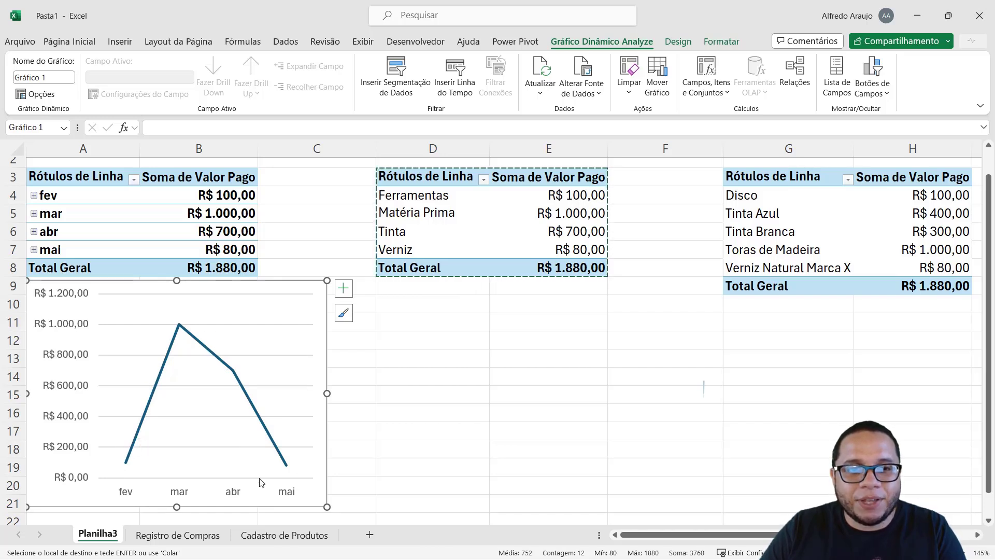
Format the line chart's data series as a smoothed line.
right_click(138, 435)
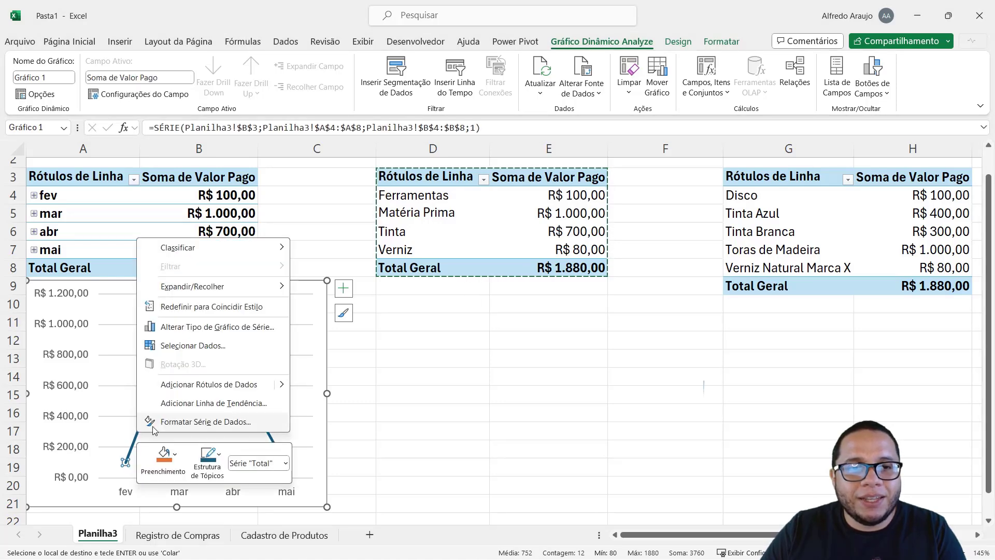
click(167, 422)
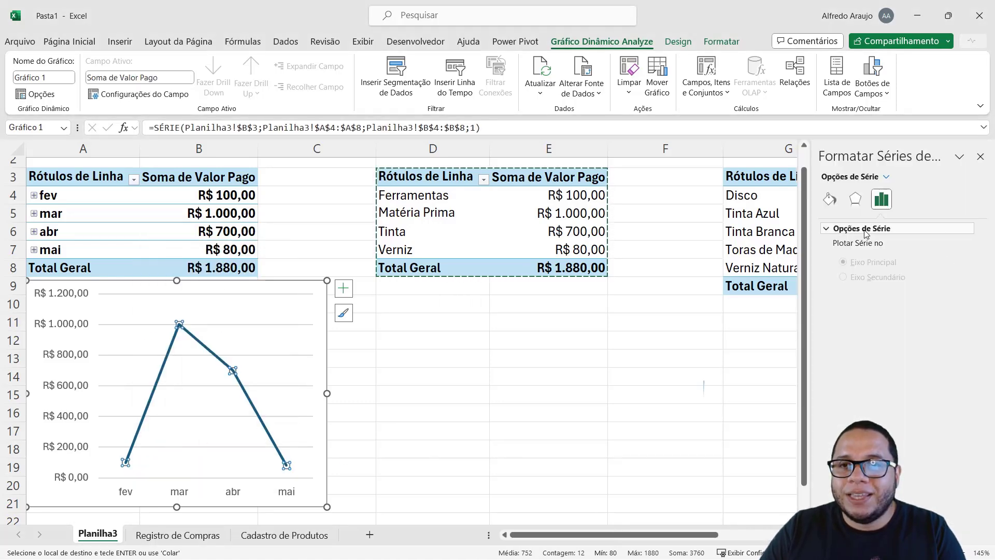
click(830, 199)
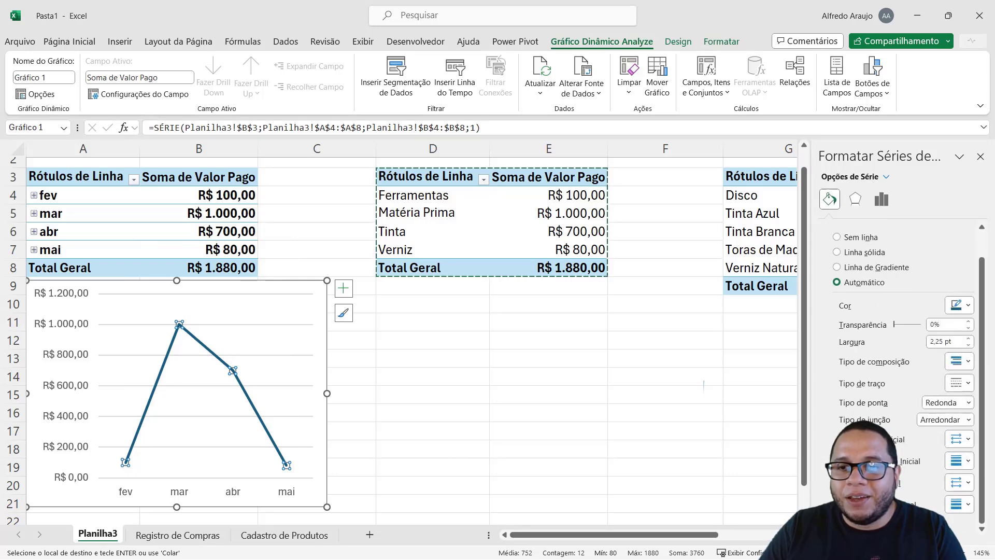
click(843, 521)
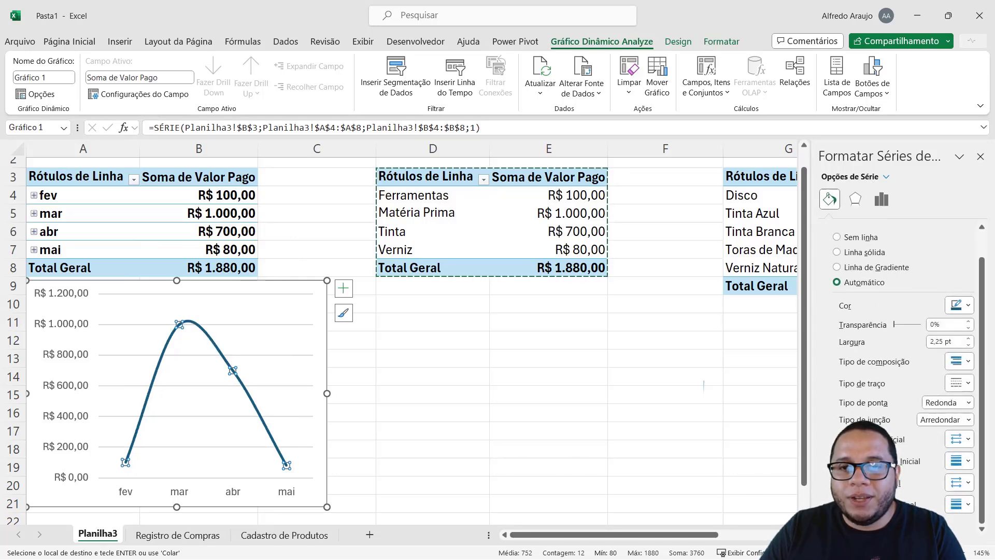
click(600, 385)
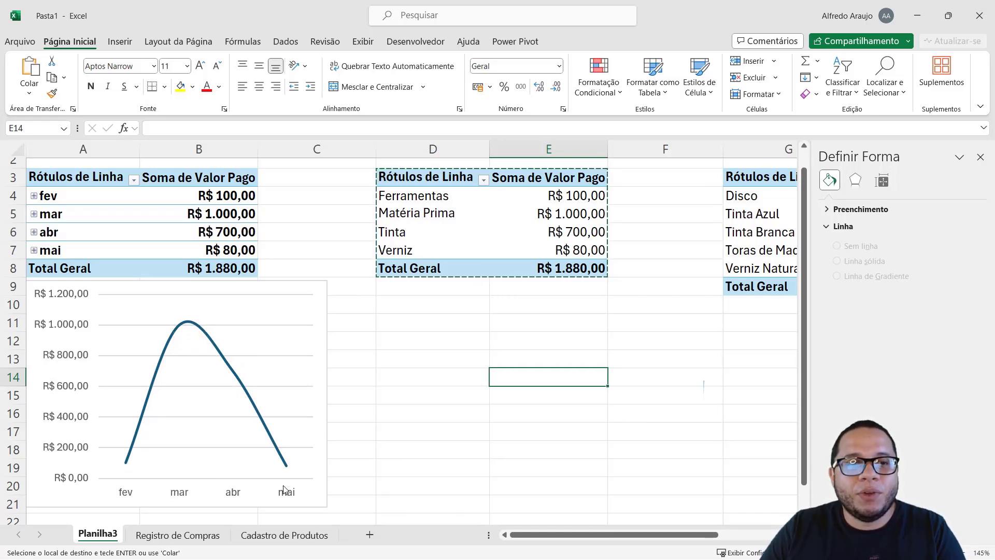
Clear the pending copy selection and insert a doughnut pivot chart based on the category pivot table in D3:E8.
click(441, 413)
key(Escape)
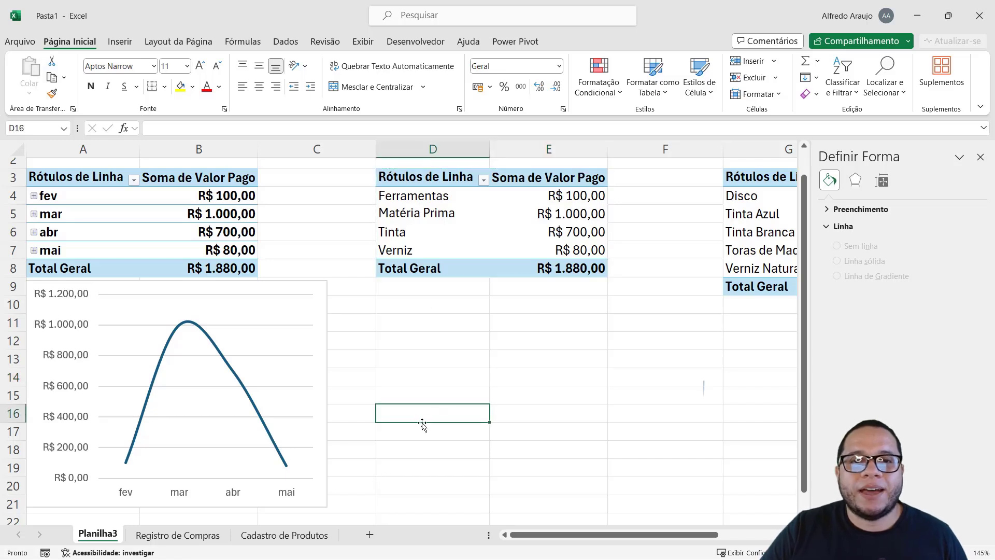
drag(424, 179, 570, 268)
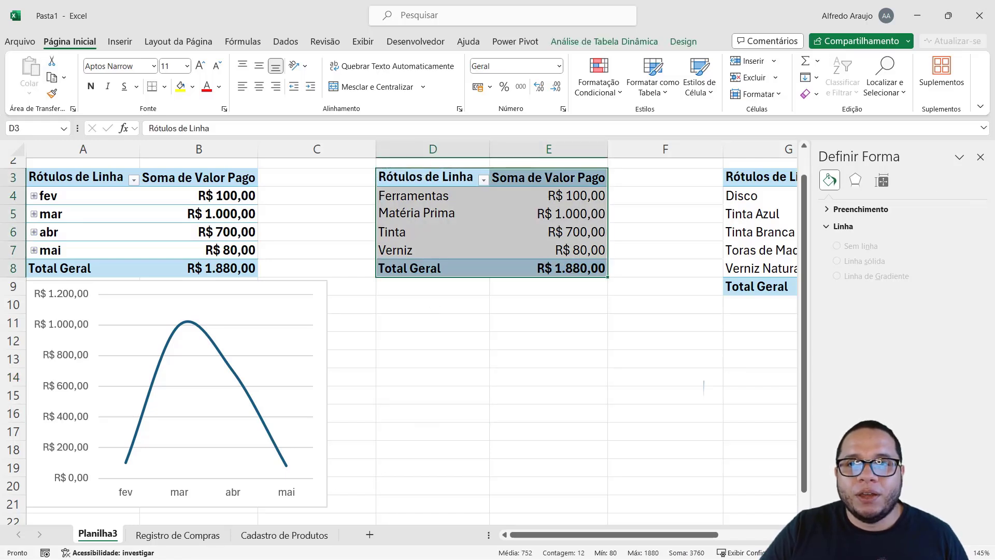
click(980, 157)
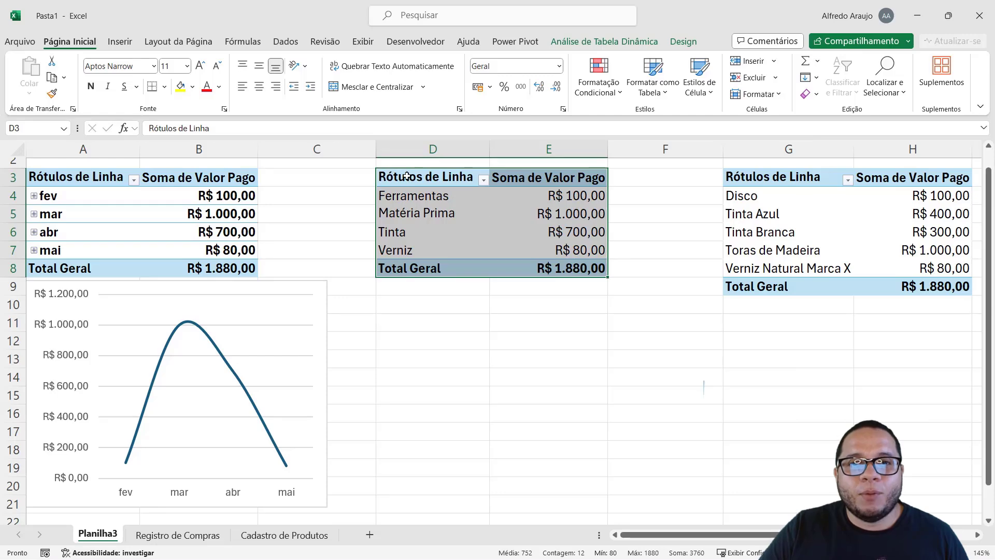
click(120, 41)
click(275, 94)
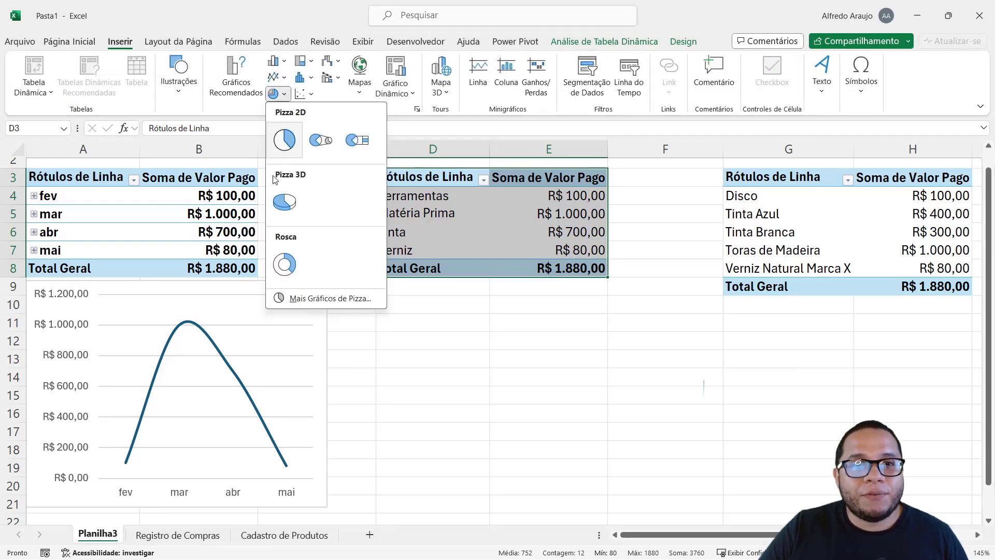
click(285, 264)
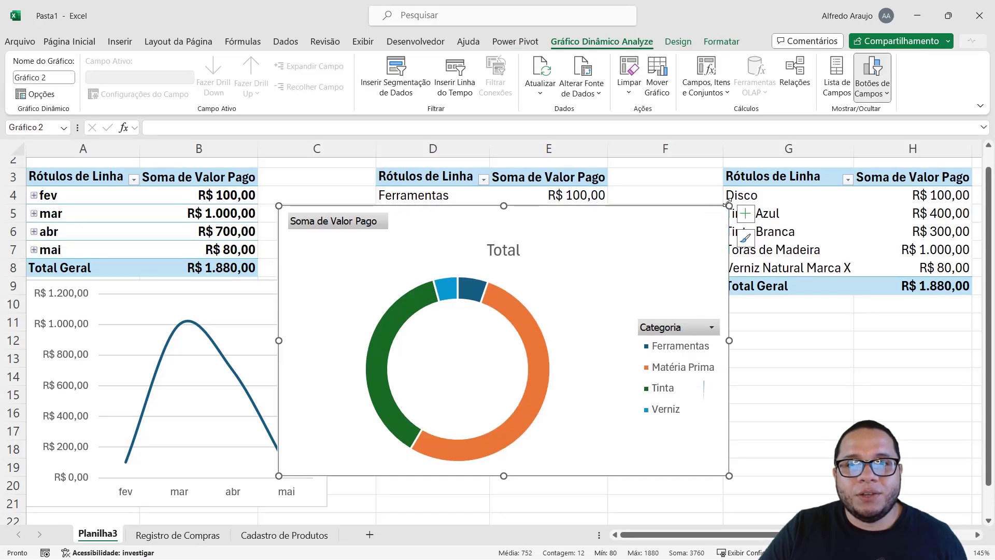
Resize the doughnut chart and place it directly below the category pivot table, beside the line chart and down to about row 21.
drag(729, 206, 618, 273)
drag(557, 280, 617, 282)
drag(679, 379, 661, 381)
drag(499, 483, 501, 501)
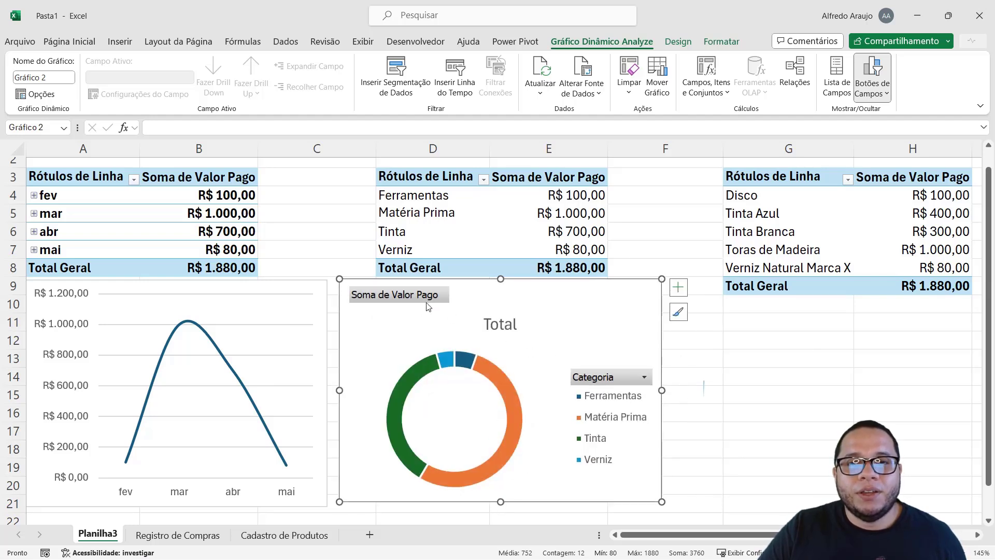
Remove the title and legend from the doughnut chart and hide all of its field buttons.
click(511, 329)
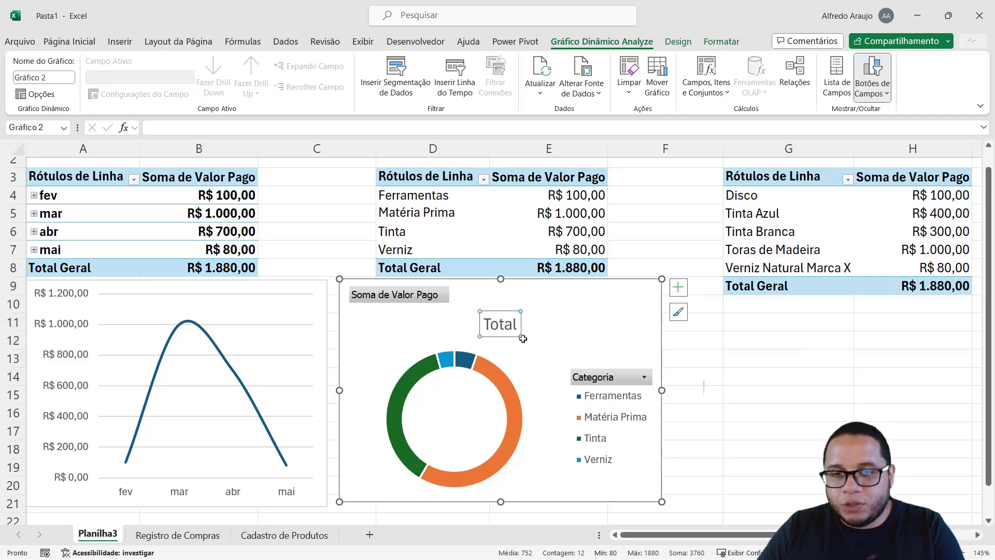
key(Delete)
click(581, 405)
key(Delete)
right_click(413, 297)
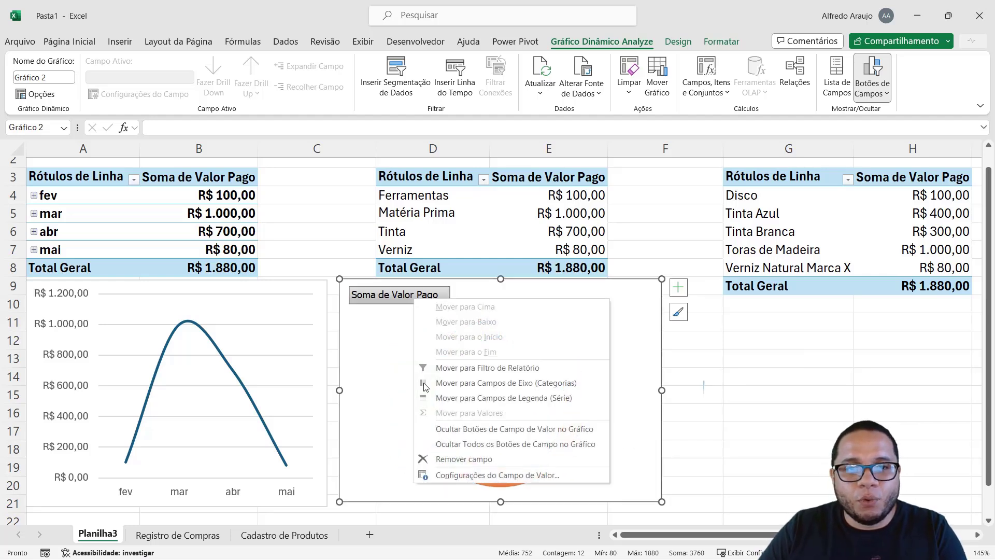
click(487, 444)
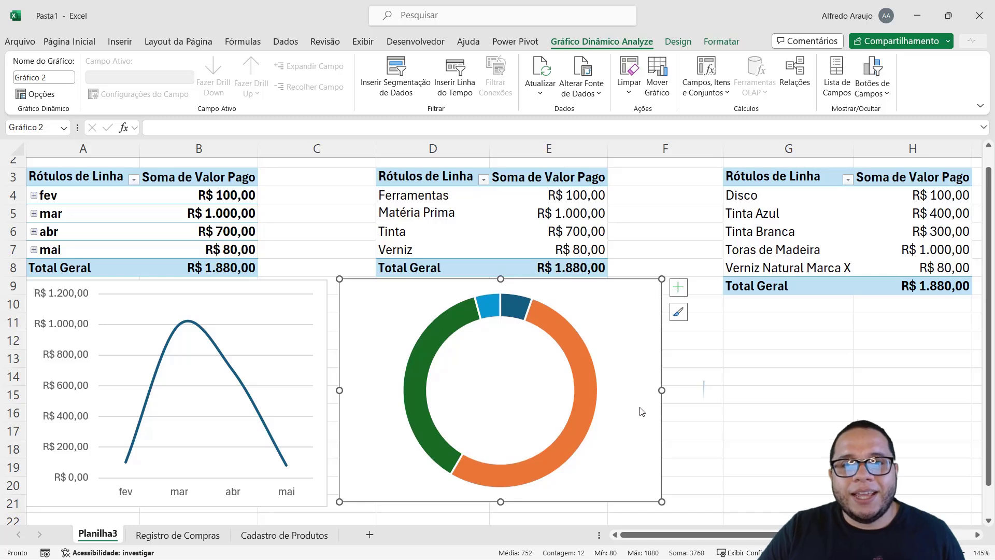
Add data labels to the doughnut chart showing category name and value, separated by a new line.
click(678, 286)
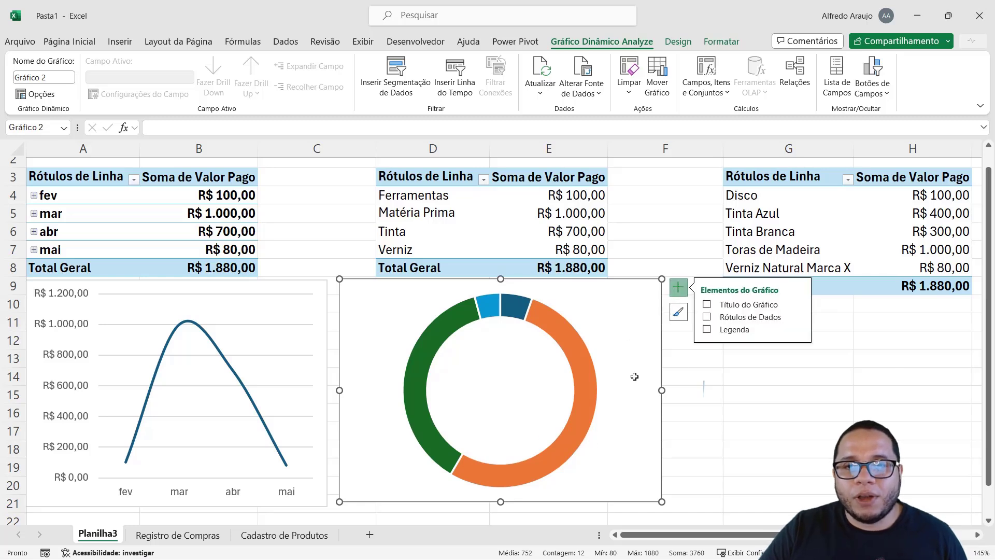
click(708, 317)
right_click(549, 423)
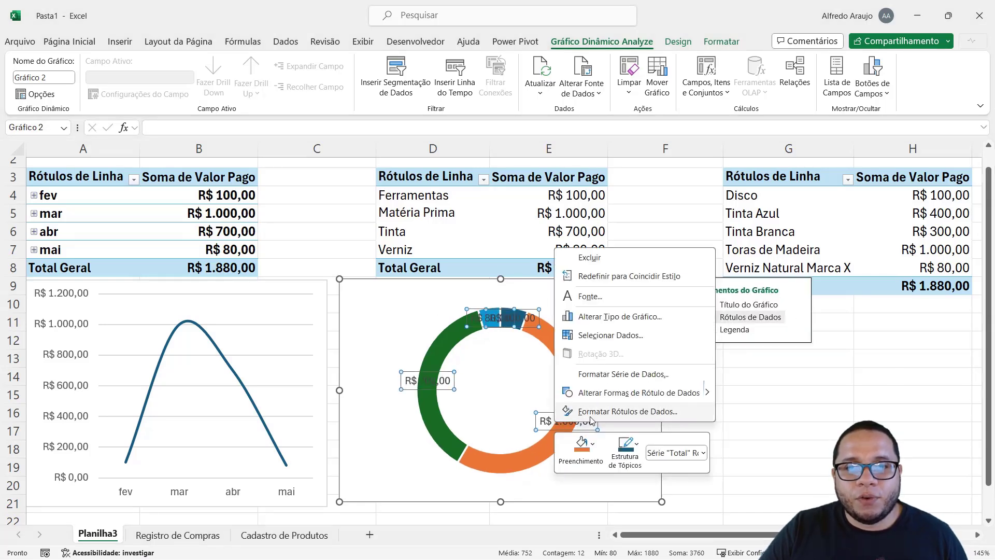
click(621, 472)
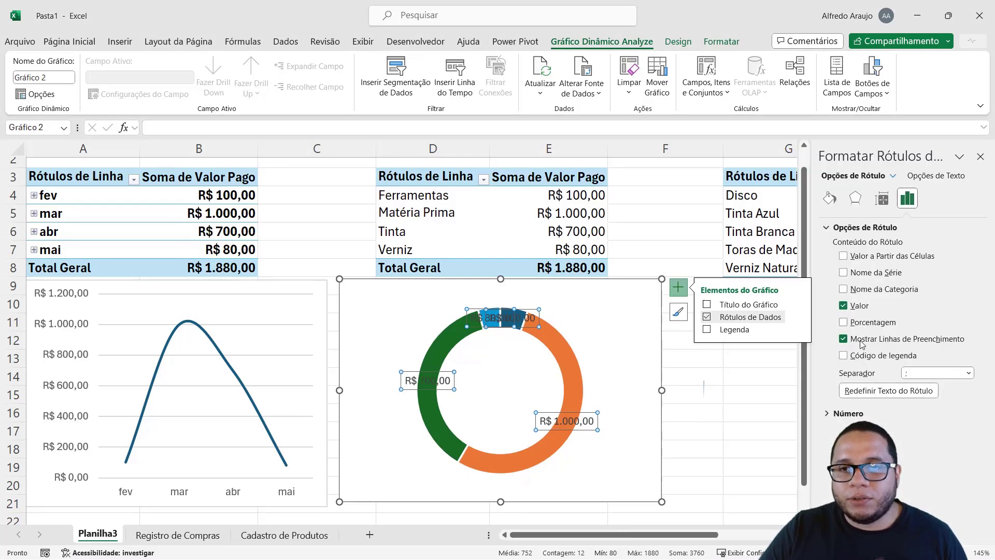
click(878, 290)
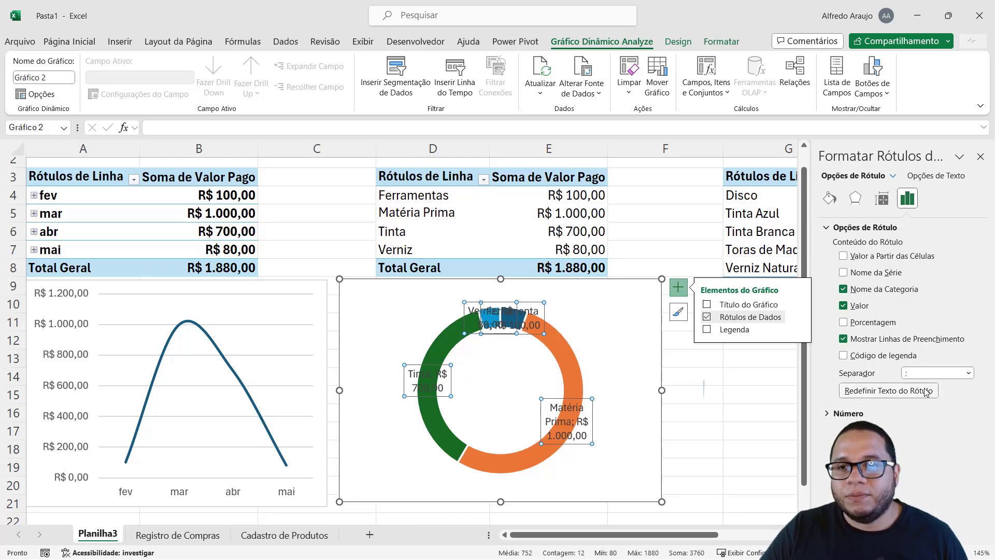
click(968, 374)
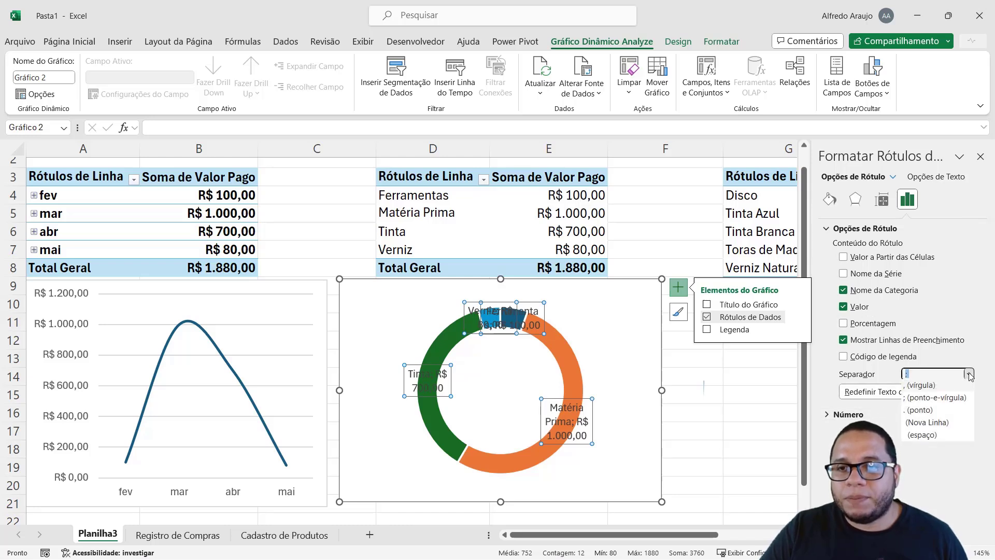
click(926, 423)
click(740, 418)
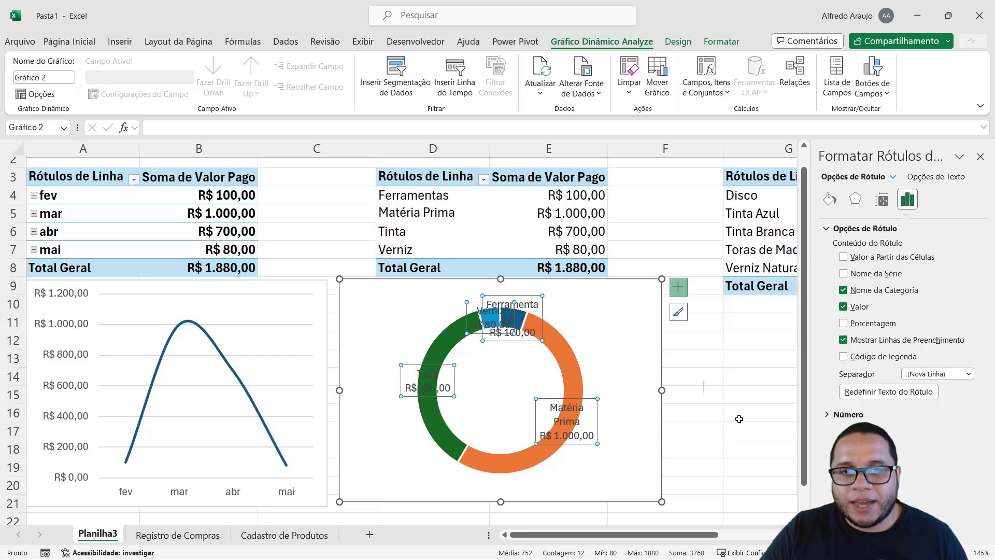
Move the Ferramentas, Verniz, Tinta and Matéria Prima labels outside the doughnut ring, each beside its own slice.
click(455, 356)
click(533, 342)
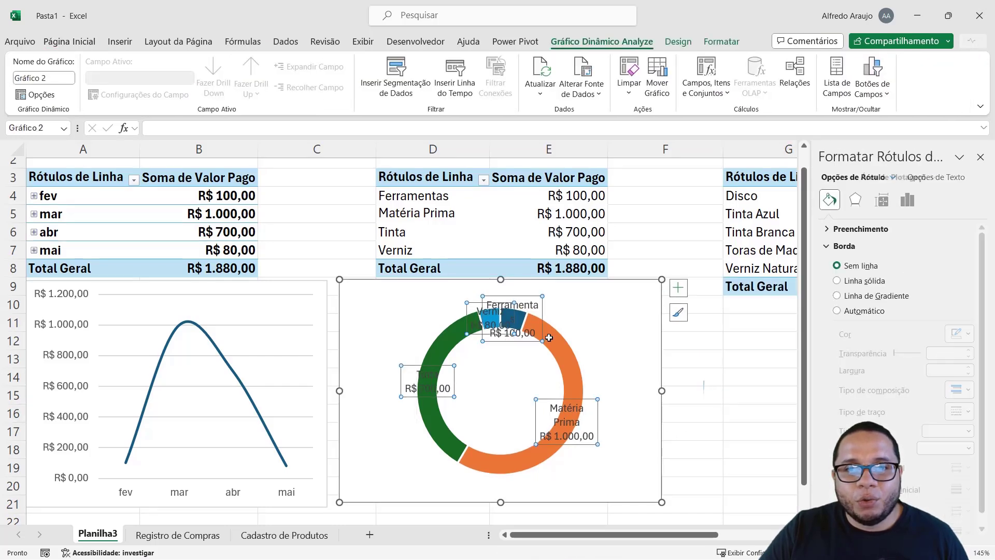
click(533, 343)
drag(533, 342, 592, 332)
click(482, 330)
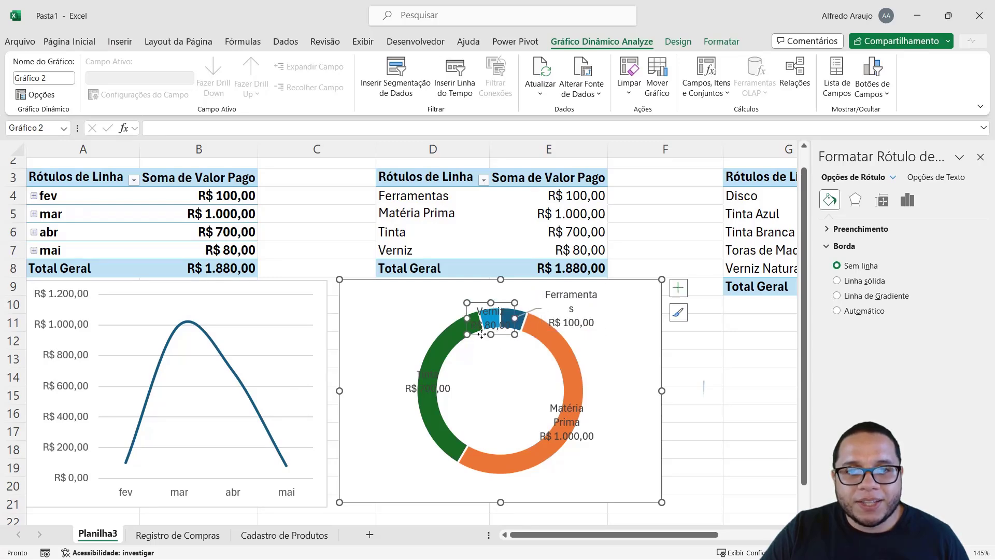
drag(482, 334, 429, 323)
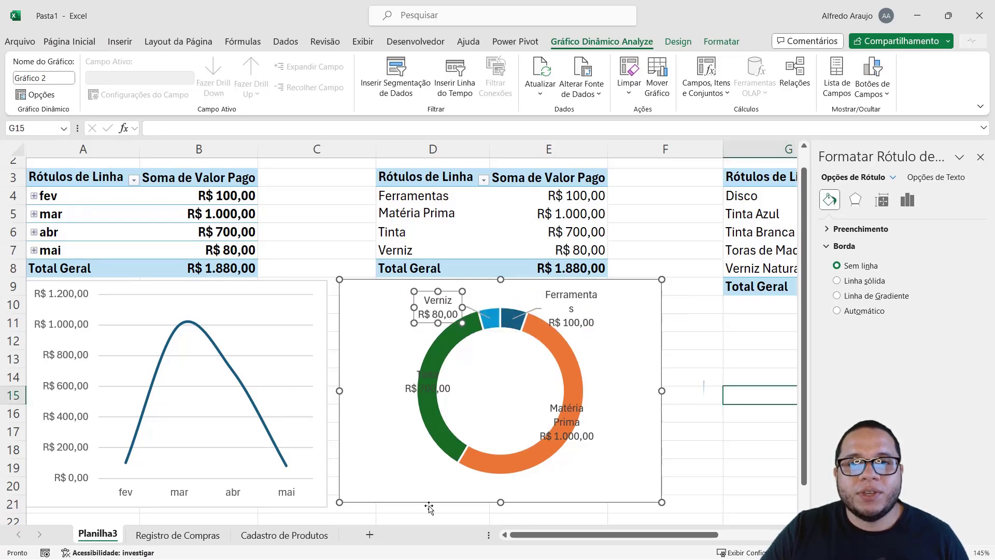
click(411, 393)
click(411, 392)
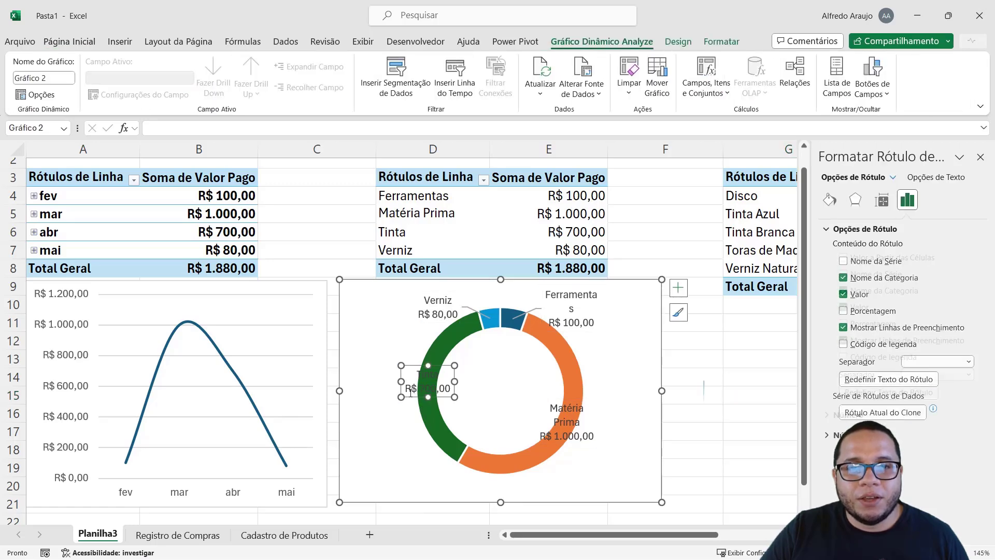
drag(410, 392, 361, 401)
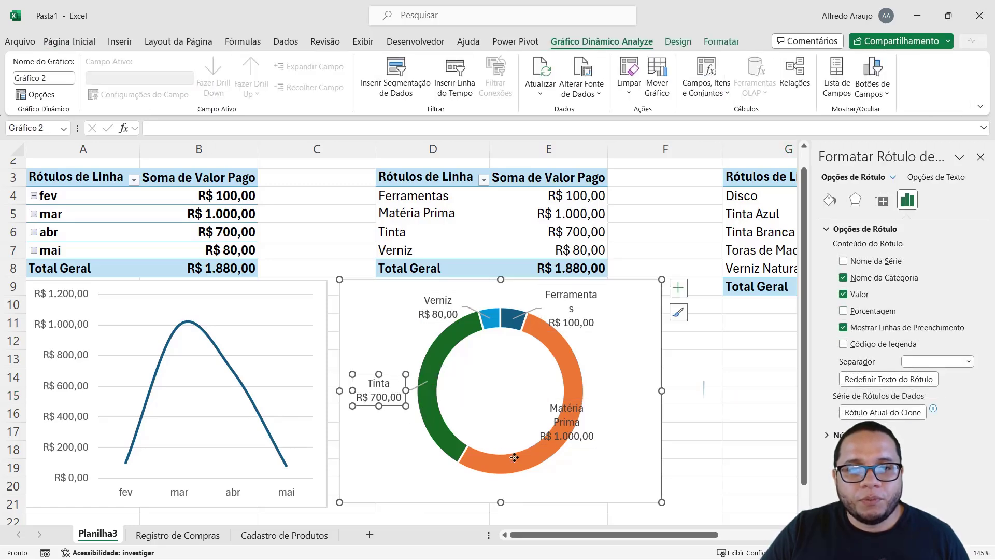
click(581, 436)
drag(581, 445, 635, 461)
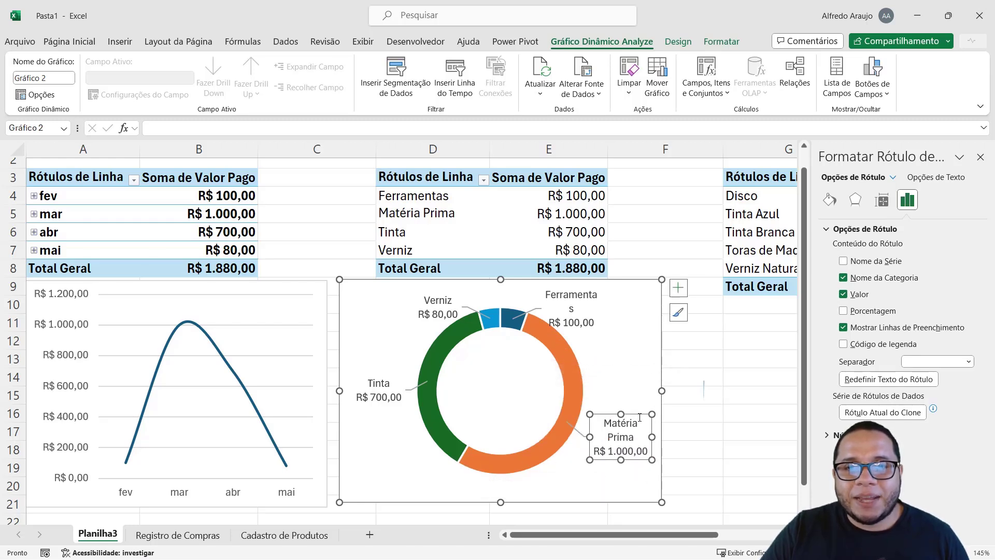
click(721, 448)
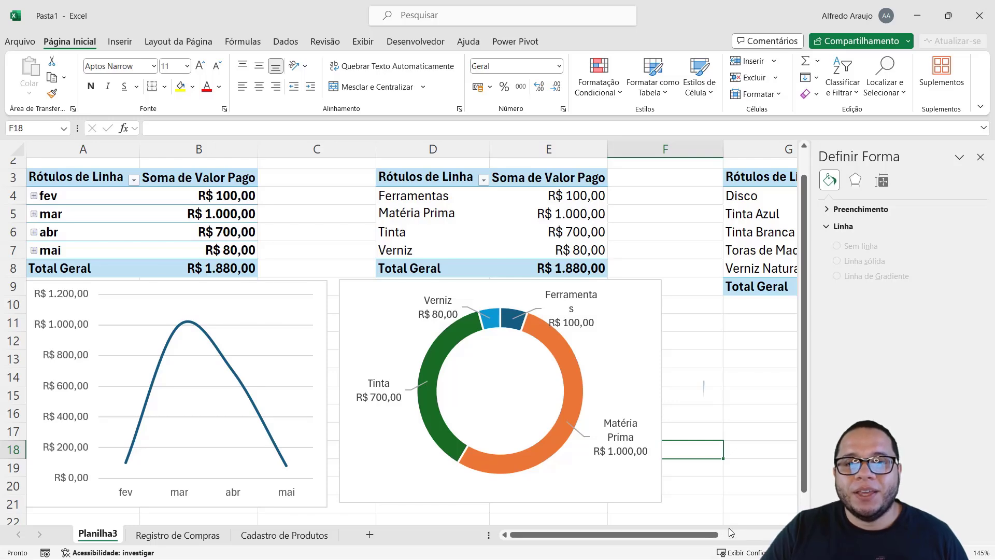
Insert a 2D clustered bar pivot chart based on the product pivot table in columns G and H.
drag(715, 534, 779, 534)
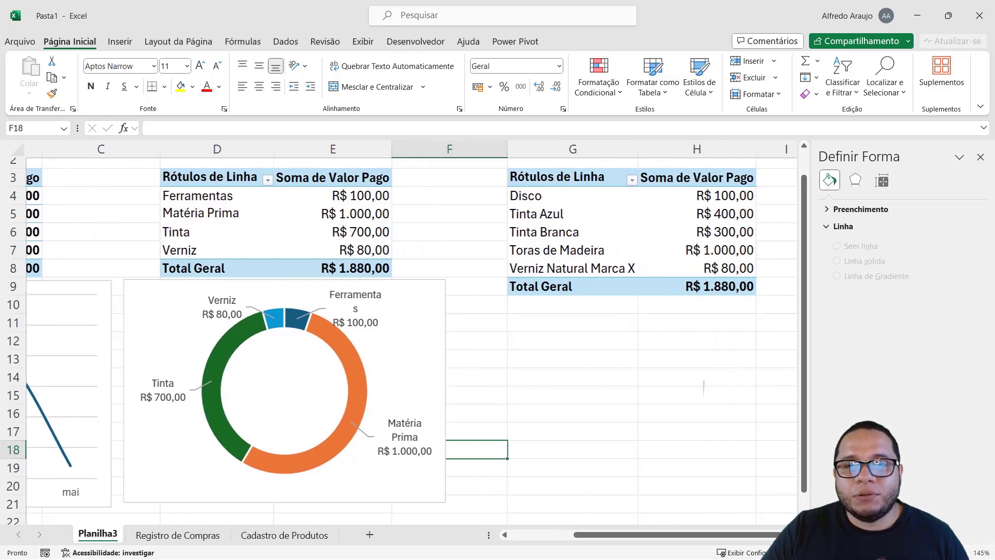
scroll(399, 324, right, 5)
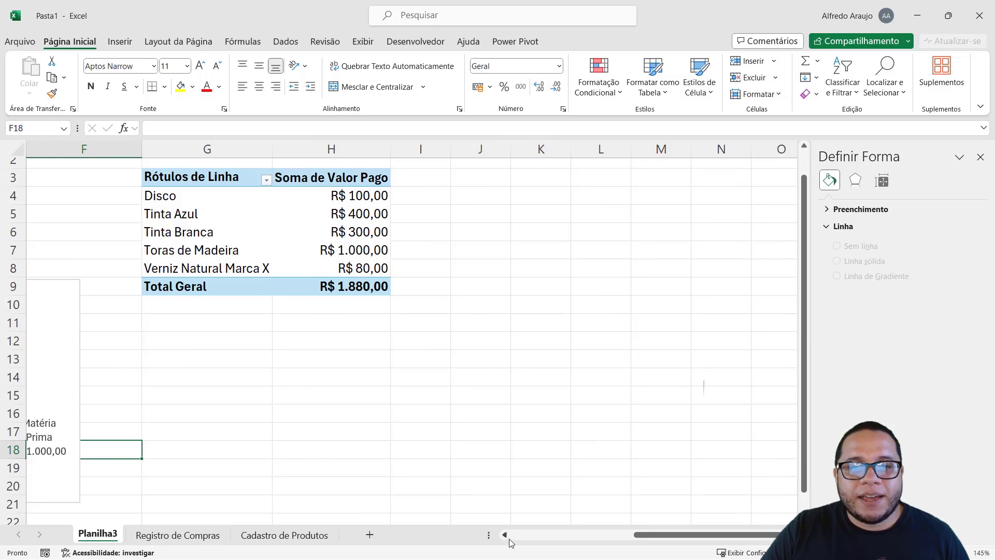
click(504, 534)
click(328, 198)
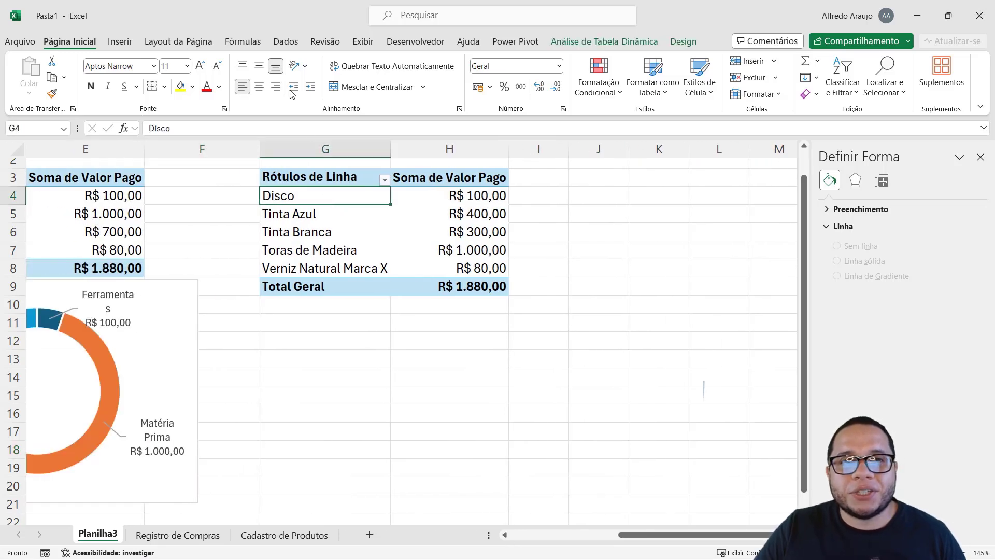
click(120, 41)
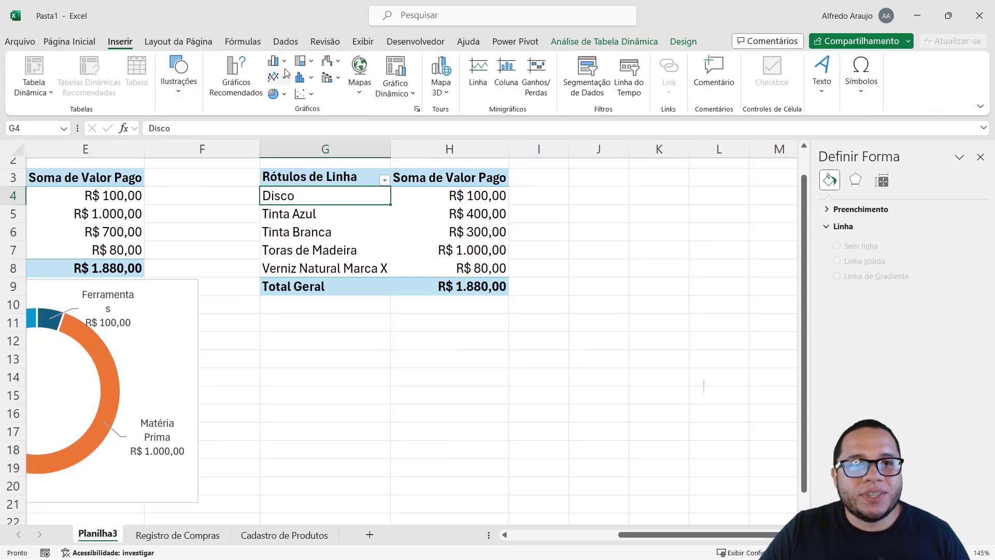
click(275, 61)
click(284, 231)
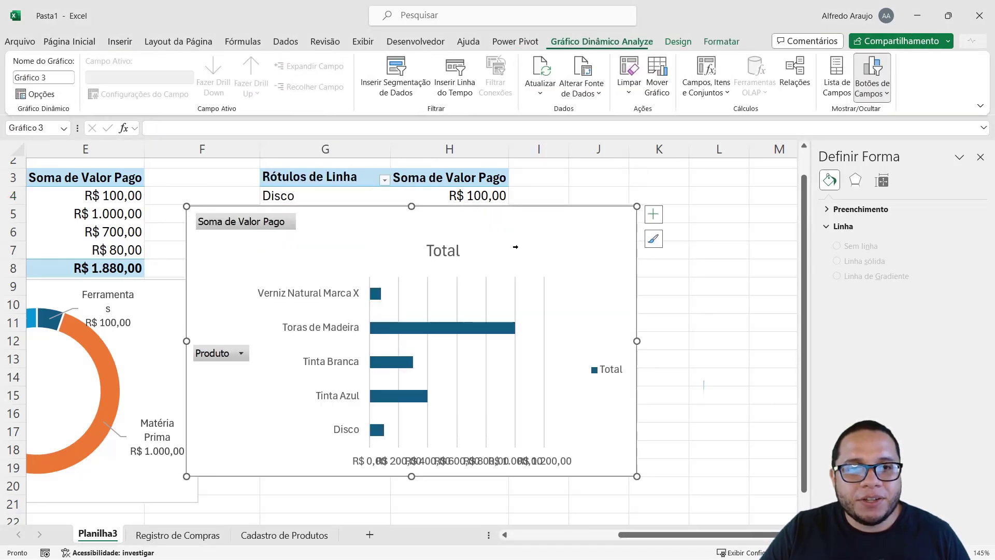
Shrink the bar chart, move it to the lower edge of the product pivot table, and remove its title.
drag(636, 206, 504, 284)
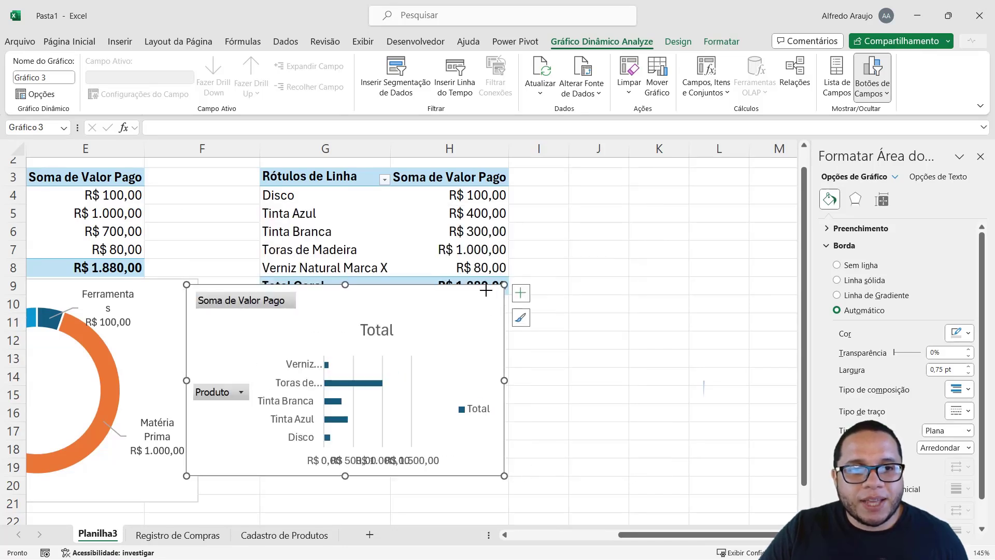
mouse_move(440, 292)
mouse_down()
mouse_move(494, 288)
mouse_move(468, 288)
mouse_up()
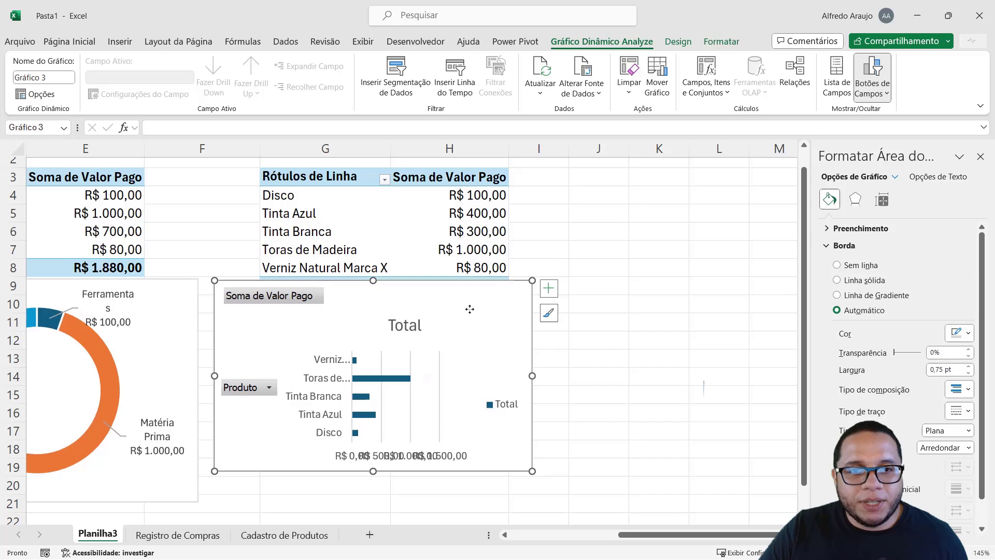
click(399, 331)
key(Delete)
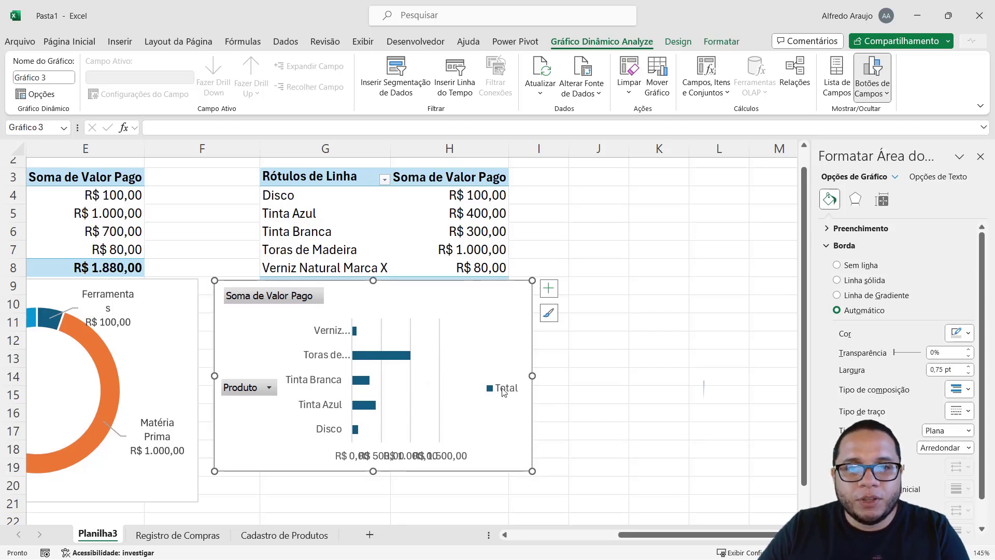
Remove the legend from the bar chart and hide all of its field buttons.
click(502, 392)
key(Delete)
right_click(279, 298)
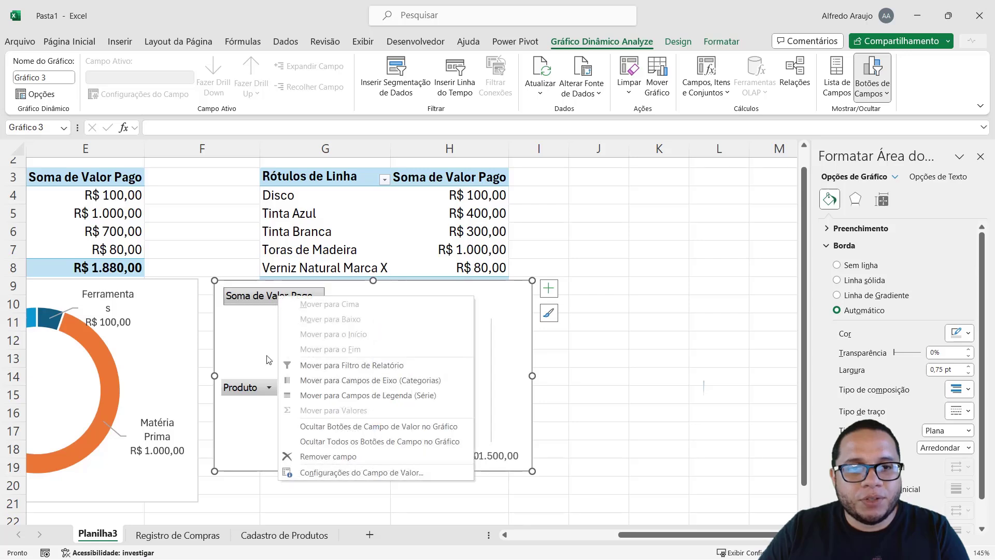
click(380, 441)
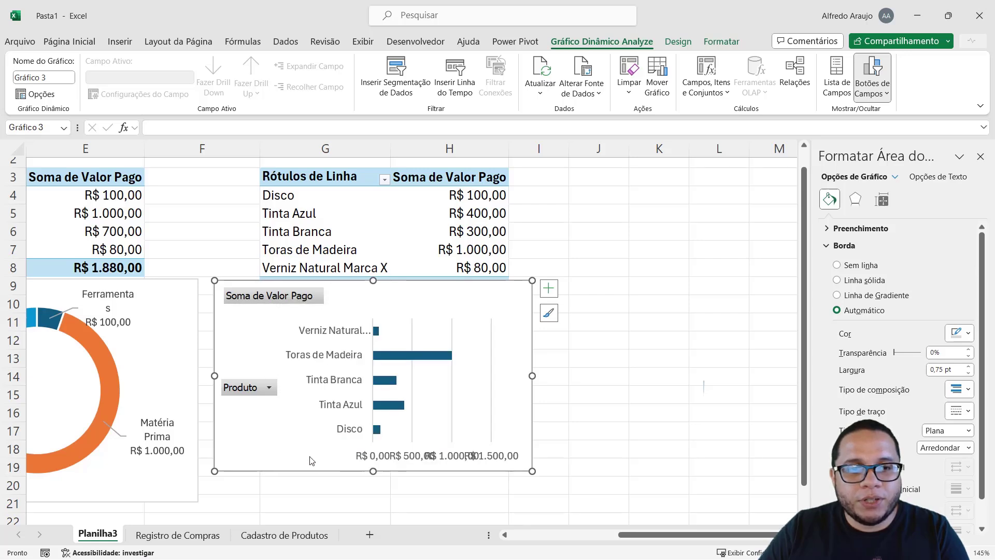
Delete the value axis and the vertical gridlines from the product bar chart.
click(396, 451)
key(Delete)
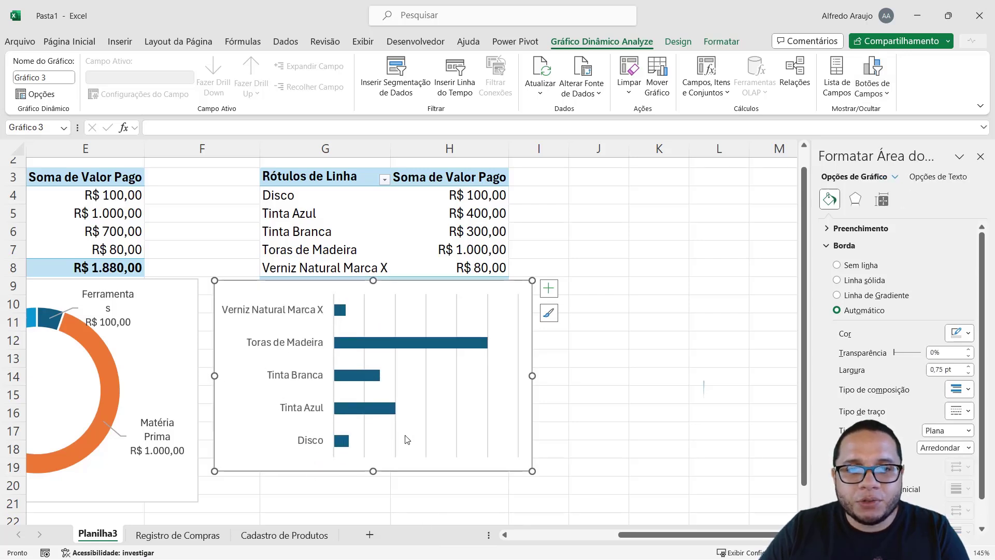
click(429, 447)
key(Delete)
Add data labels to the bars of the product chart.
click(551, 291)
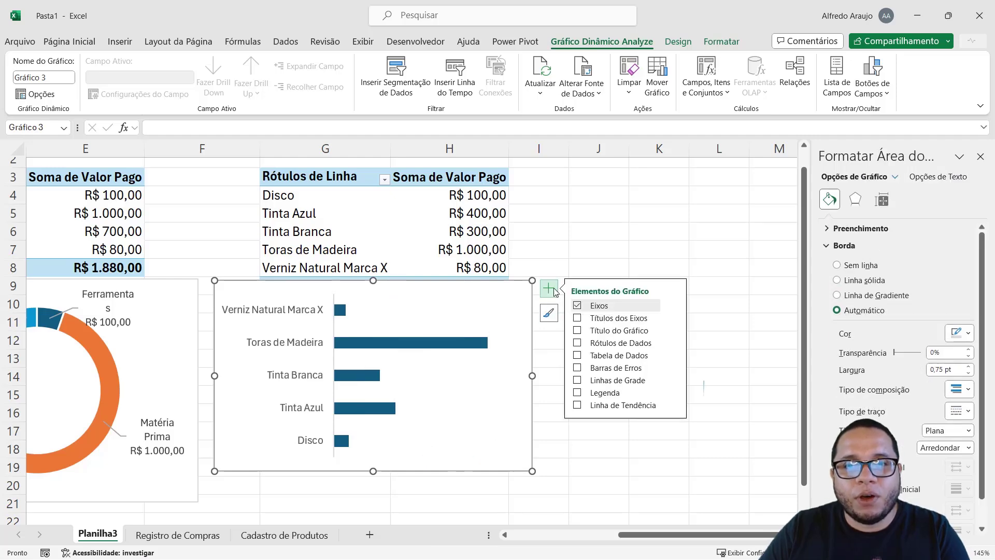
click(577, 343)
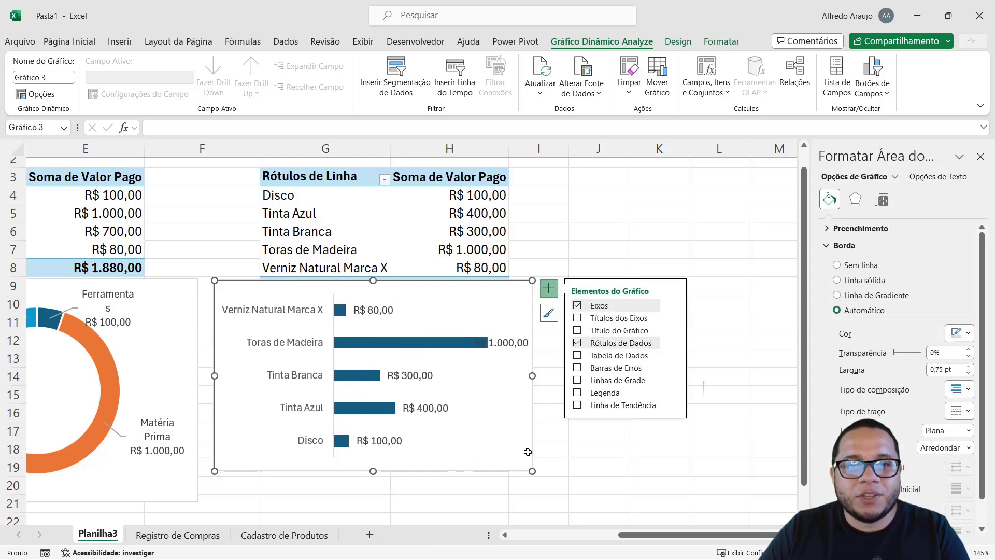
click(635, 450)
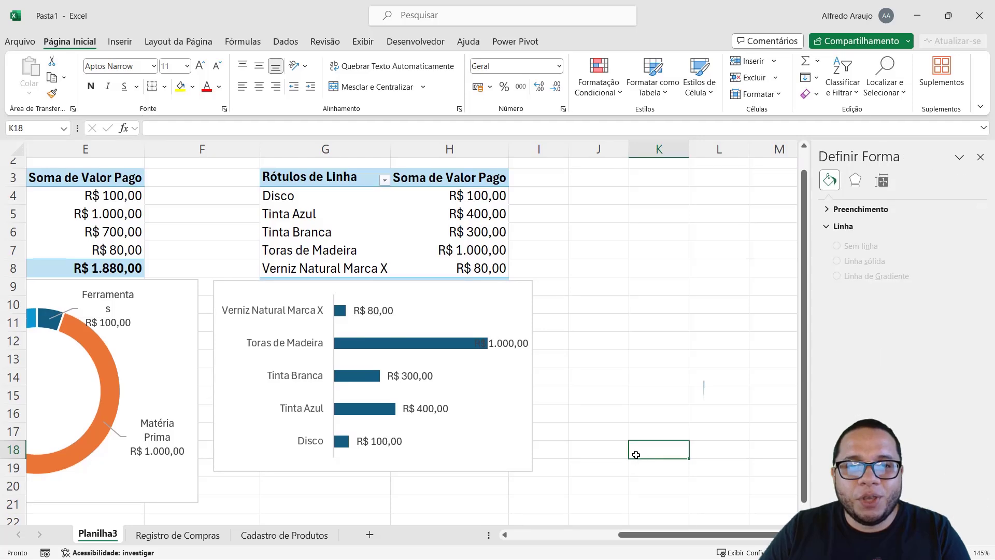
Close the formatting pane and move the line and doughnut charts up over their month and category pivot tables.
drag(638, 534, 536, 542)
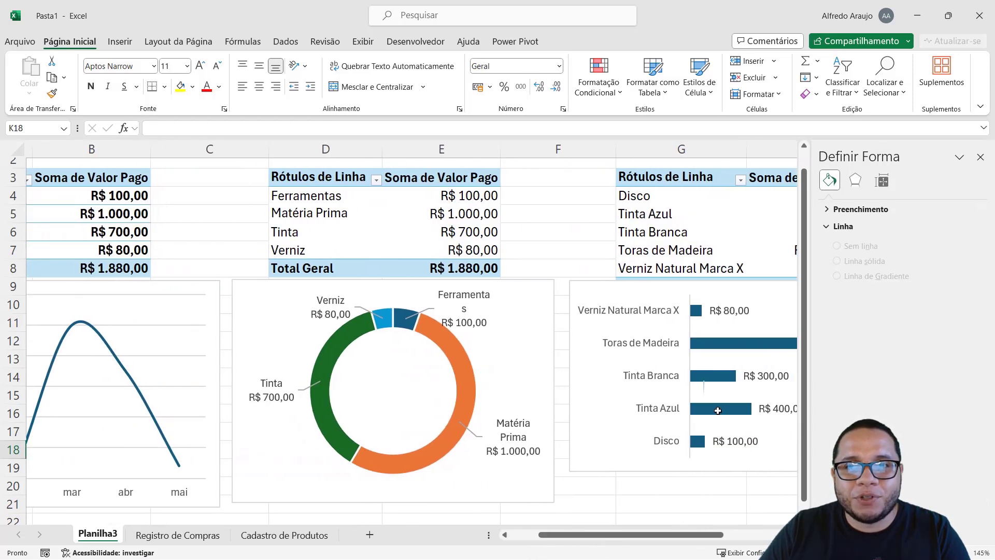
click(980, 157)
drag(642, 533, 607, 541)
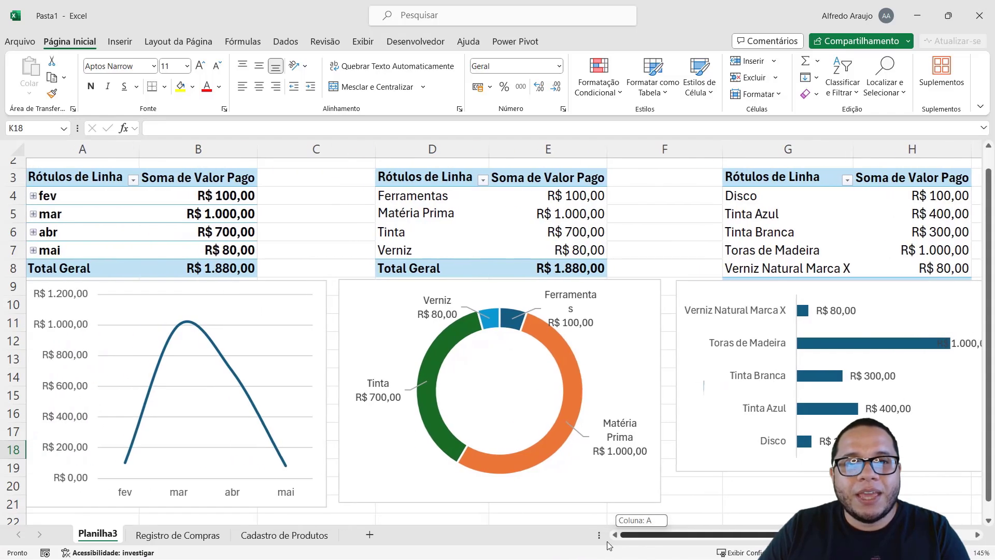
click(293, 287)
drag(294, 287, 286, 171)
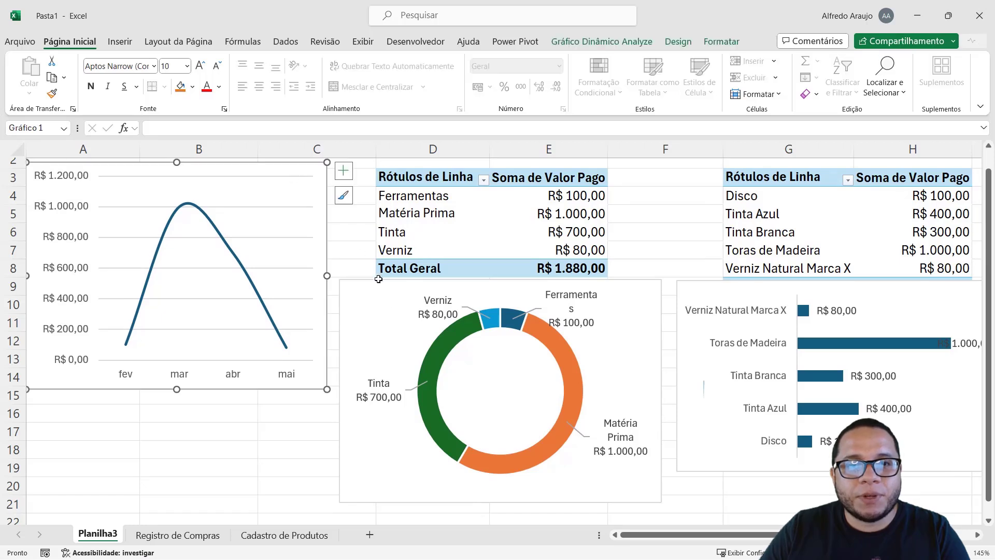
click(383, 328)
drag(369, 275, 371, 158)
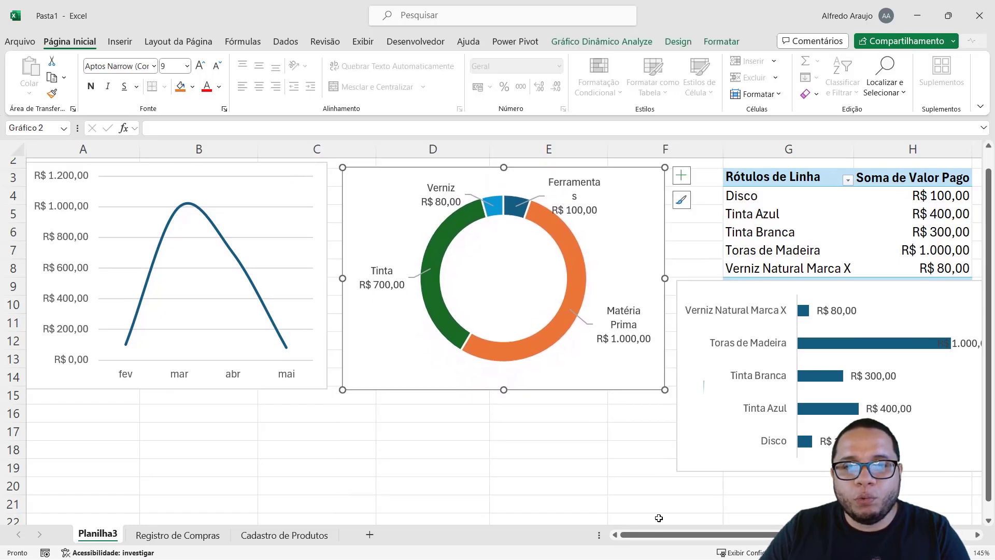
Move the bar chart over the product pivot table, level with the doughnut chart, and stretch it to about the same height.
drag(643, 534, 691, 534)
drag(560, 461, 555, 332)
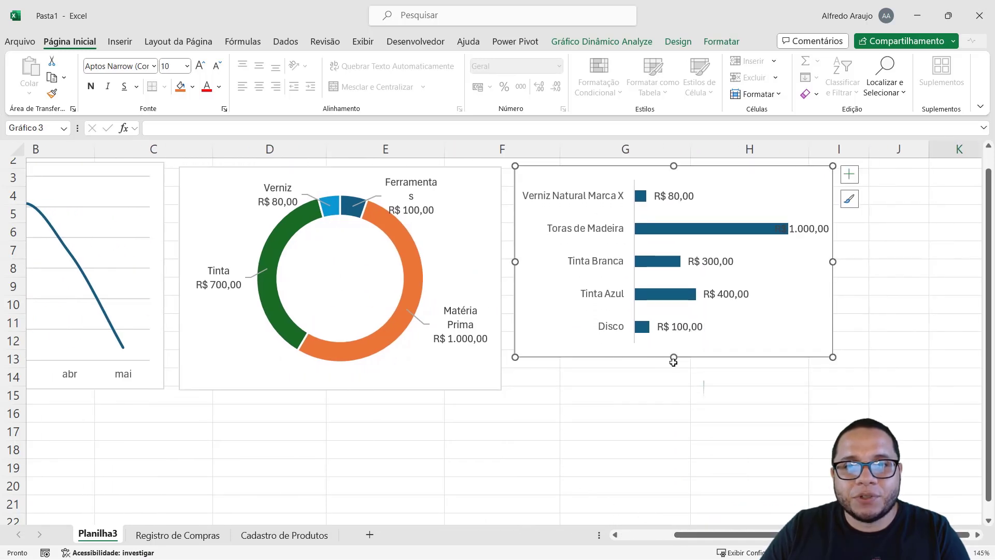
drag(673, 361, 673, 385)
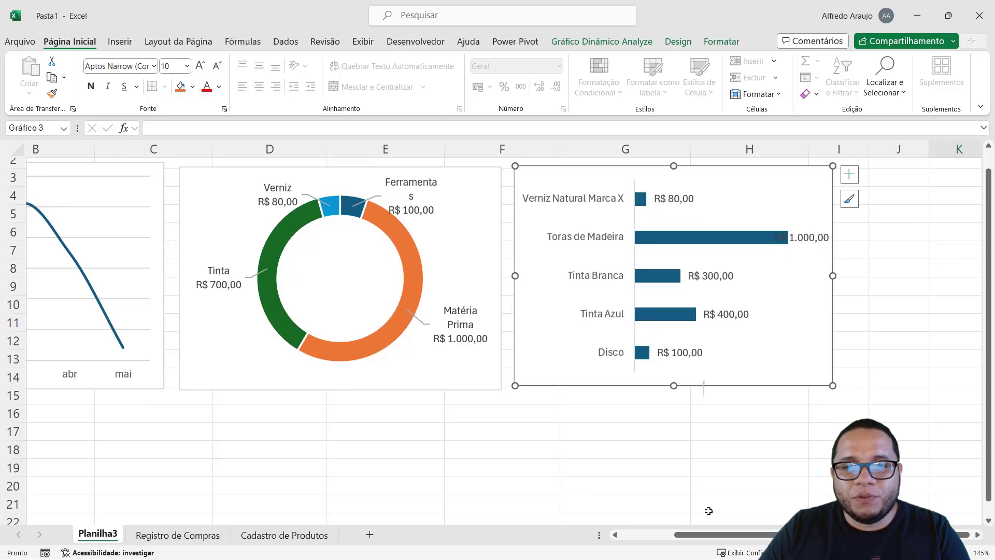
drag(705, 536, 665, 554)
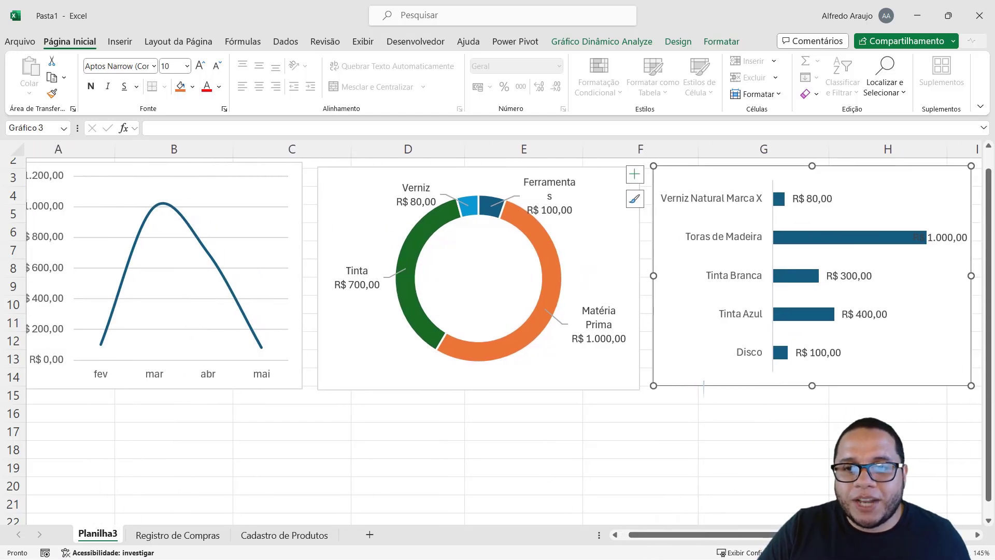
click(879, 553)
click(509, 407)
click(616, 534)
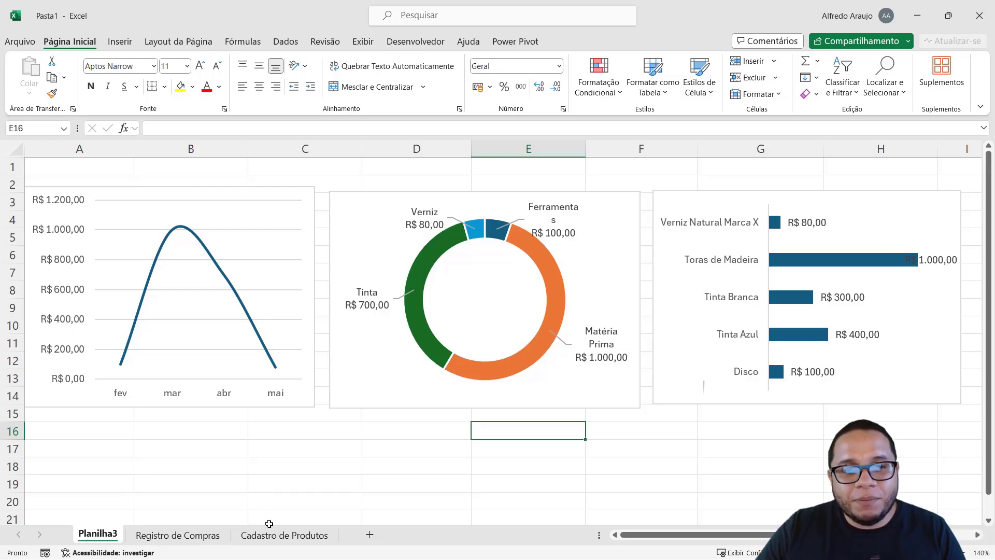
Review the Categoria and Unidade Medida columns in Registro de Compras, the Cadastro de Produtos list and the Planilha3 charts.
click(202, 535)
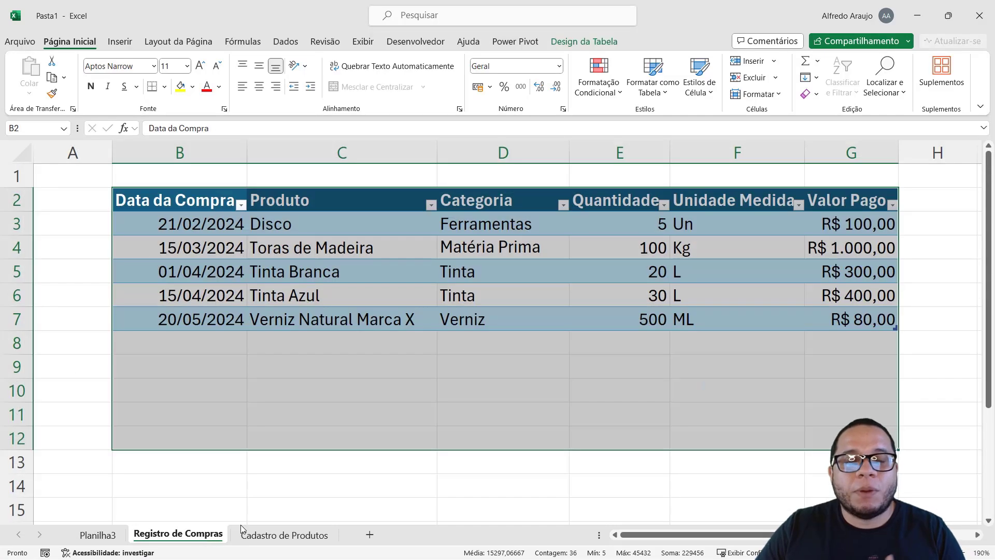
click(347, 401)
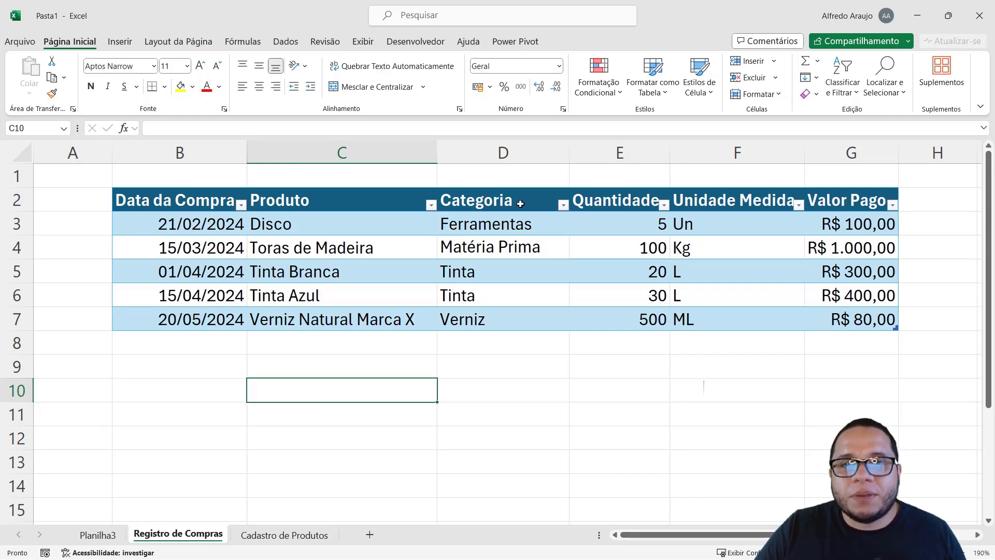
drag(520, 203, 518, 320)
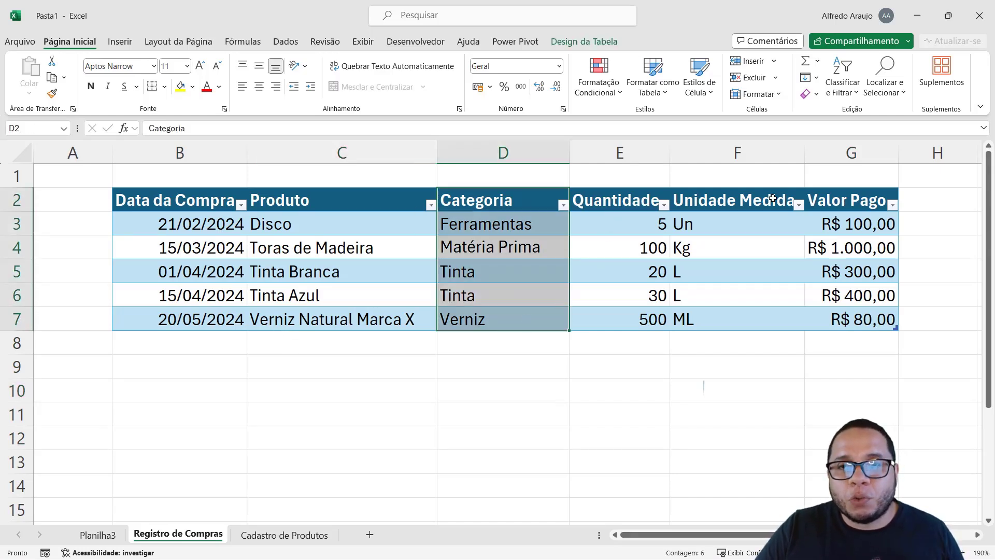
drag(773, 198, 772, 310)
click(796, 279)
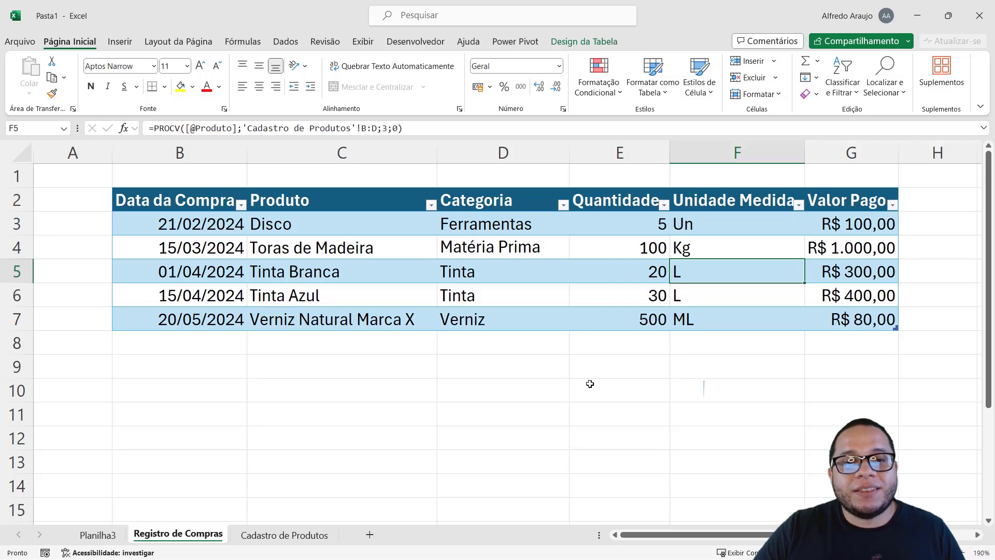
click(297, 536)
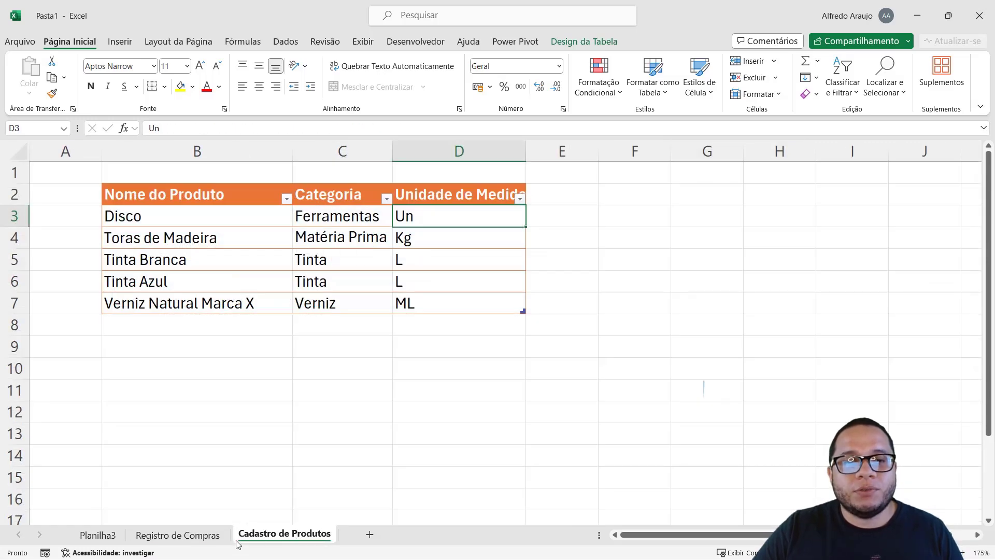
click(215, 539)
drag(230, 202, 857, 318)
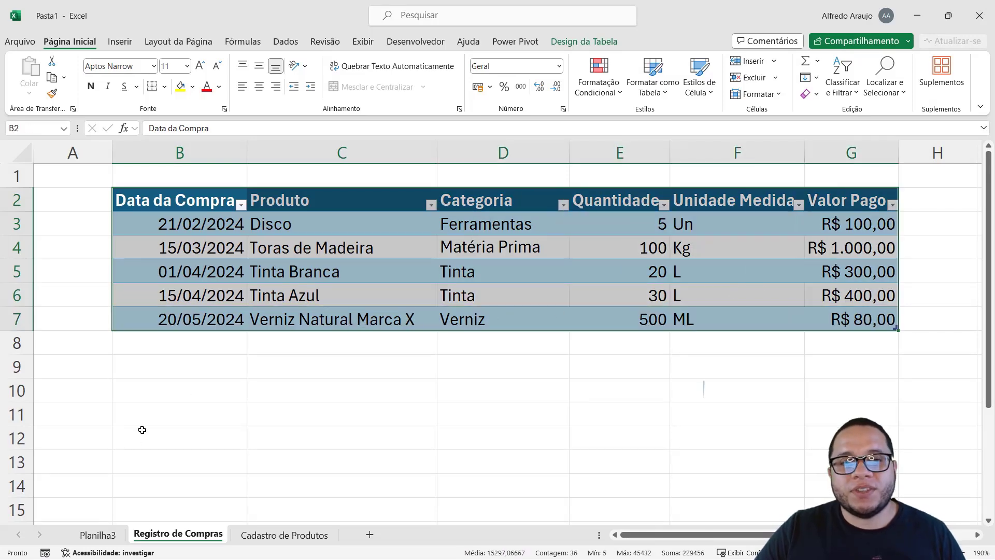
click(98, 535)
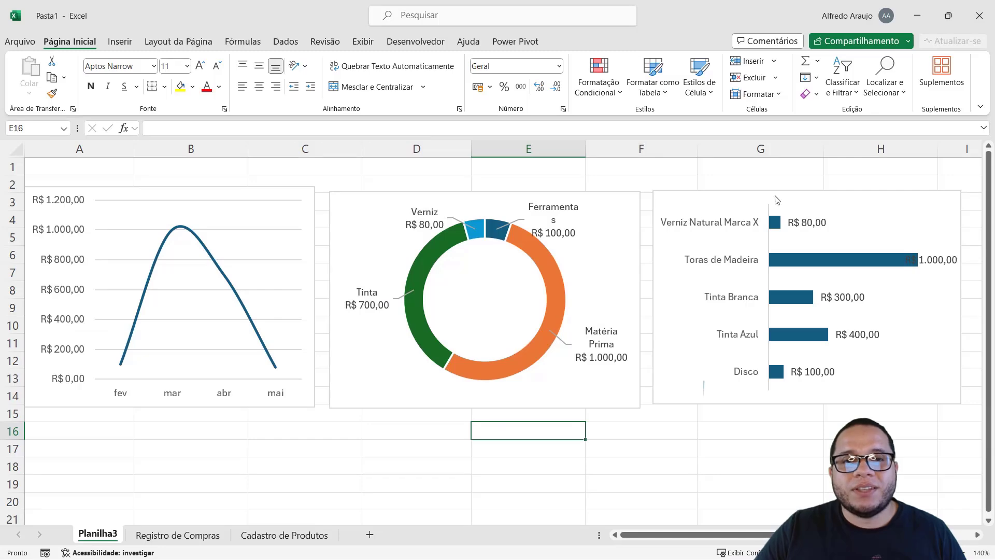
Start a new purchase in row 8 of Registro de Compras with the date 01/06/2024.
click(188, 540)
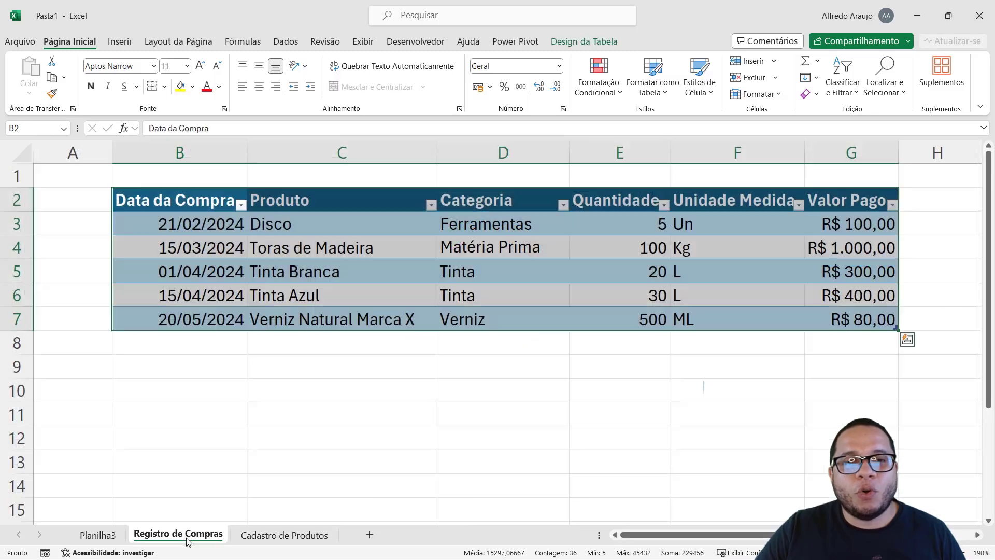
click(200, 325)
click(200, 346)
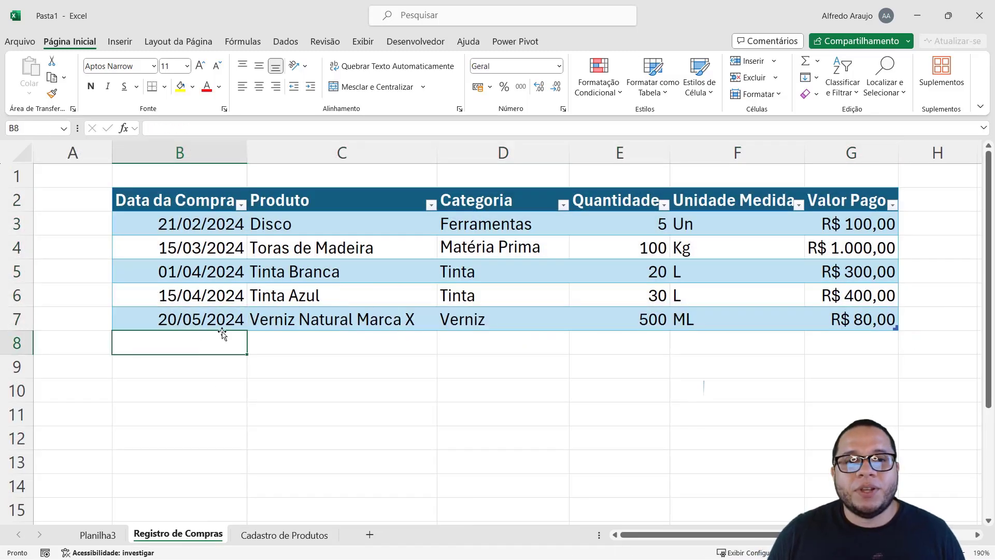
text(01)
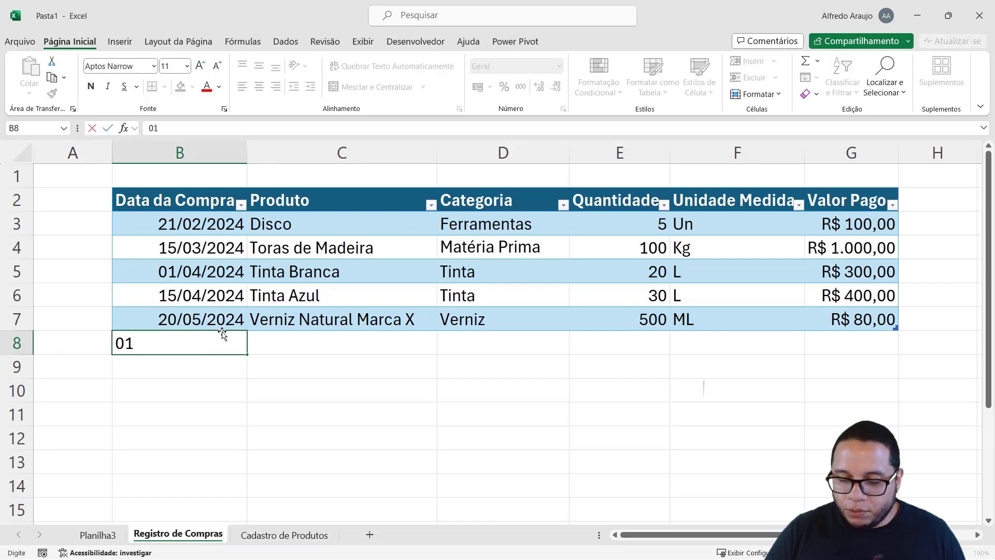
text(/06/2024)
key(Tab)
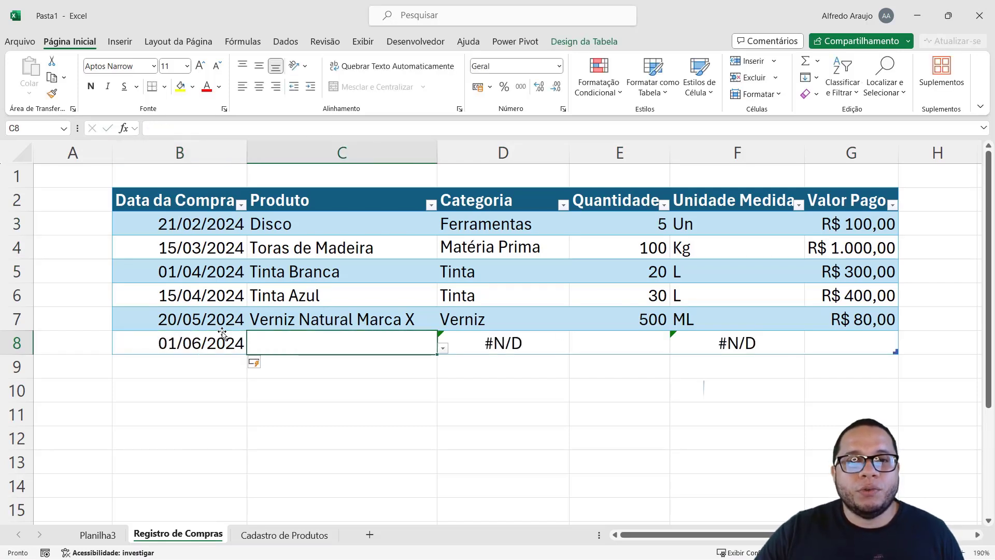
Examine the PROCV formulas filled into Categoria and Unidade Medida in the new purchase row.
click(517, 340)
click(744, 351)
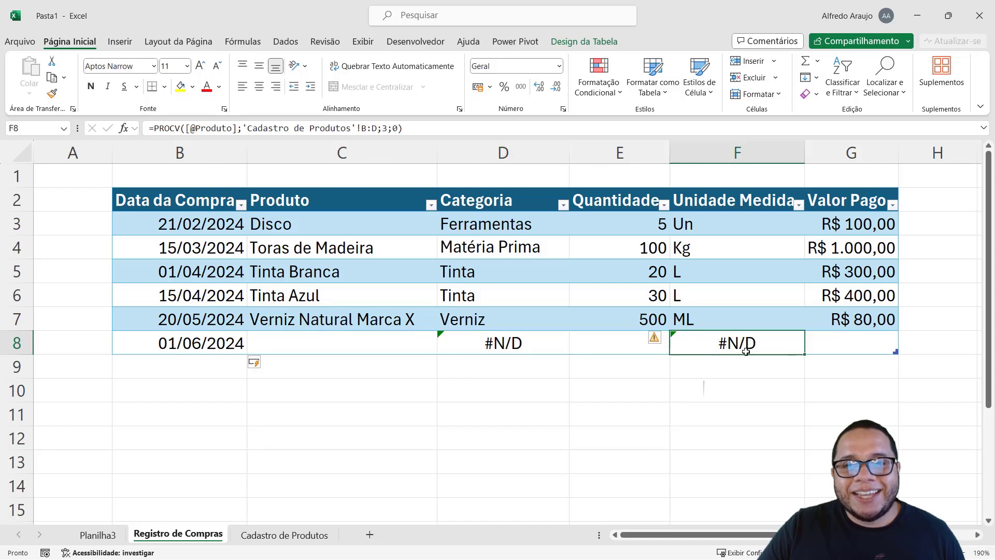
click(524, 339)
click(741, 342)
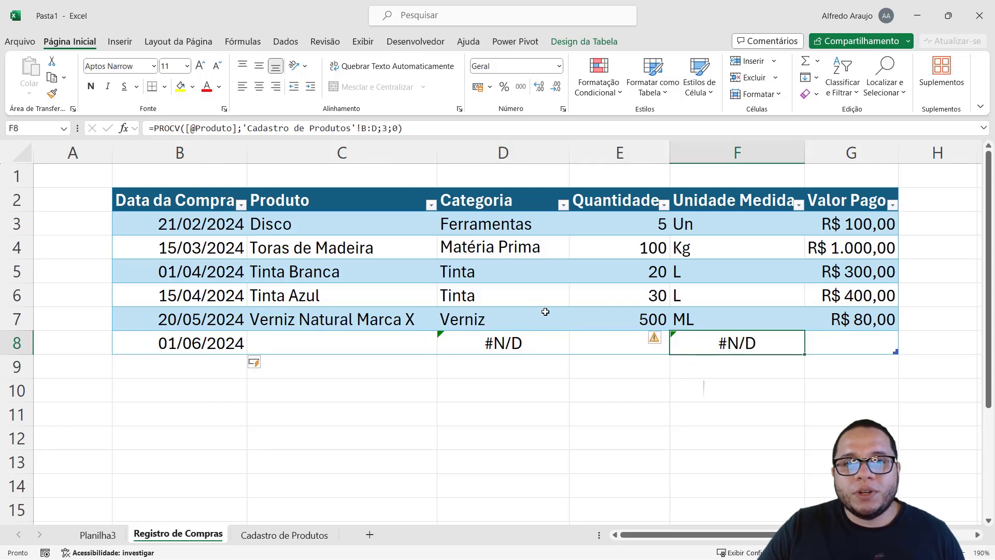
drag(515, 224, 518, 345)
drag(737, 224, 740, 363)
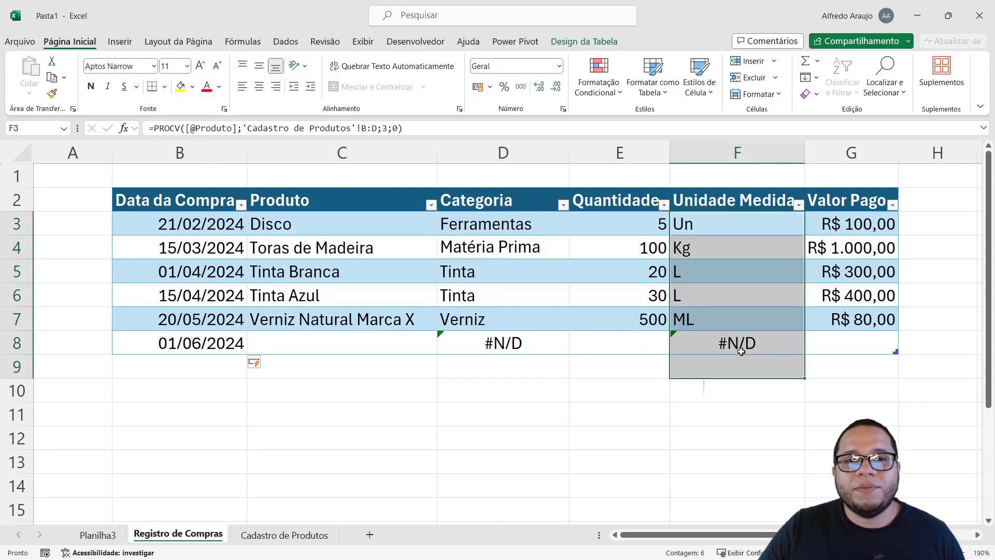
click(387, 341)
click(495, 341)
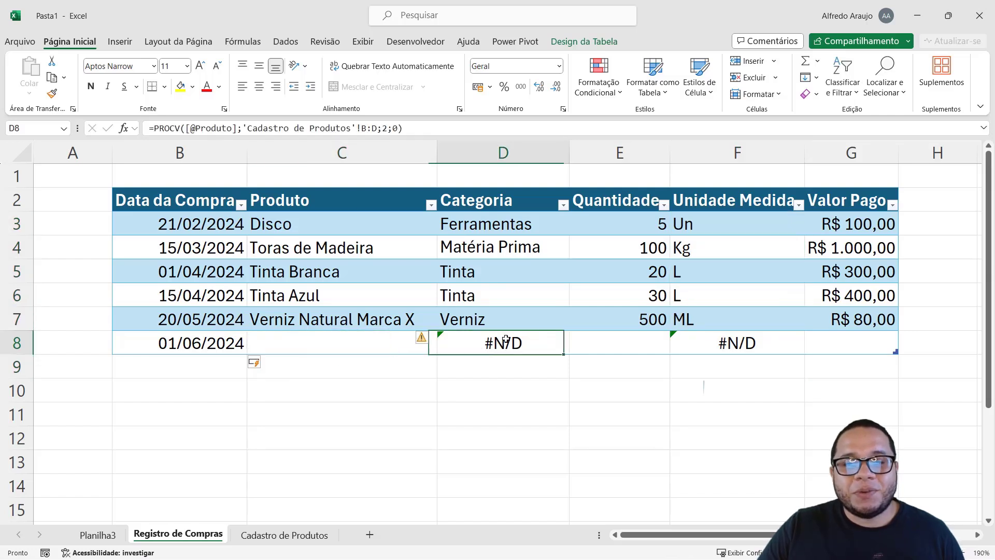
click(723, 342)
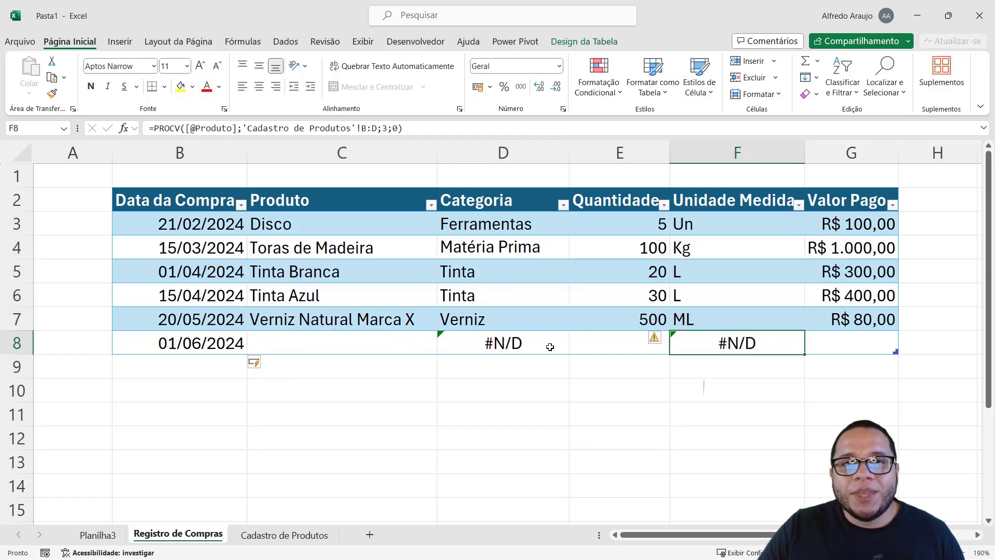
Choose Disco as the product in row 8 and check its looked-up category and unit of measure.
click(355, 340)
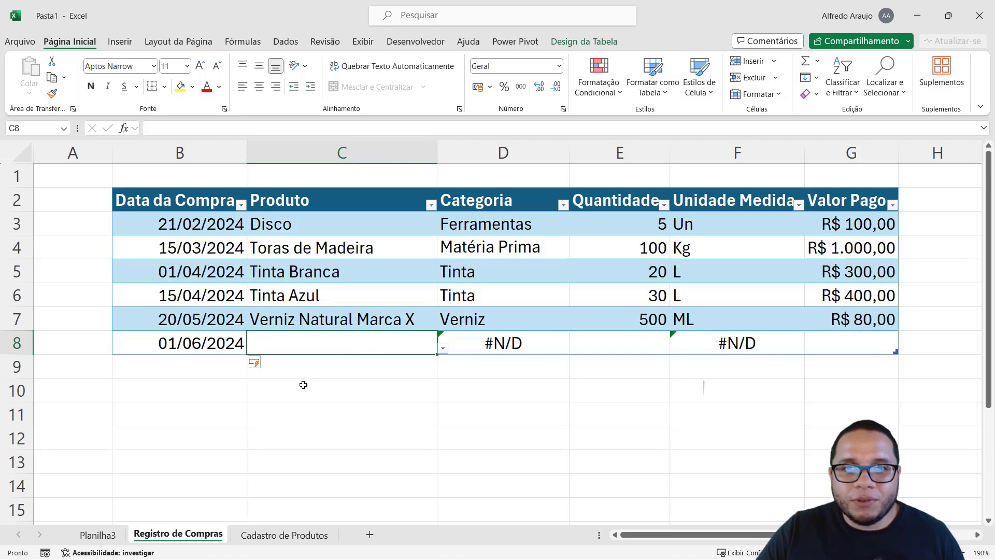
click(444, 351)
click(409, 359)
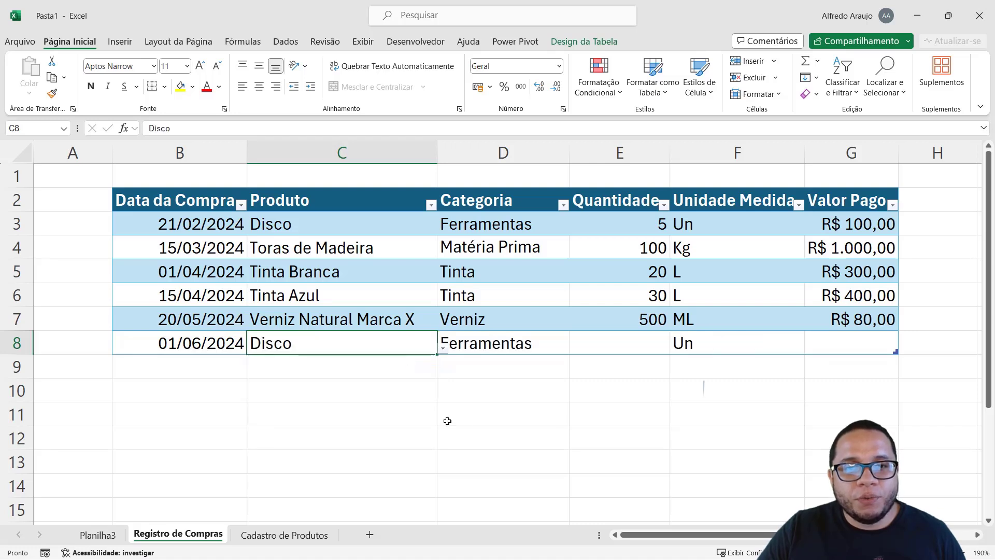
click(526, 389)
click(493, 339)
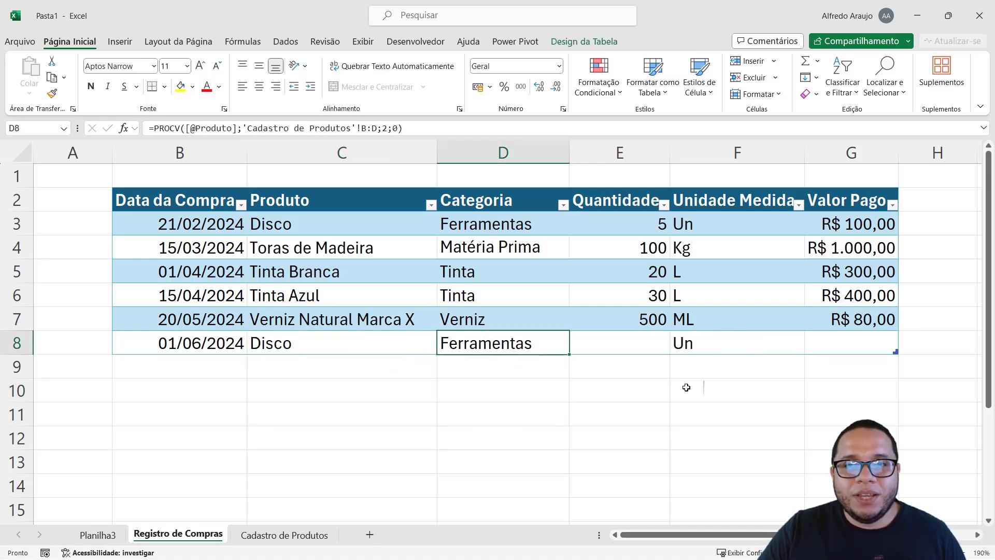
click(709, 344)
Enter a quantity of 2 for the new Disco purchase in row 8.
click(614, 353)
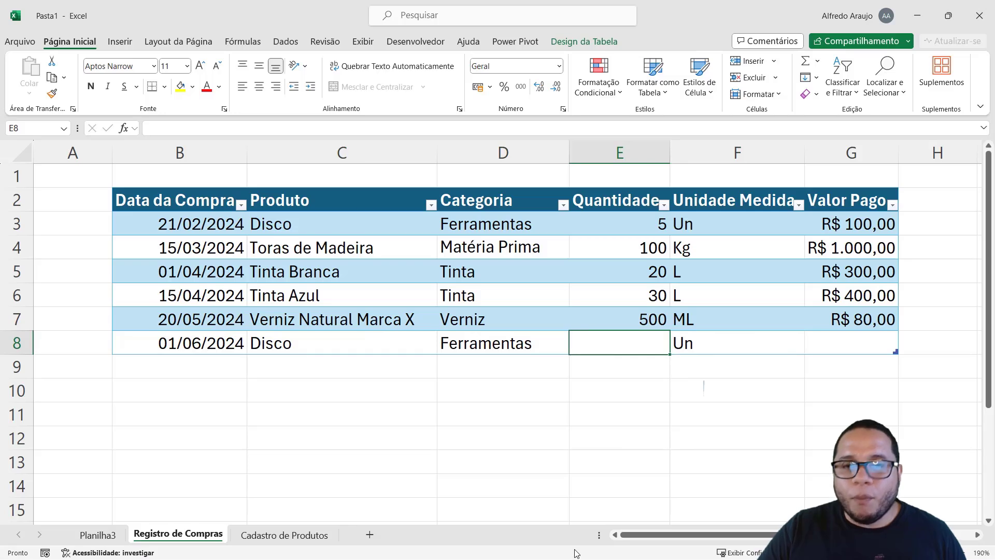
text(2)
key(Tab)
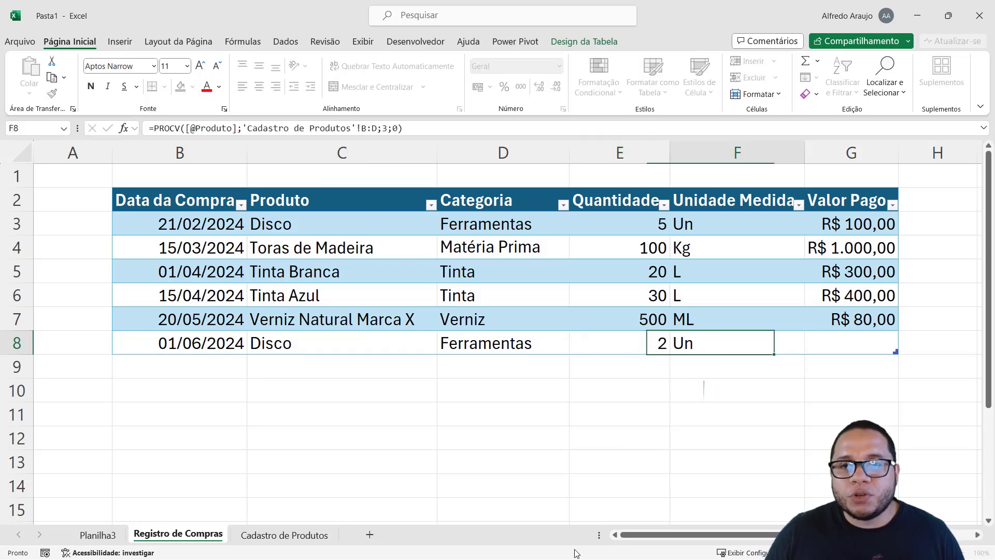
Enter 30 as the Valor Pago of the new Disco purchase and start a new row in the register.
key(Tab)
text(30)
key(Tab)
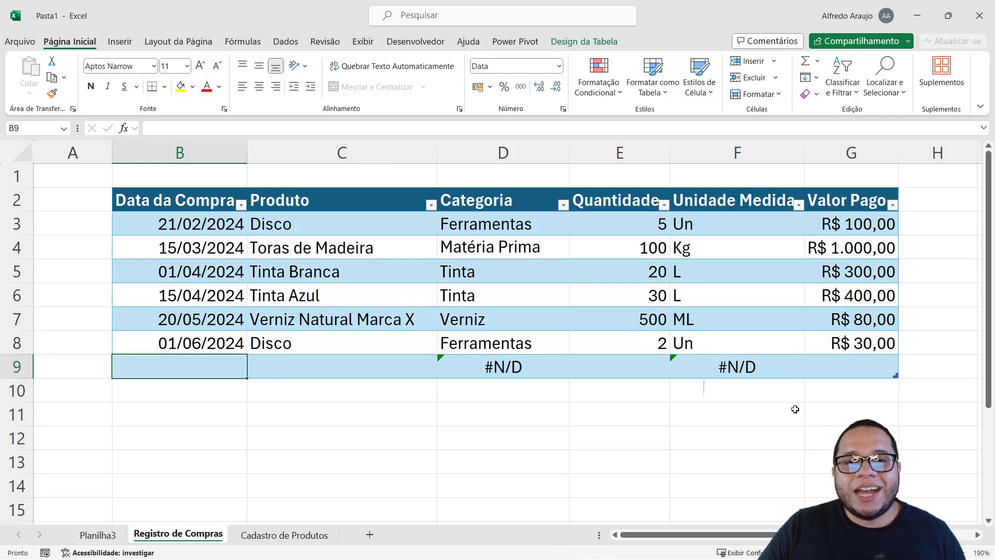
Compare the new Disco purchase in row 8 of Registro de Compras with the pivot charts on Planilha3.
drag(842, 347, 225, 343)
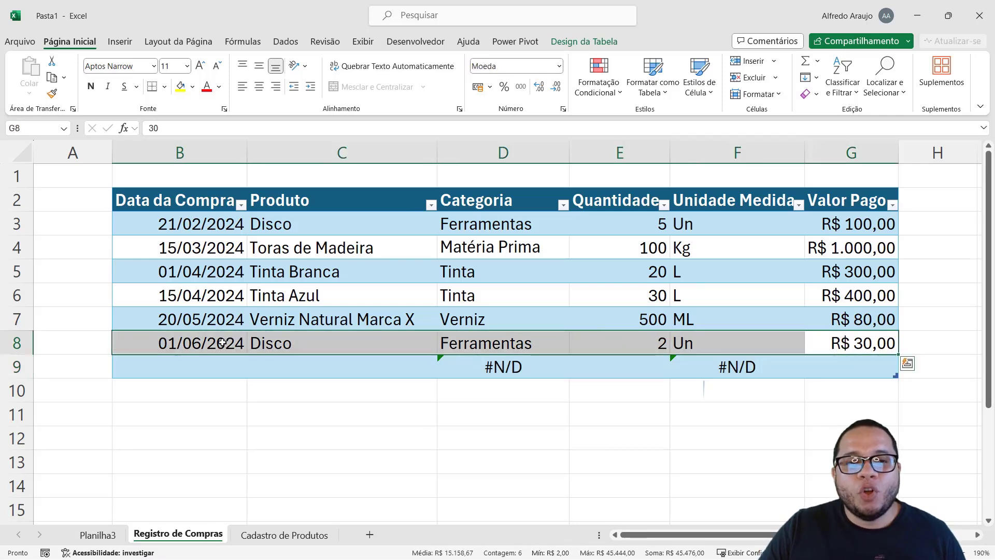
click(294, 344)
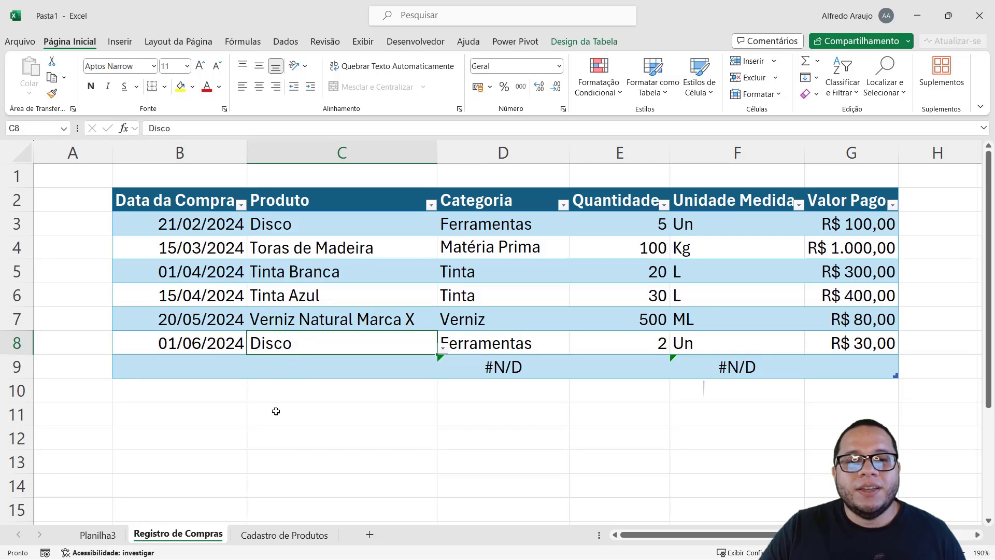
click(98, 534)
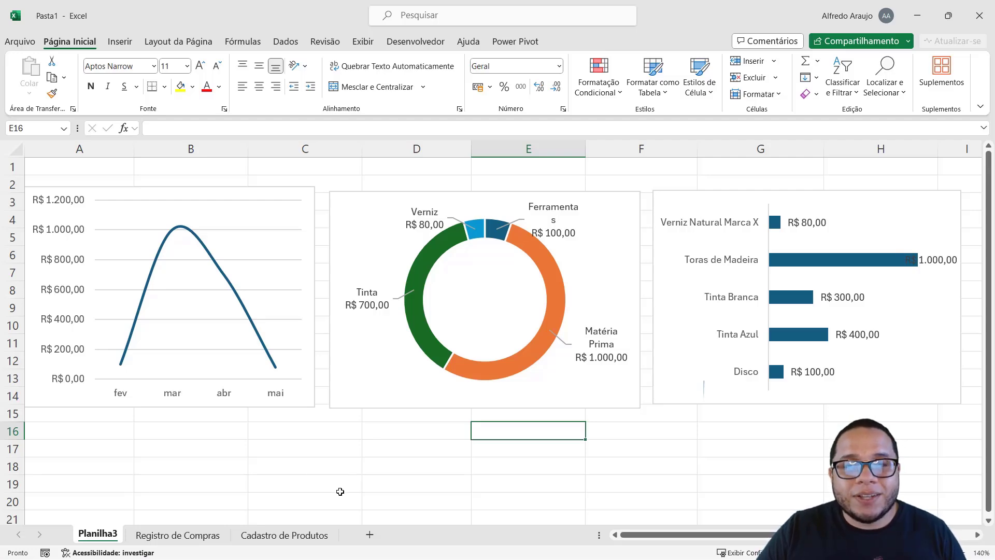
click(178, 535)
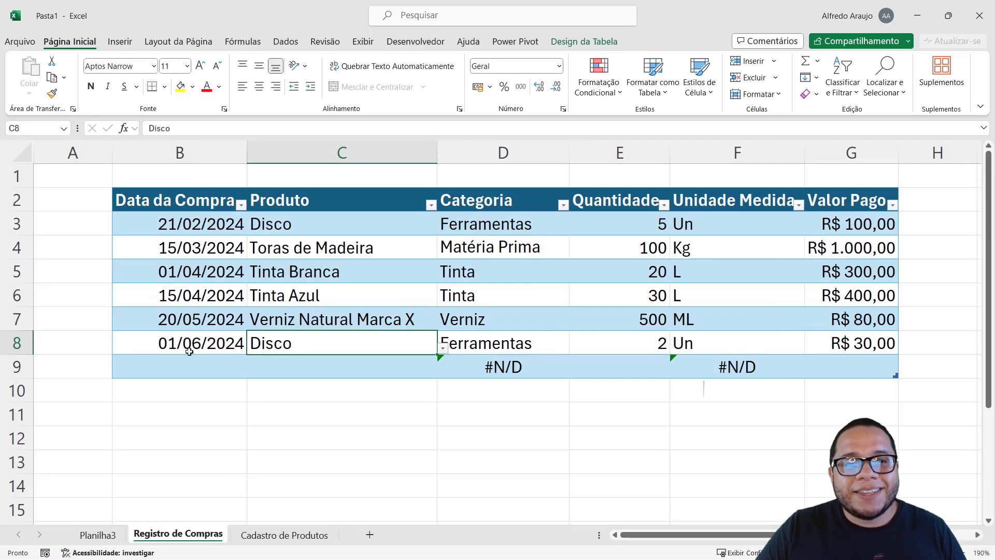
drag(189, 352, 853, 333)
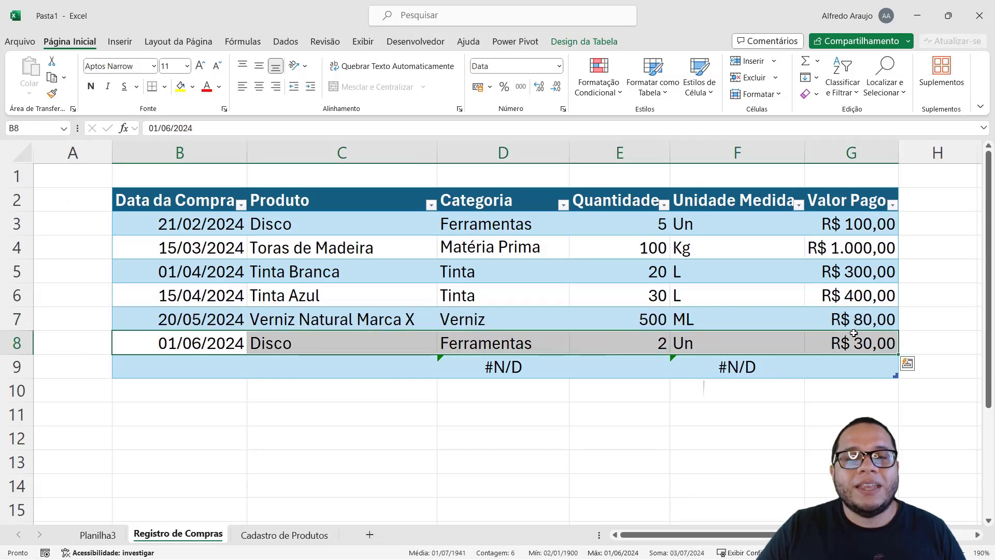
click(853, 334)
Refresh all data connections and pivot tables so the Planilha3 charts include the new purchase.
click(98, 534)
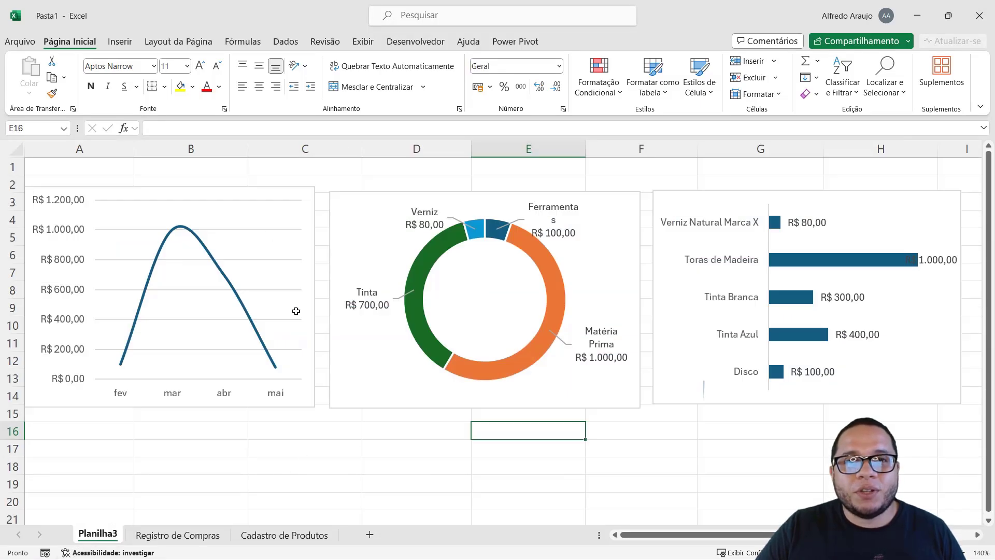
click(286, 42)
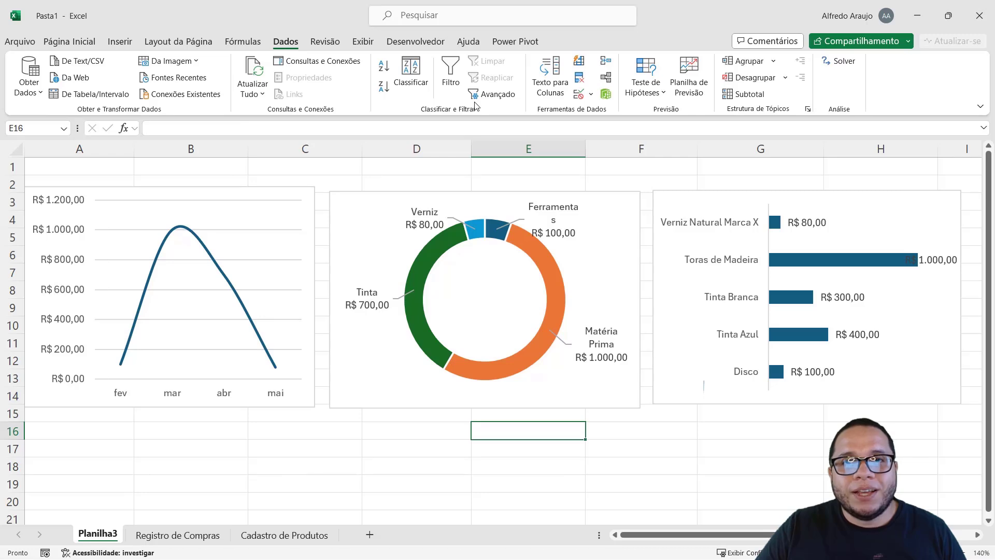
click(251, 74)
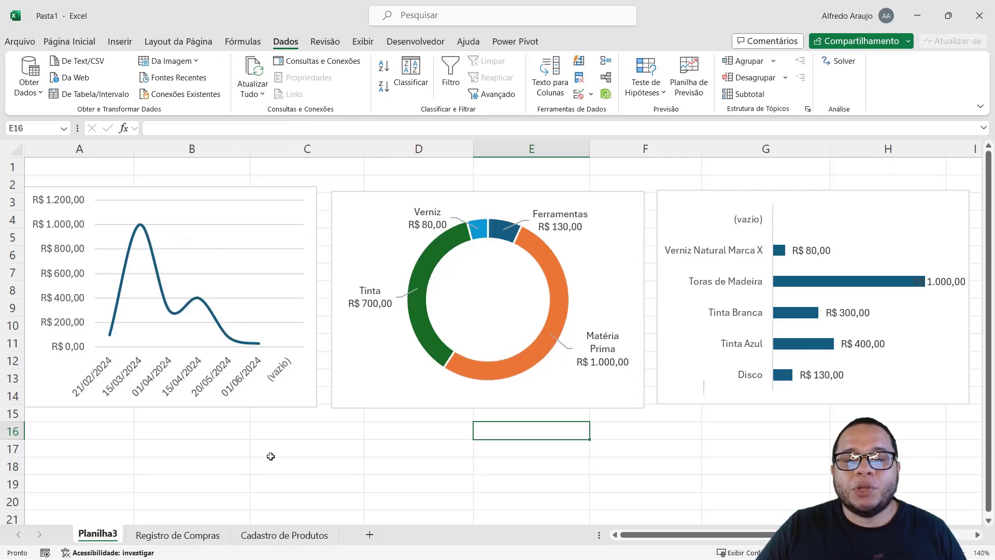